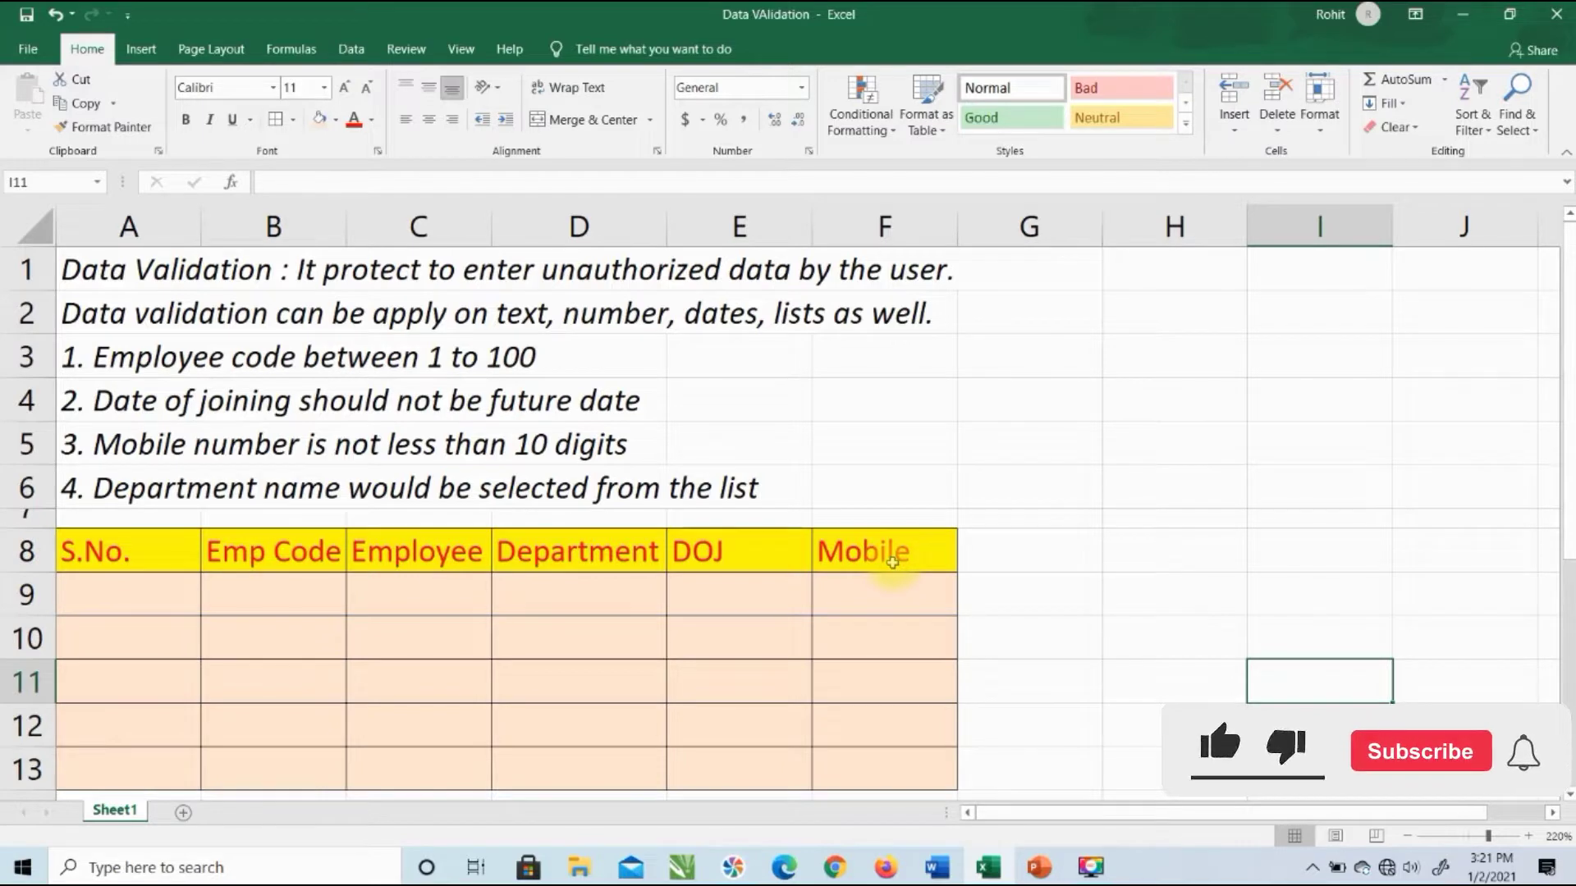
click(894, 588)
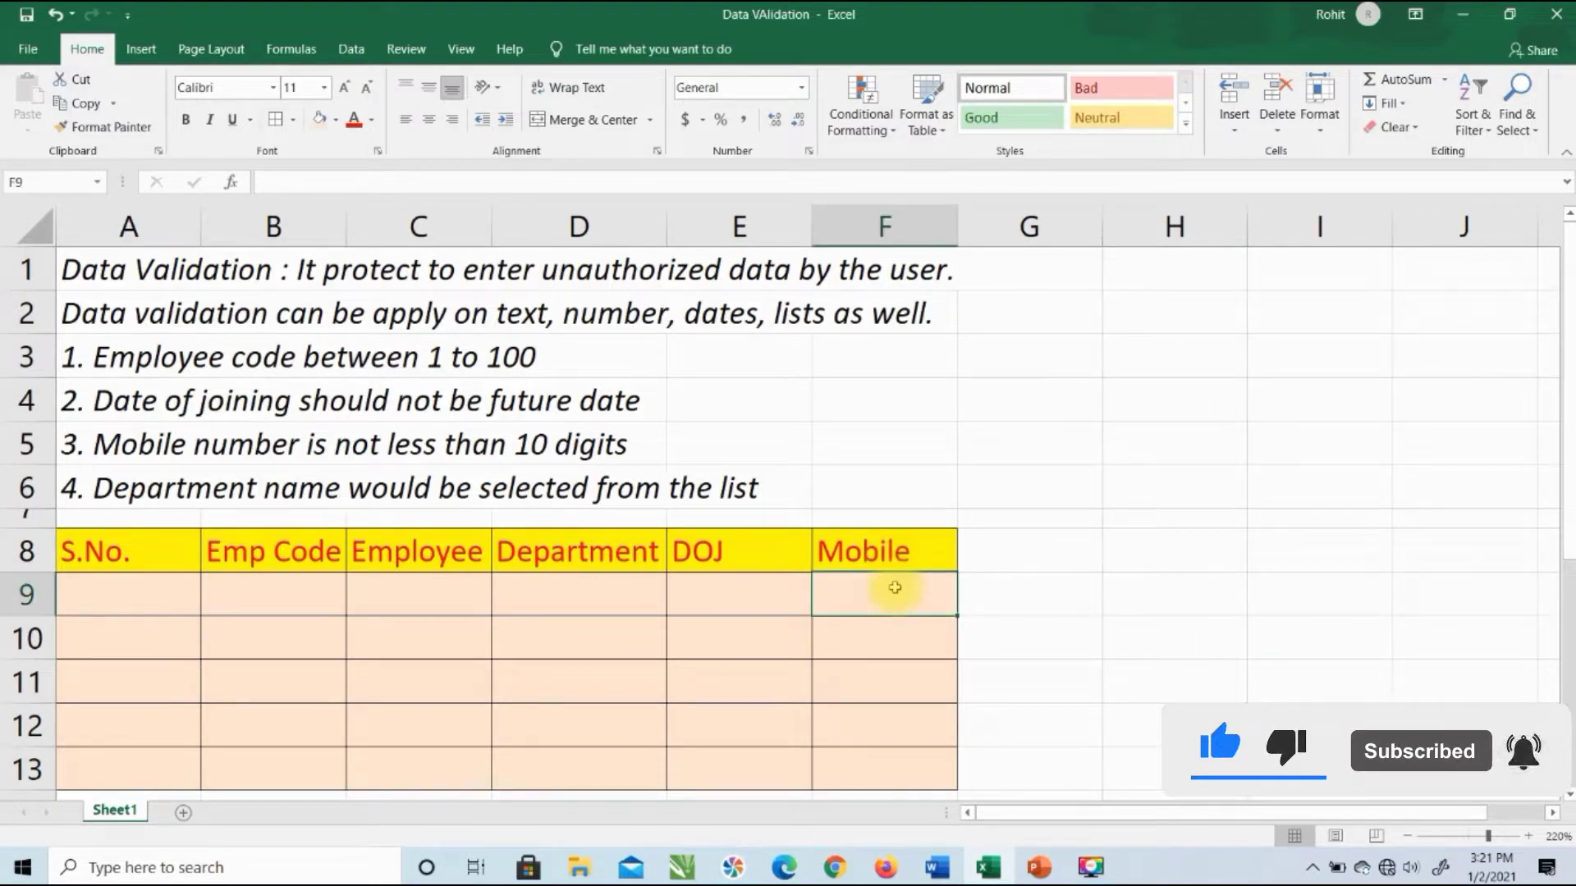
text(9)
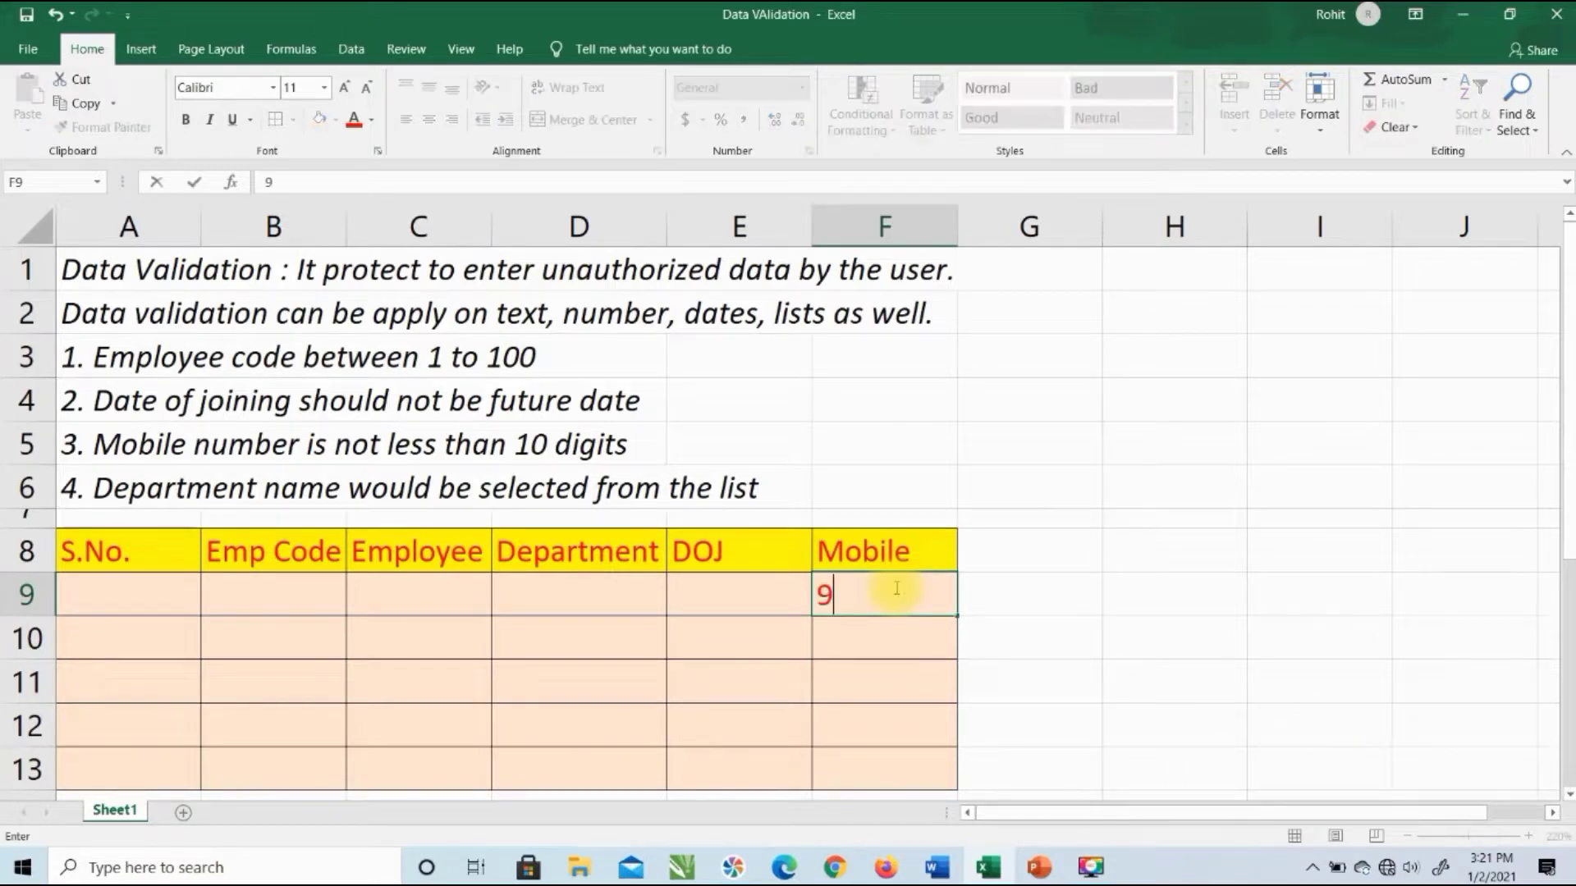
text(9999999999)
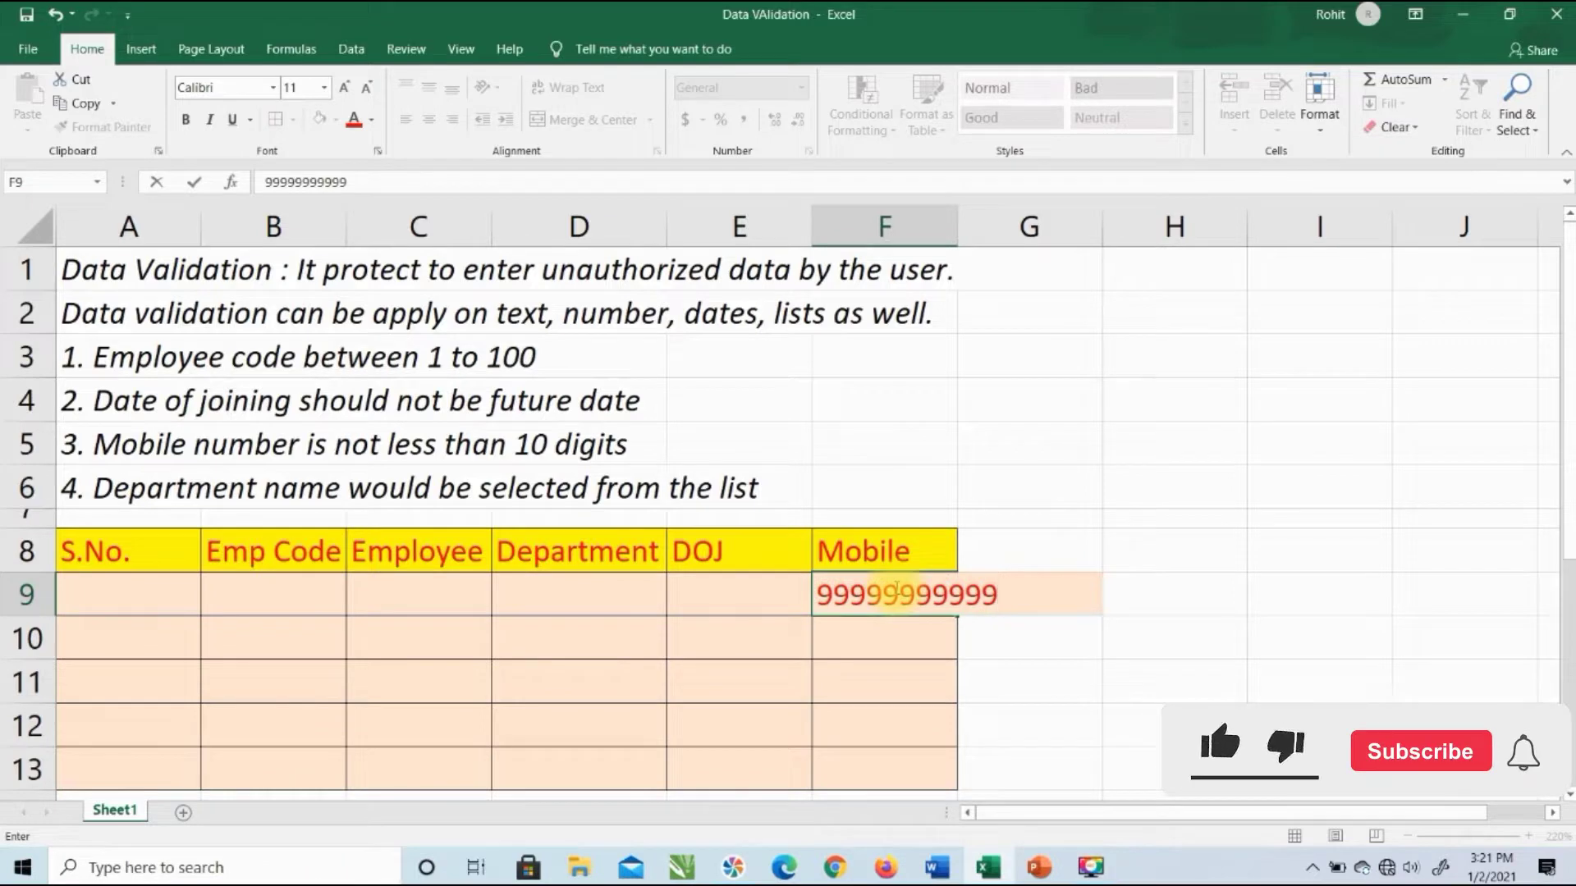
text(99999)
key(Return)
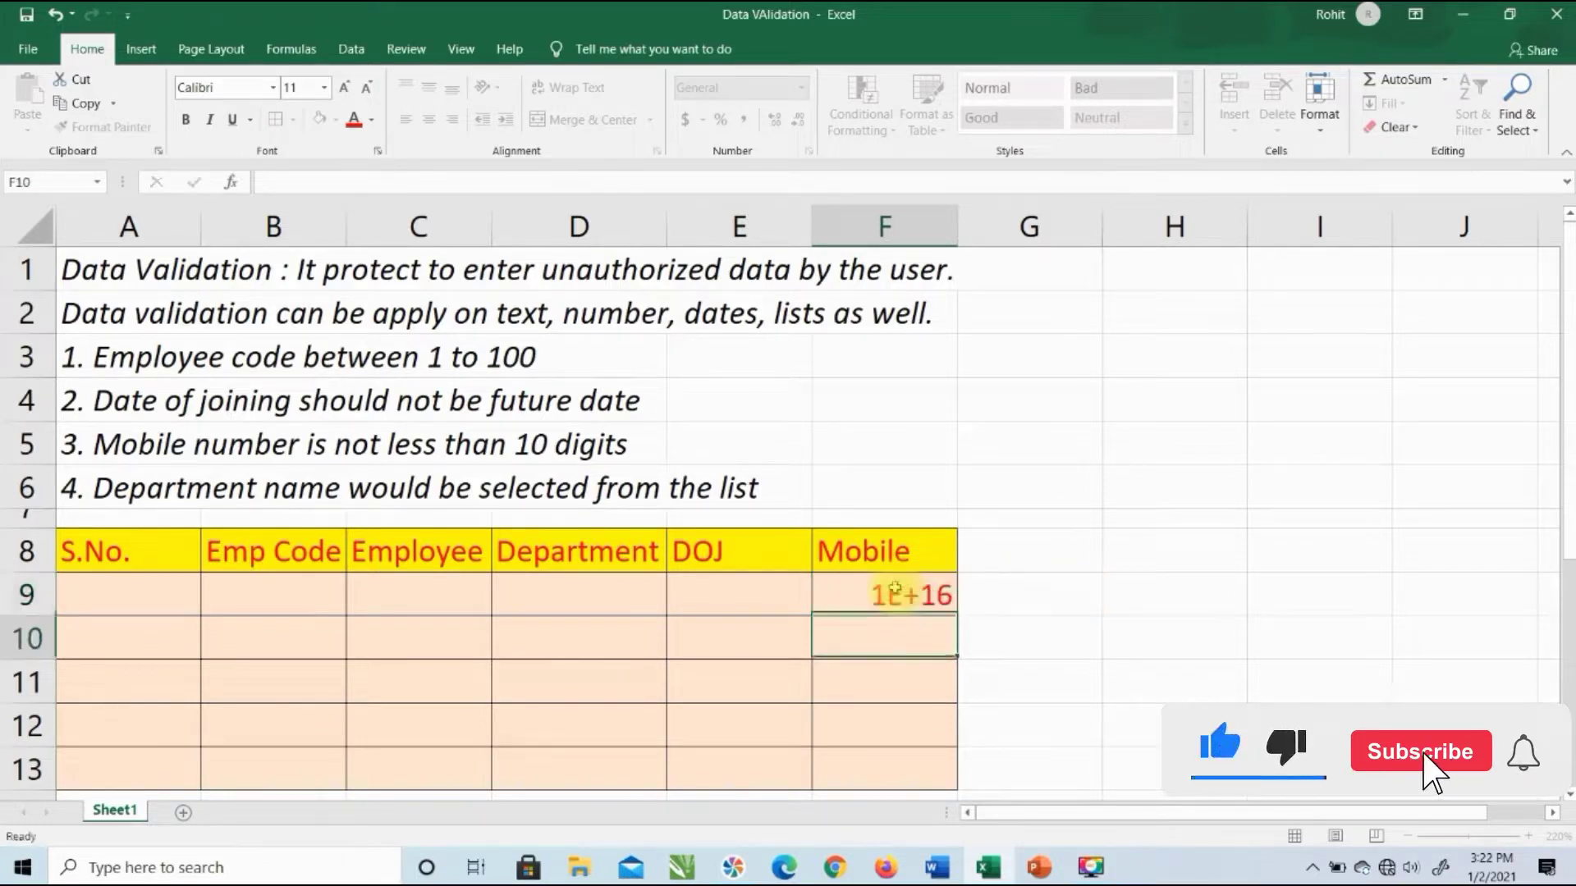
click(895, 588)
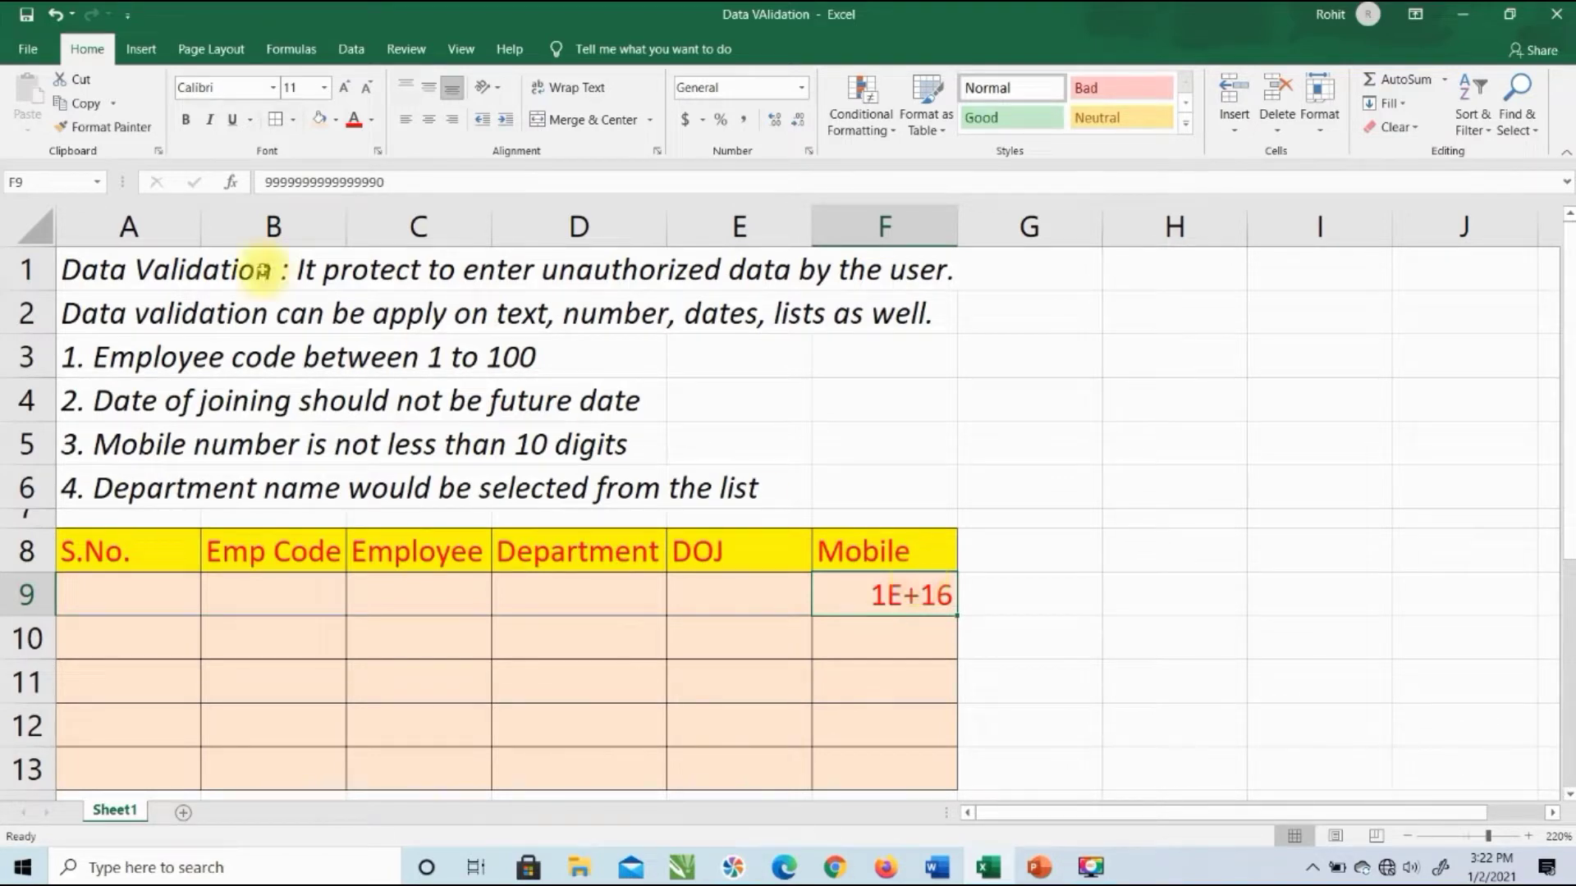
click(412, 176)
key(BackSpace)
key(BackSpace)
key(BackSpace)
key(BackSpace)
key(BackSpace)
key(BackSpace)
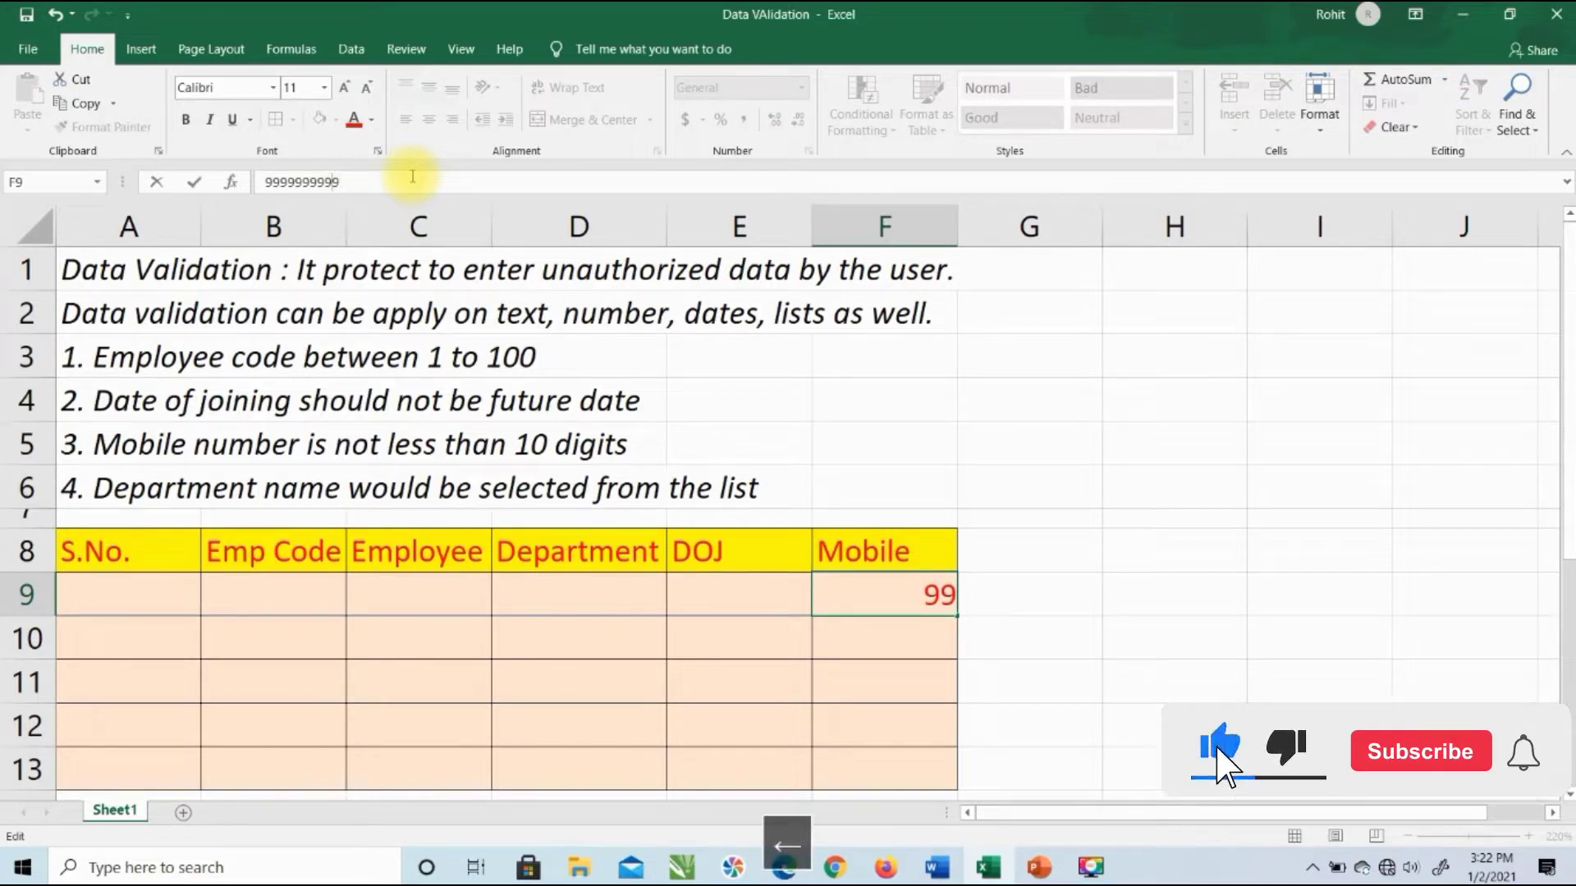
key(Home)
key(Right)
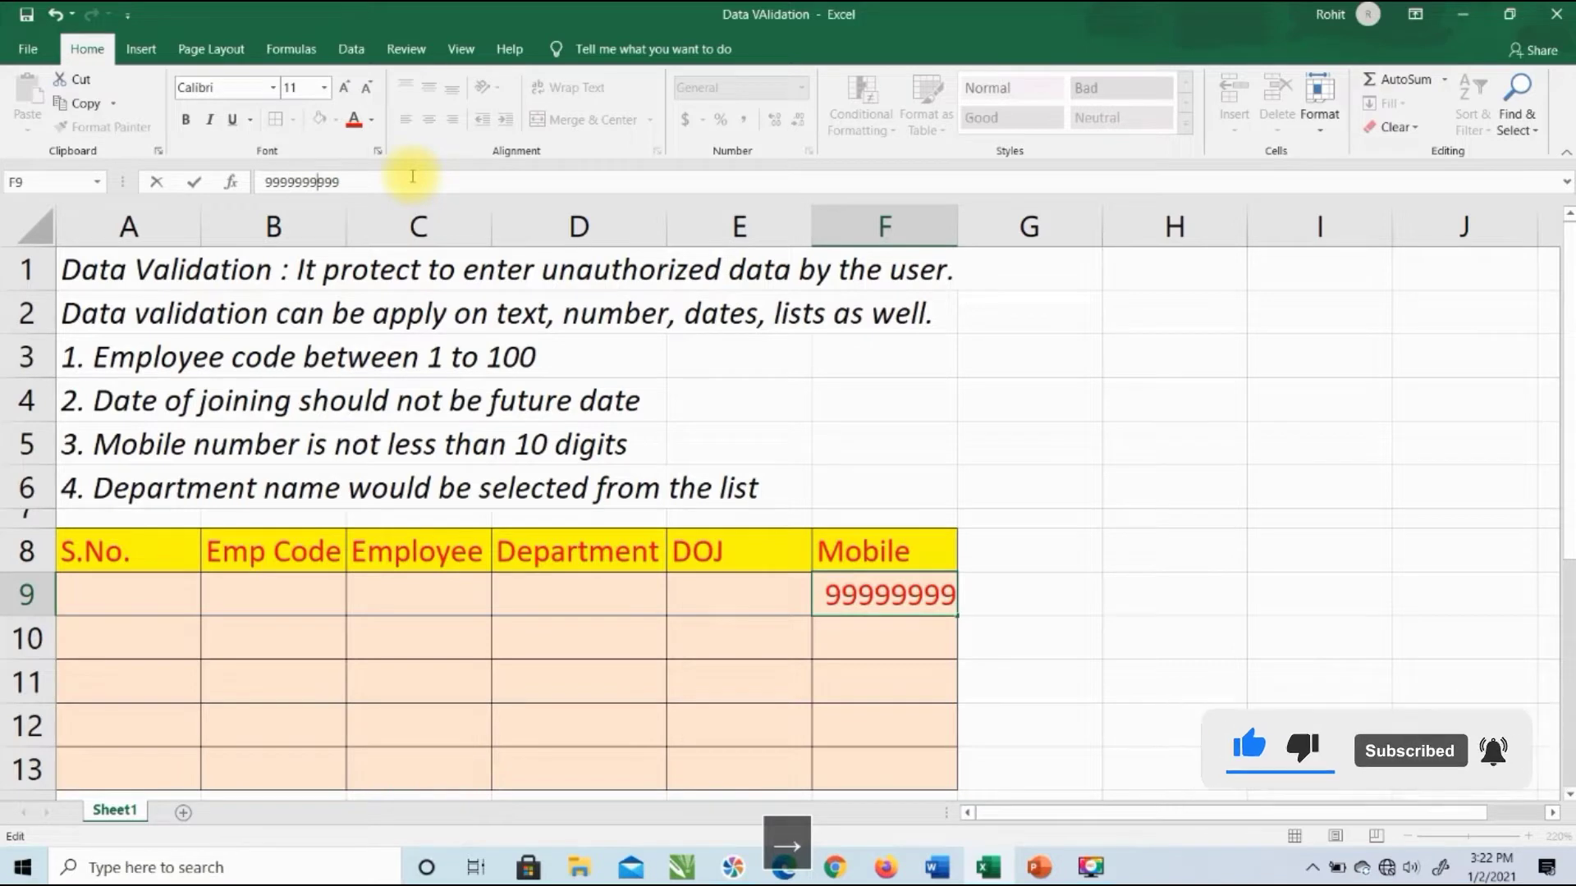
key(Right)
key(Right)
key(Right)
key(Right)
key(Return)
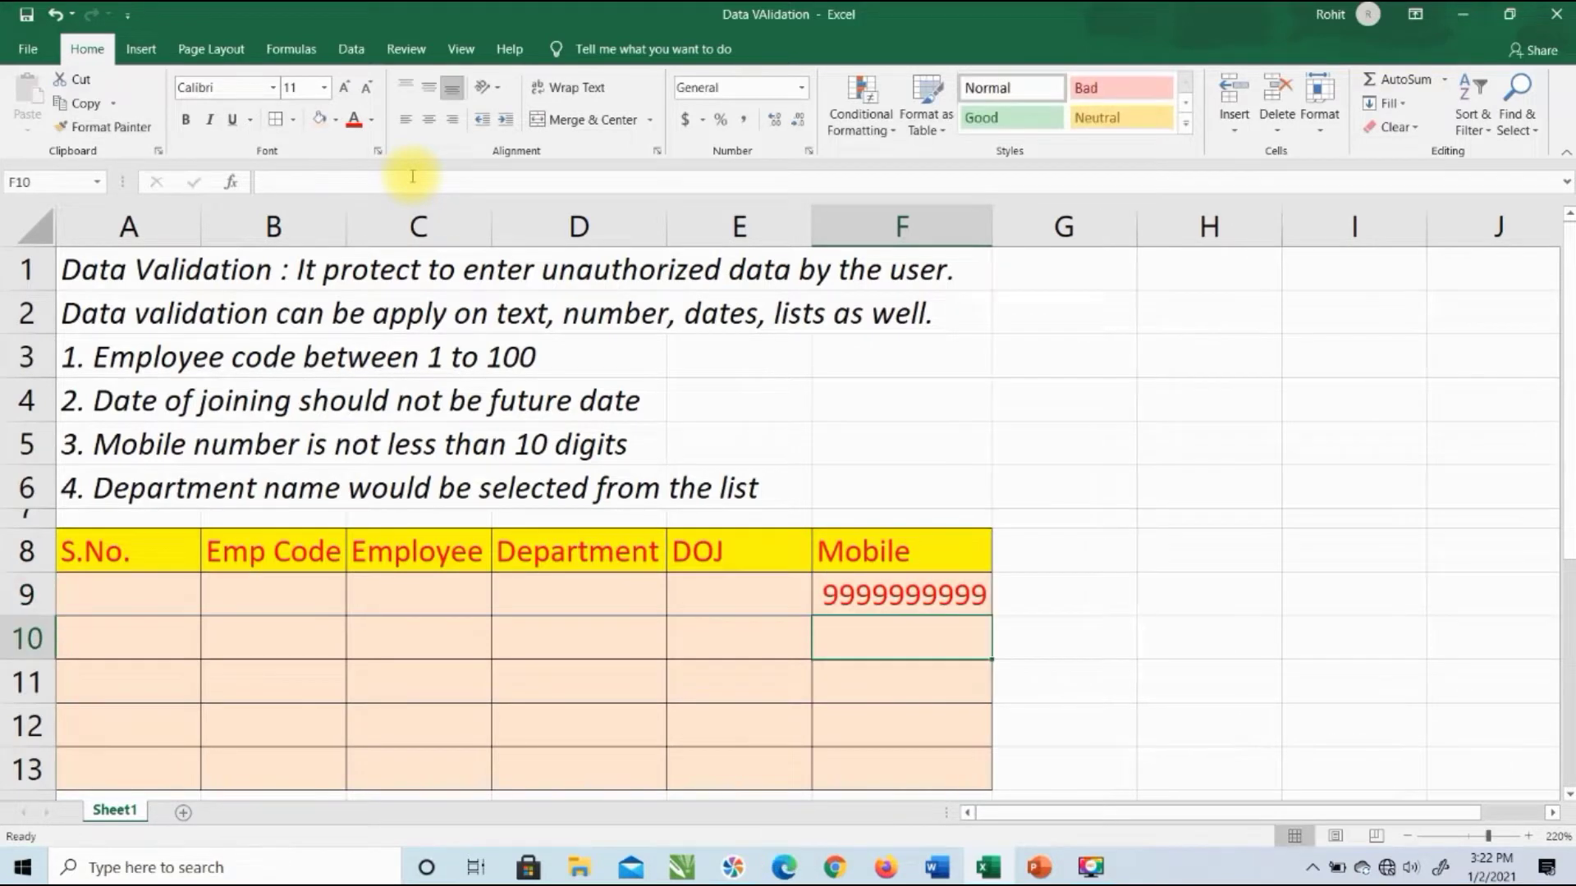
key(Up)
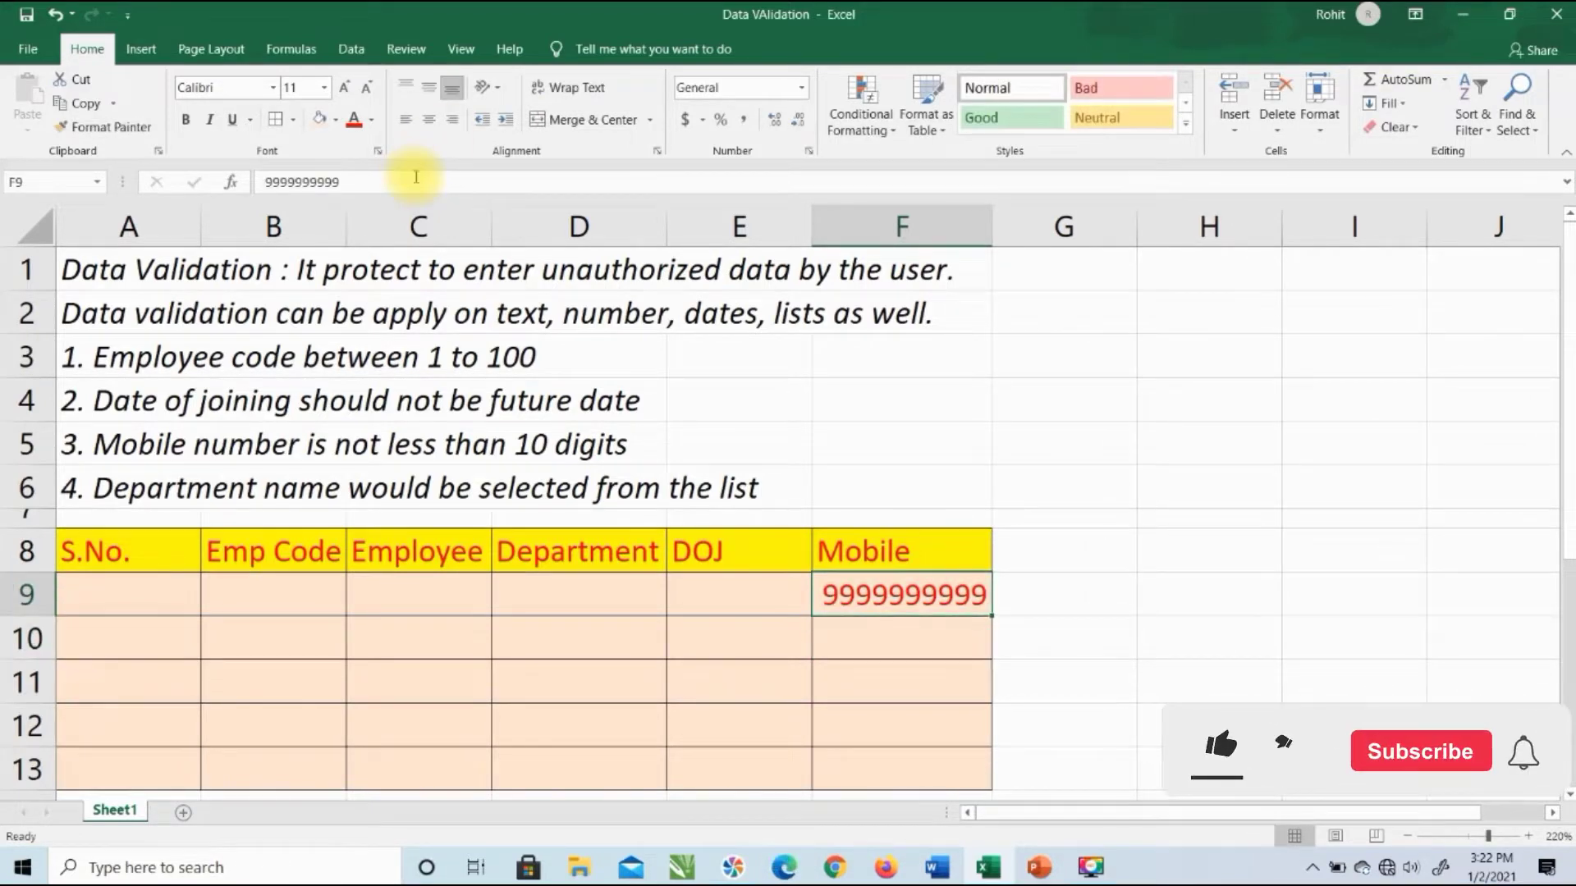
click(416, 179)
text(9)
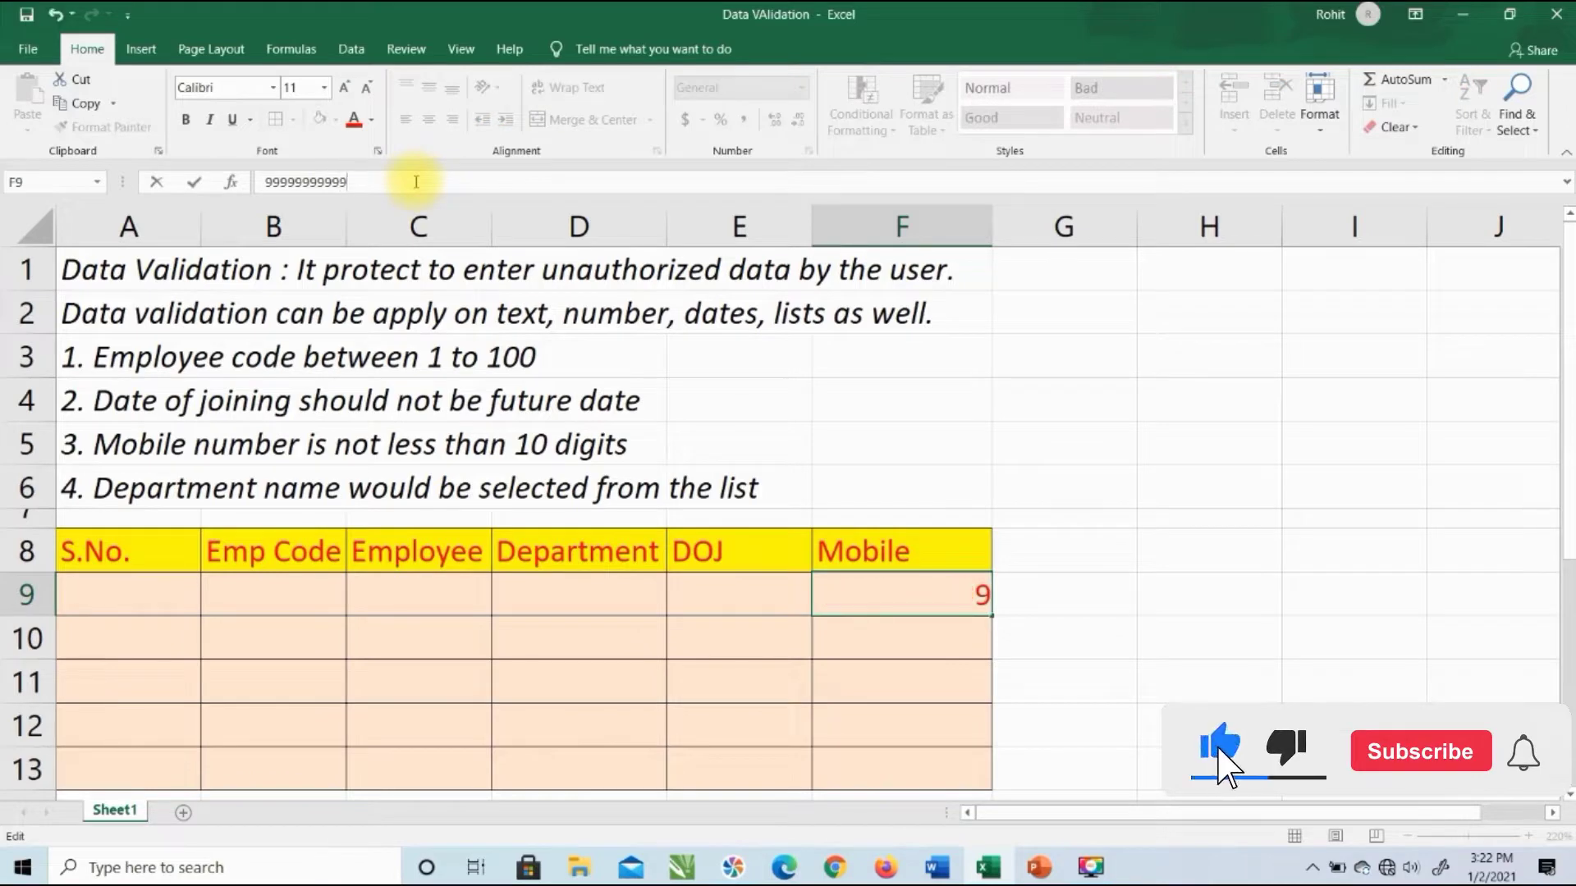
key(Return)
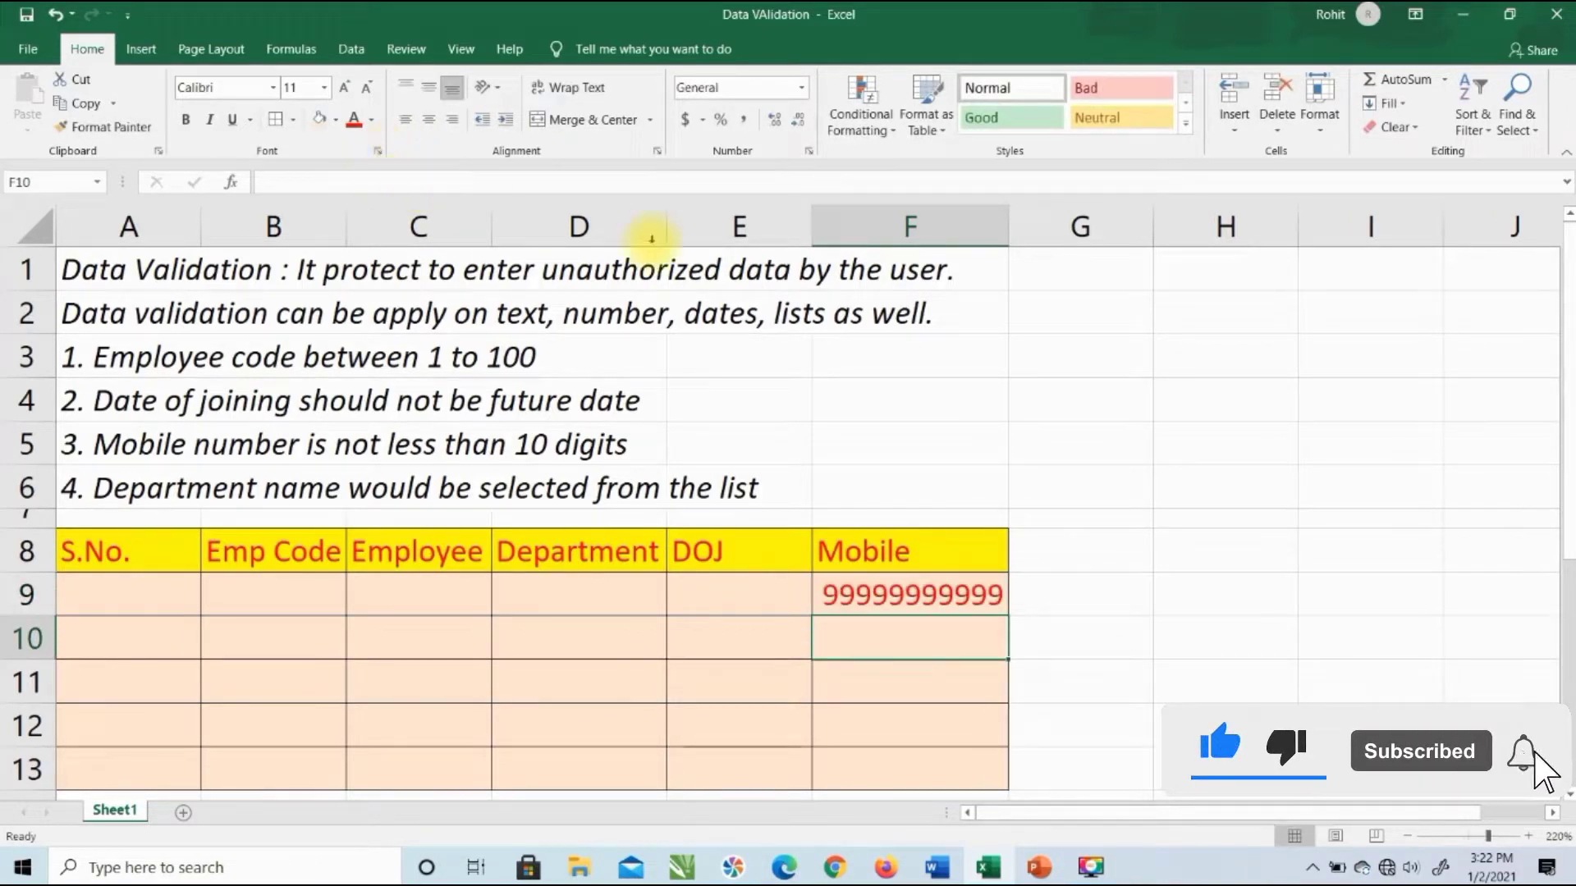
click(910, 594)
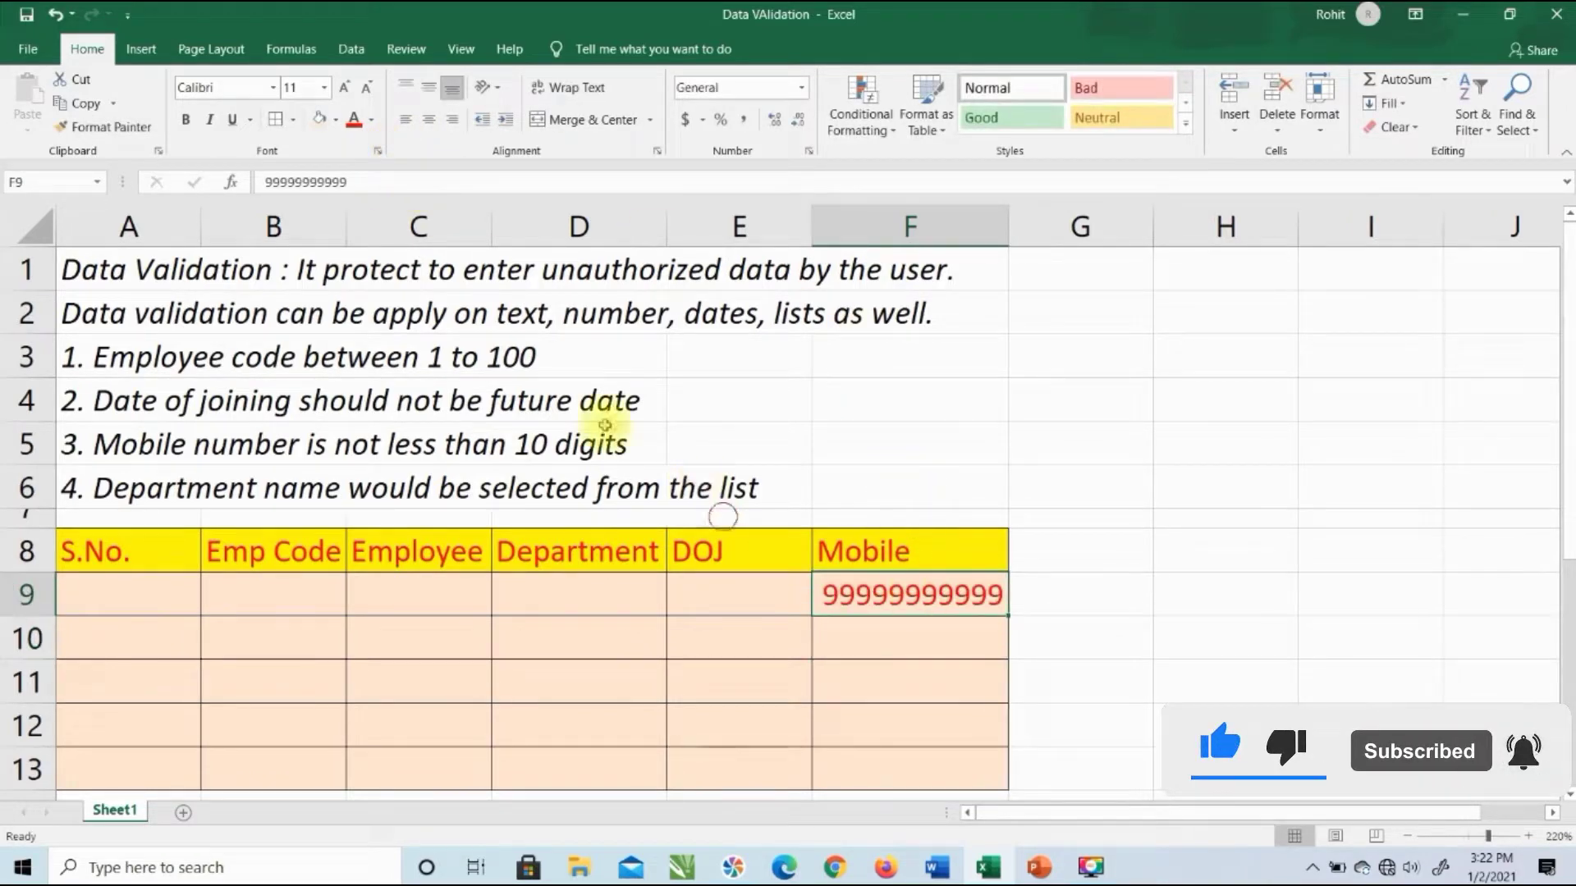
click(504, 187)
text(9)
key(Return)
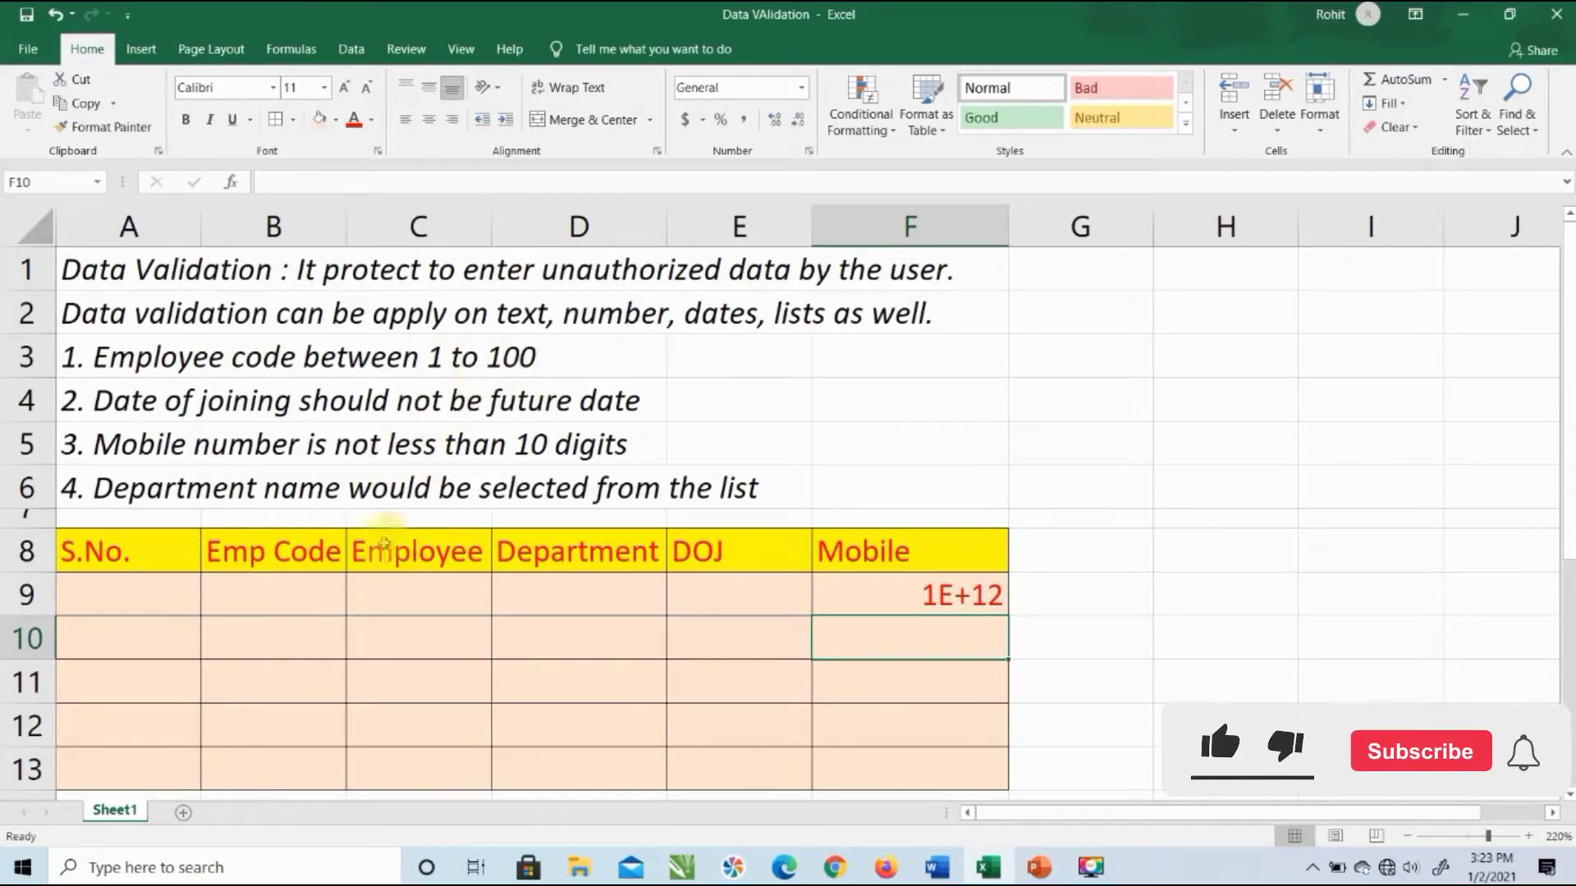
Step: Enter test Emp Codes 111 and 145 in B9:B10, then clear them
click(310, 594)
text(1)
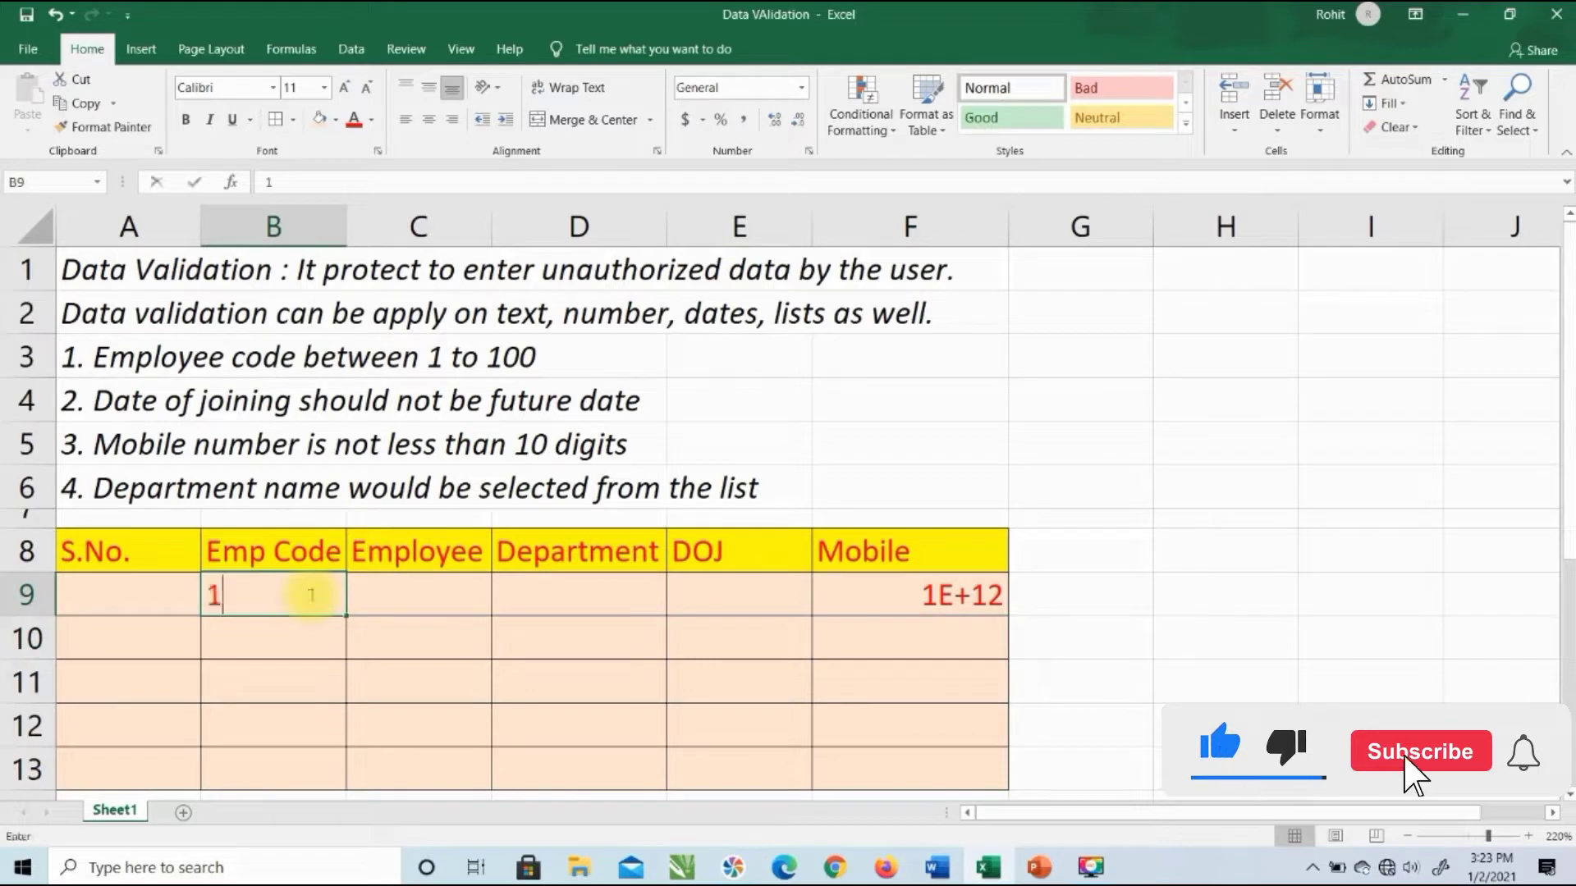
text(11)
key(Return)
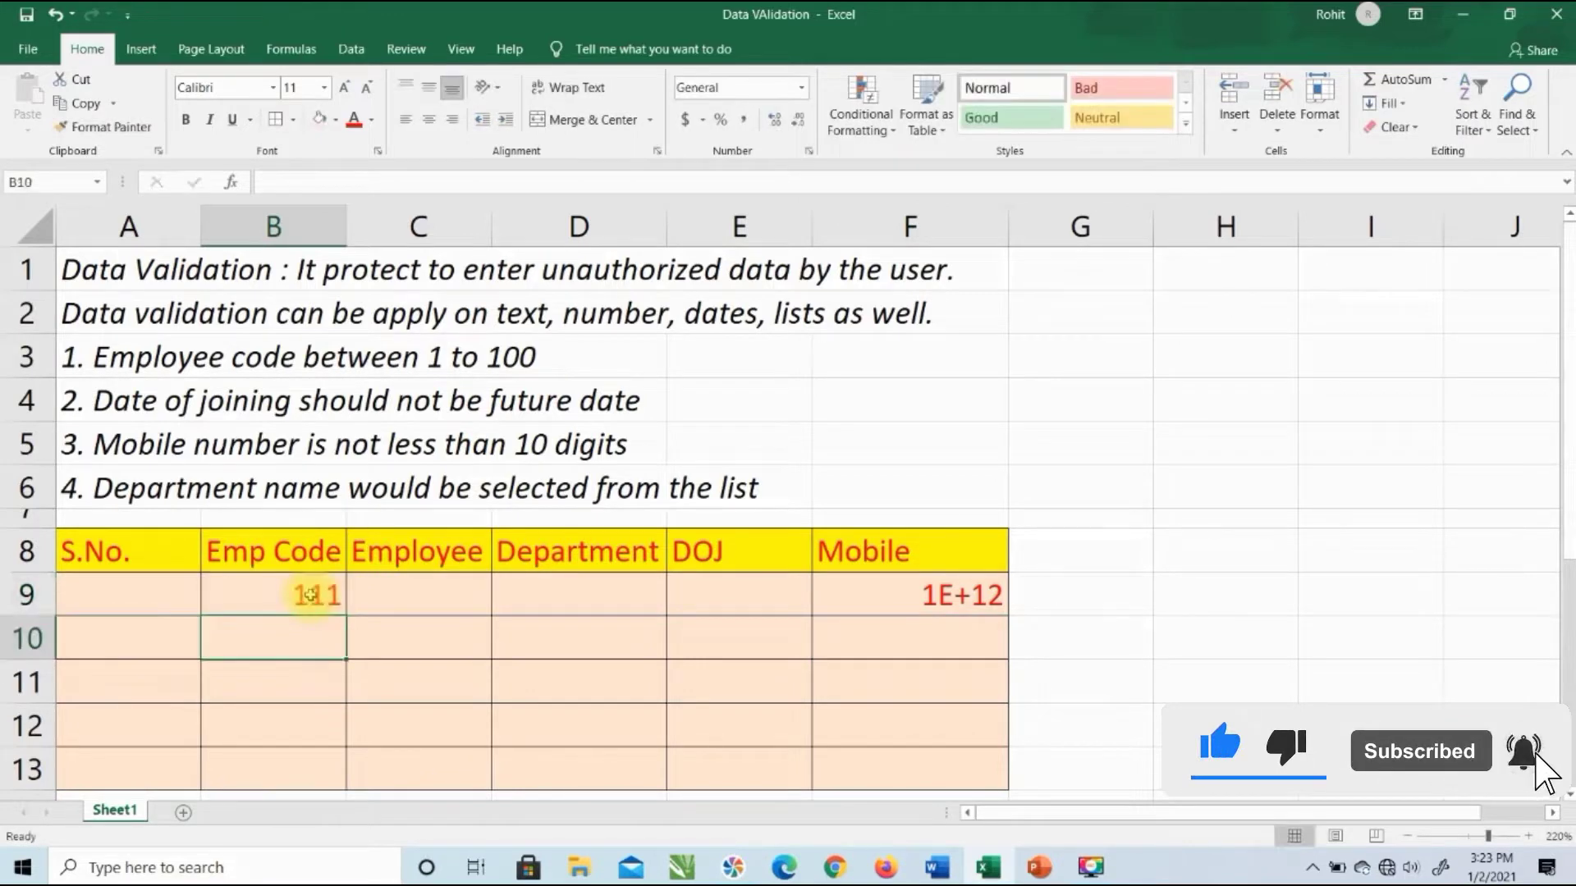
text(145)
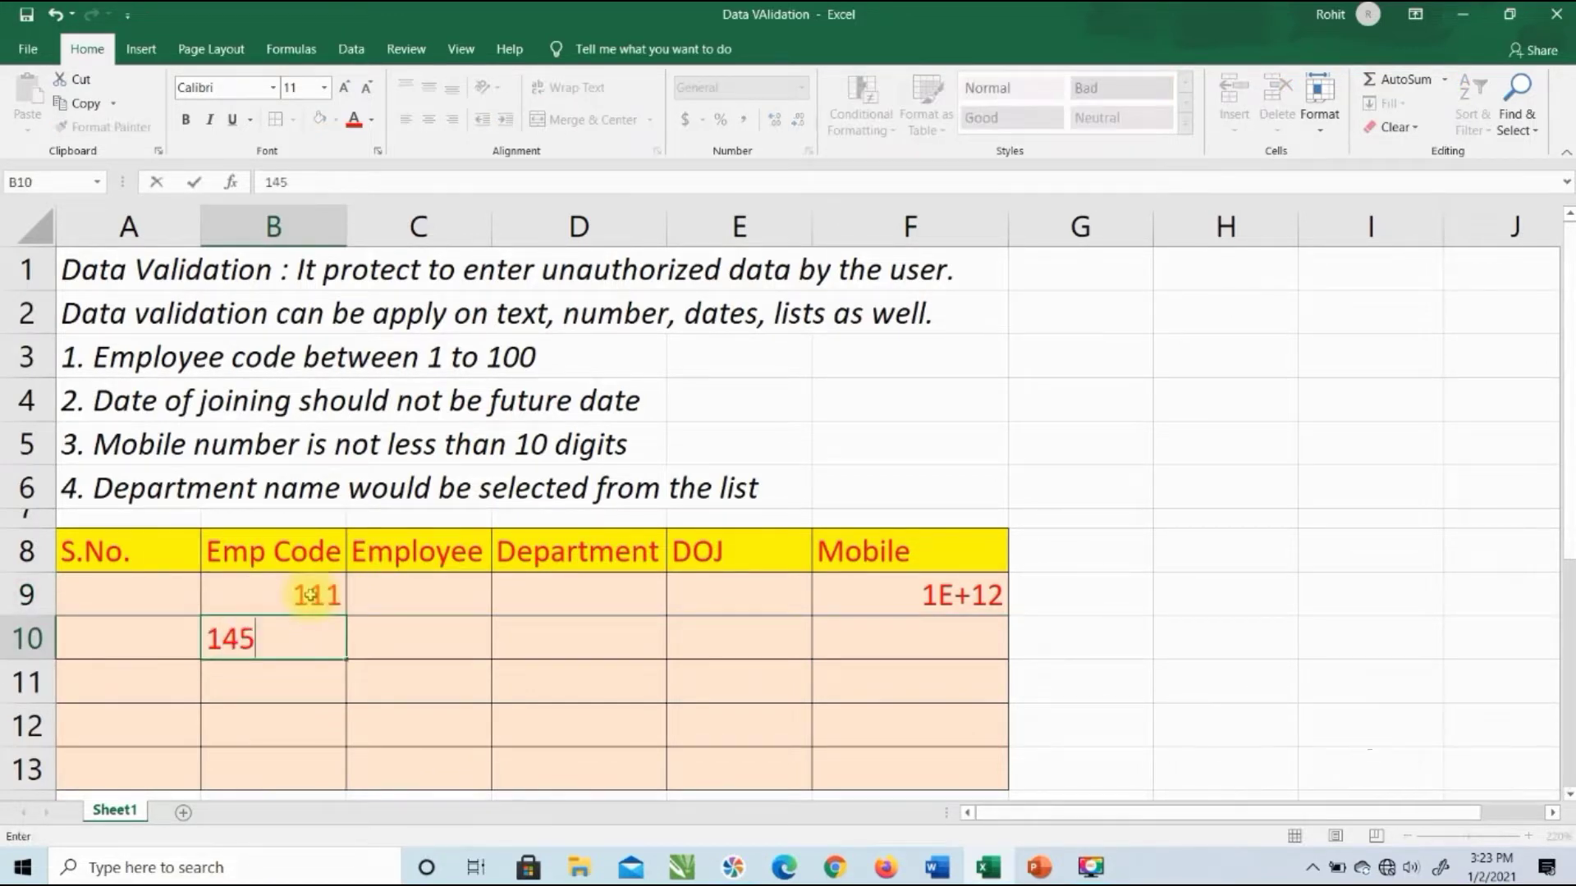
key(Return)
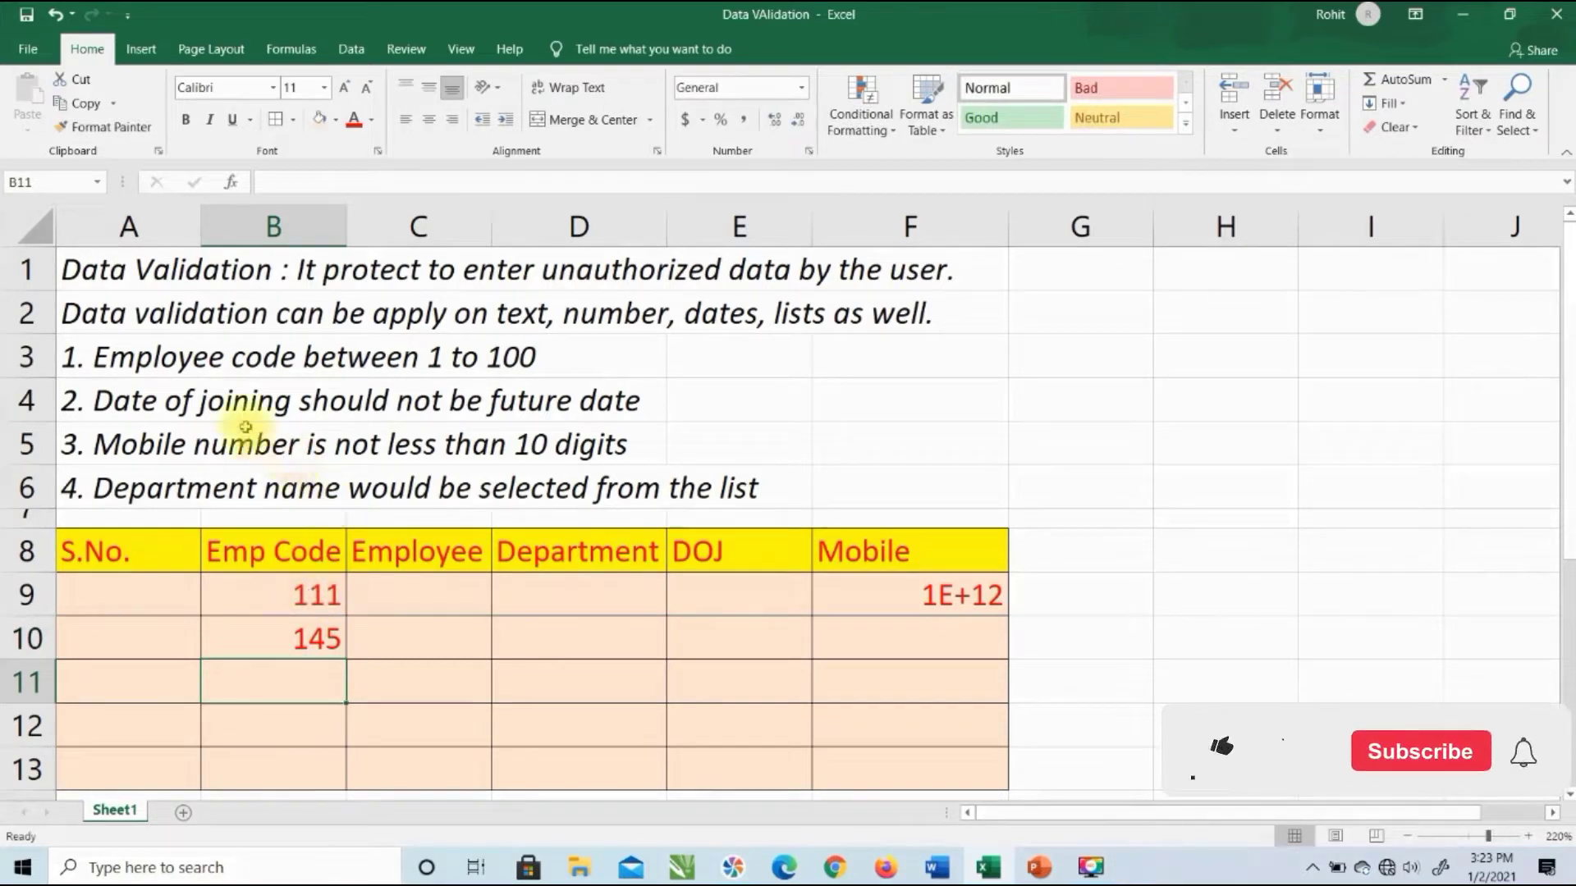
drag(321, 594, 327, 625)
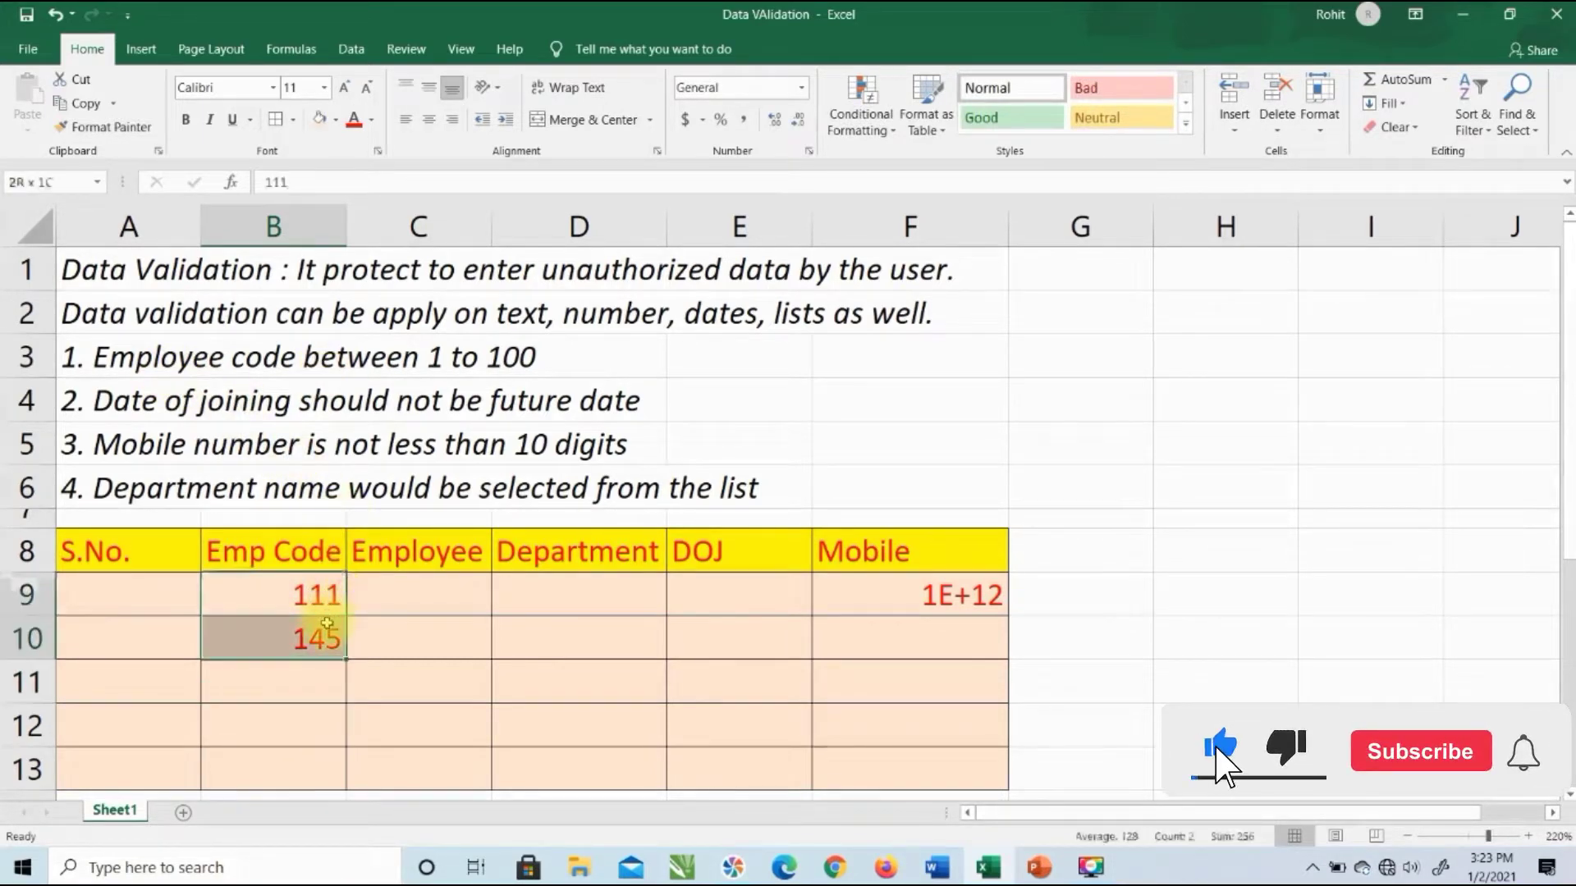
key(Delete)
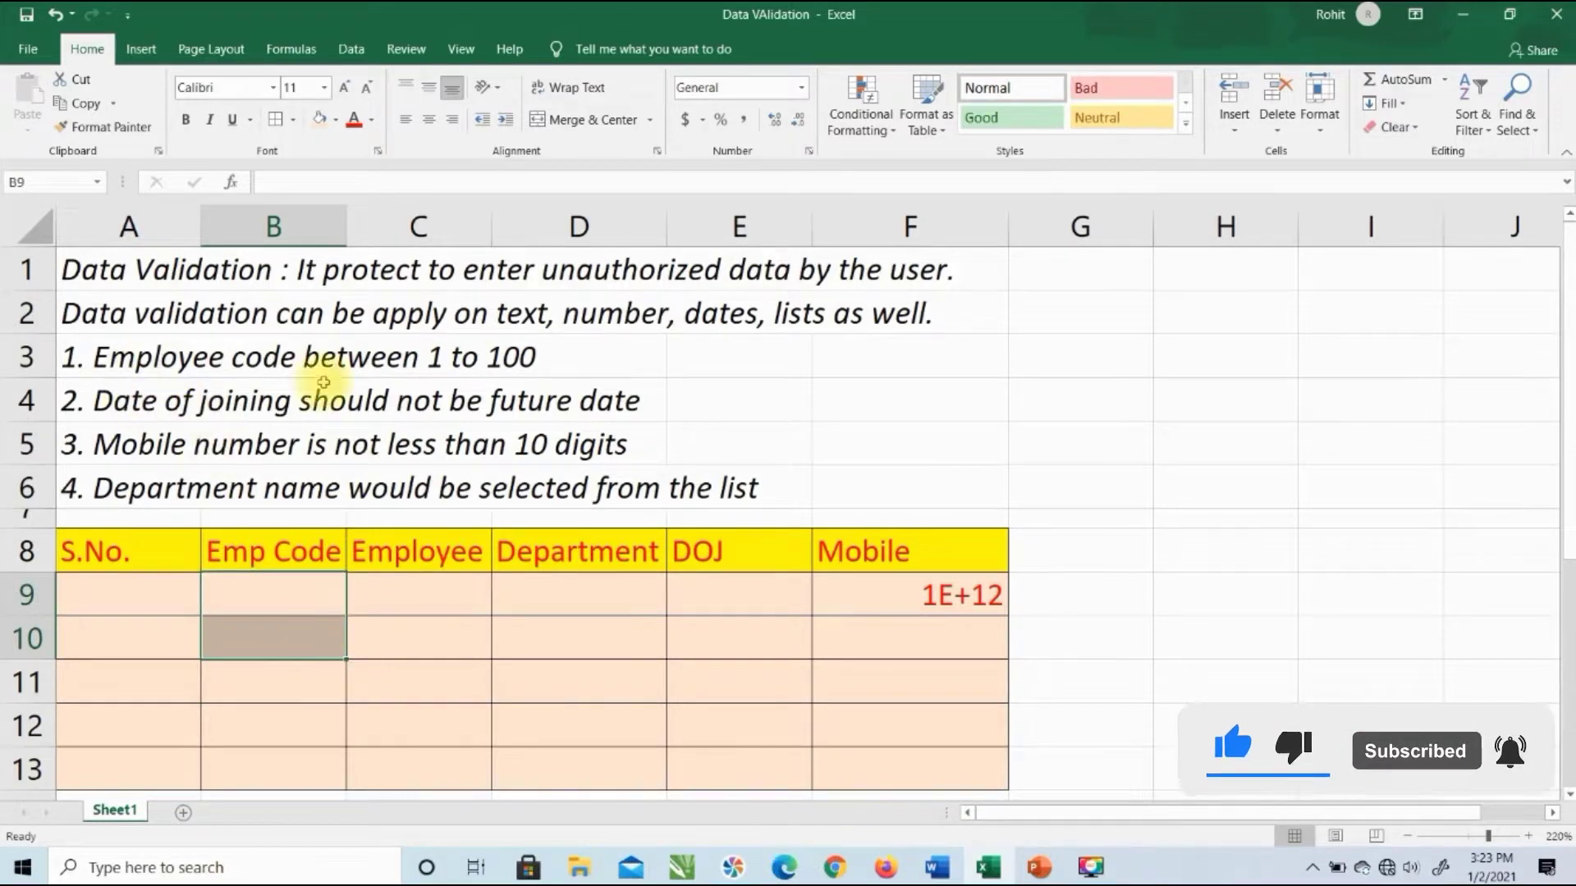
Step: Enter test joining dates 01-02-2021 and then 01/15/2021 in DOJ cell E9
click(742, 605)
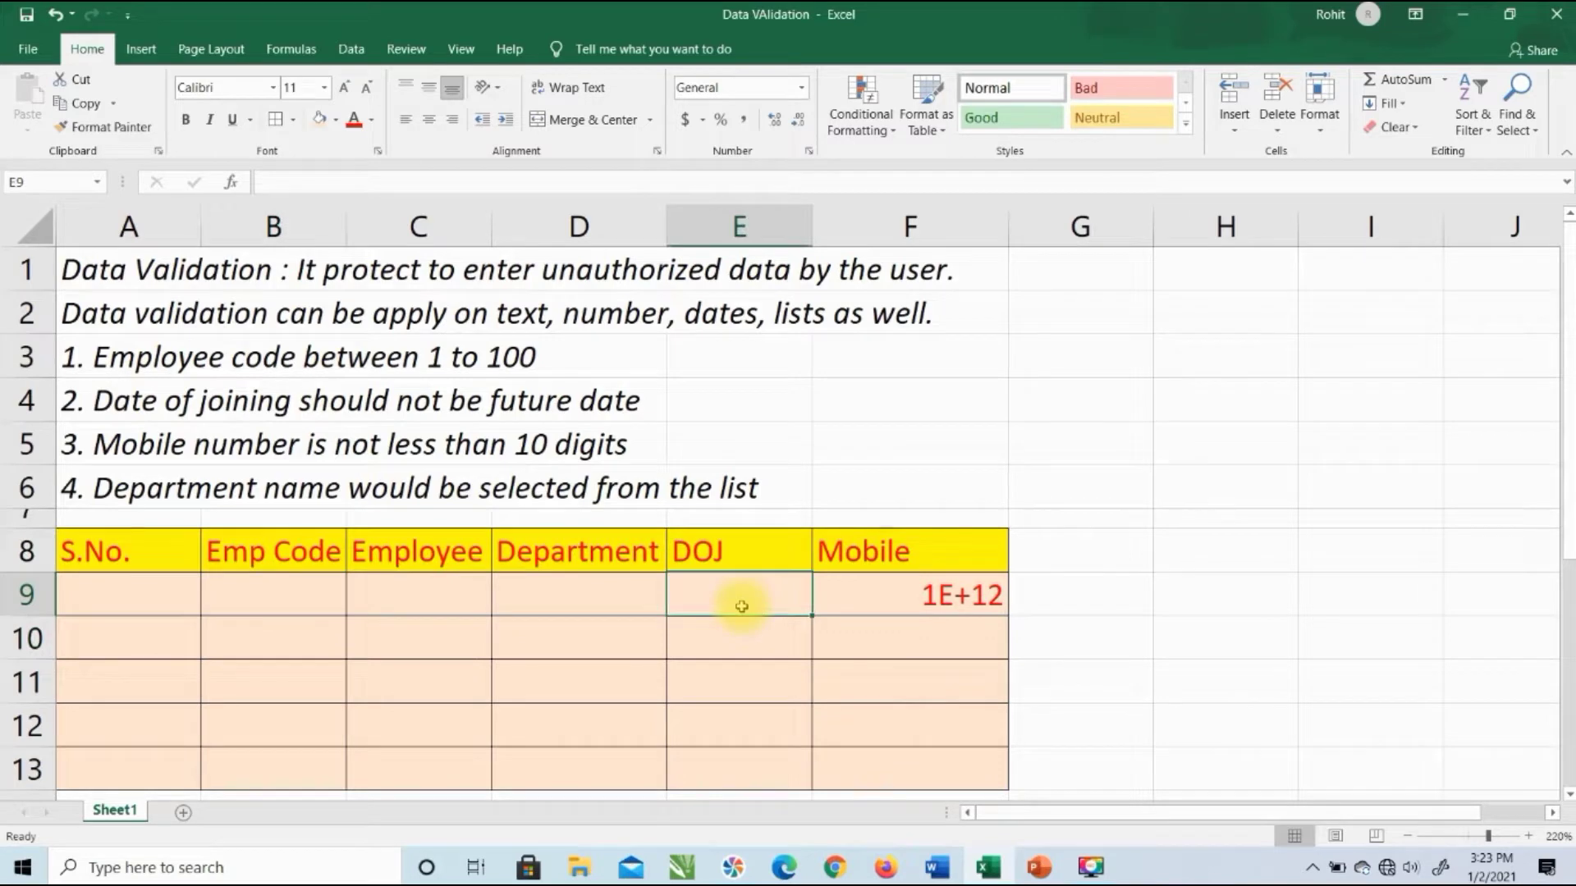
text(01-)
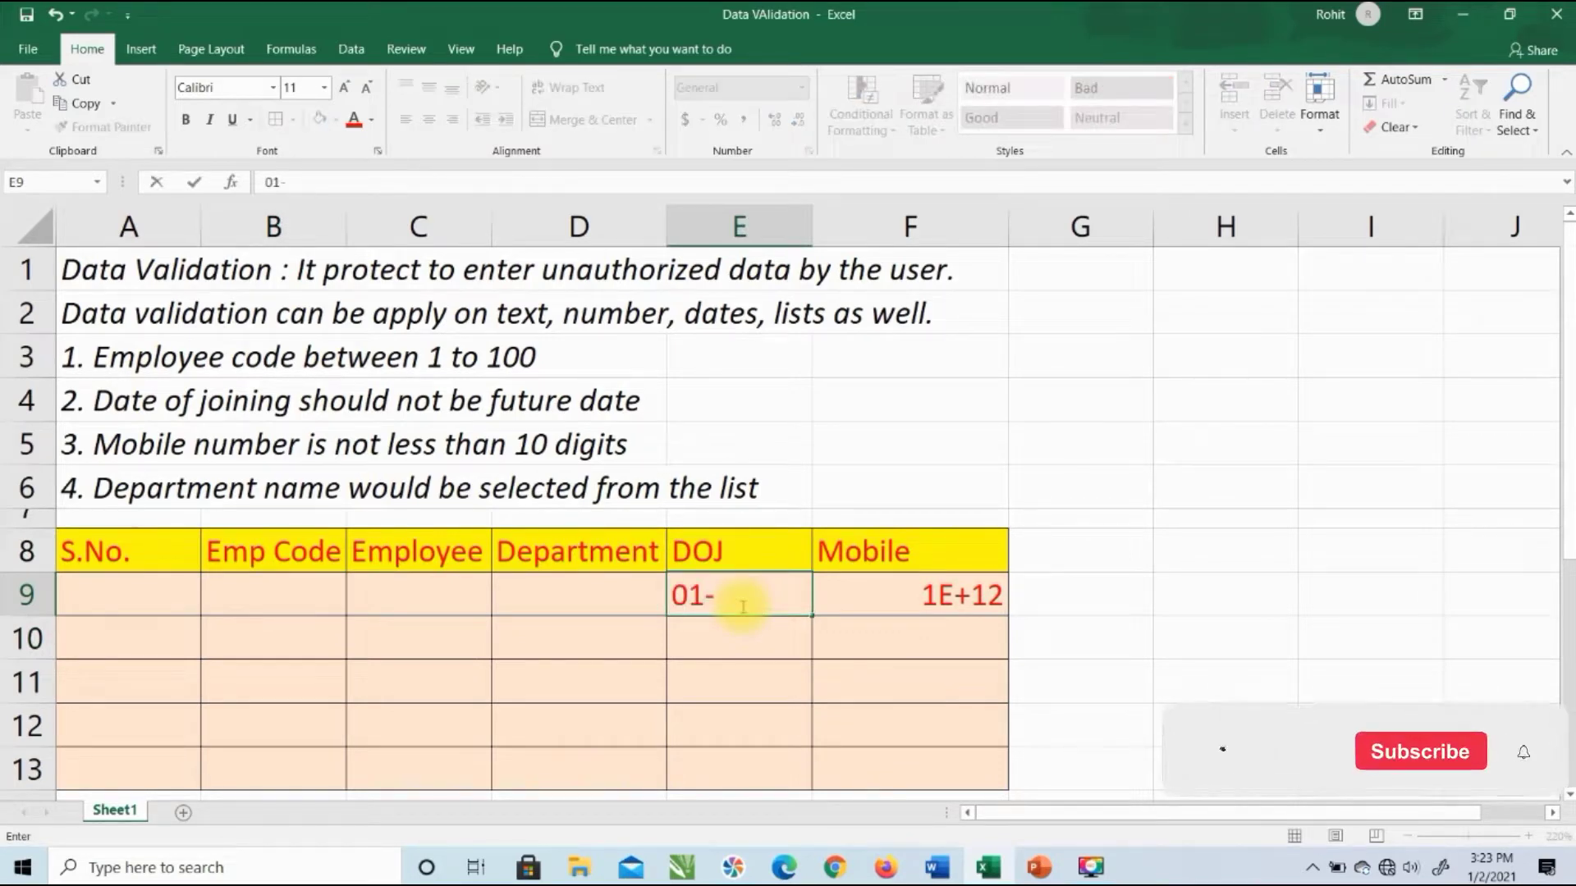
text(02-2021)
key(Return)
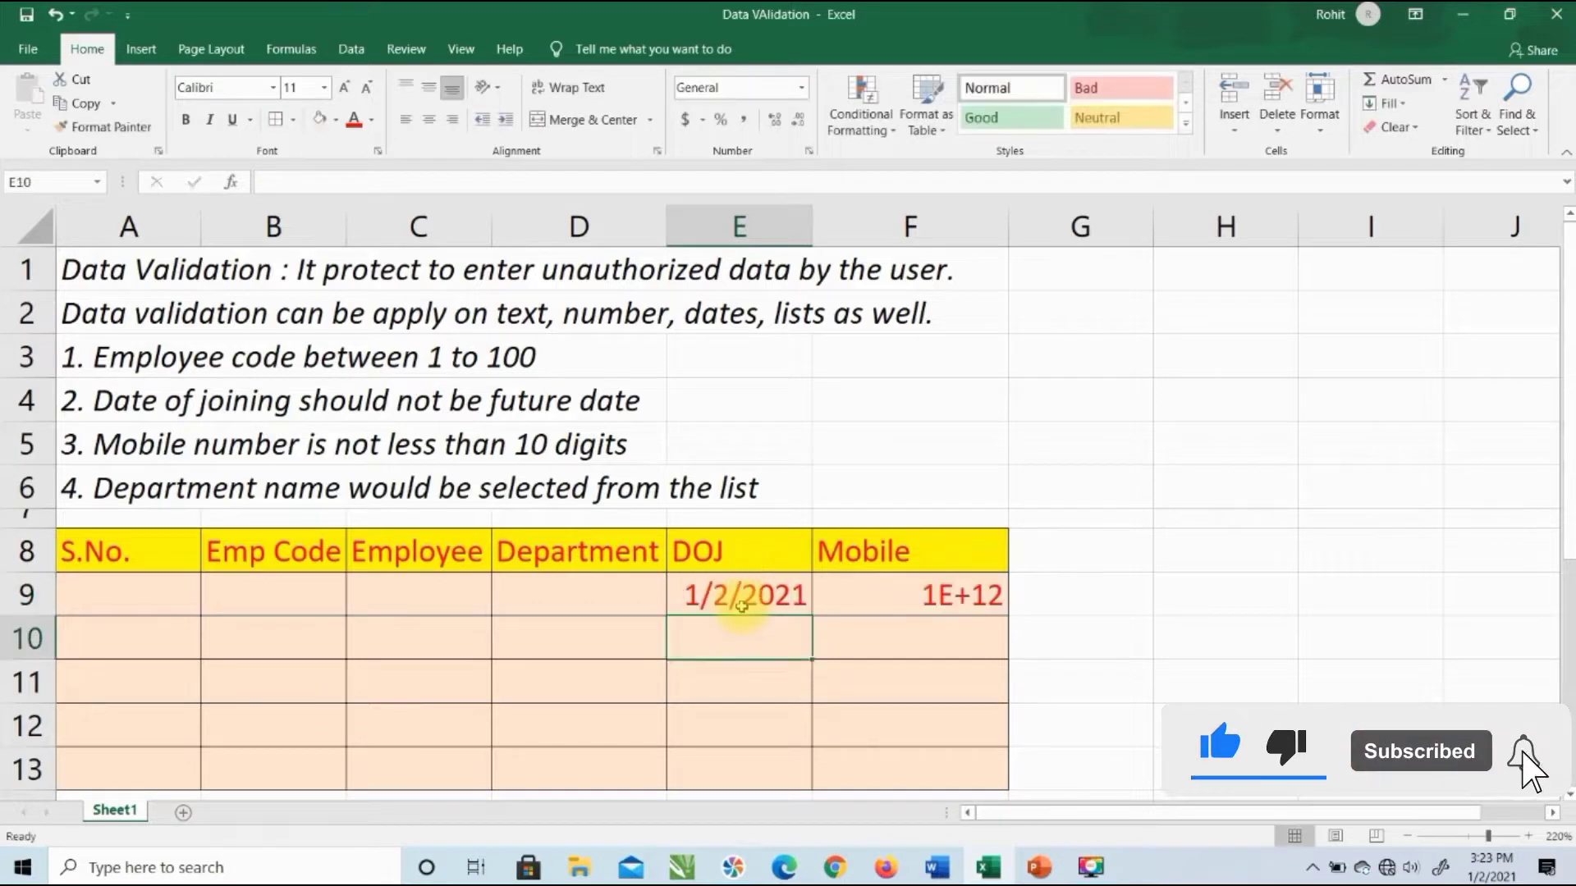
click(742, 606)
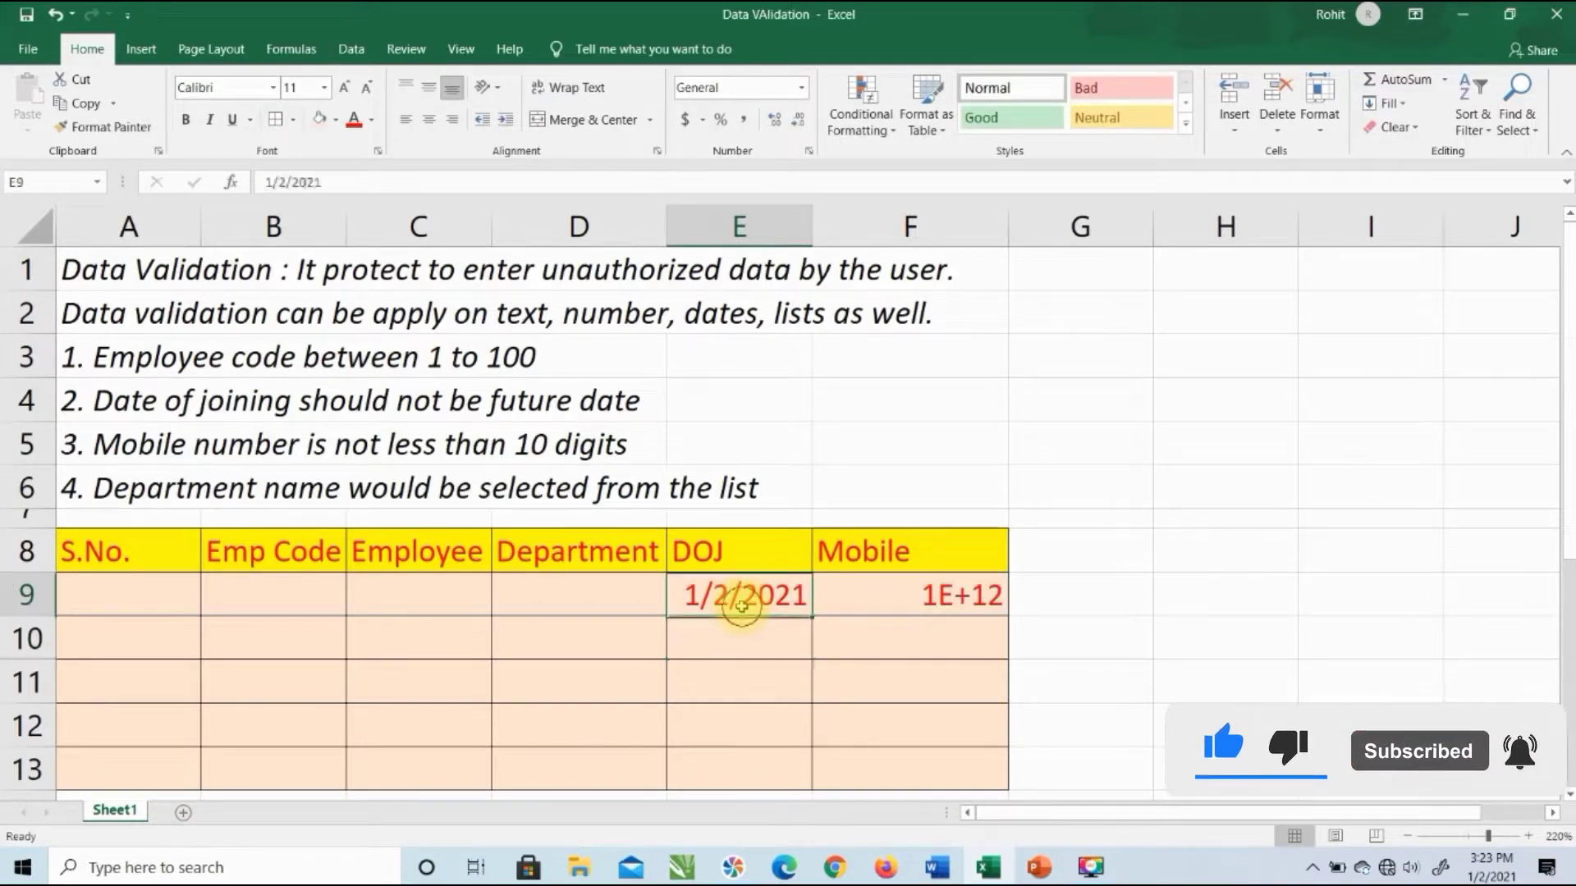
text(01/15/2021)
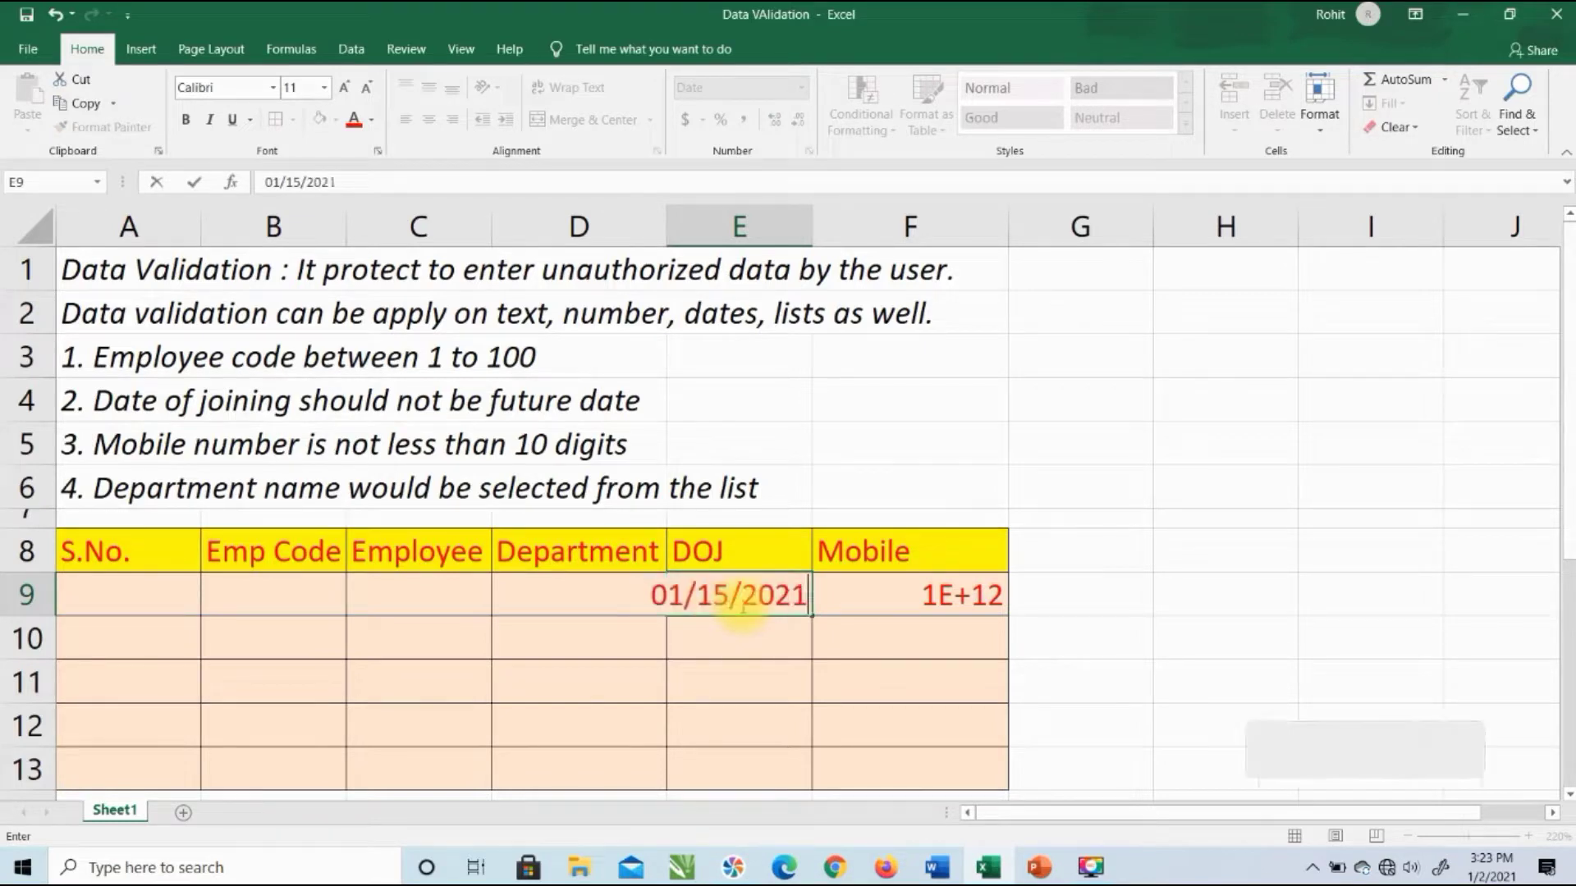
key(Return)
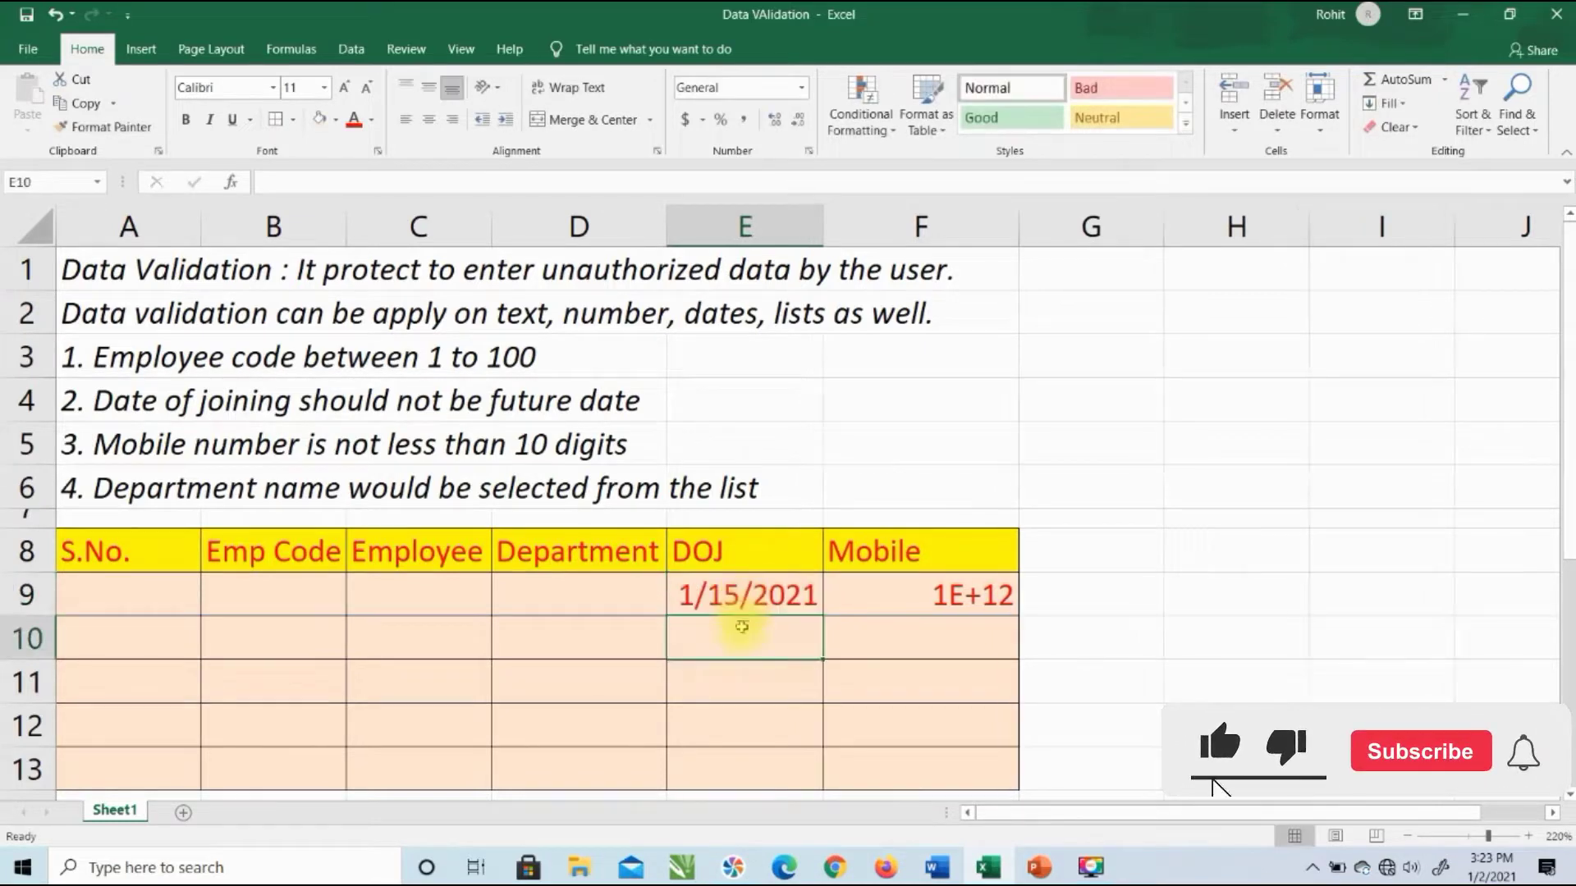
Step: Clear the test date from E9 and the test mobile number from F9
click(751, 607)
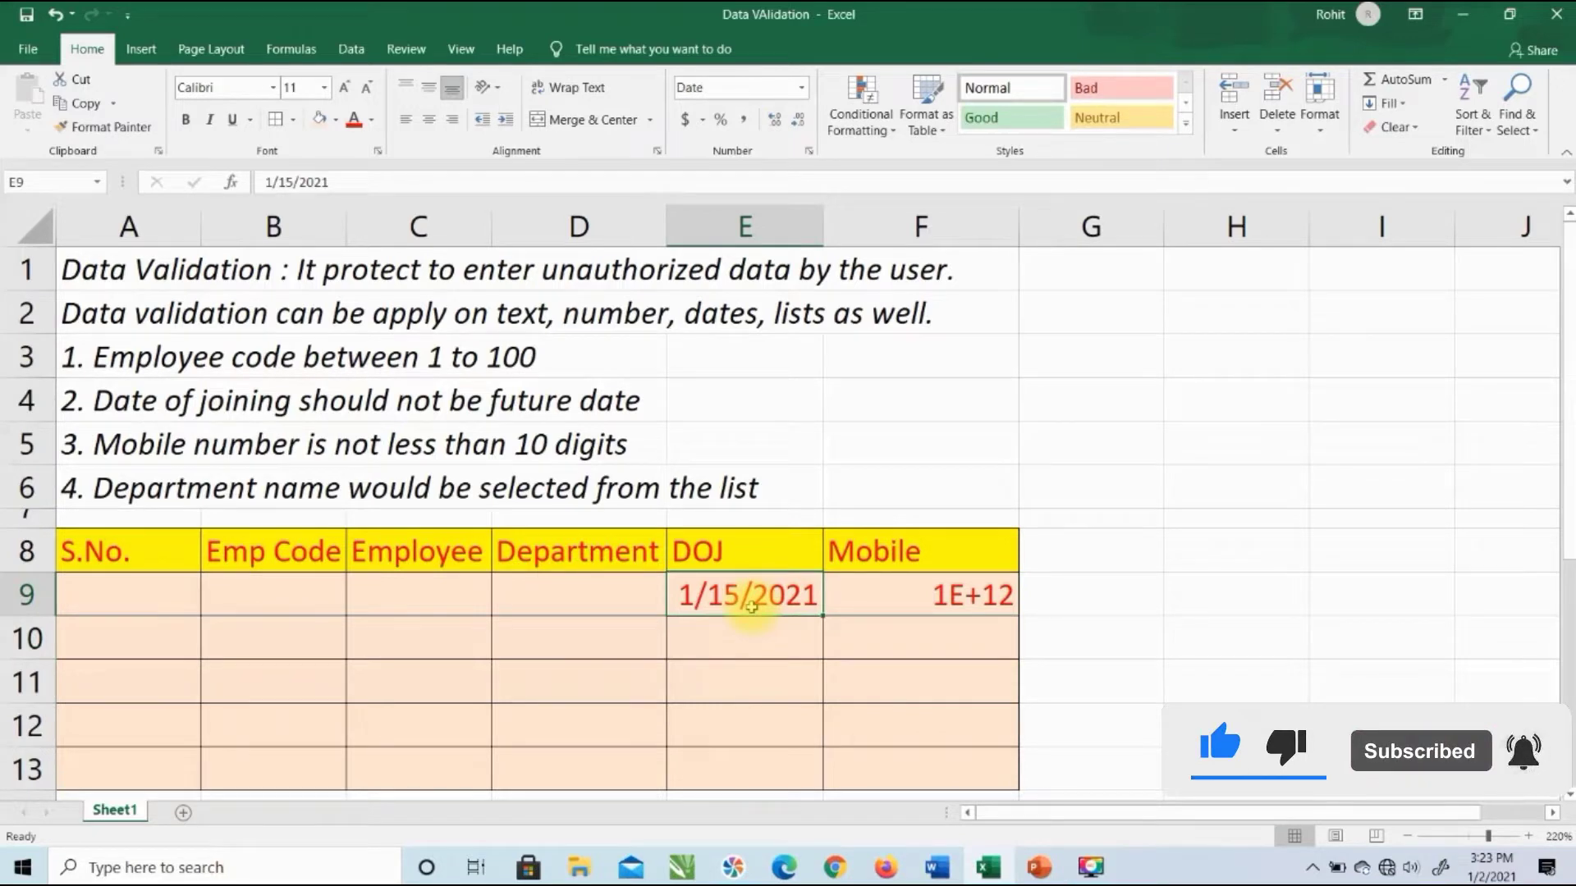
key(Delete)
key(Right)
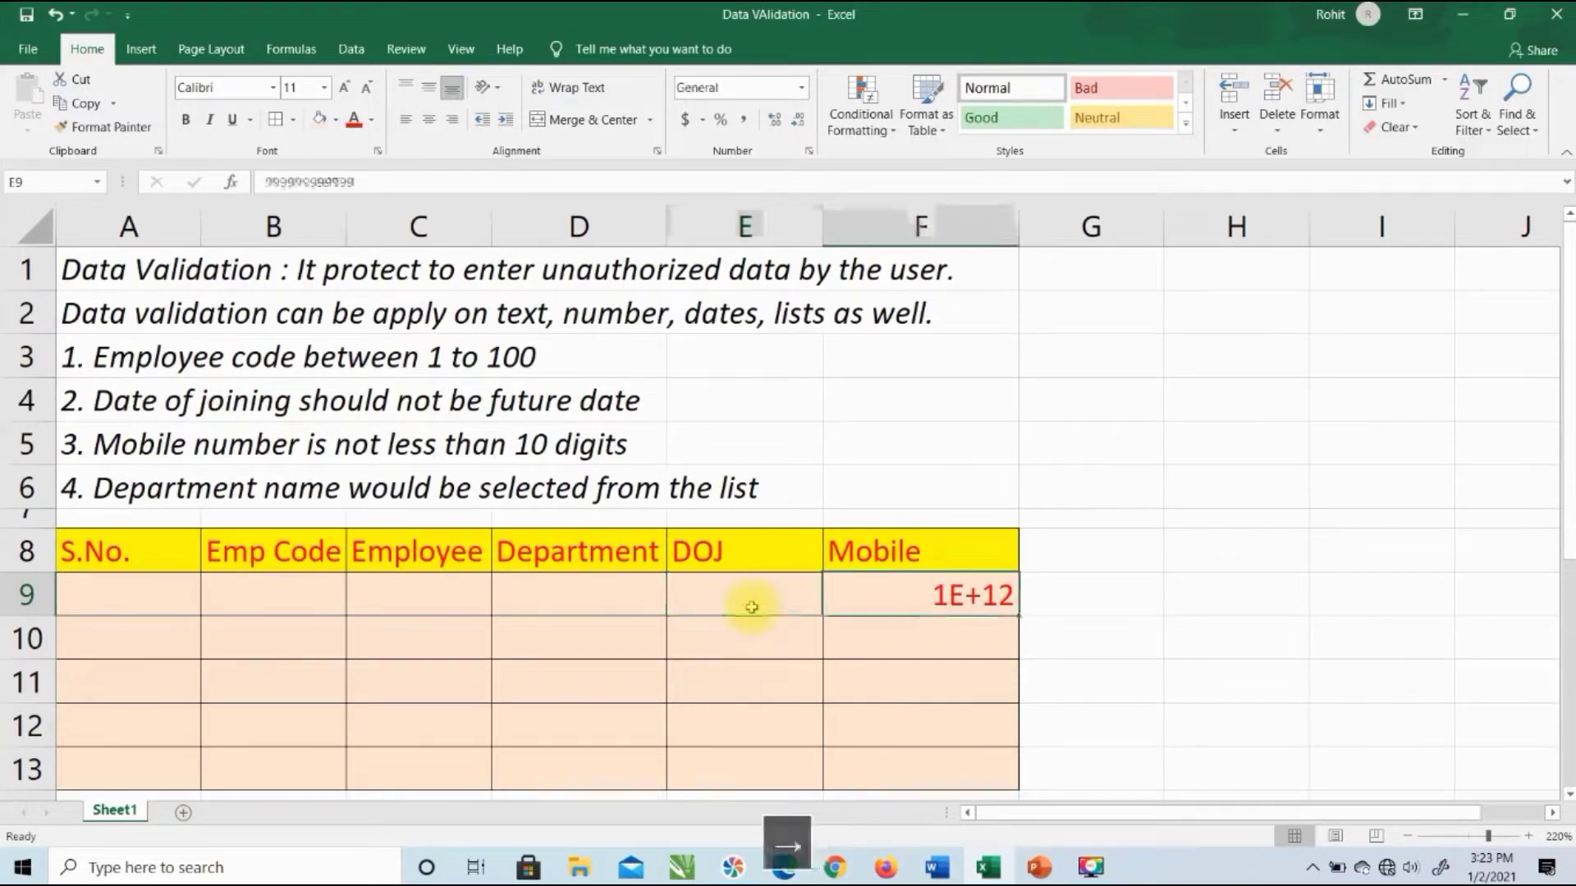
key(Delete)
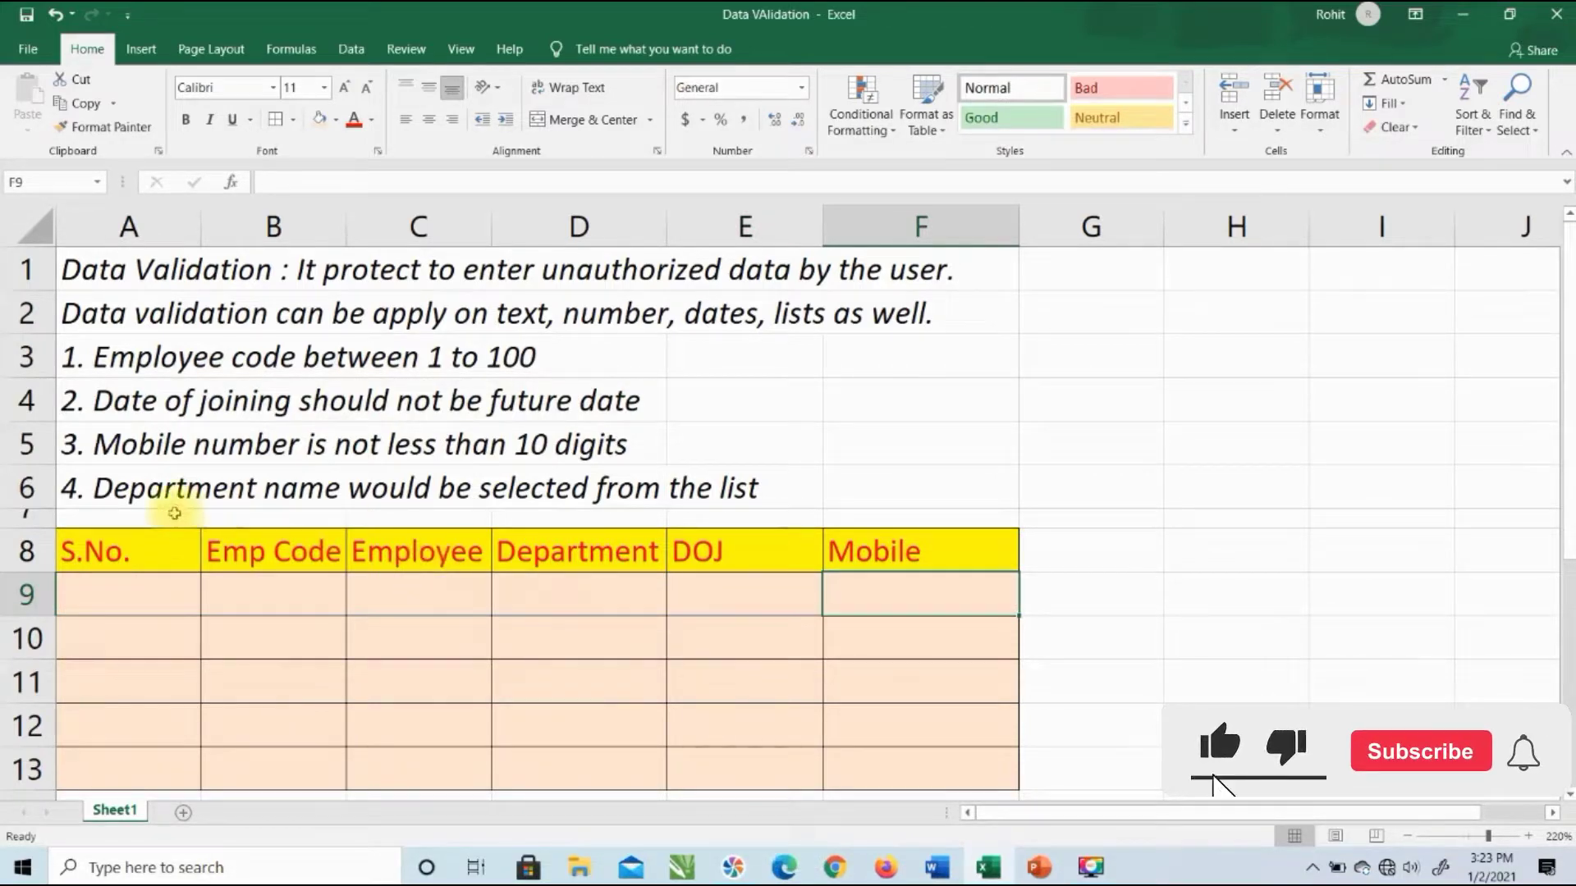
click(169, 489)
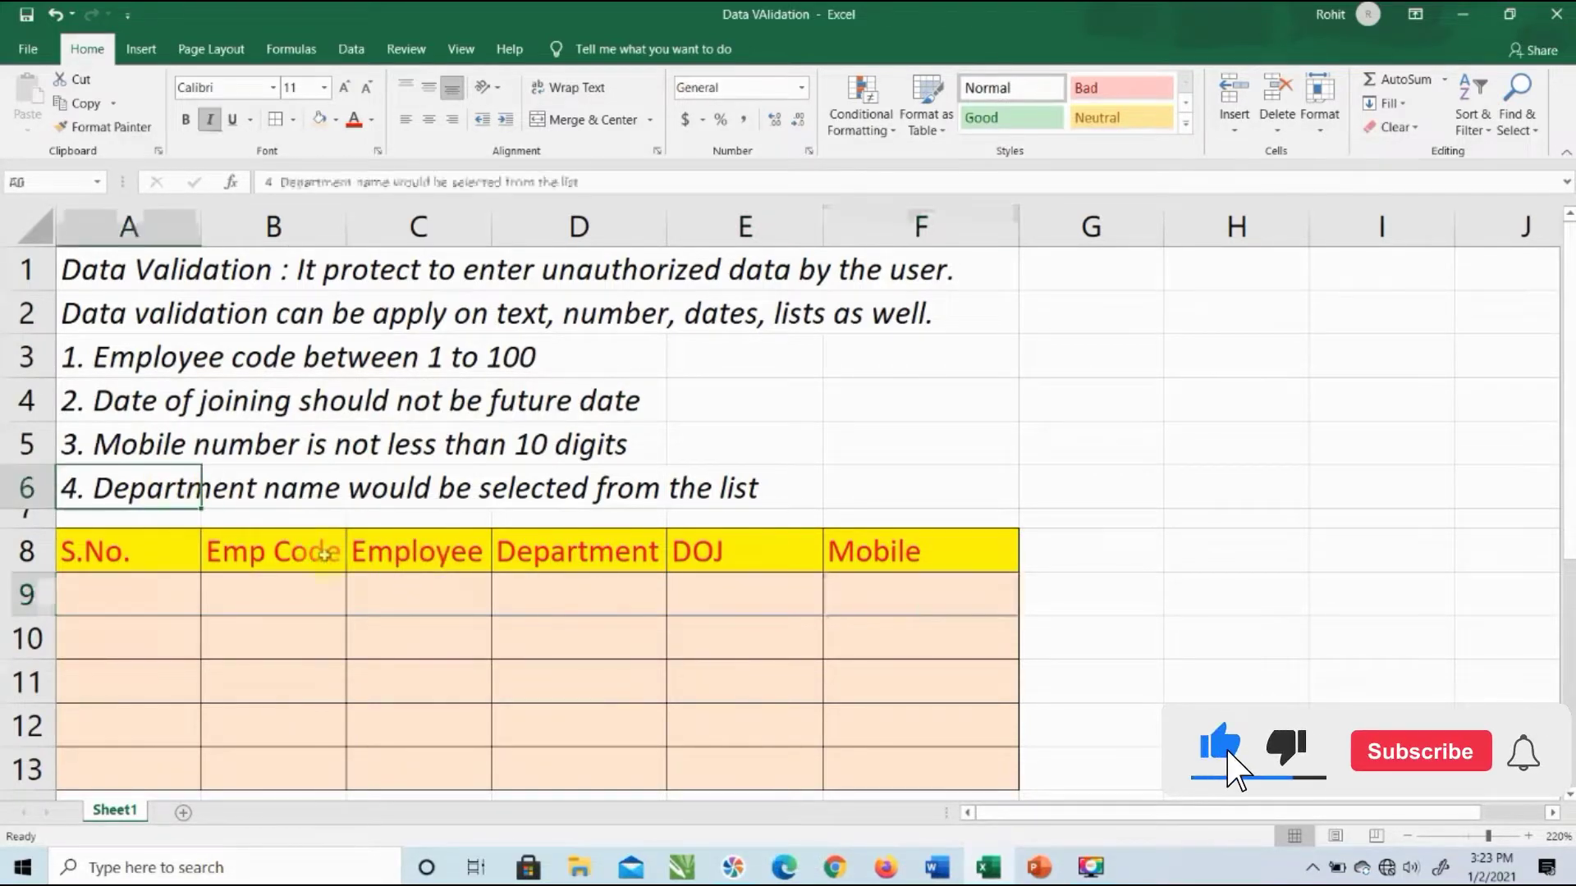
click(539, 602)
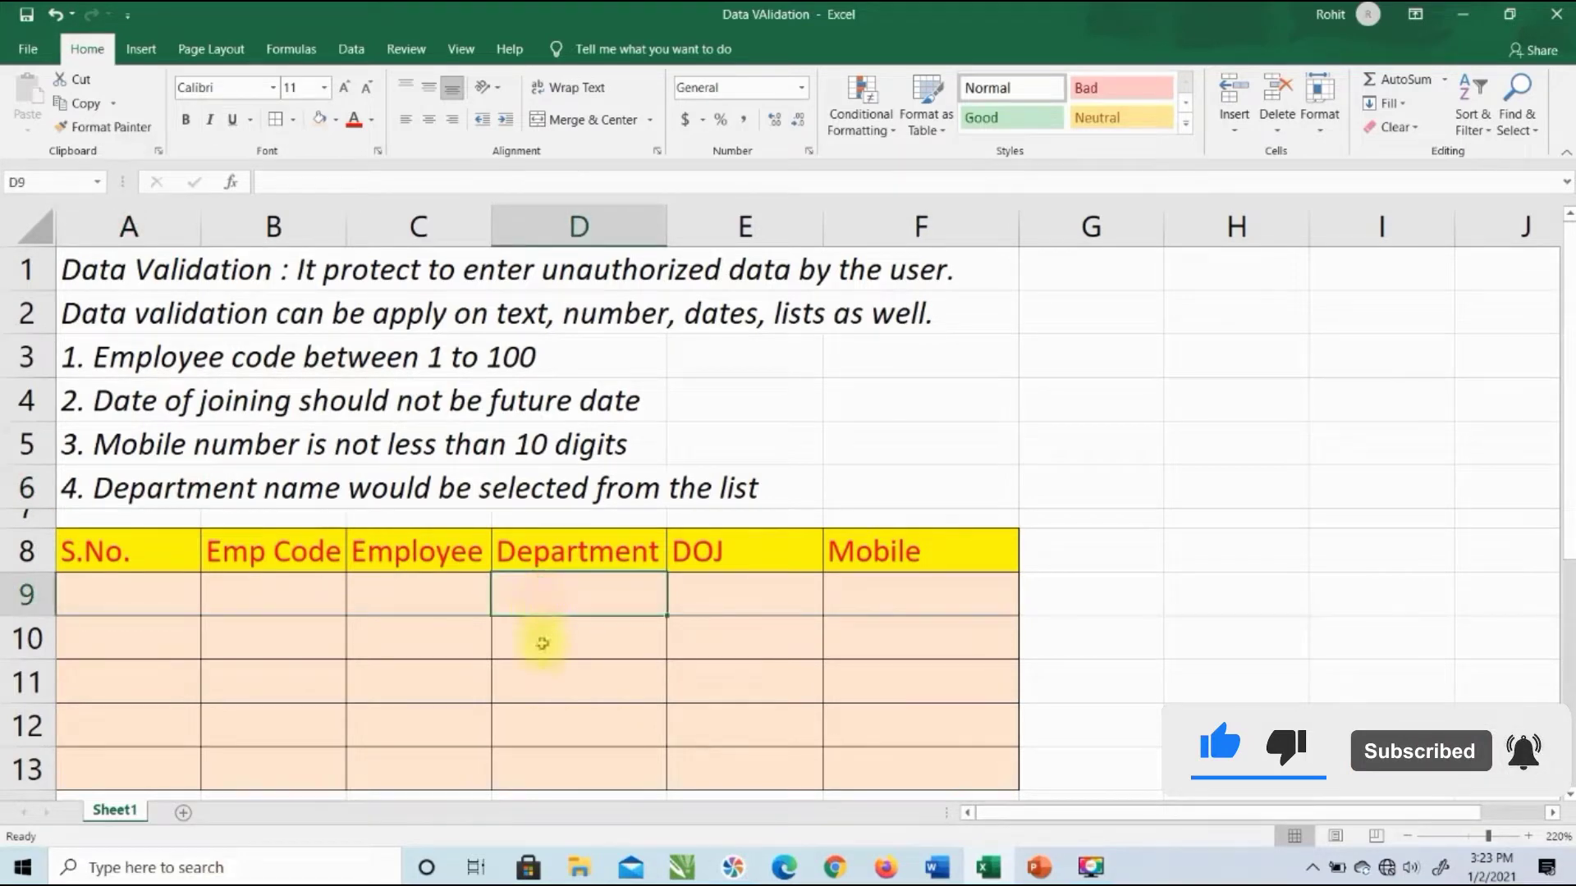
click(548, 637)
click(561, 681)
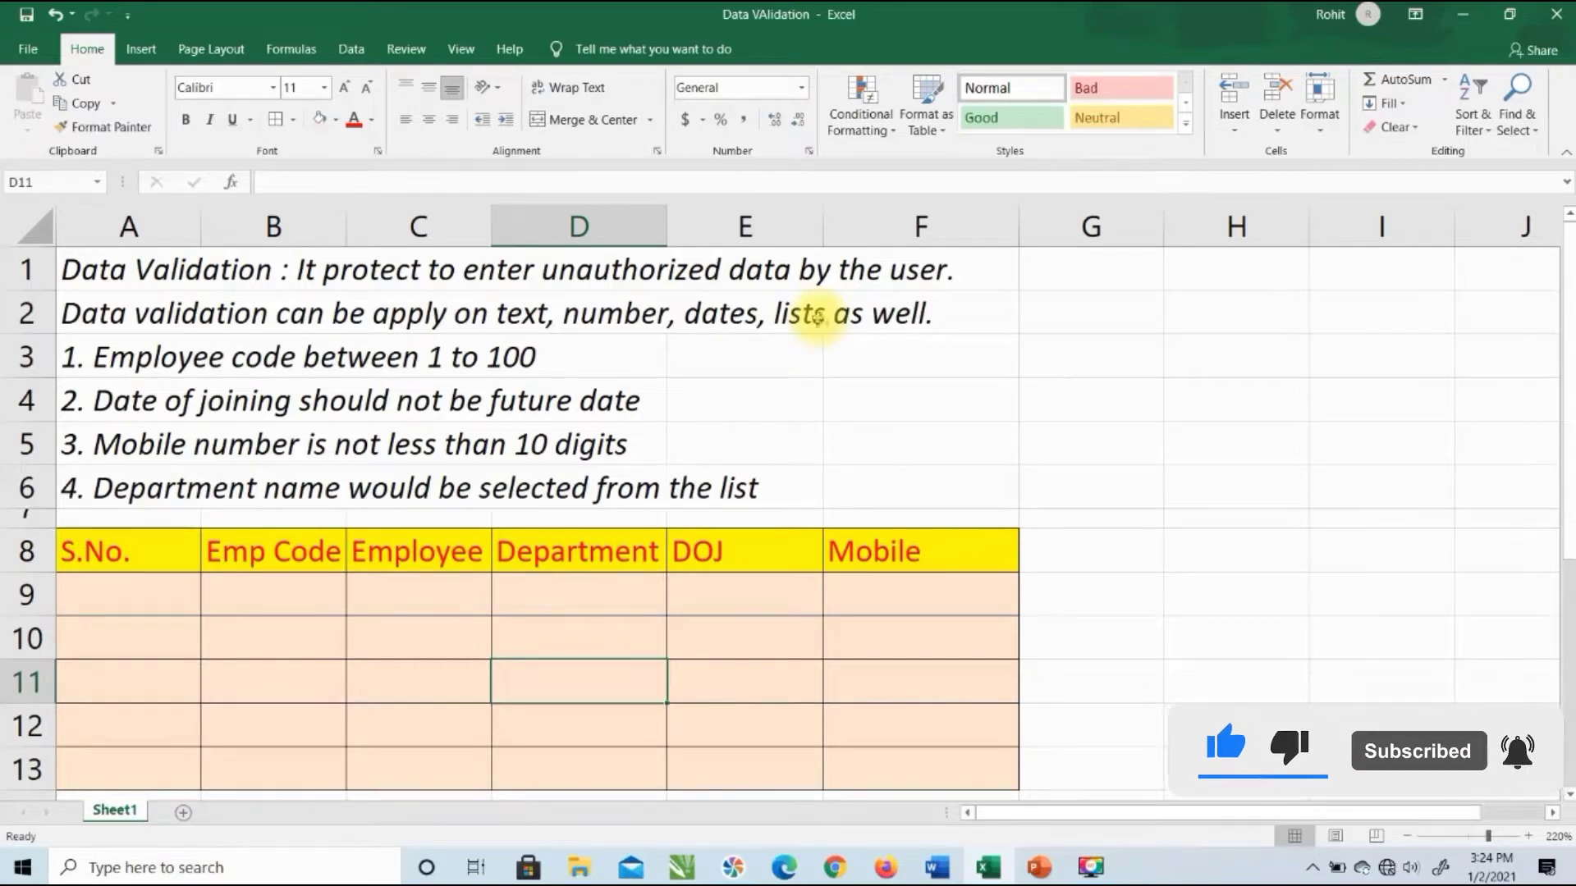
Step: Select the Mobile cells F9:F13 and open Data Validation from the Data tab
click(348, 51)
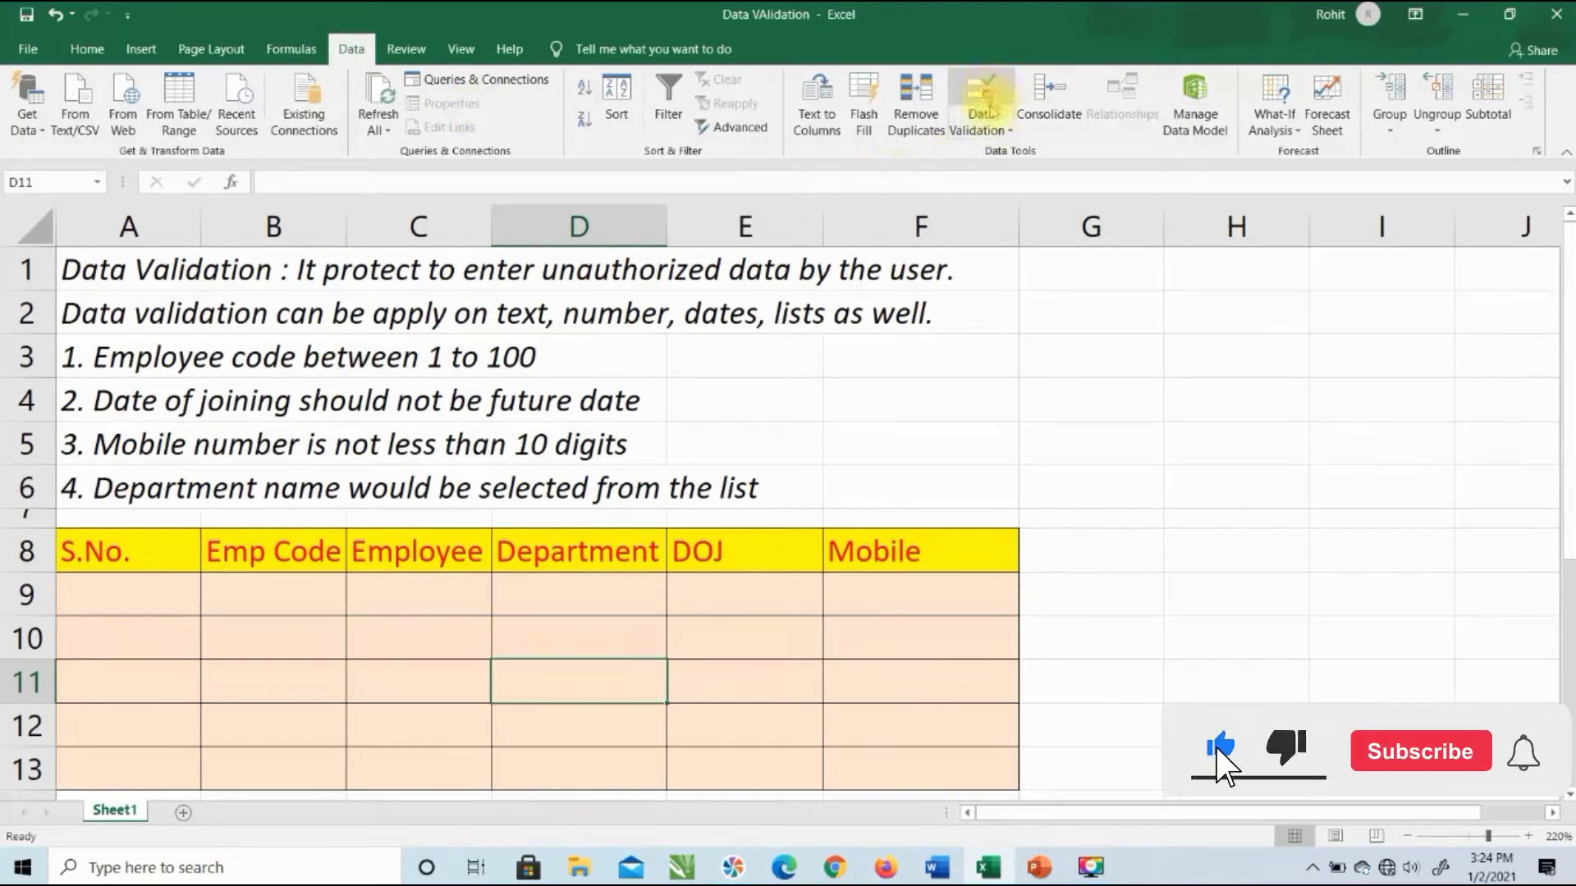
click(1123, 499)
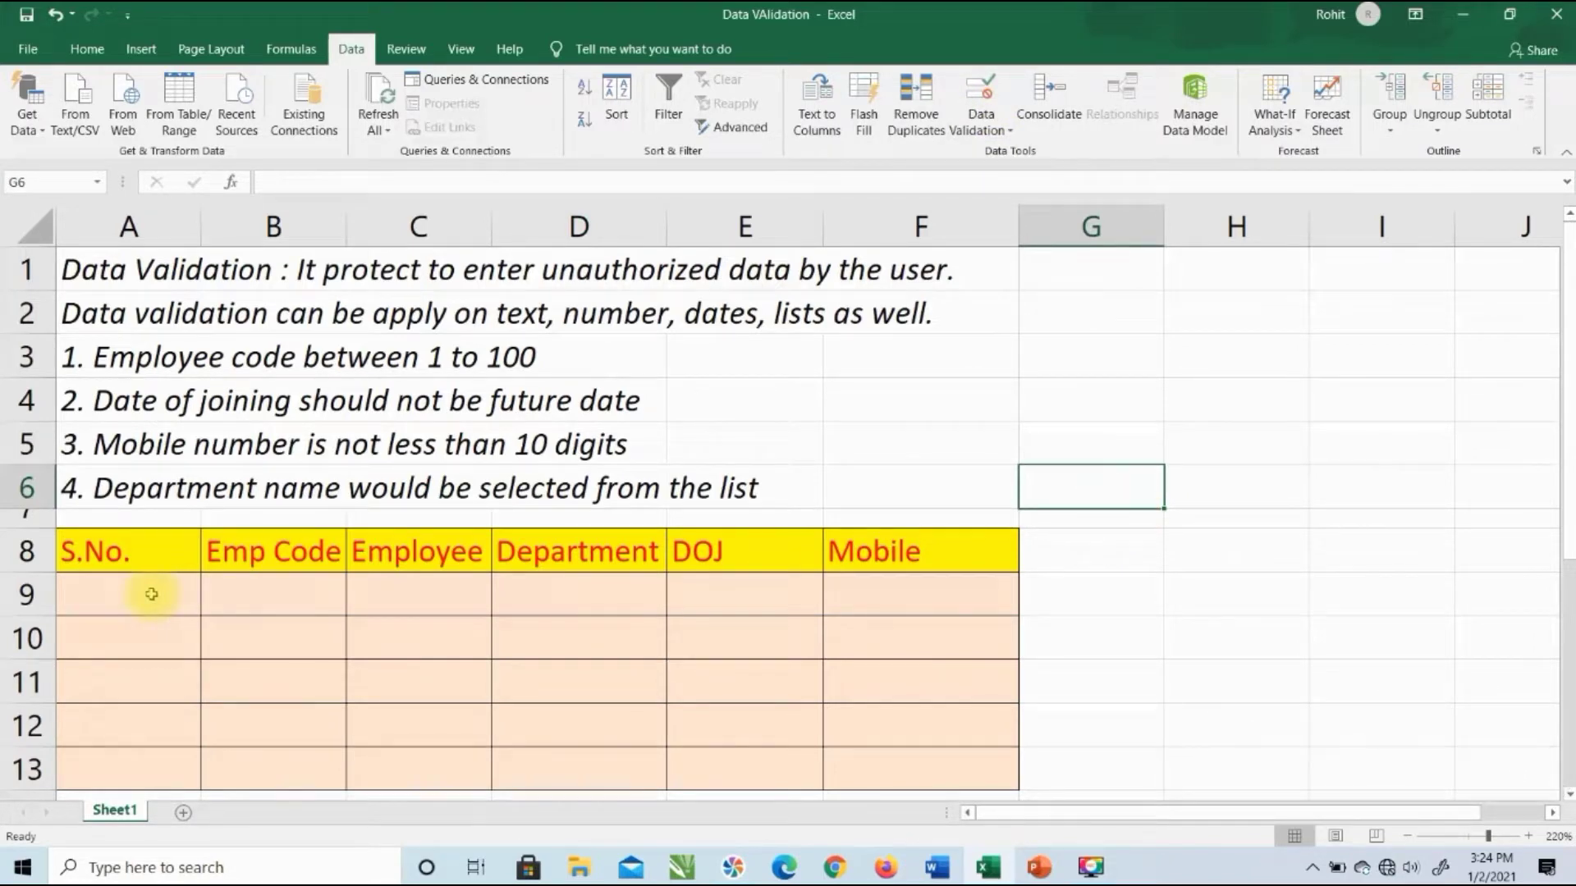
drag(926, 596, 925, 765)
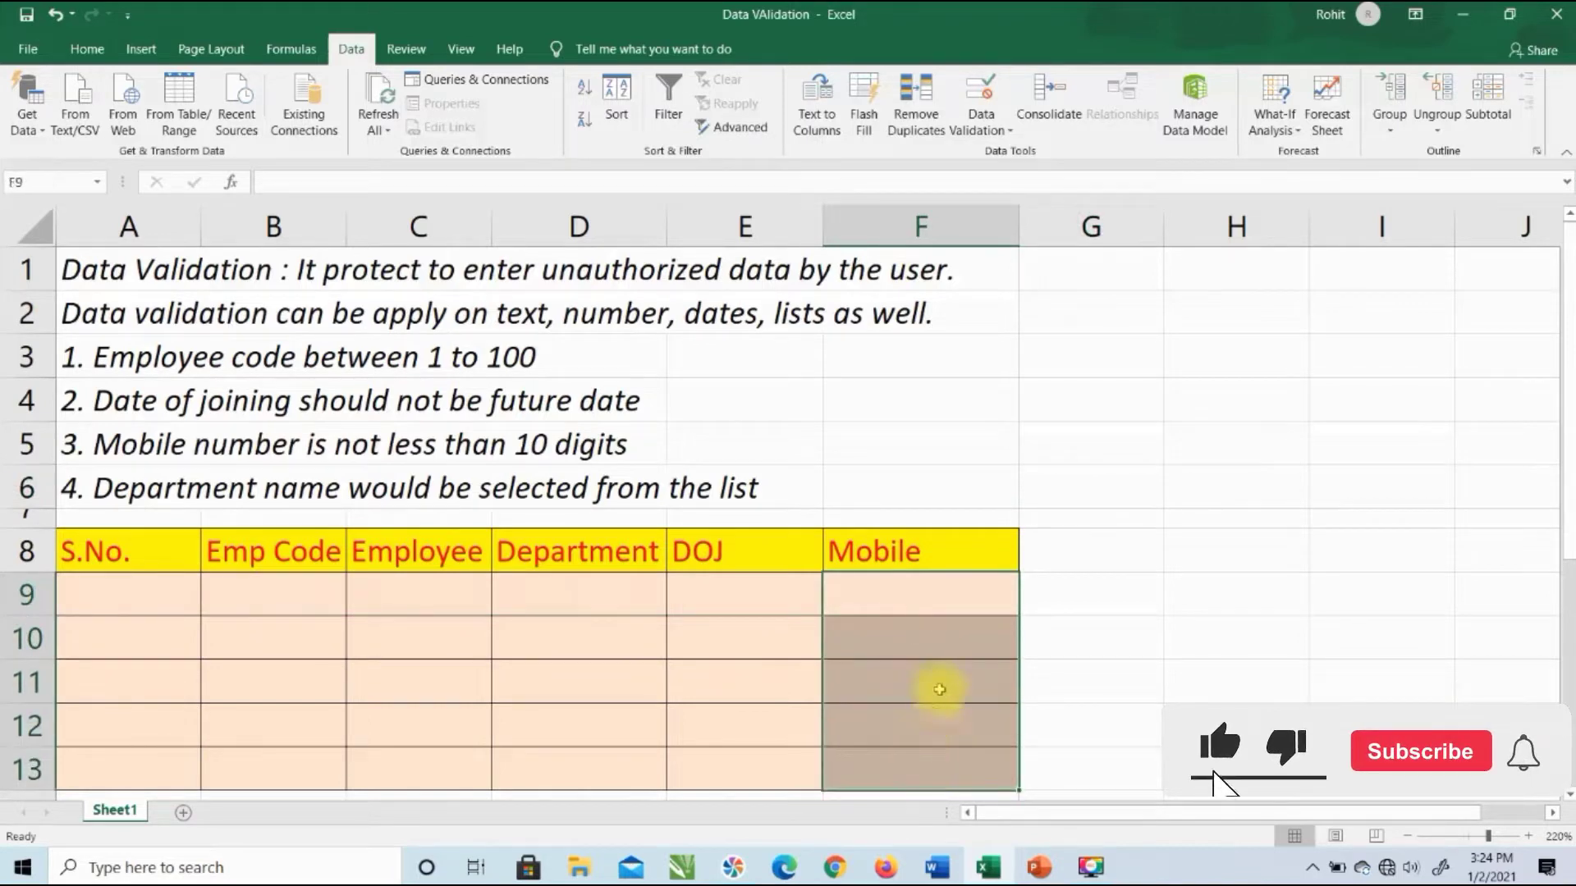
scroll(960, 514, down, 1)
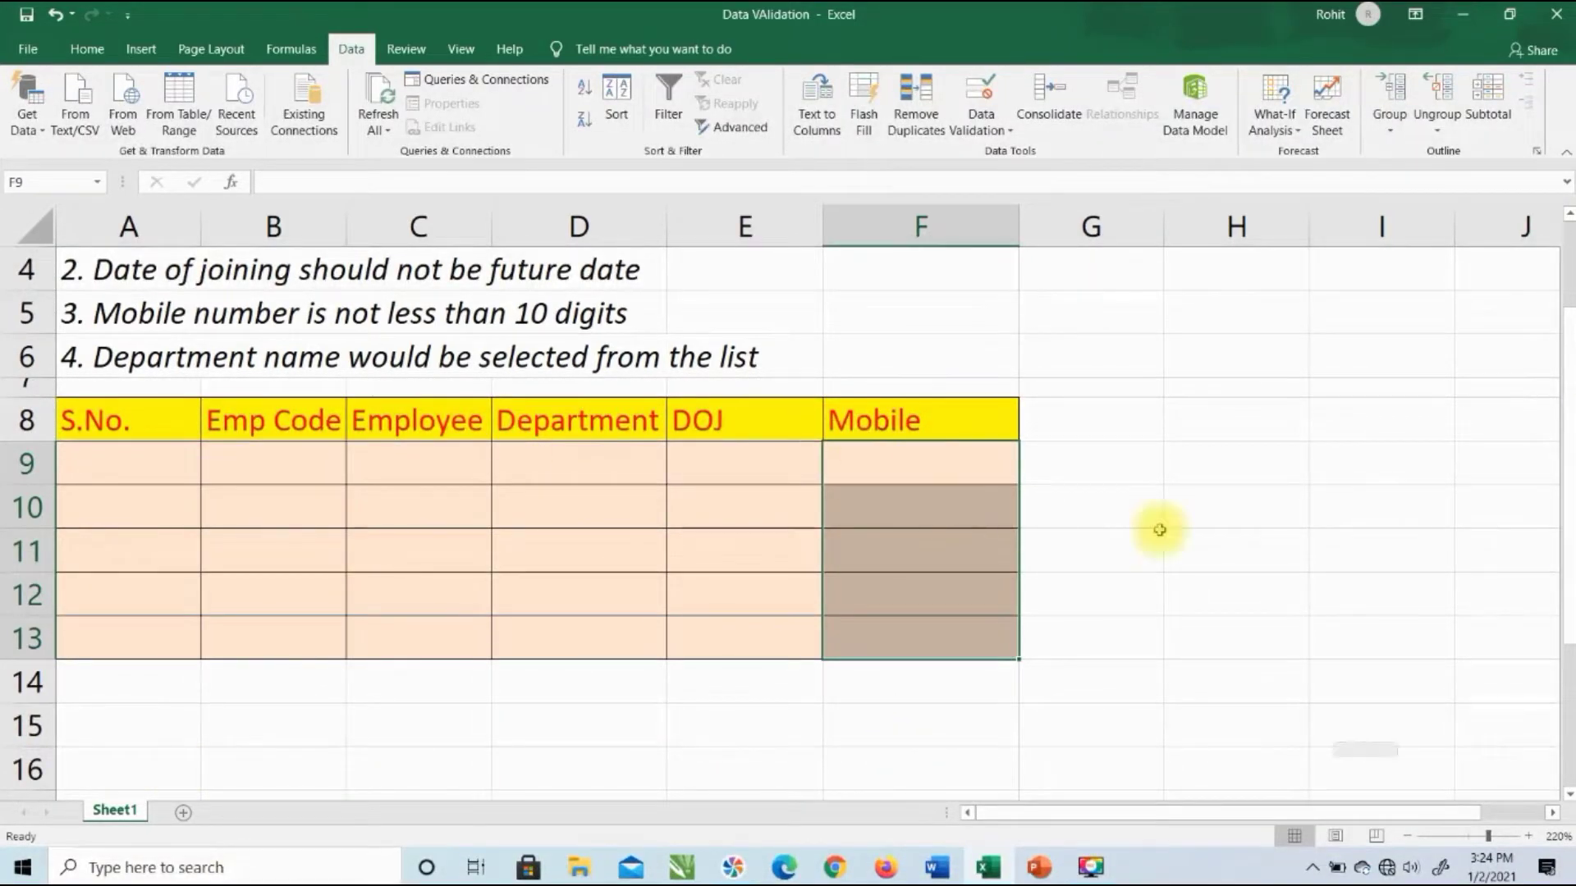
scroll(1351, 495, up, 1)
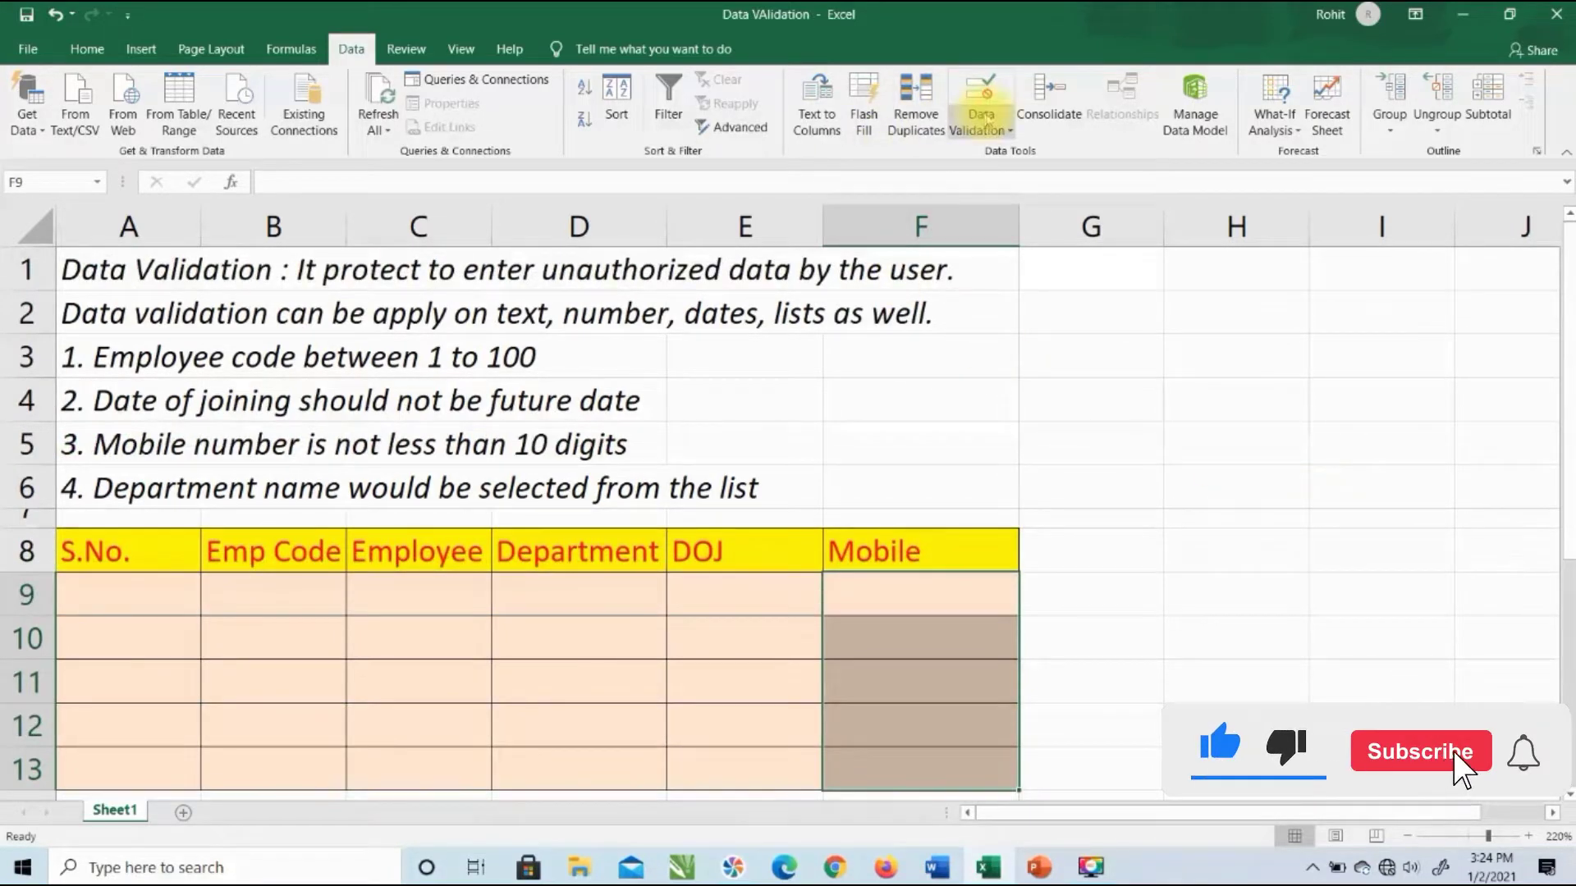
click(981, 100)
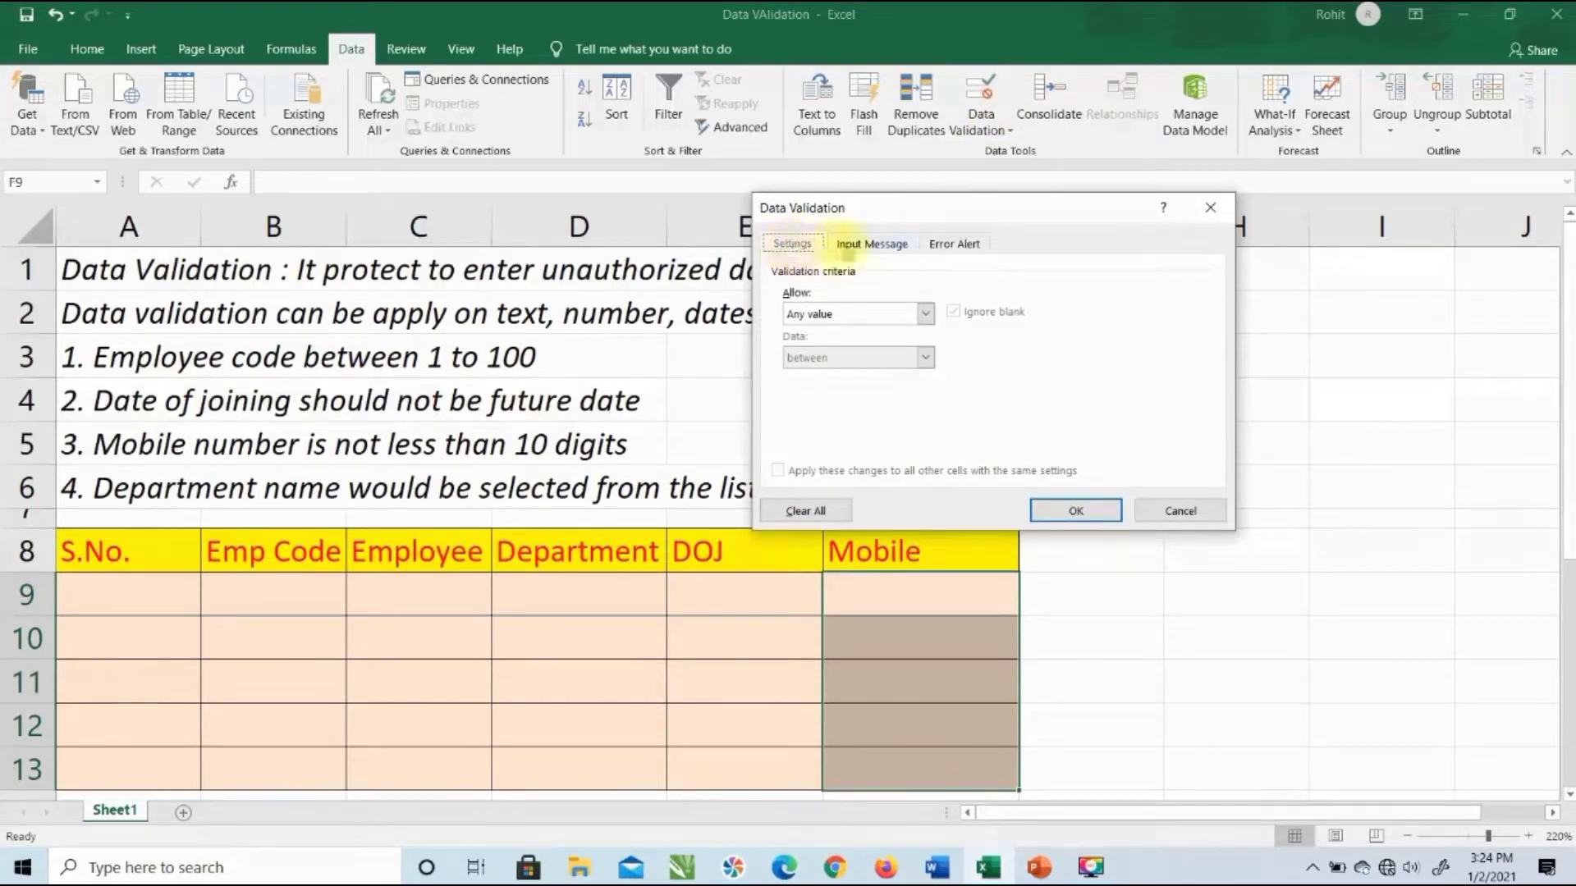
Step: Set the Mobile cells' rule to Text length, equal to, length 10, and confirm
click(870, 244)
click(954, 244)
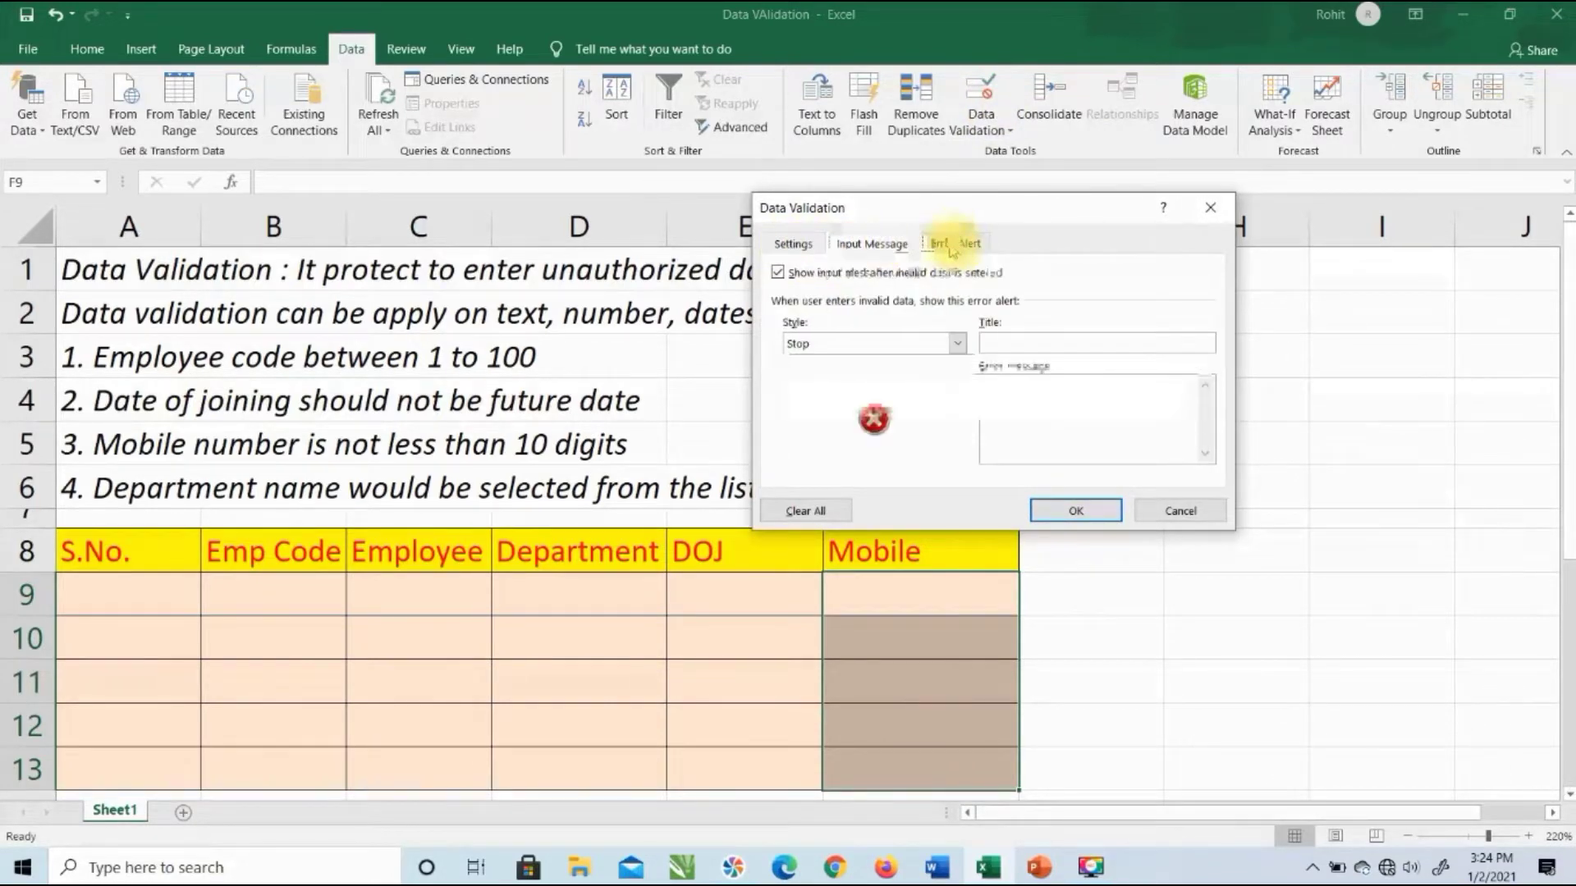
click(796, 245)
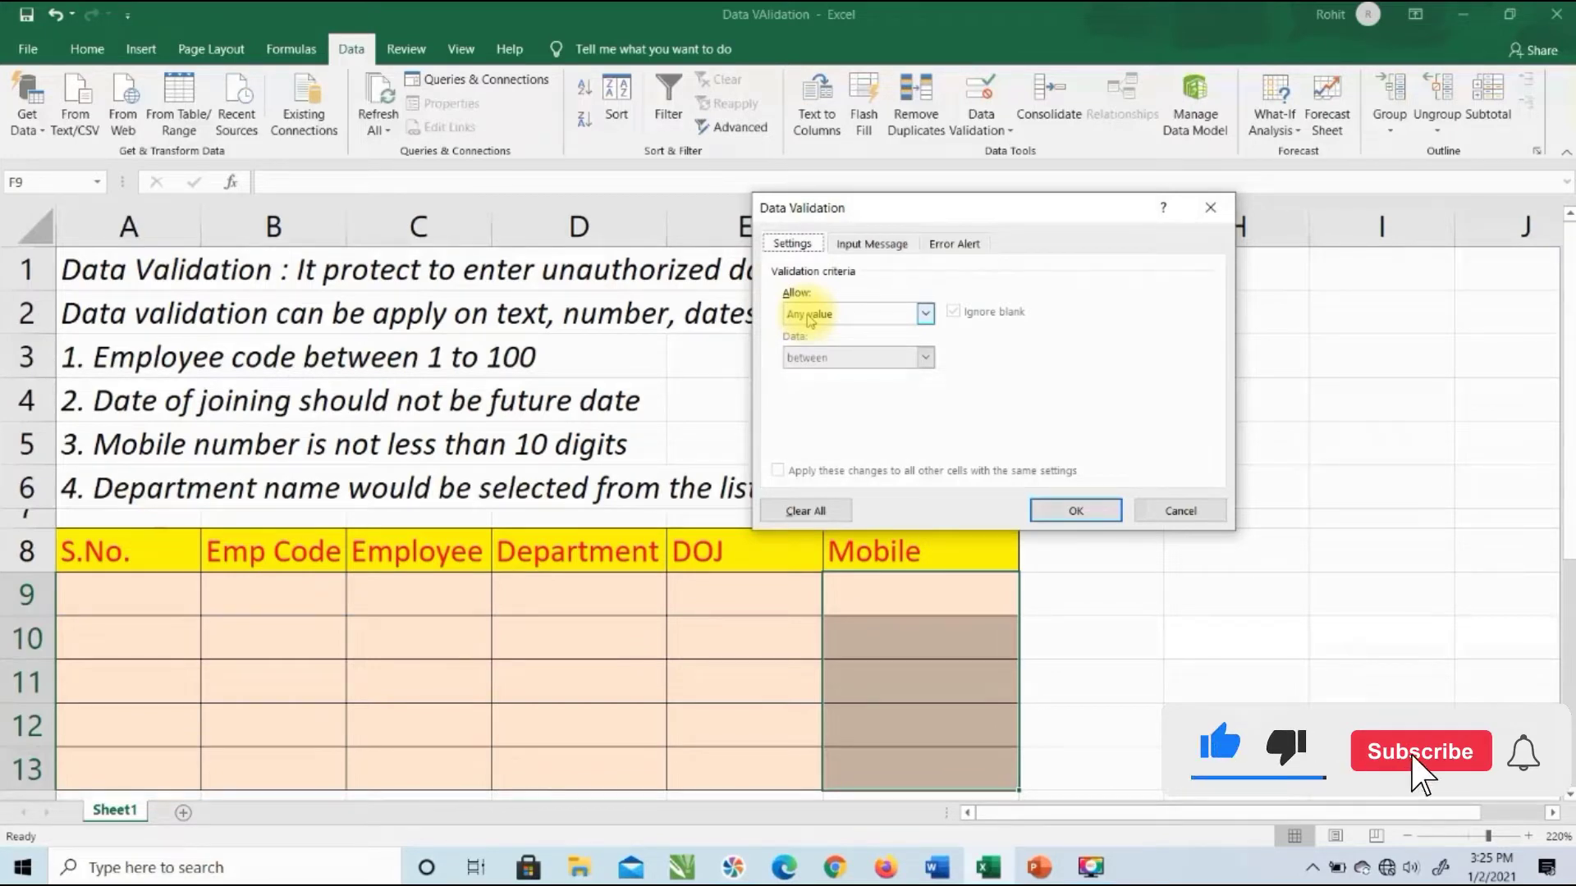
click(810, 316)
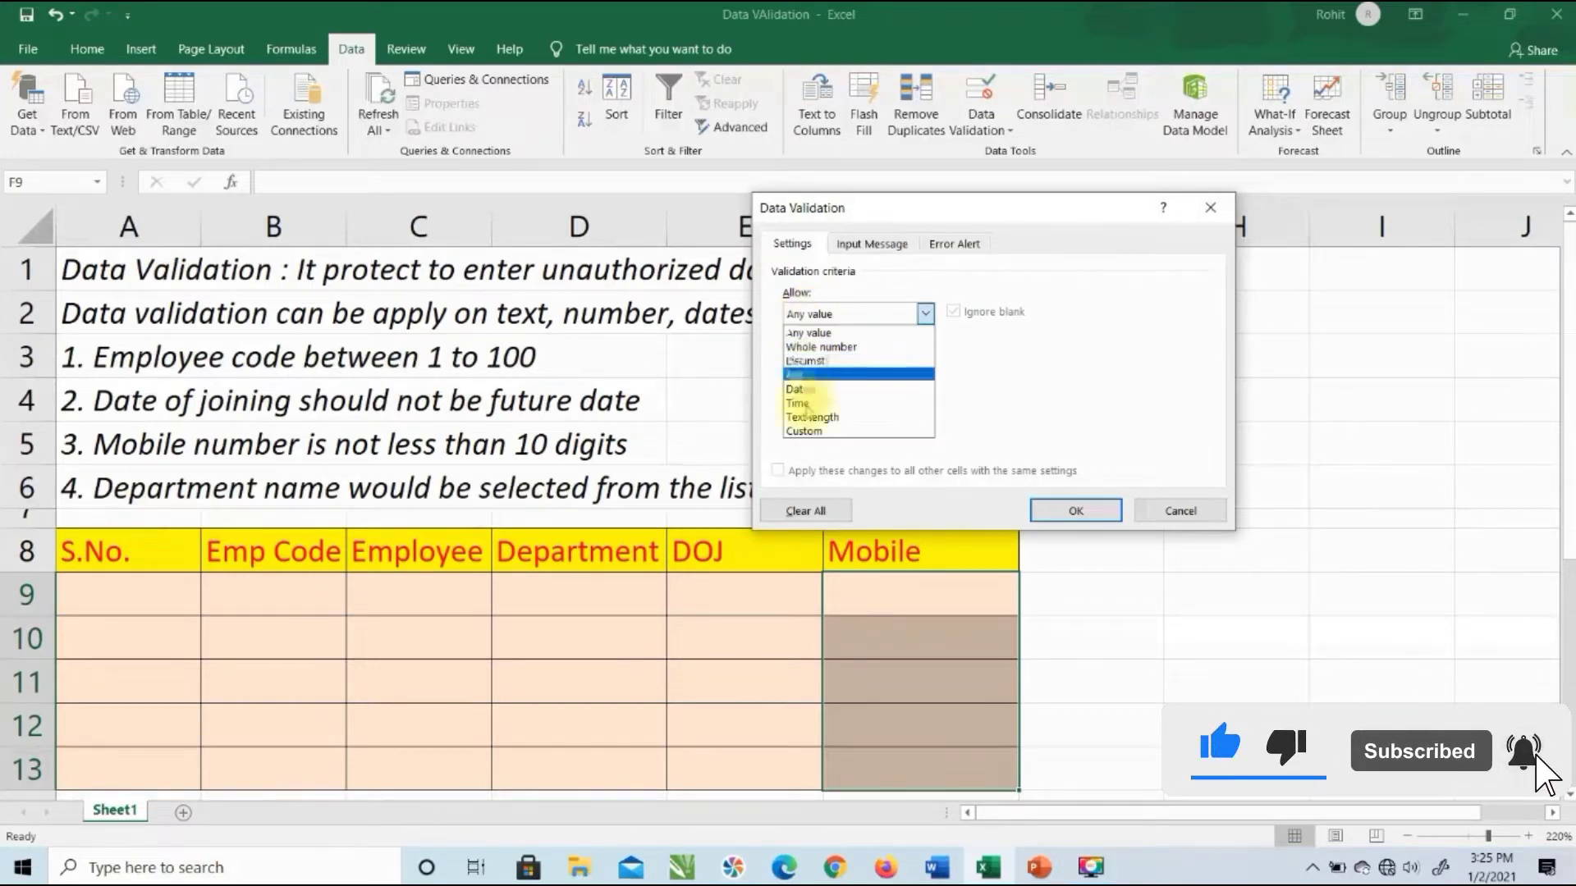
click(856, 419)
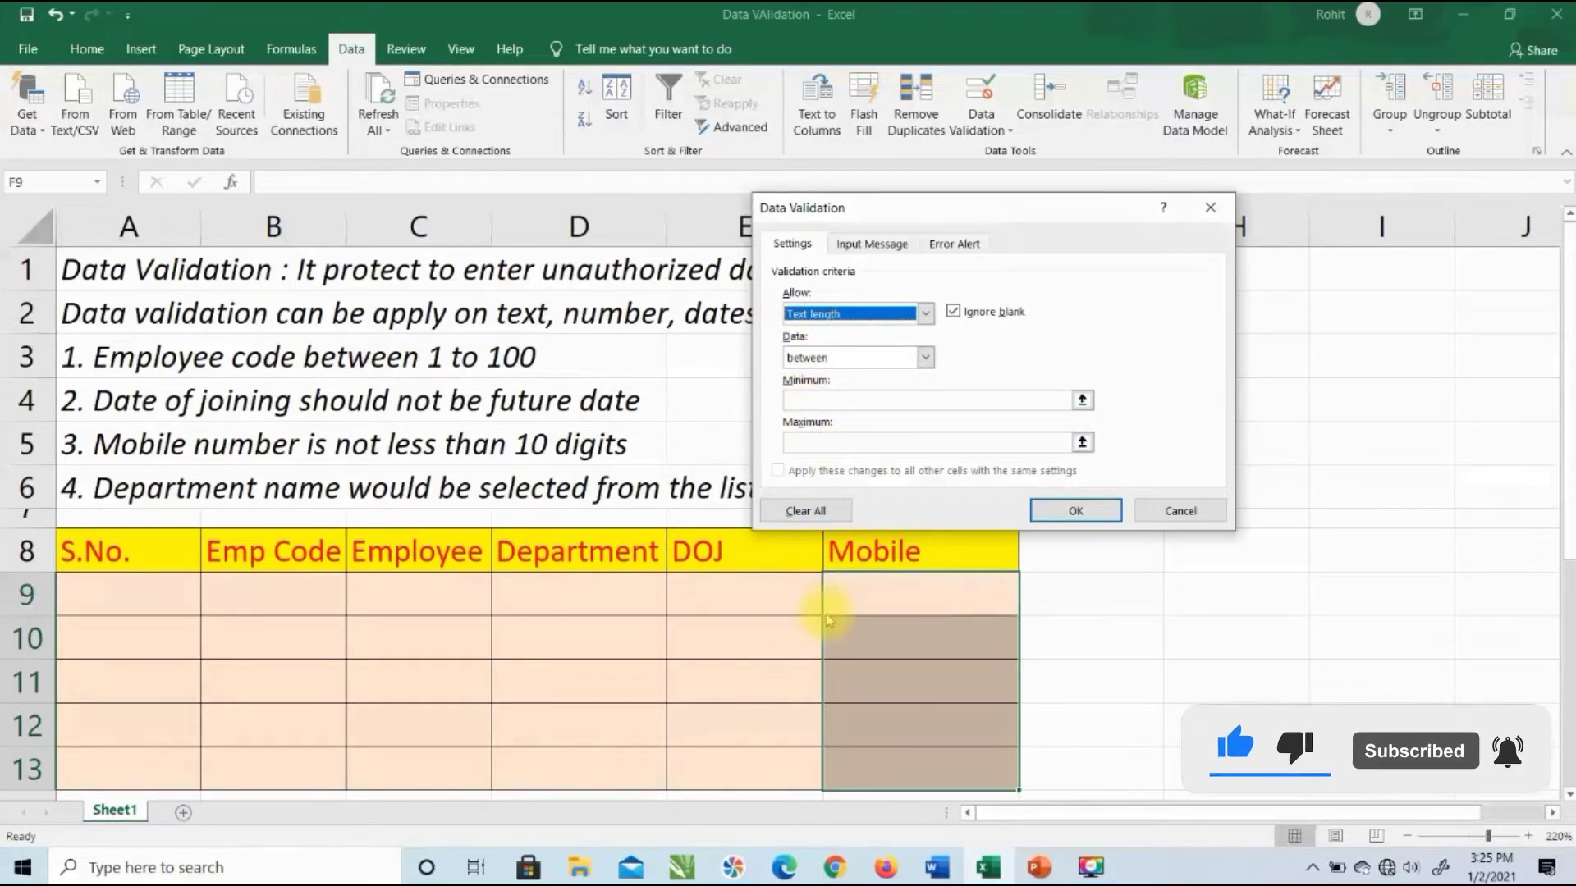
click(833, 354)
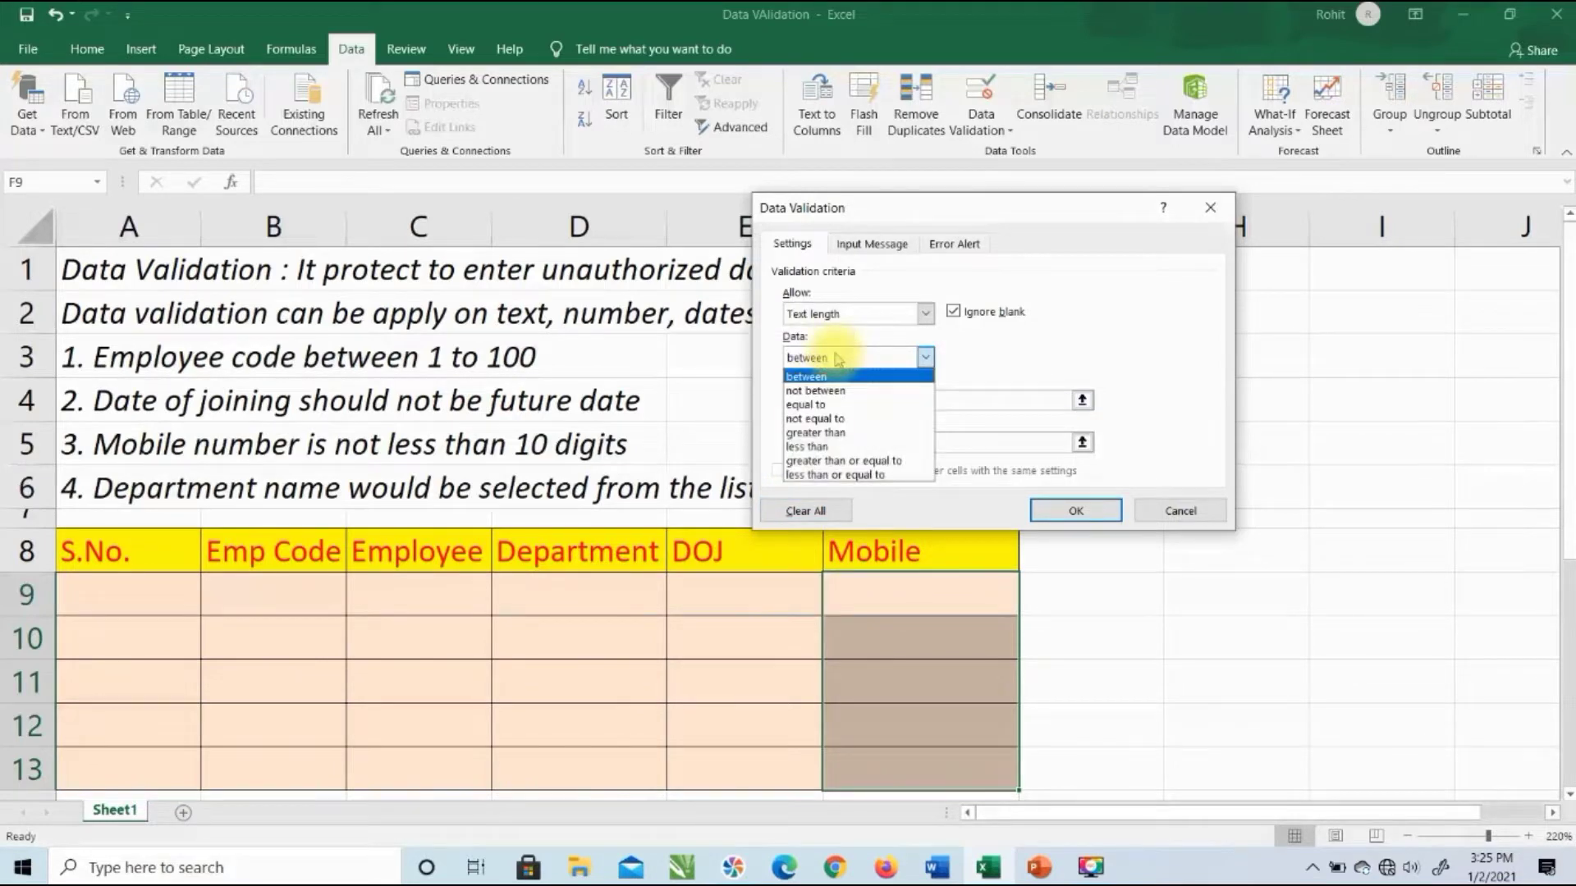
click(821, 405)
click(822, 403)
text(10)
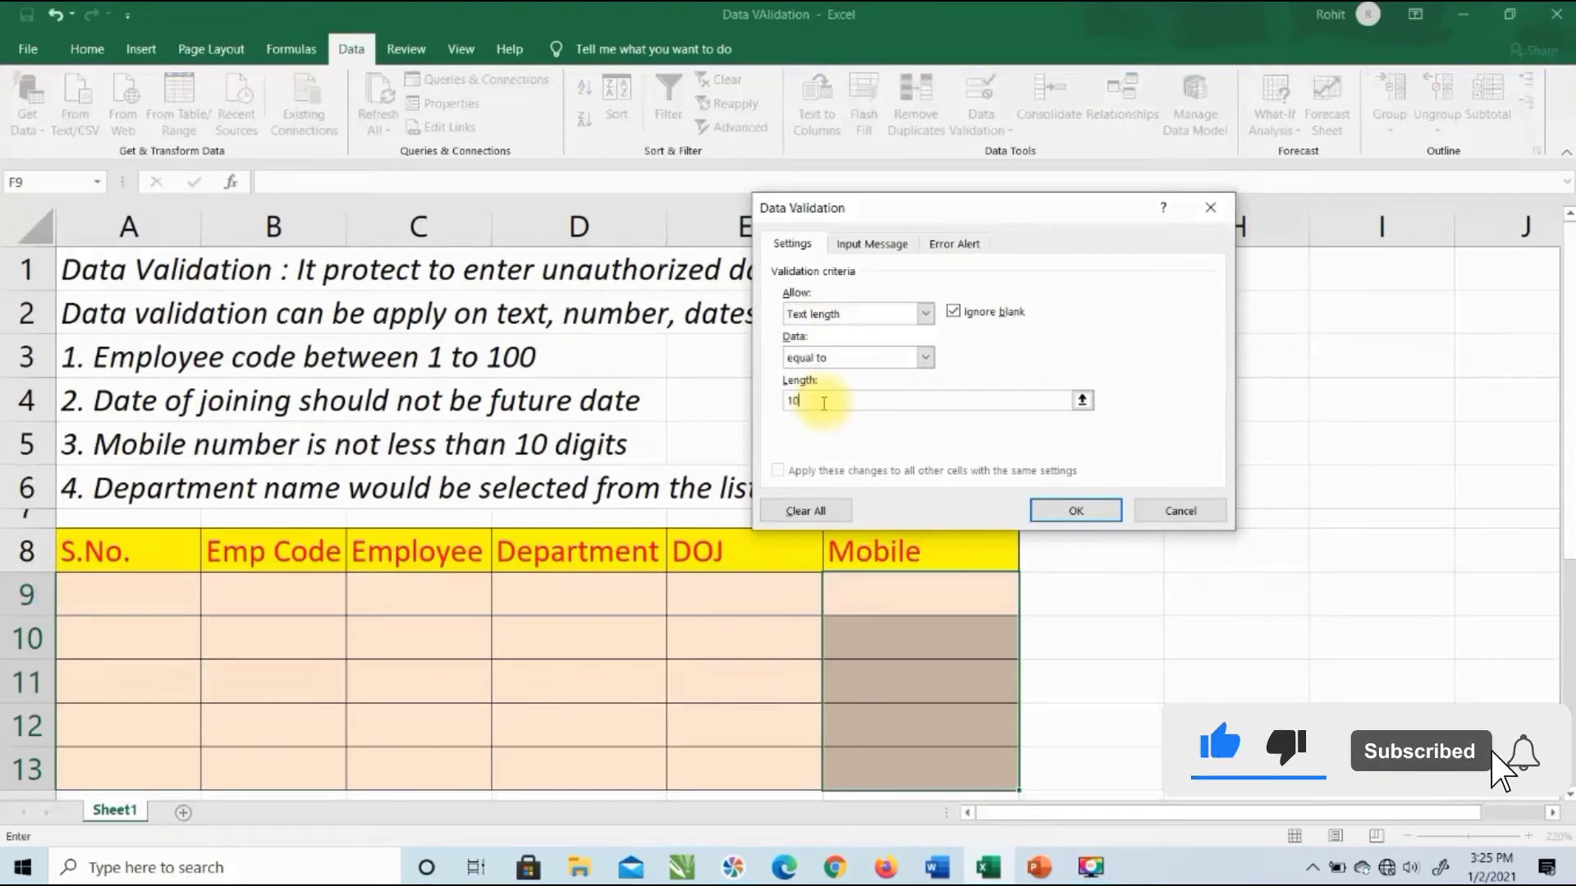
click(1060, 516)
click(947, 599)
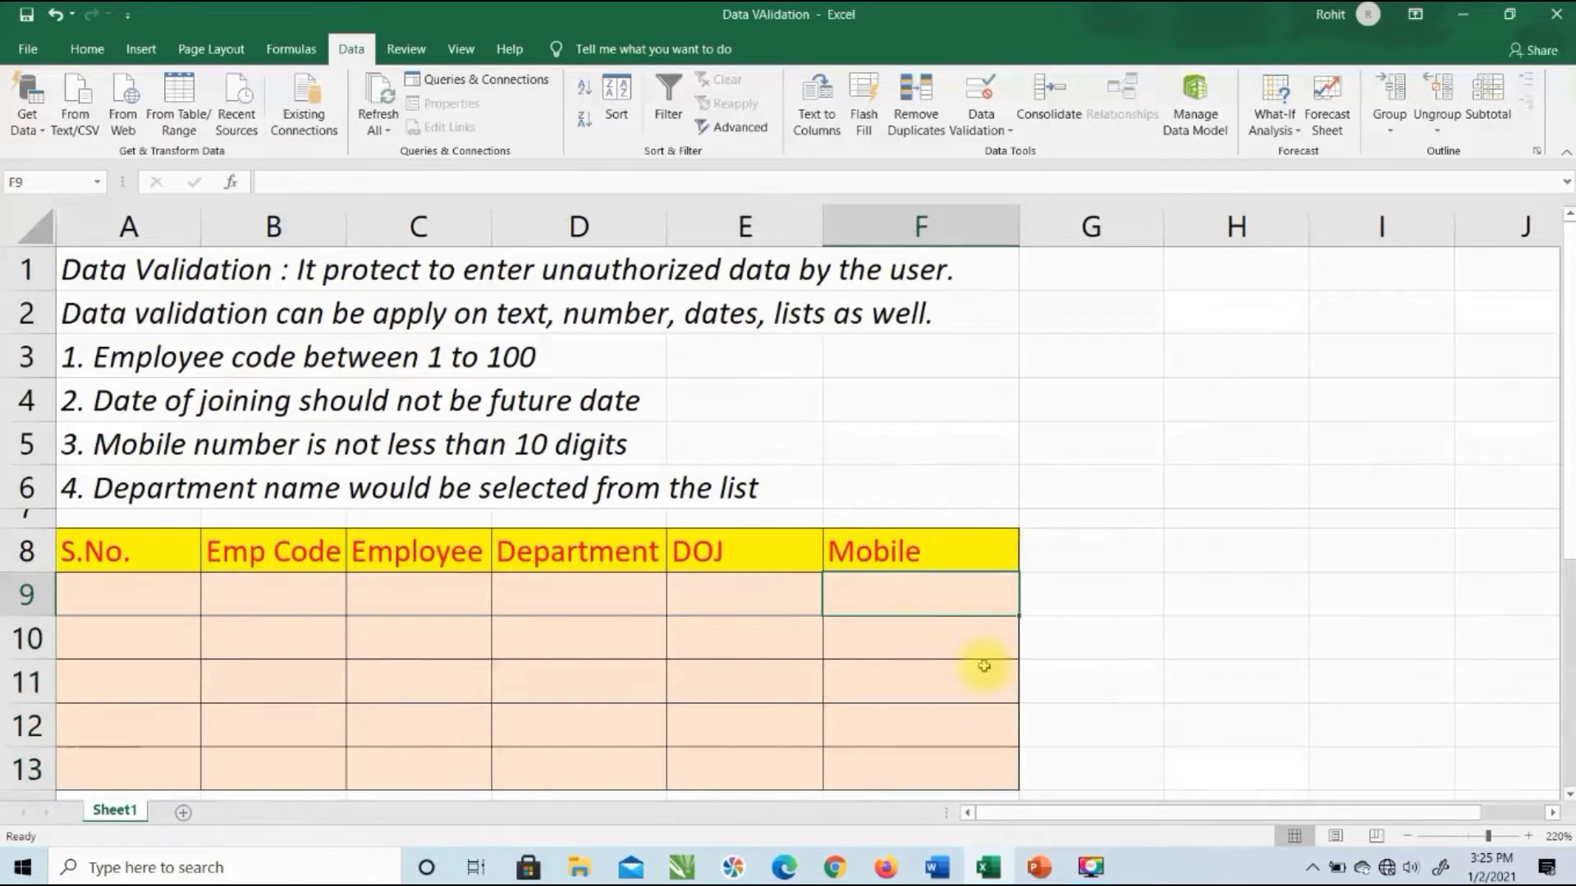
text(1111111)
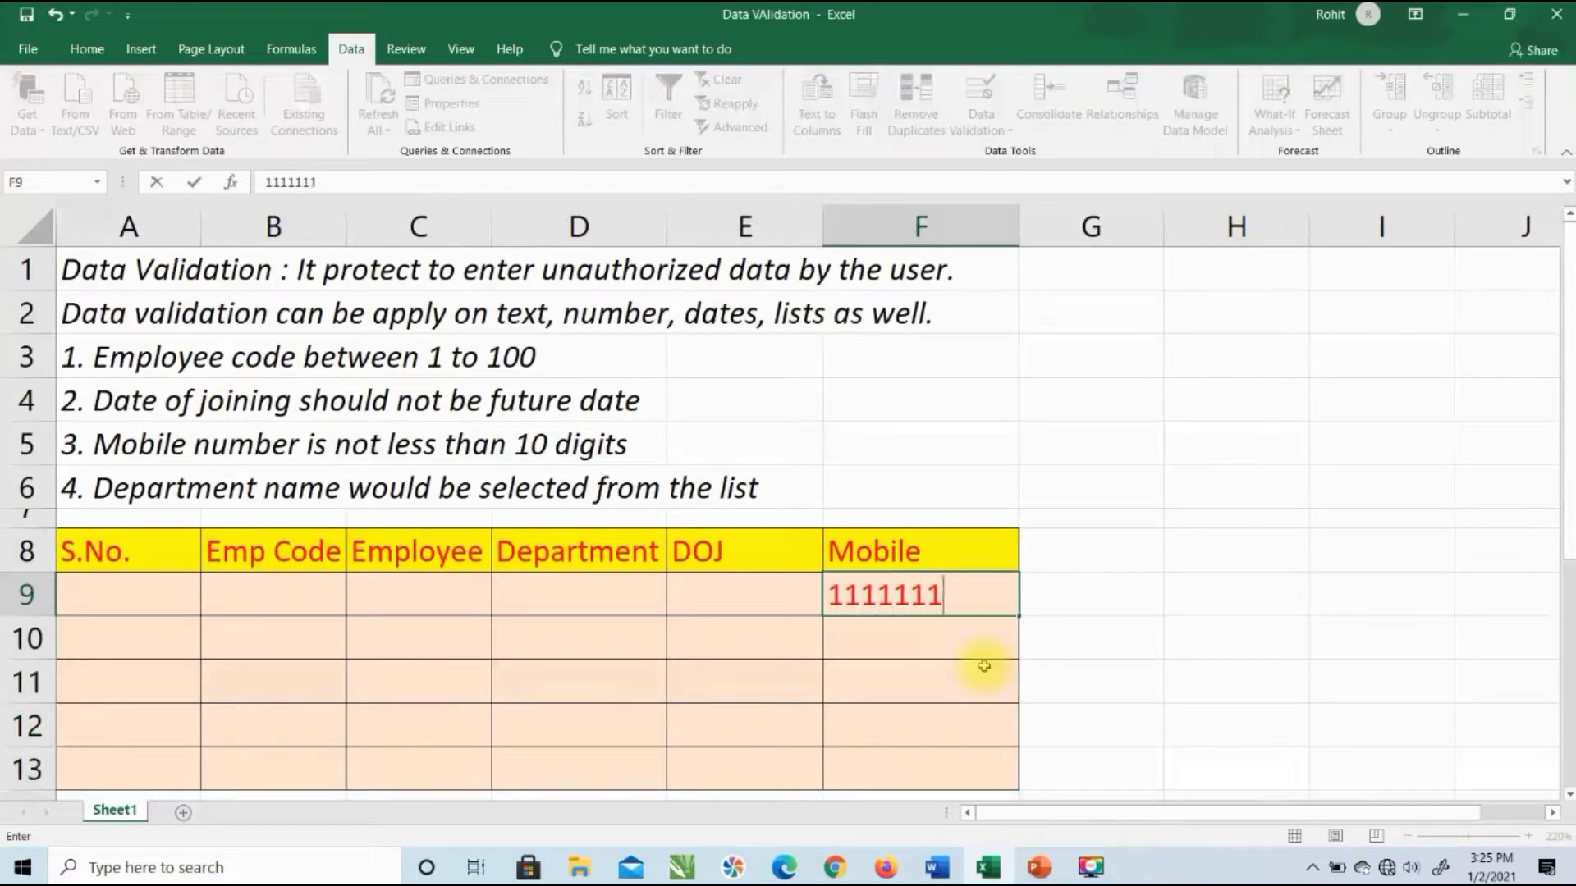
text(1111)
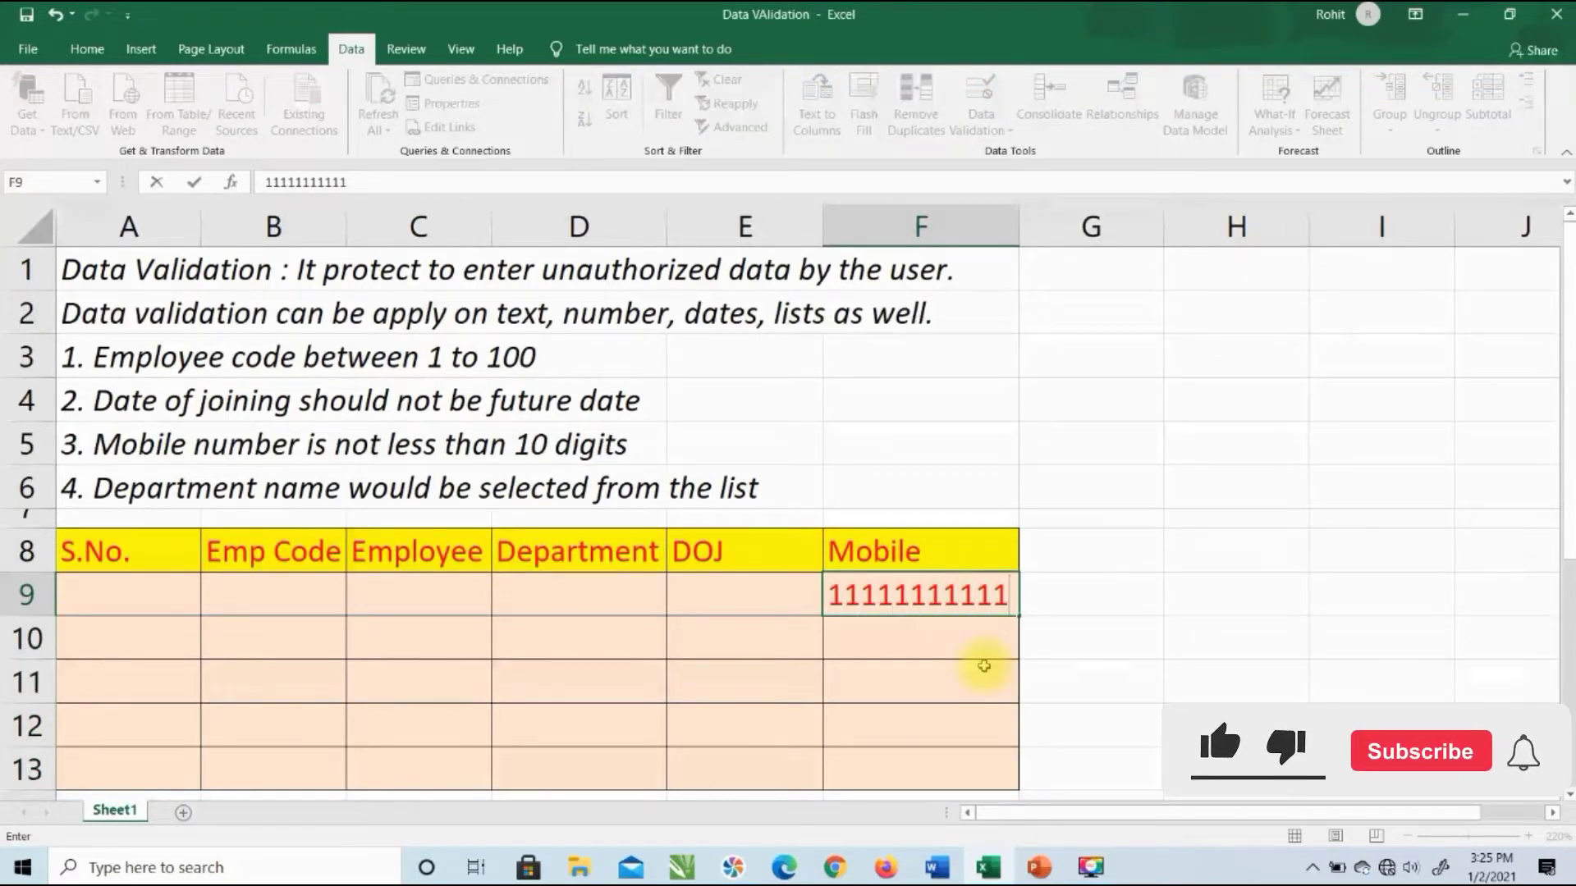
key(Return)
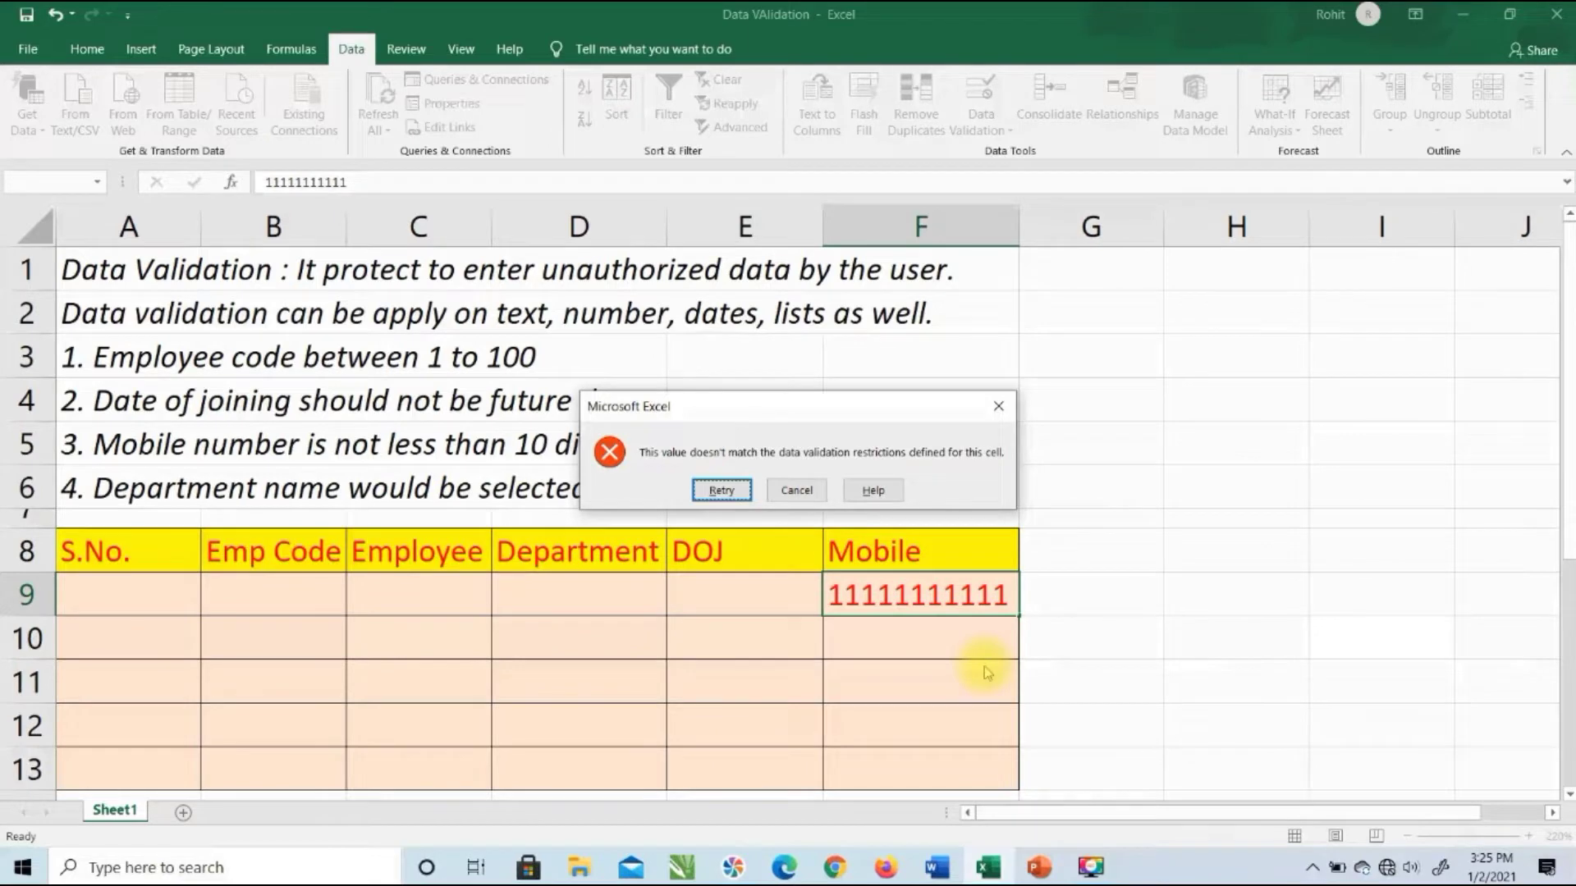
click(787, 492)
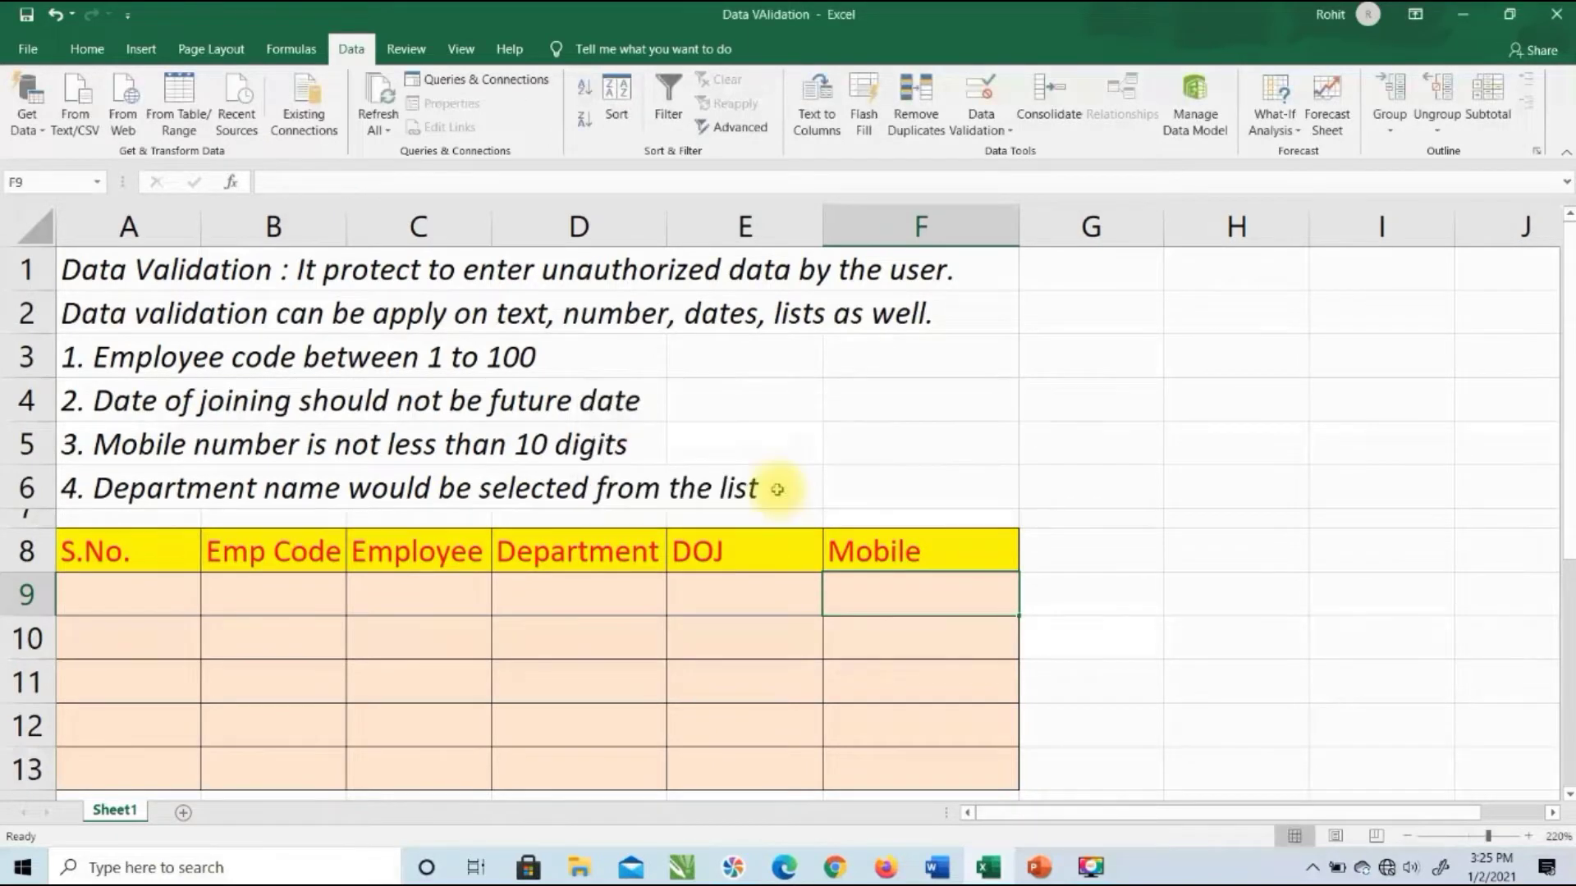
Step: Give F9:F13 a Stop error alert titled 'Excel' with message 'Please enter correct mobile number'
drag(941, 592, 922, 752)
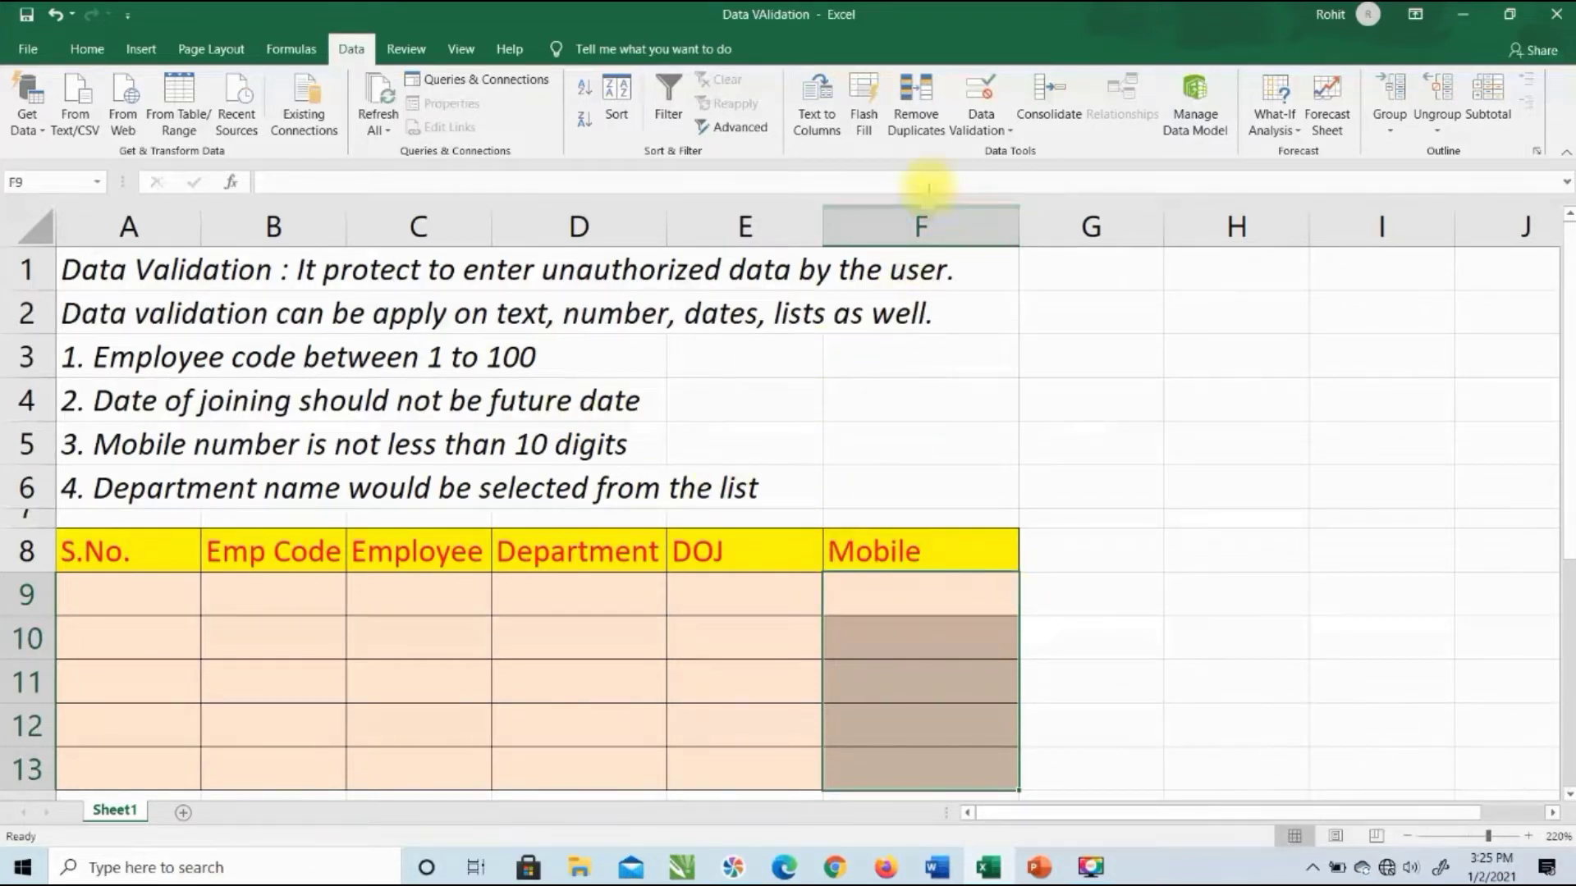
click(979, 95)
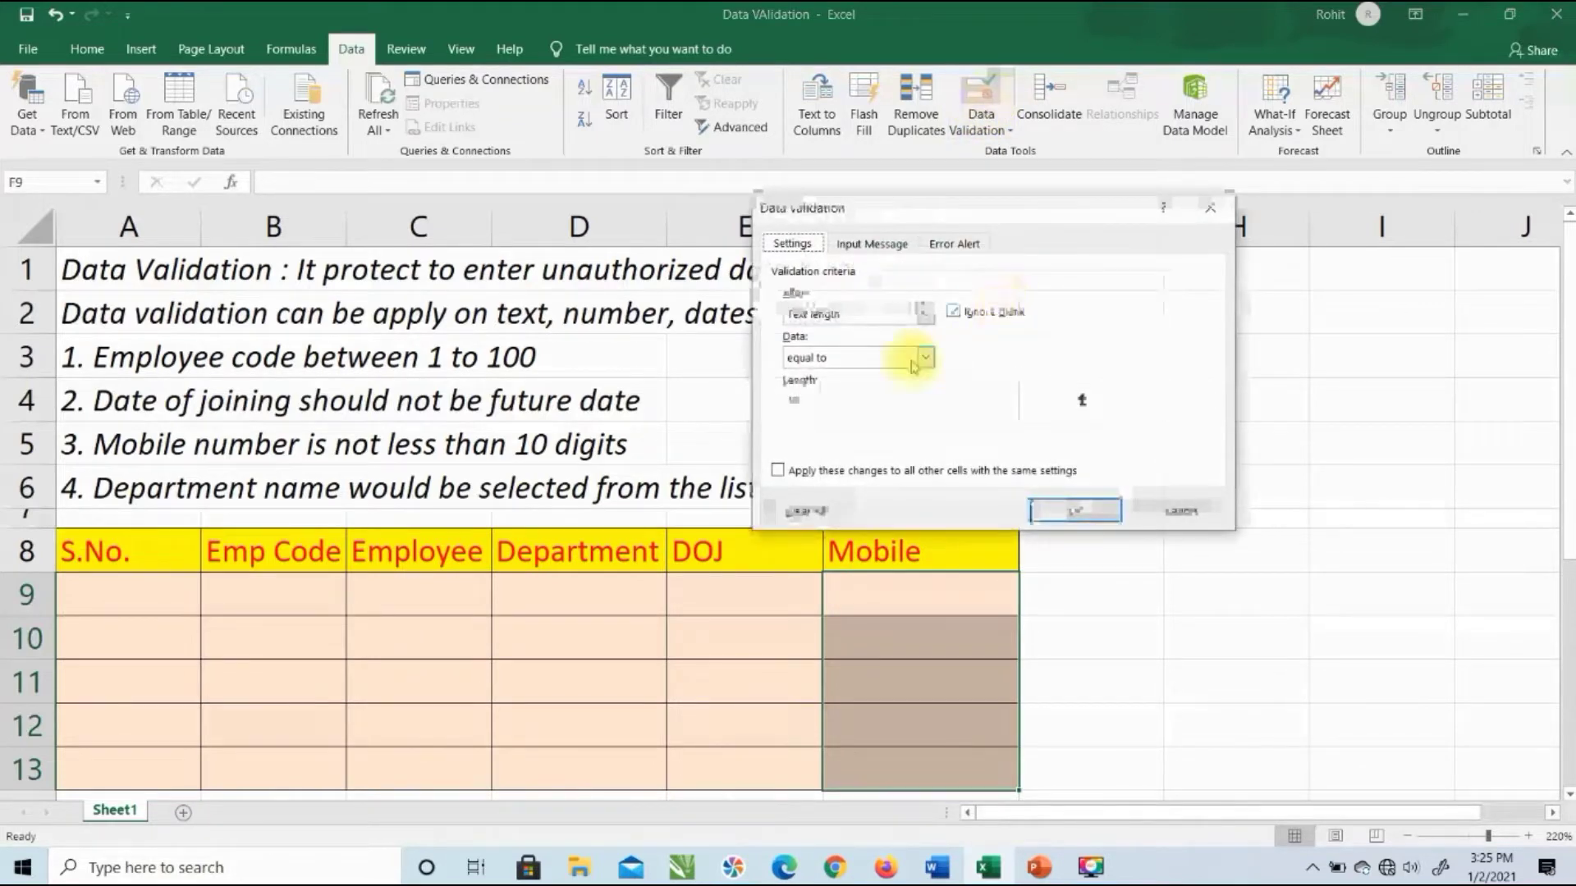
click(952, 243)
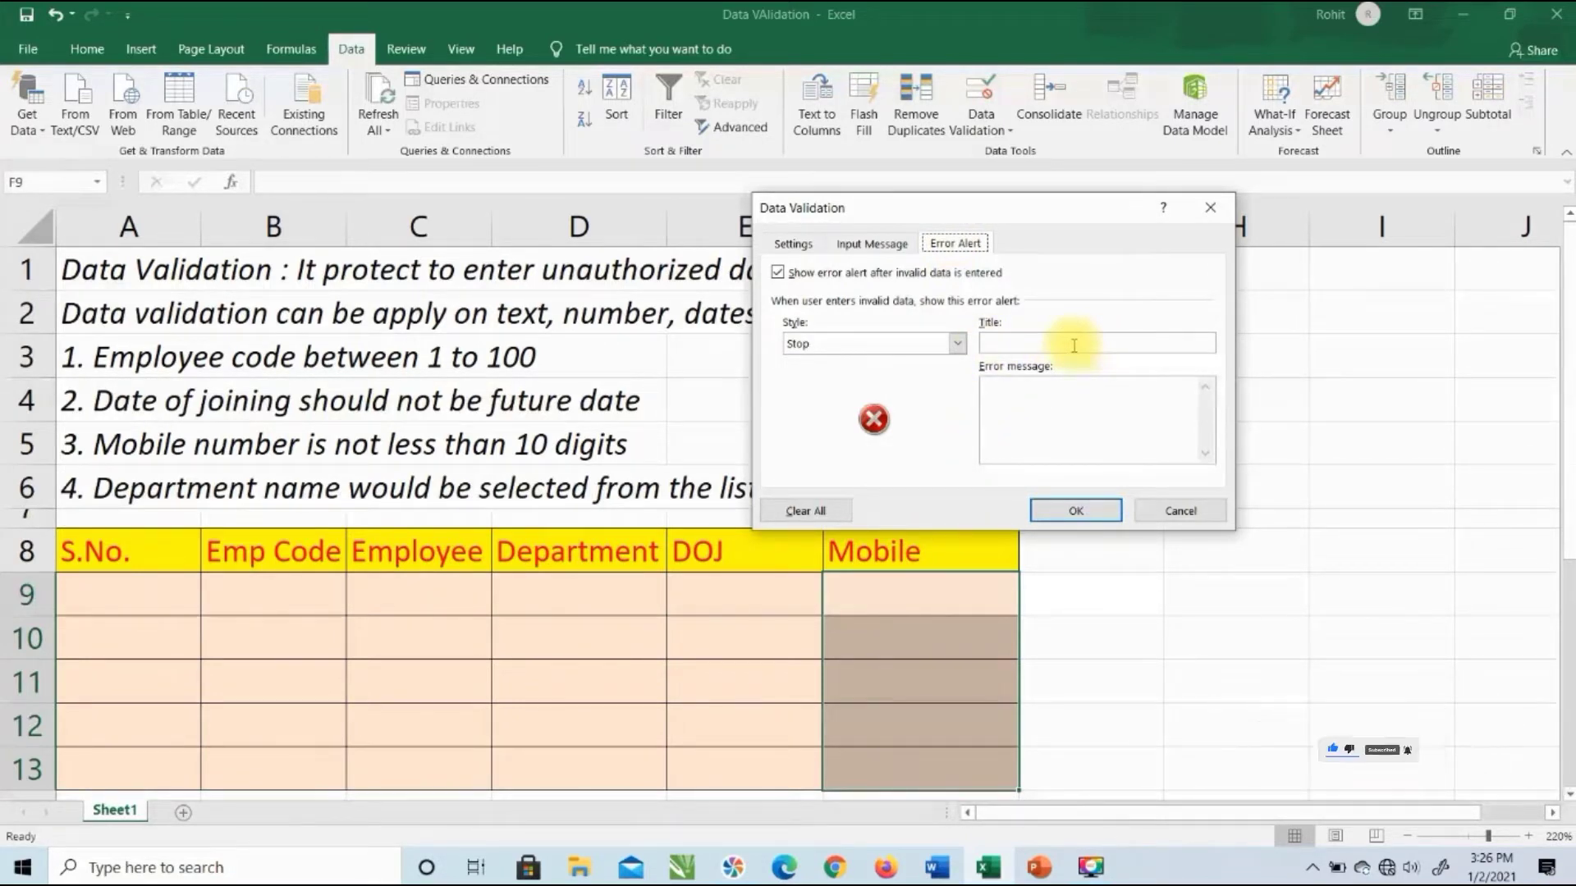
click(957, 345)
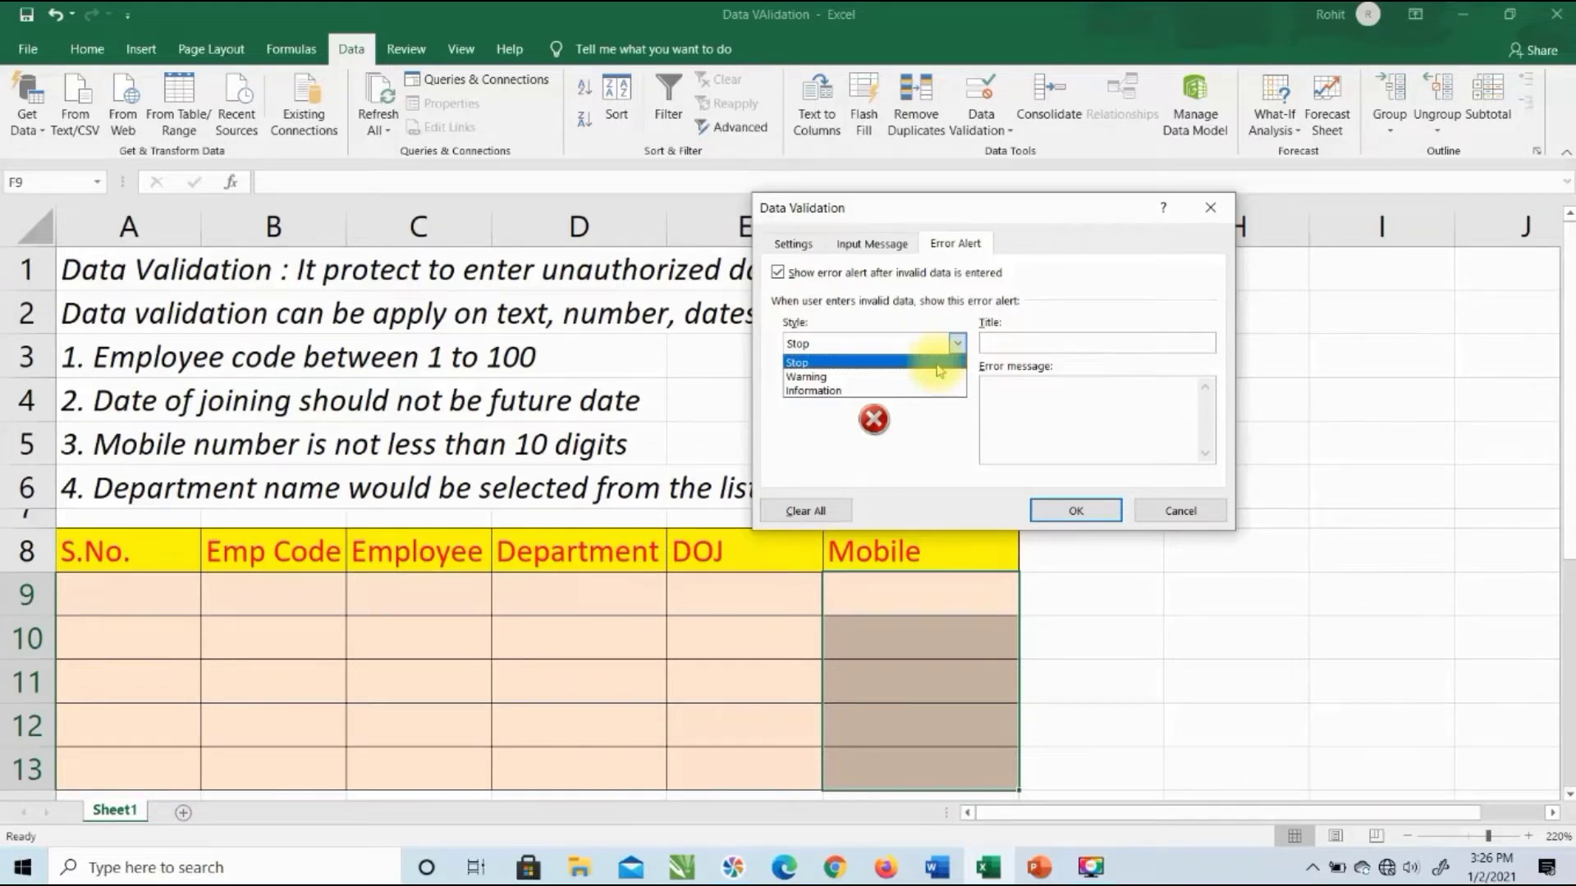
click(936, 363)
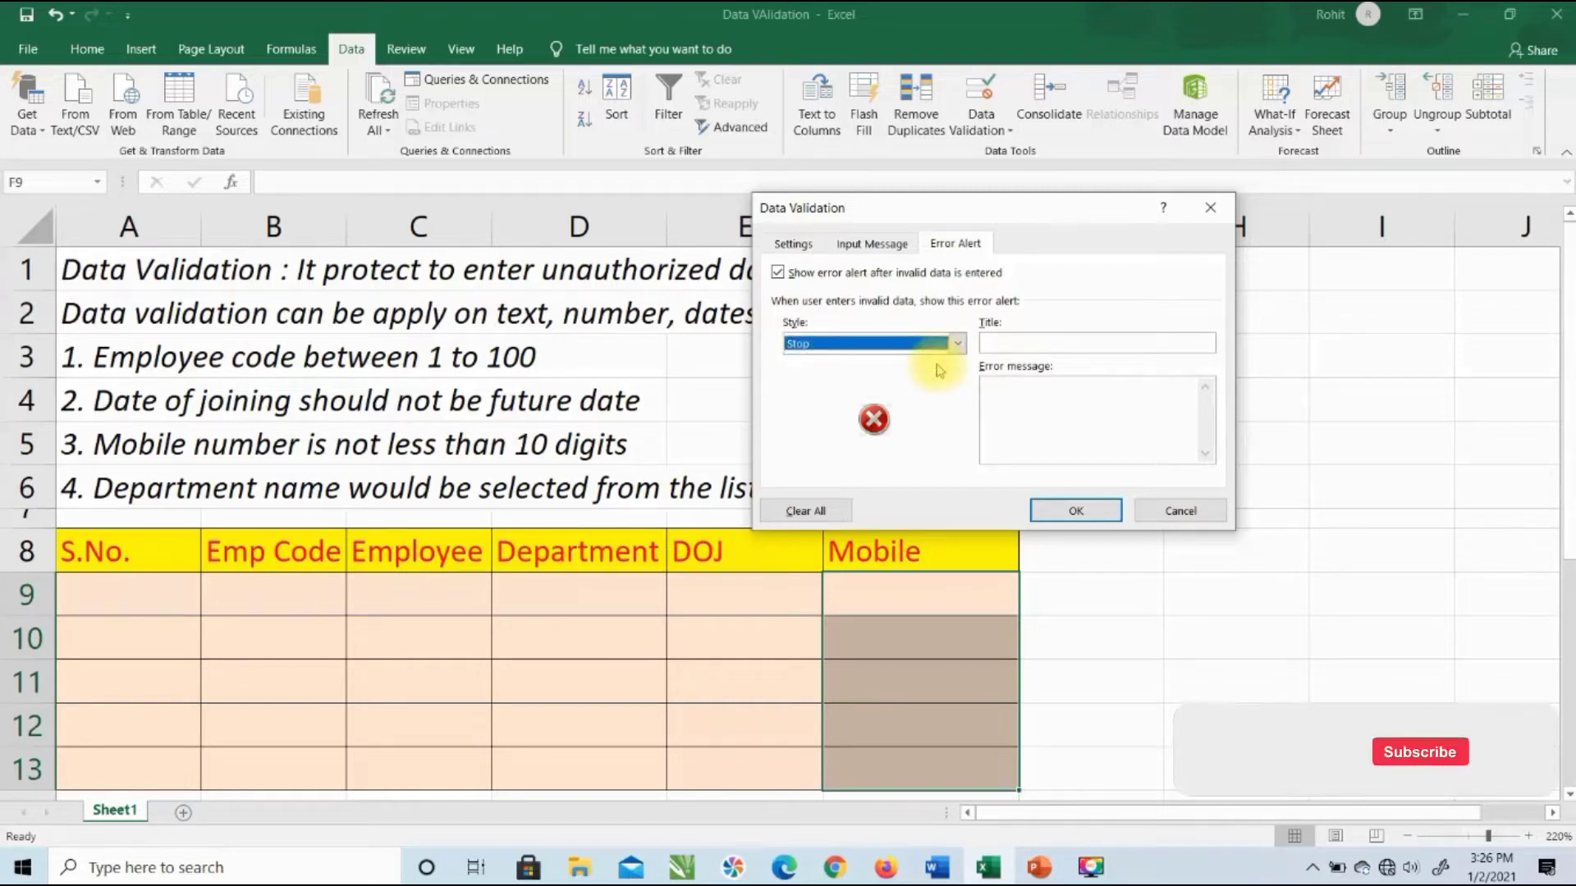
click(992, 344)
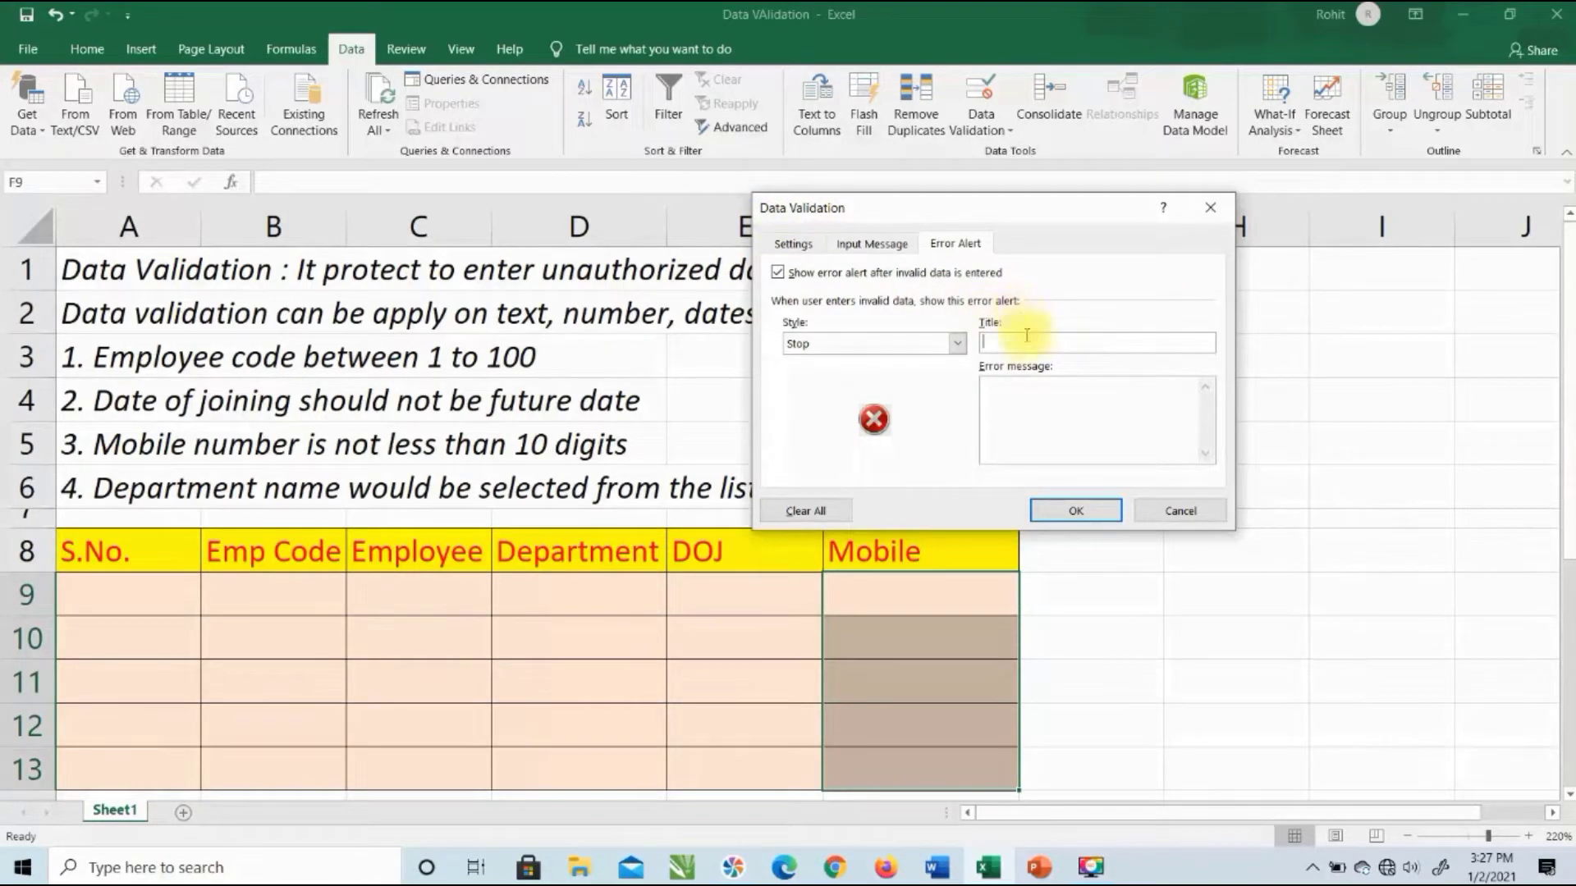
text(Ex)
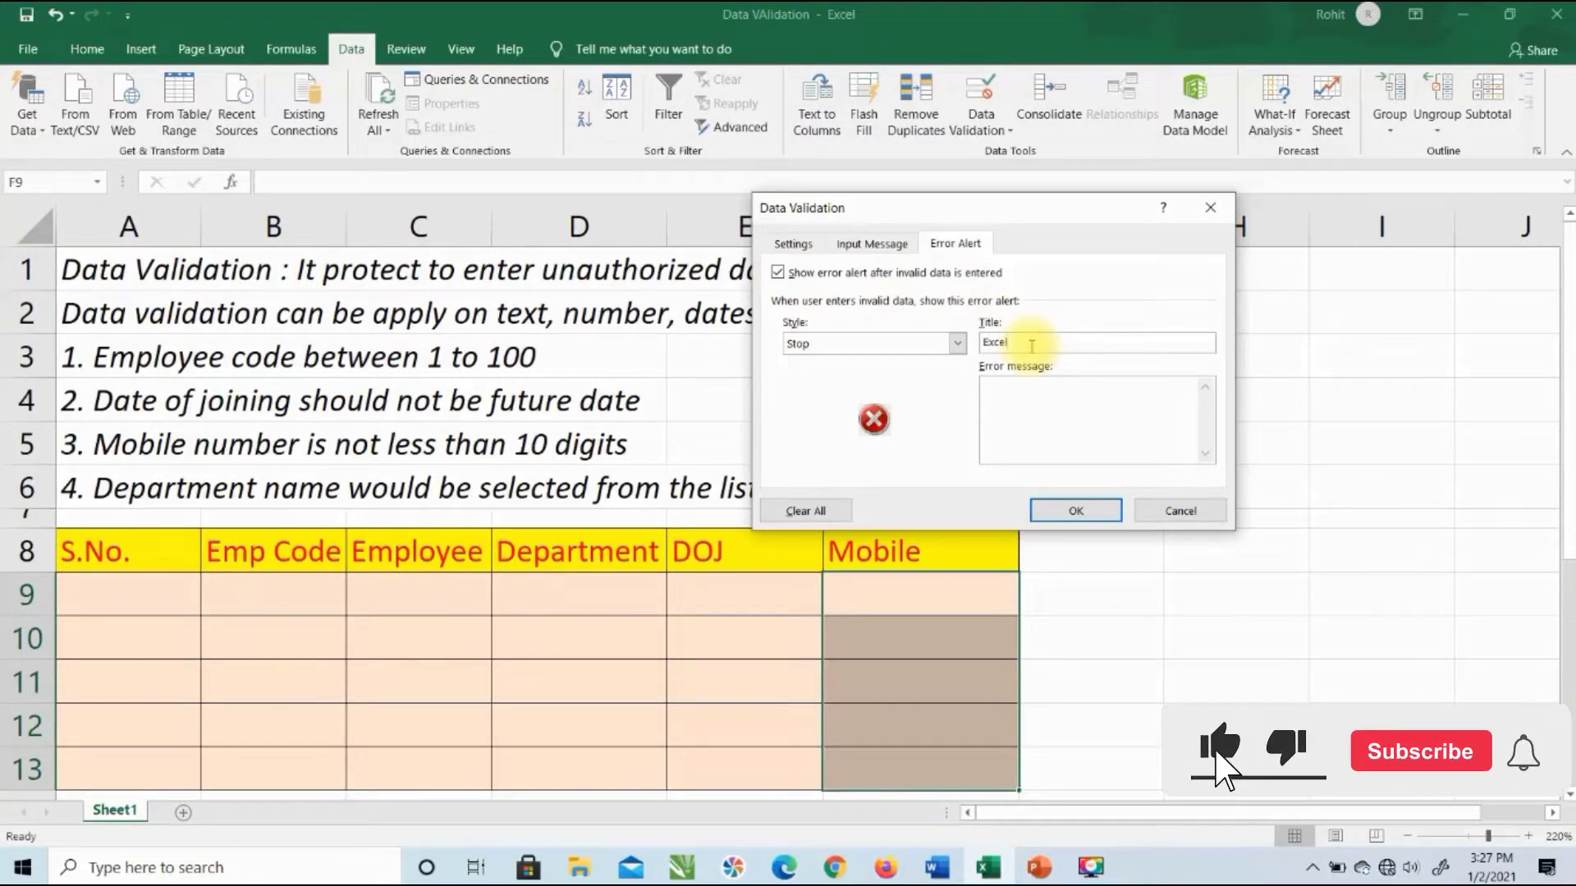
text(cel)
click(1038, 388)
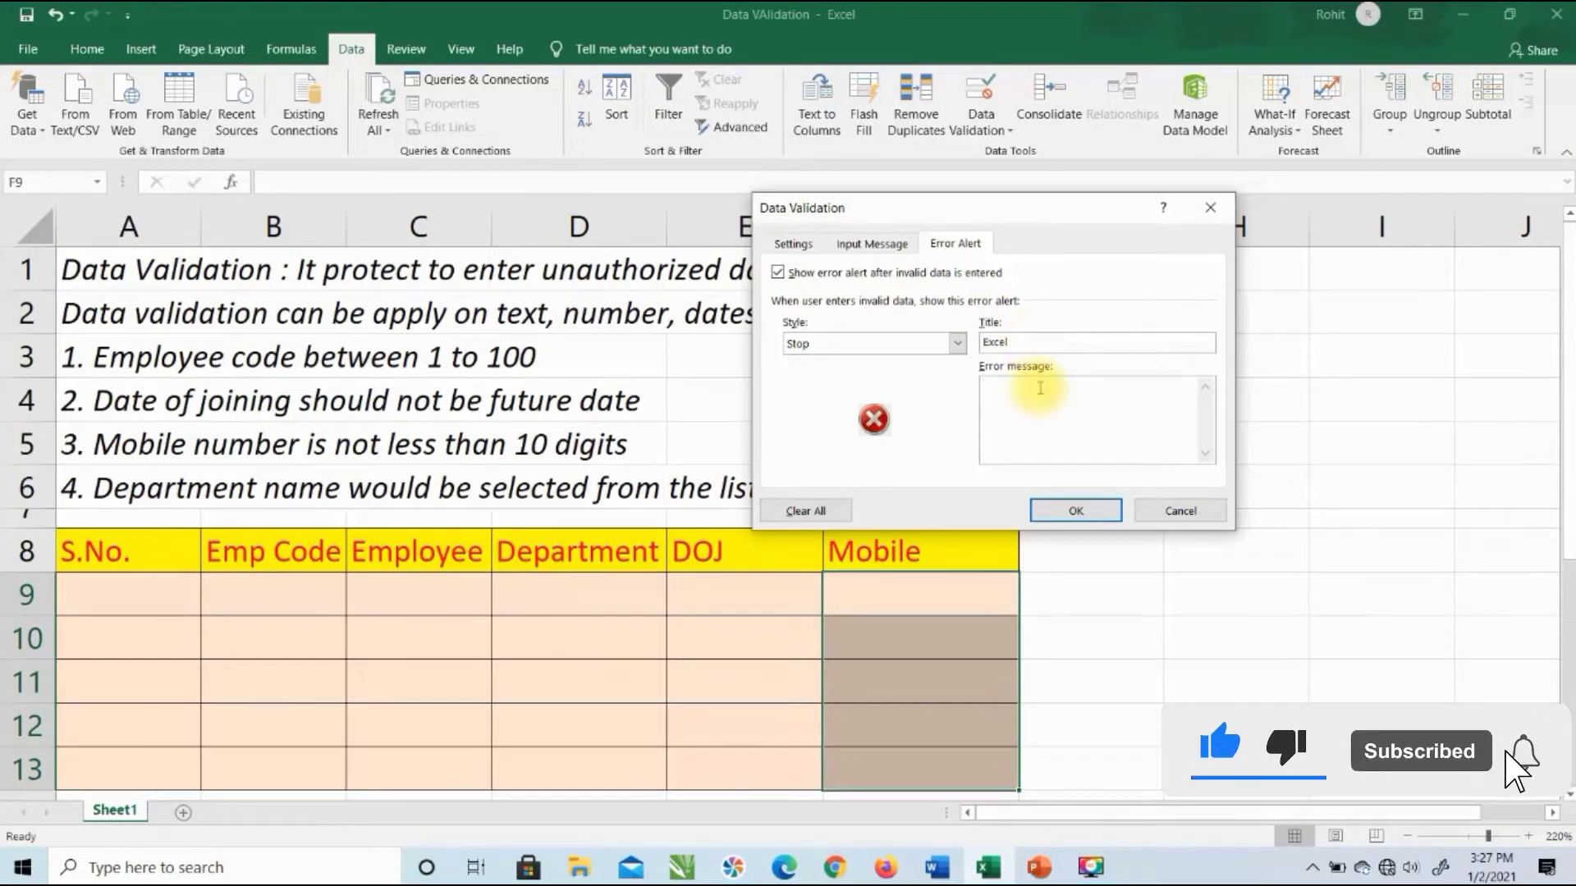
text(Please )
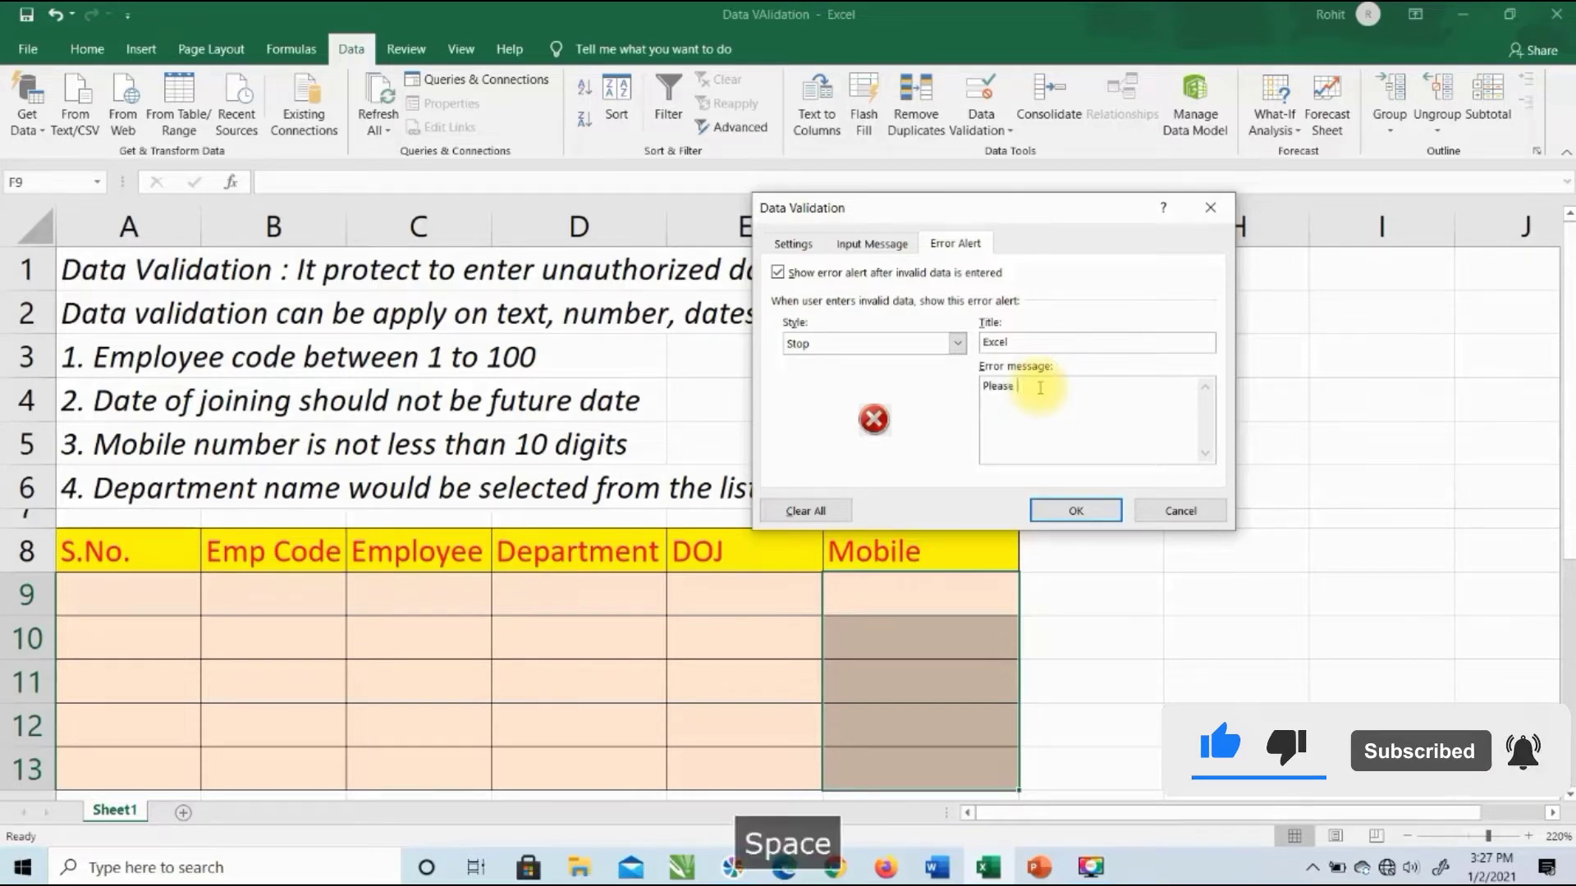
text(enter correct mobile number)
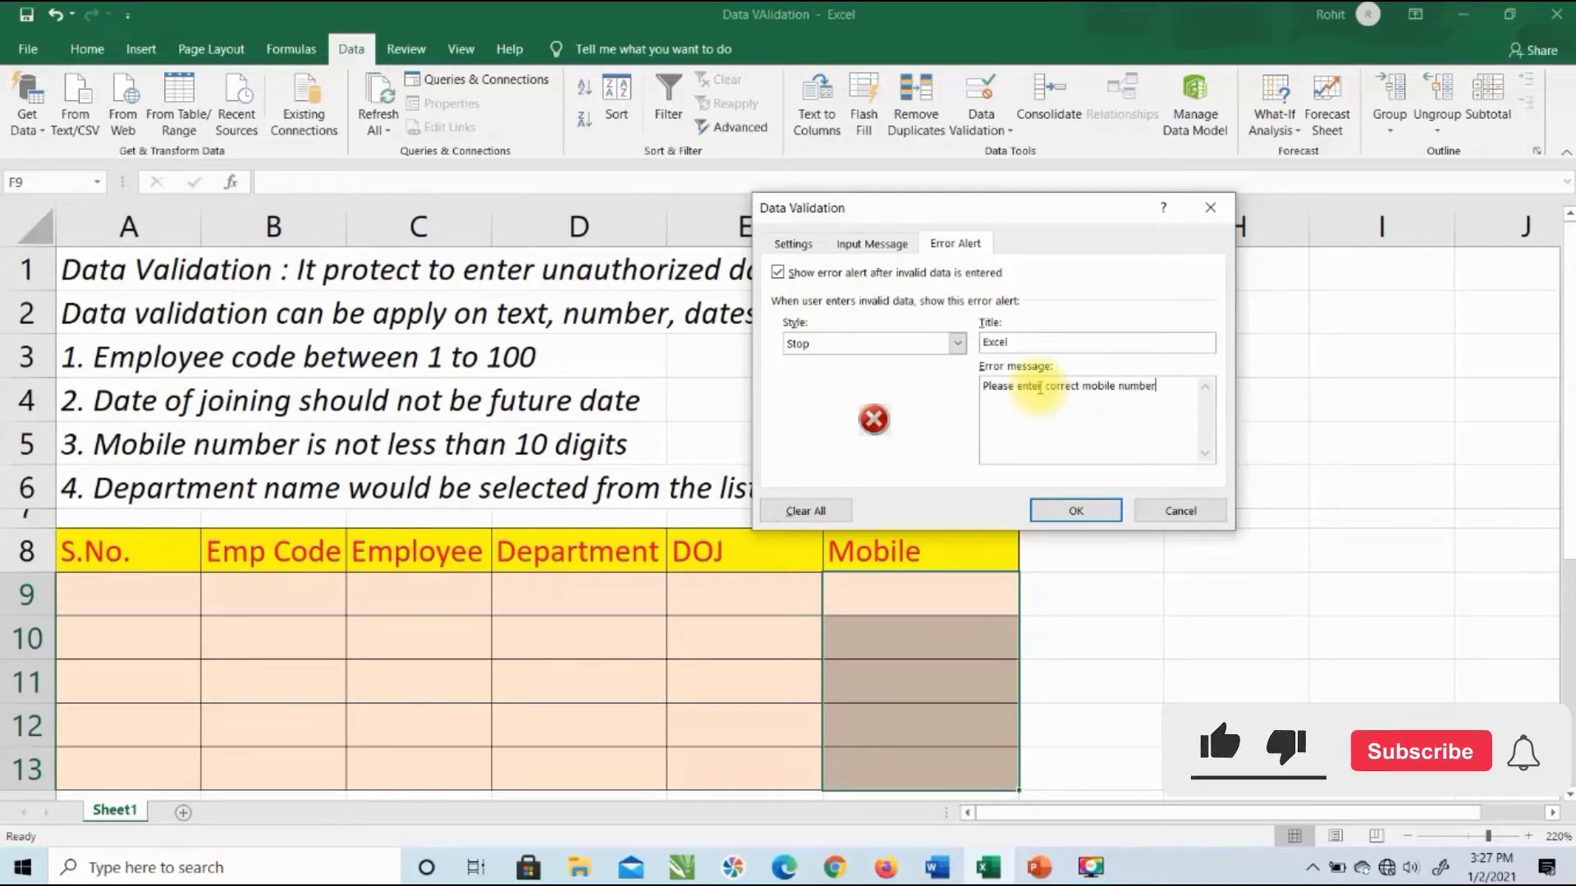
click(1076, 511)
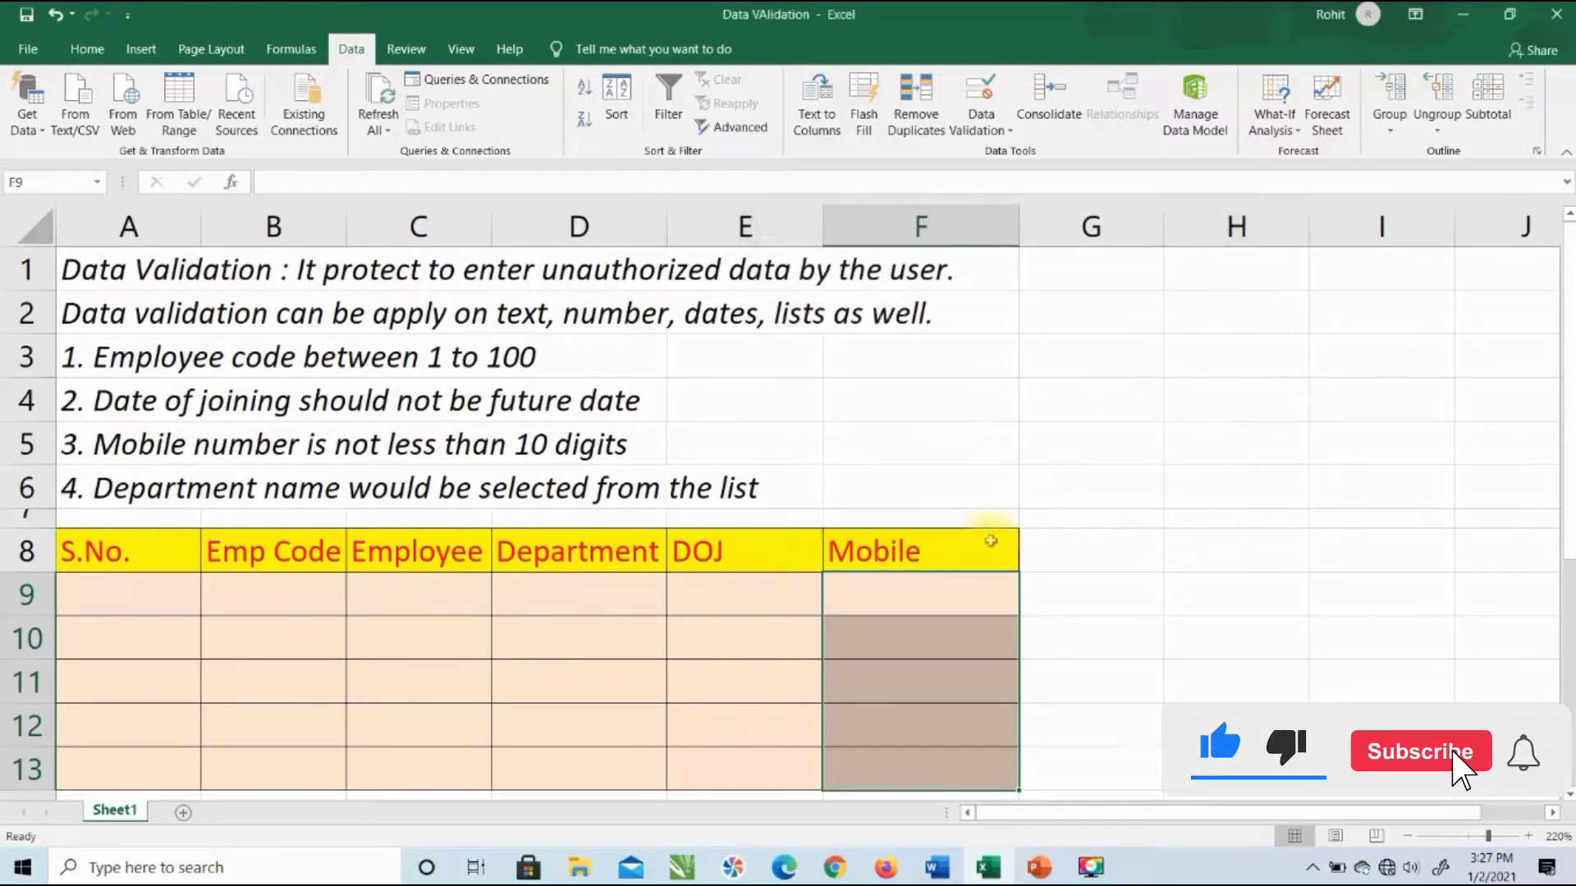
Step: Test the Mobile rule with 1111111 in F9, cancel the rejected entry, and reselect F9:F13
click(968, 591)
text(111111111)
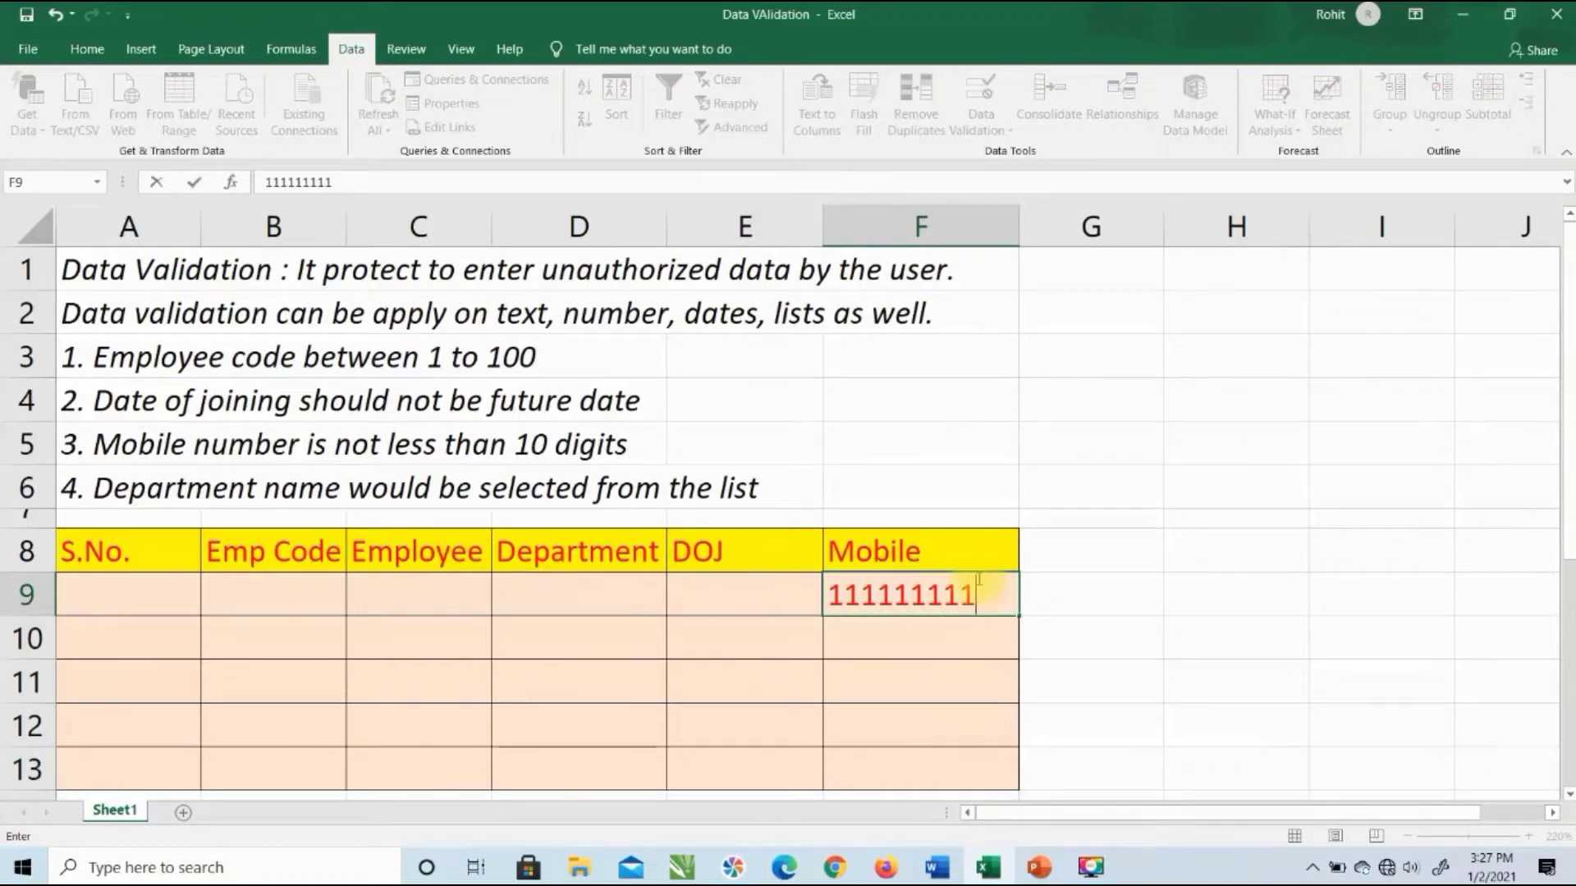
key(Return)
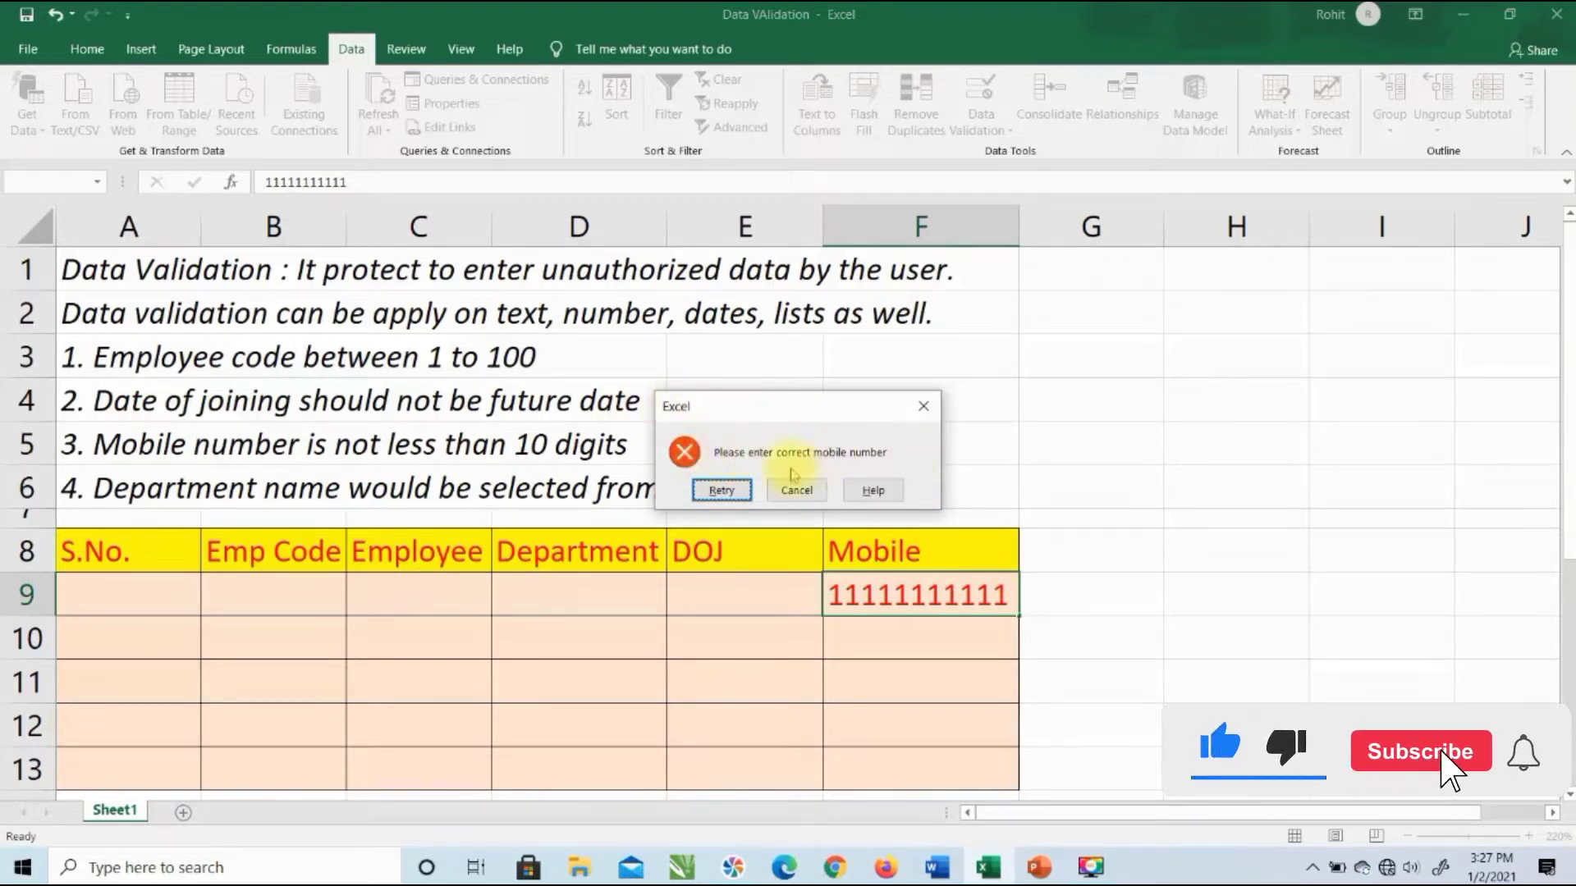
click(720, 490)
key(Right)
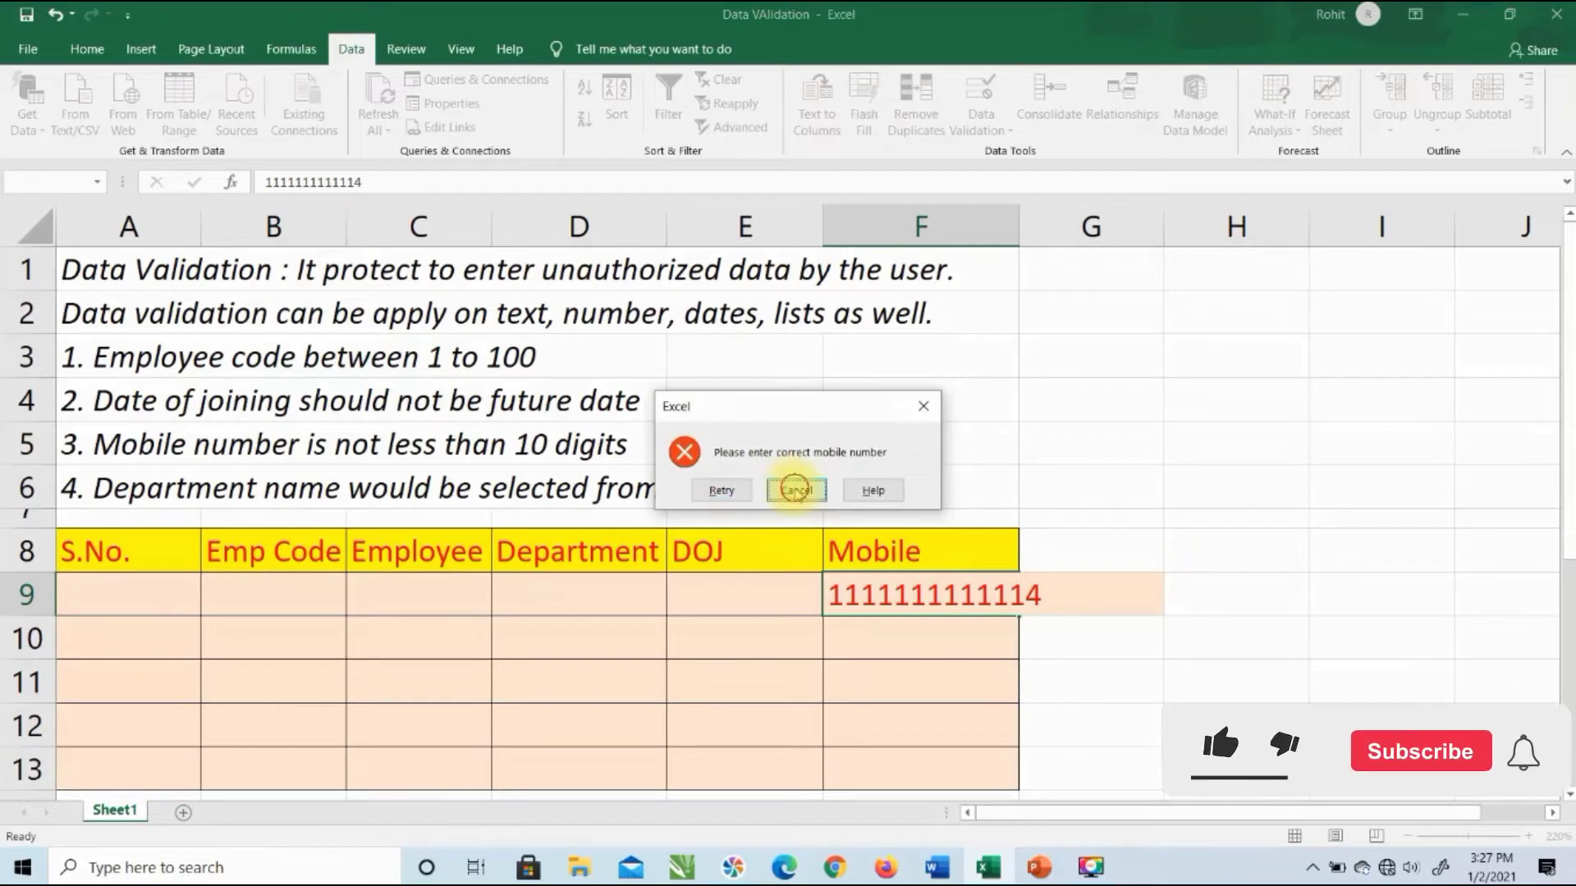
click(794, 491)
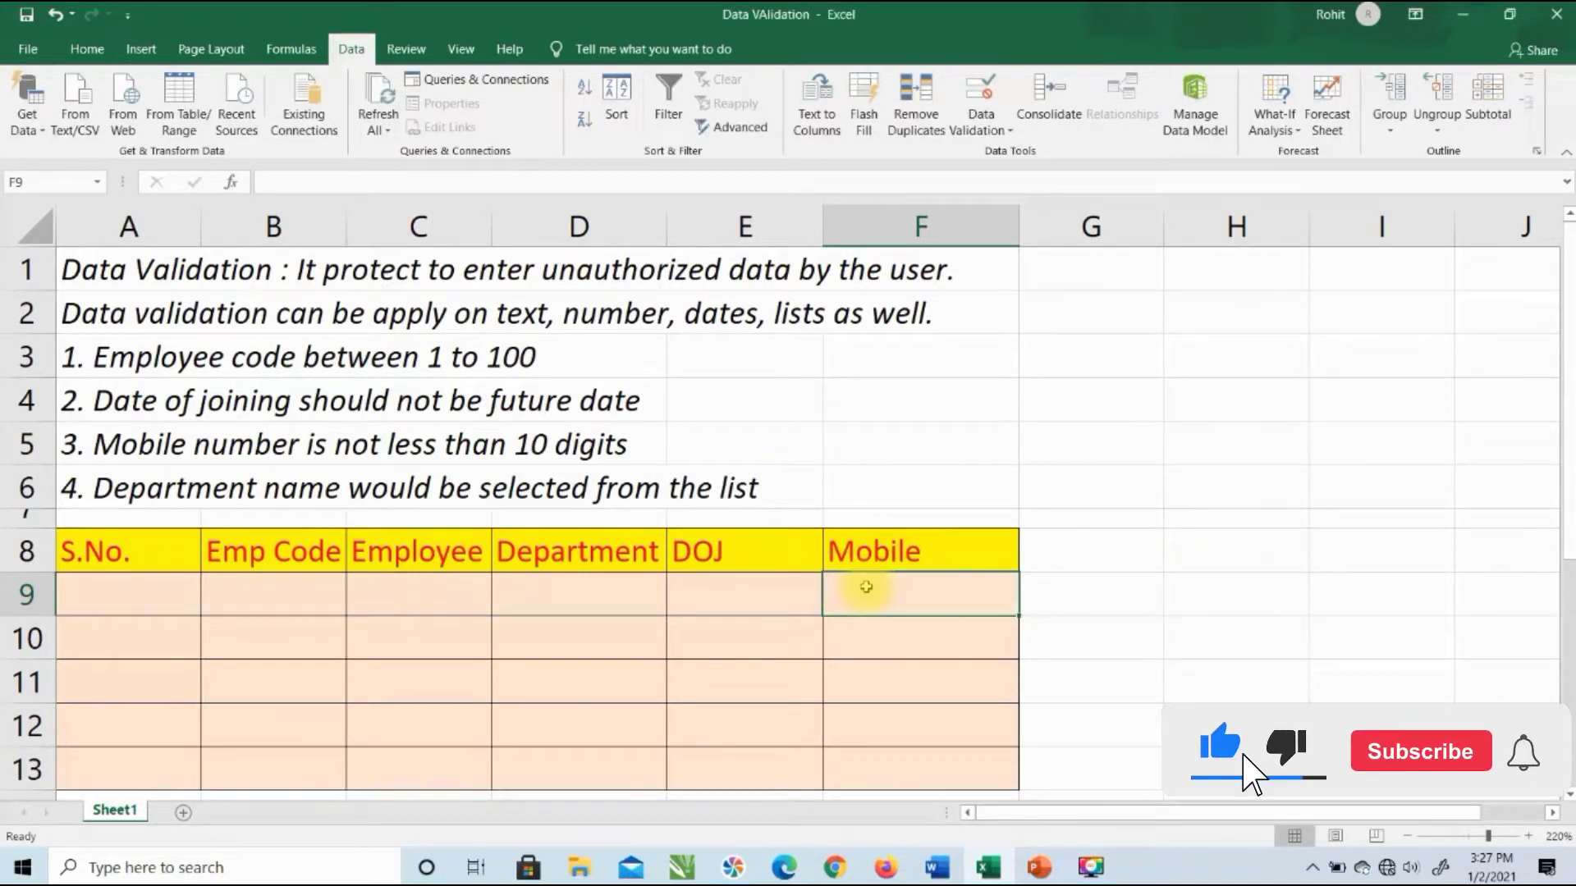
drag(866, 586, 886, 788)
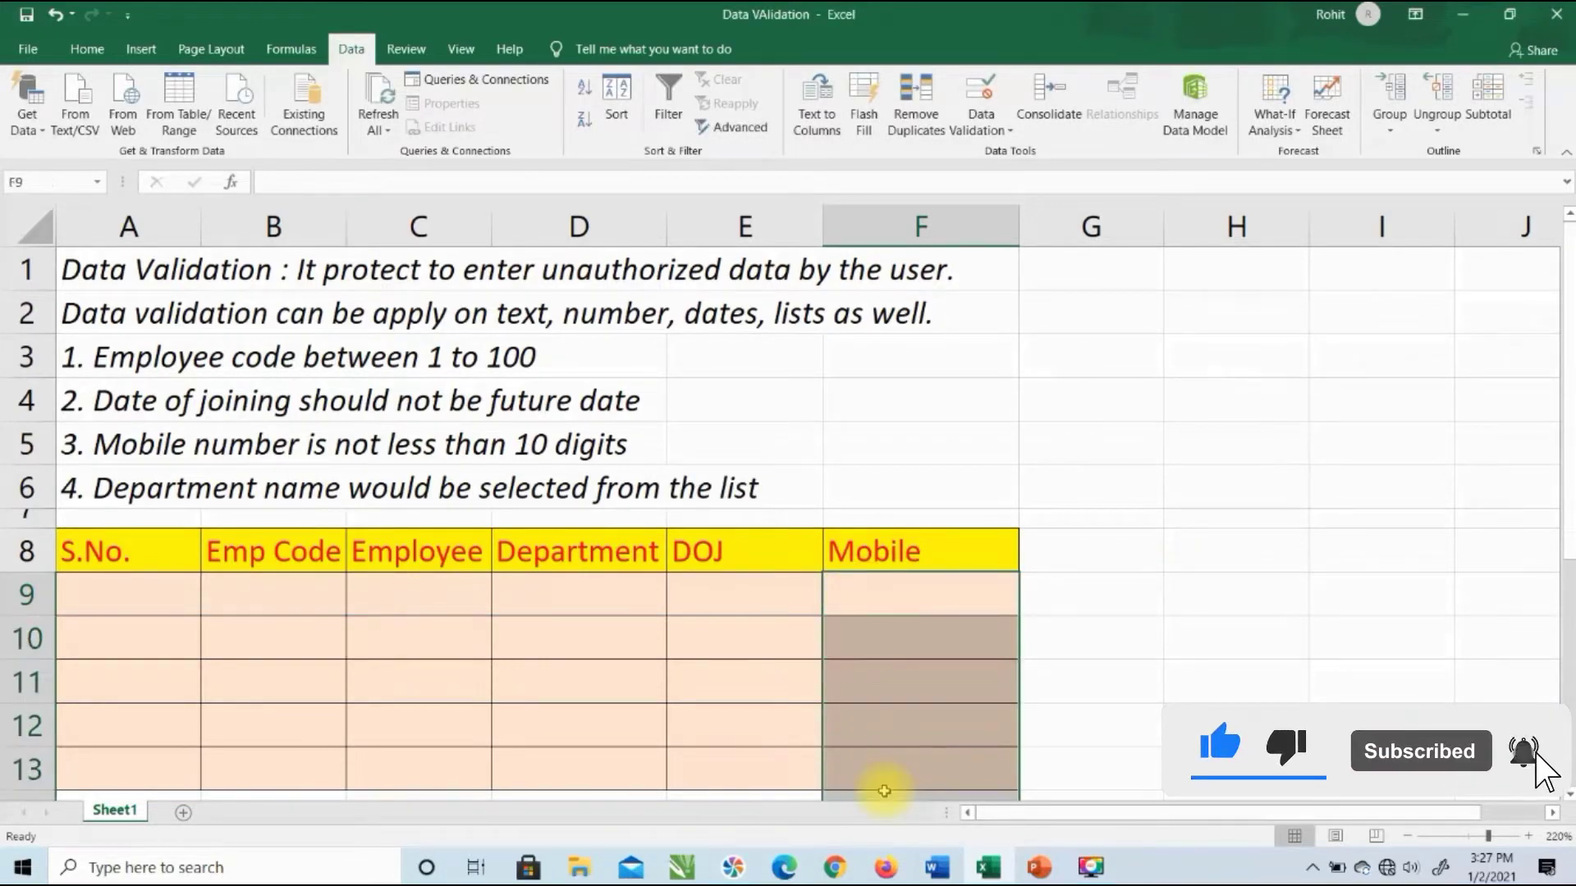
drag(916, 616, 904, 750)
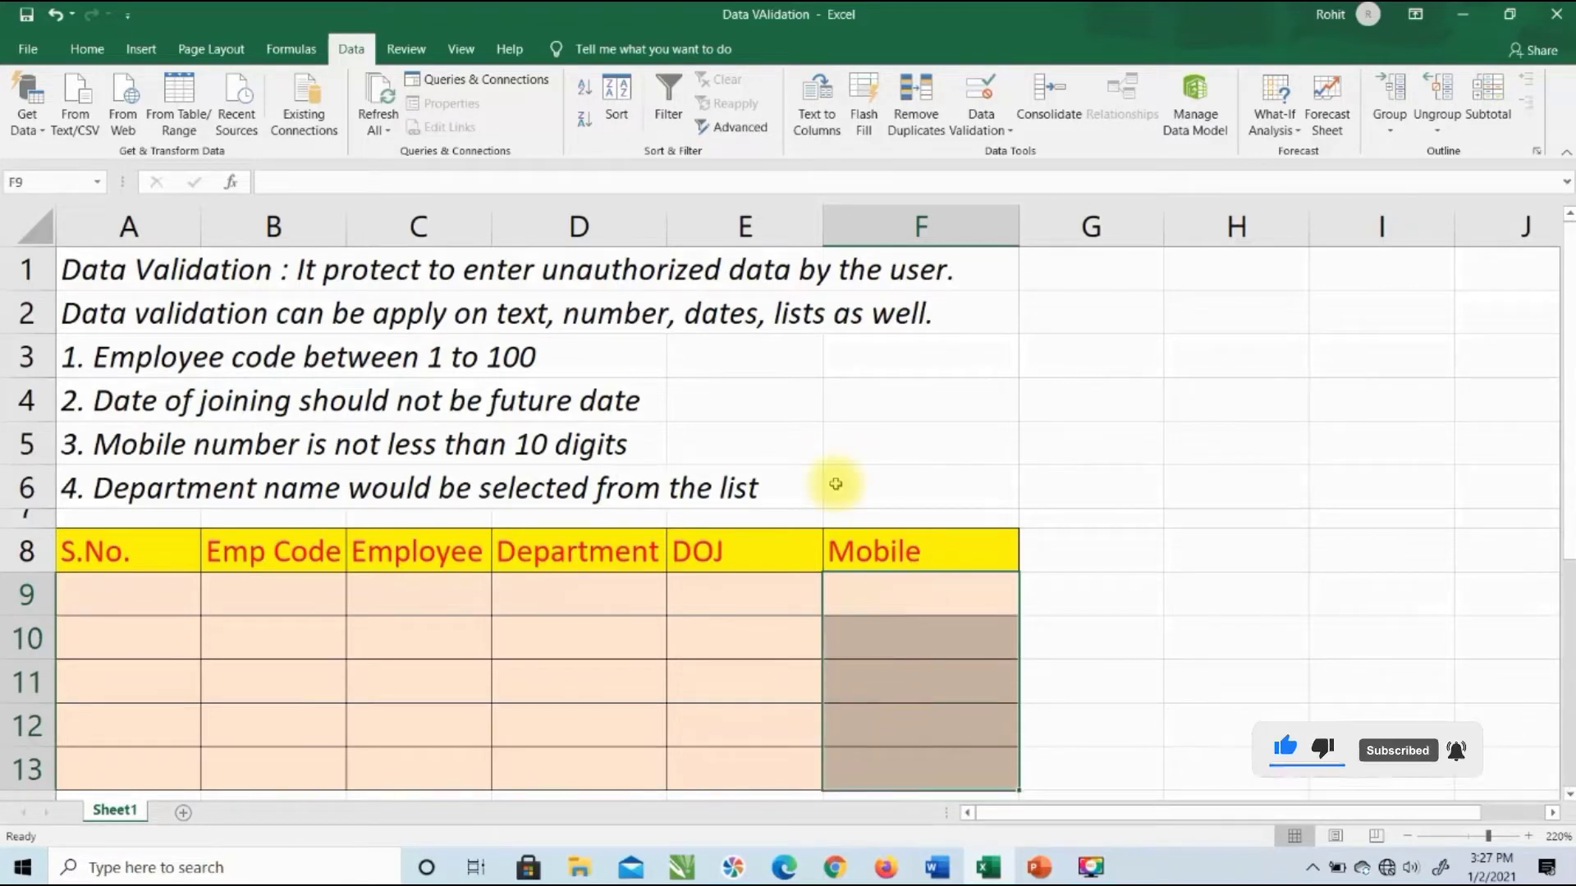
Step: Change the Mobile cells' error alert style to Warning
click(982, 94)
click(858, 343)
click(858, 376)
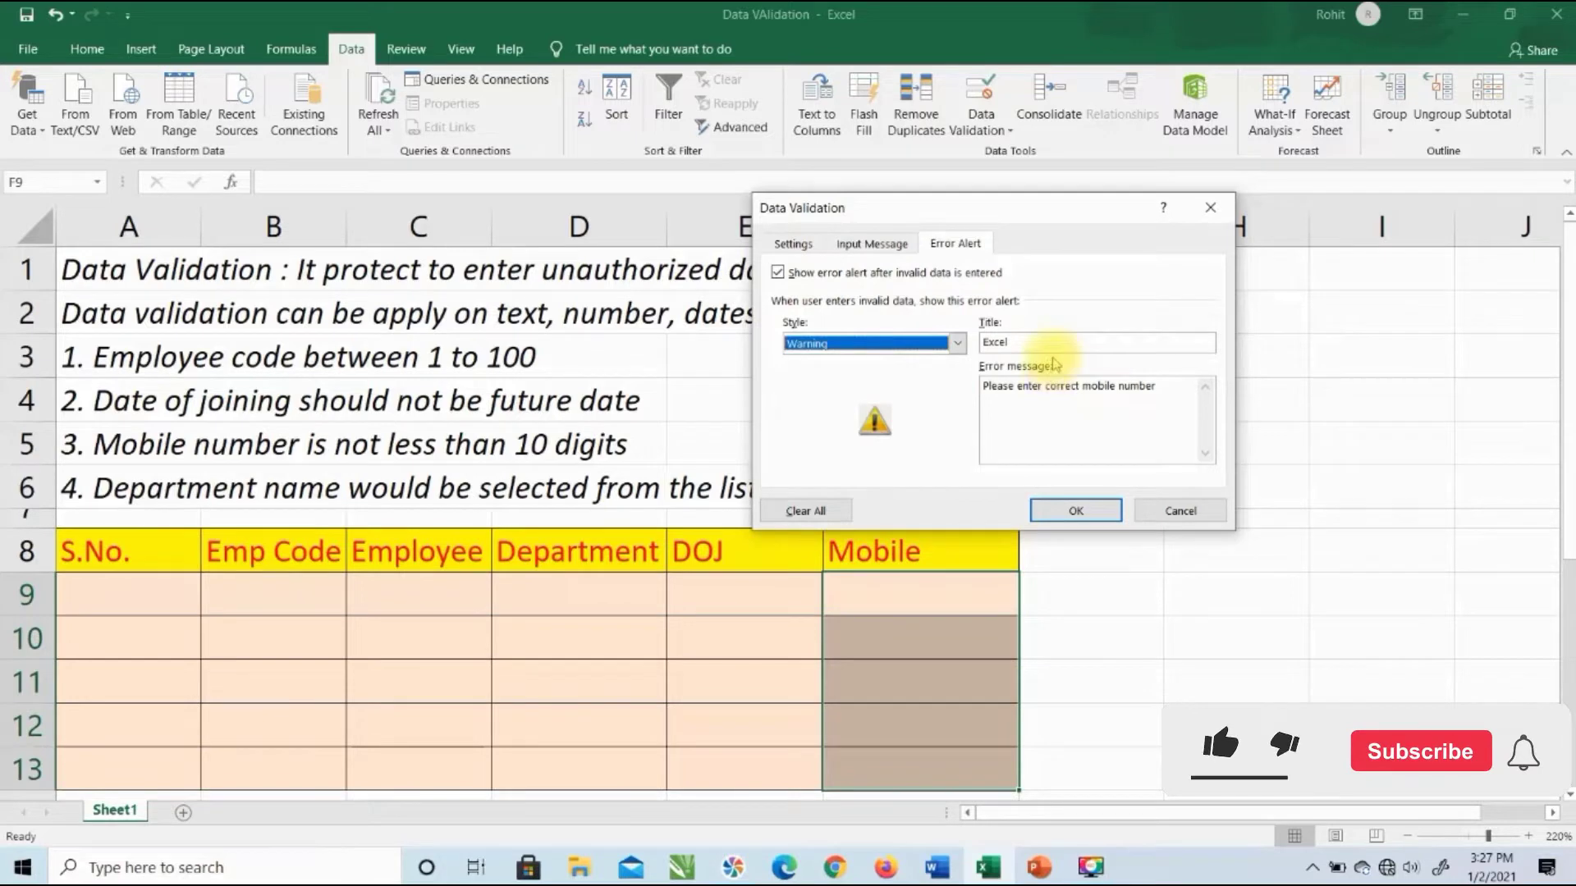
click(1075, 511)
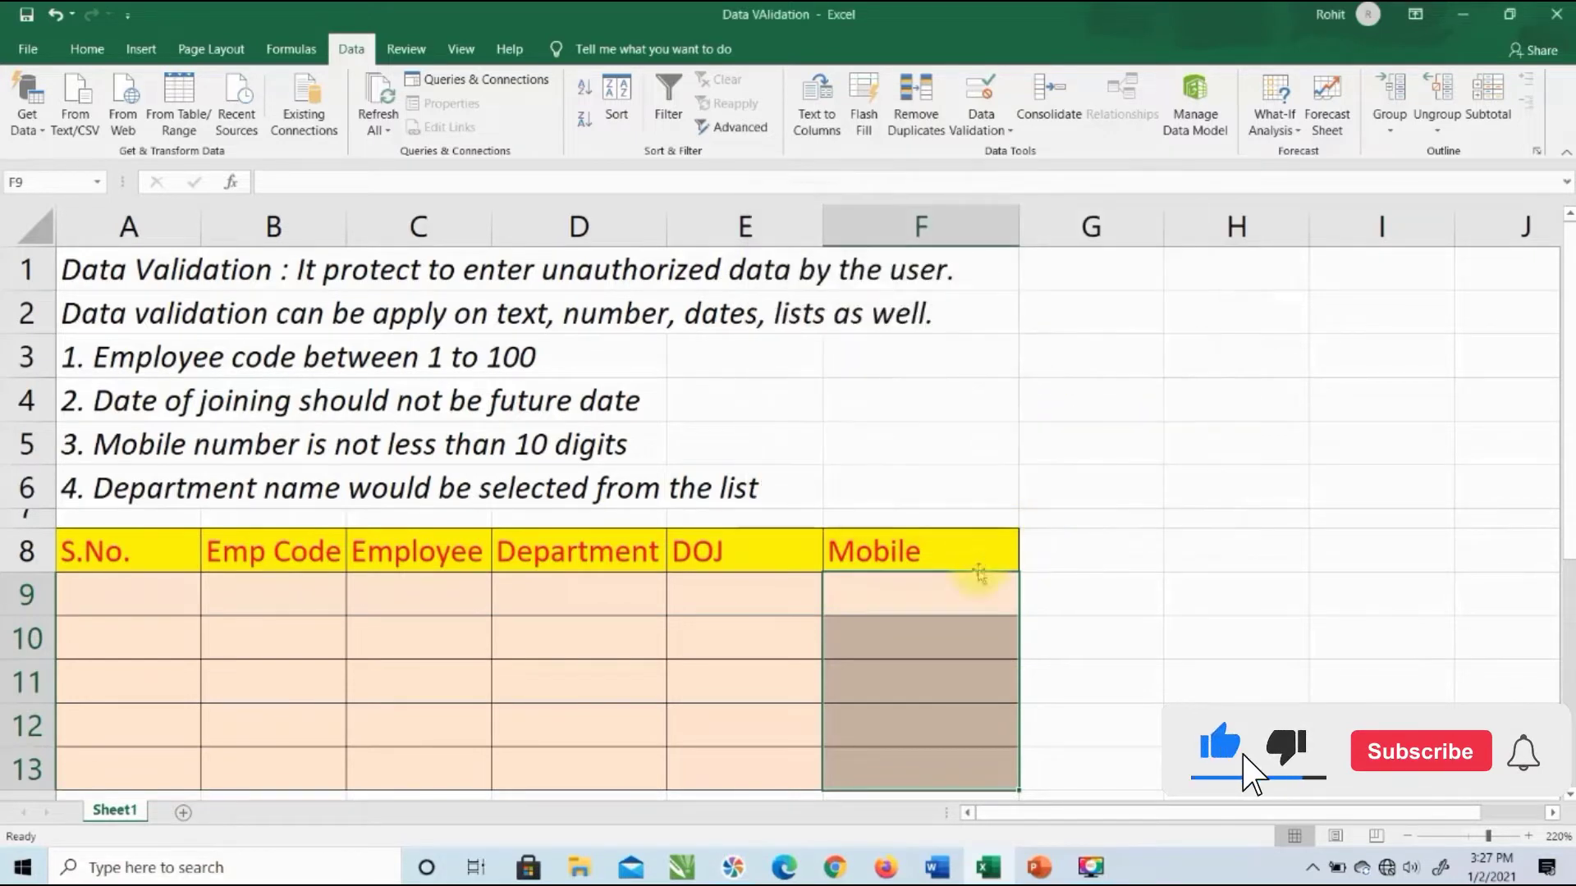
click(965, 592)
text(11)
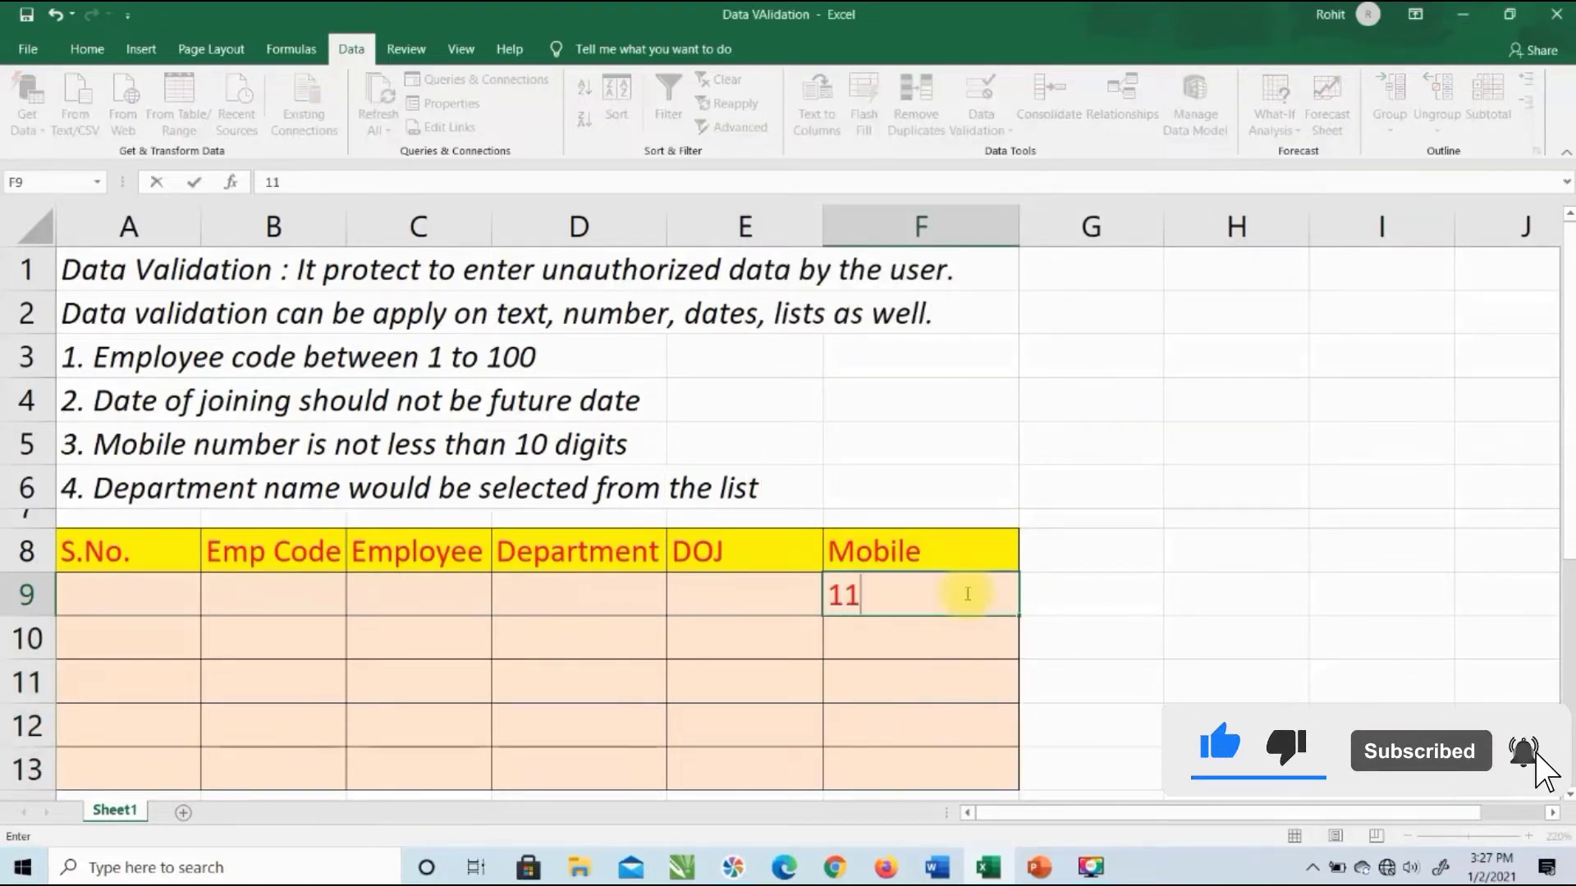
text(111111111)
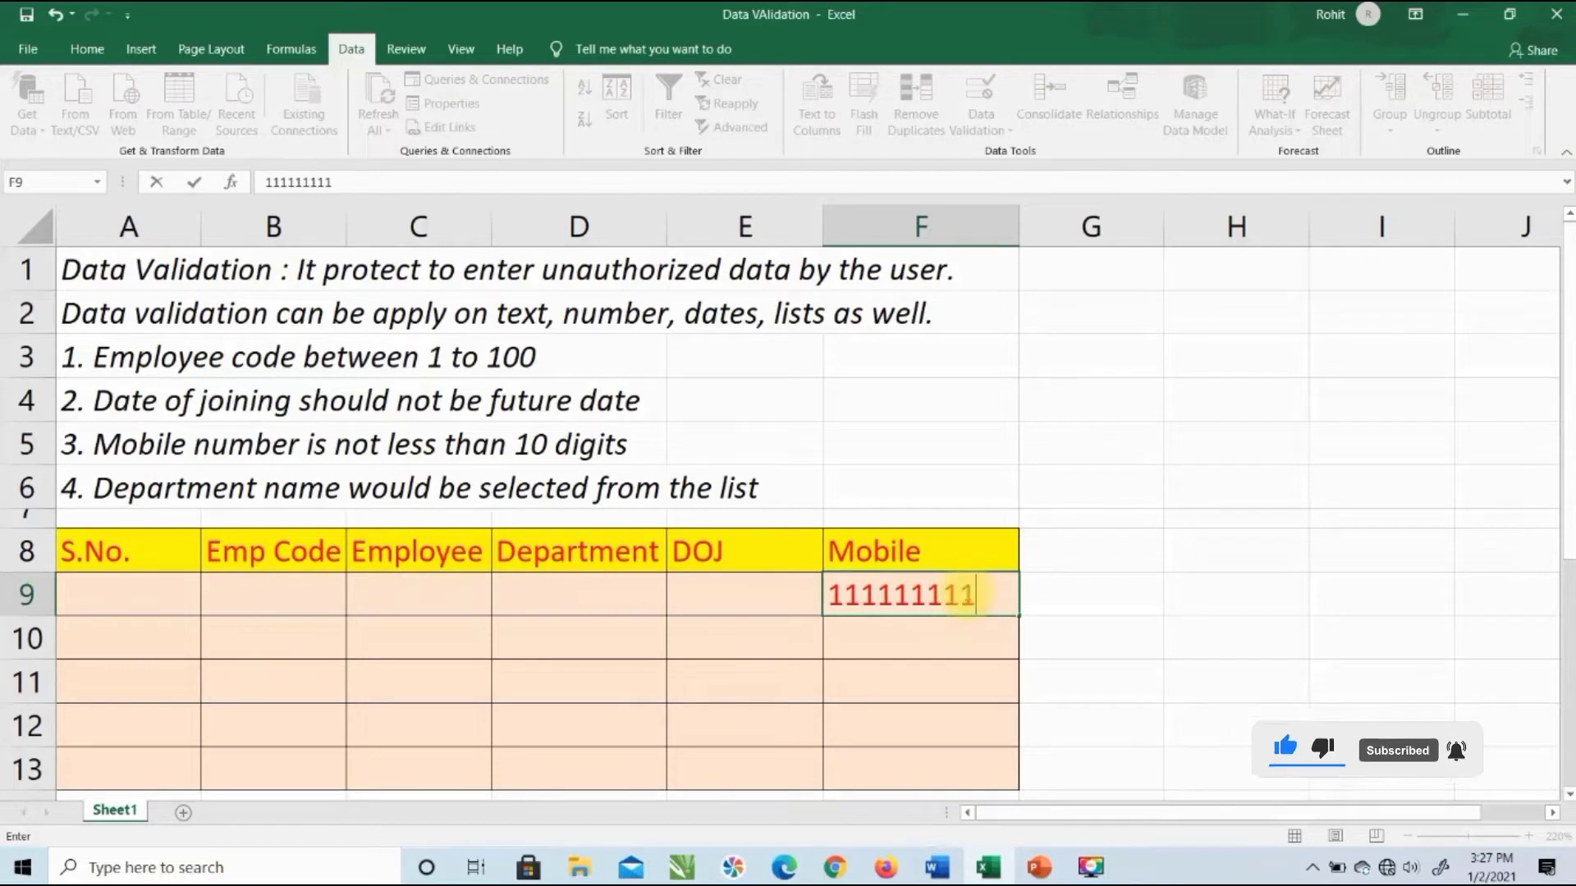
key(Return)
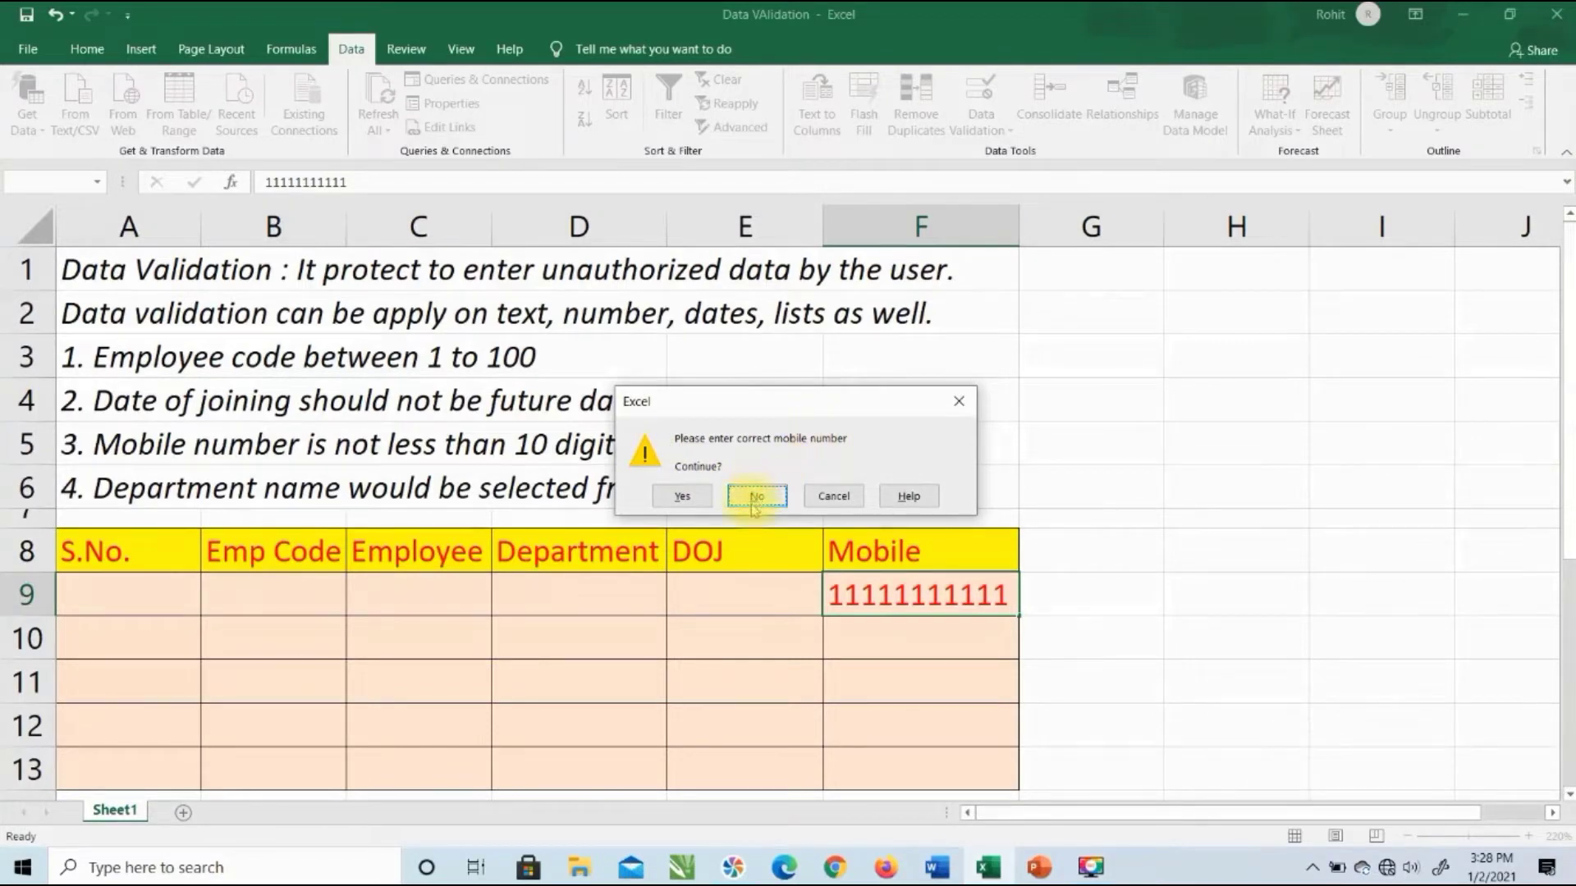
click(696, 499)
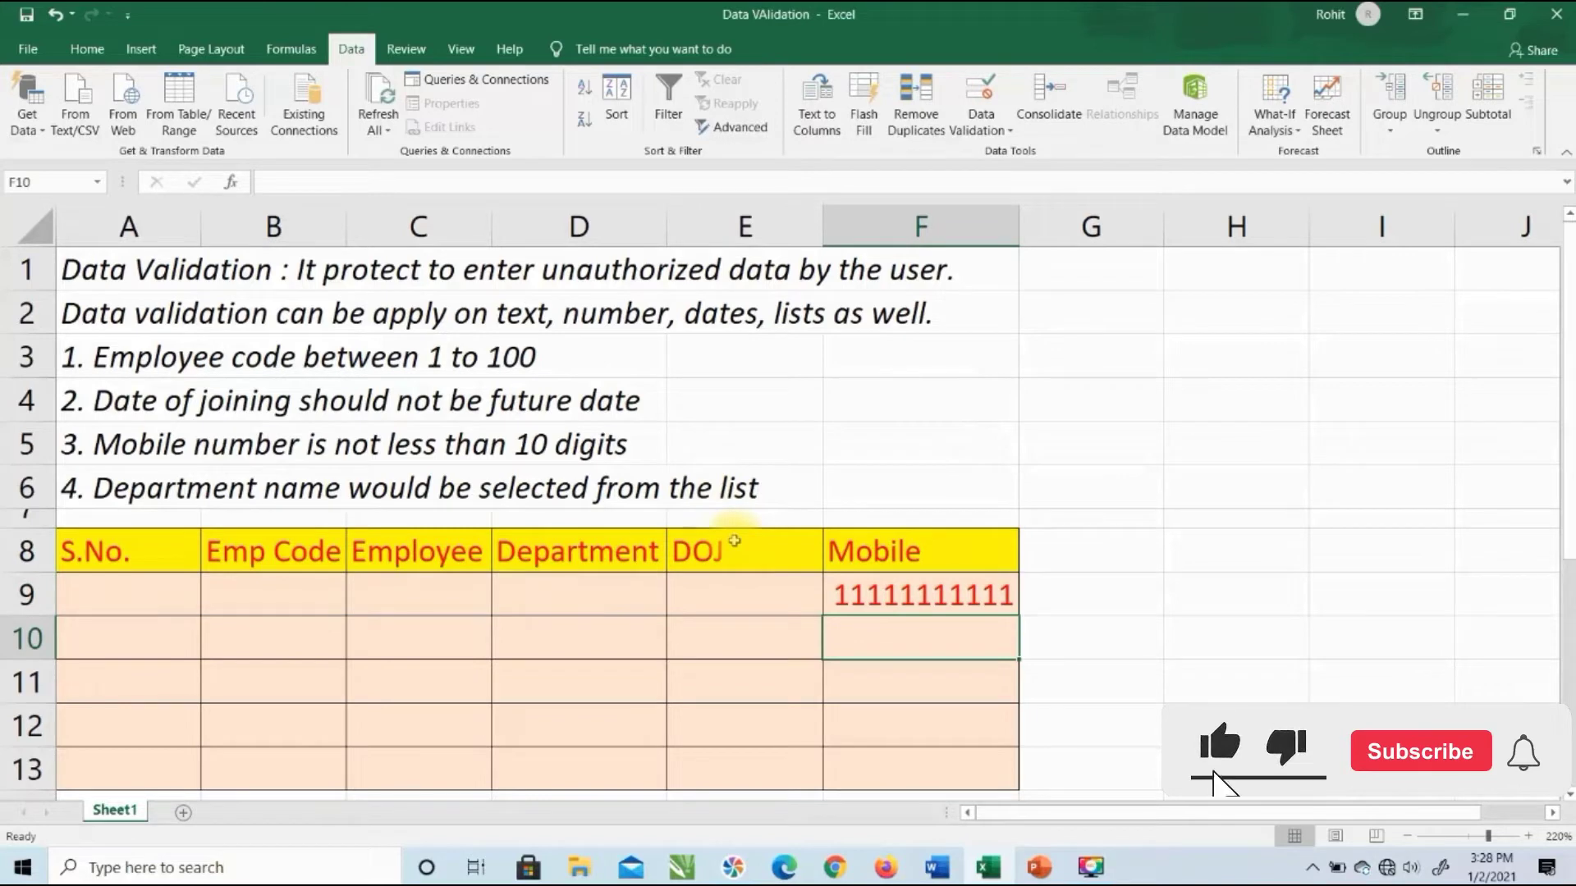
key(Up)
key(Delete)
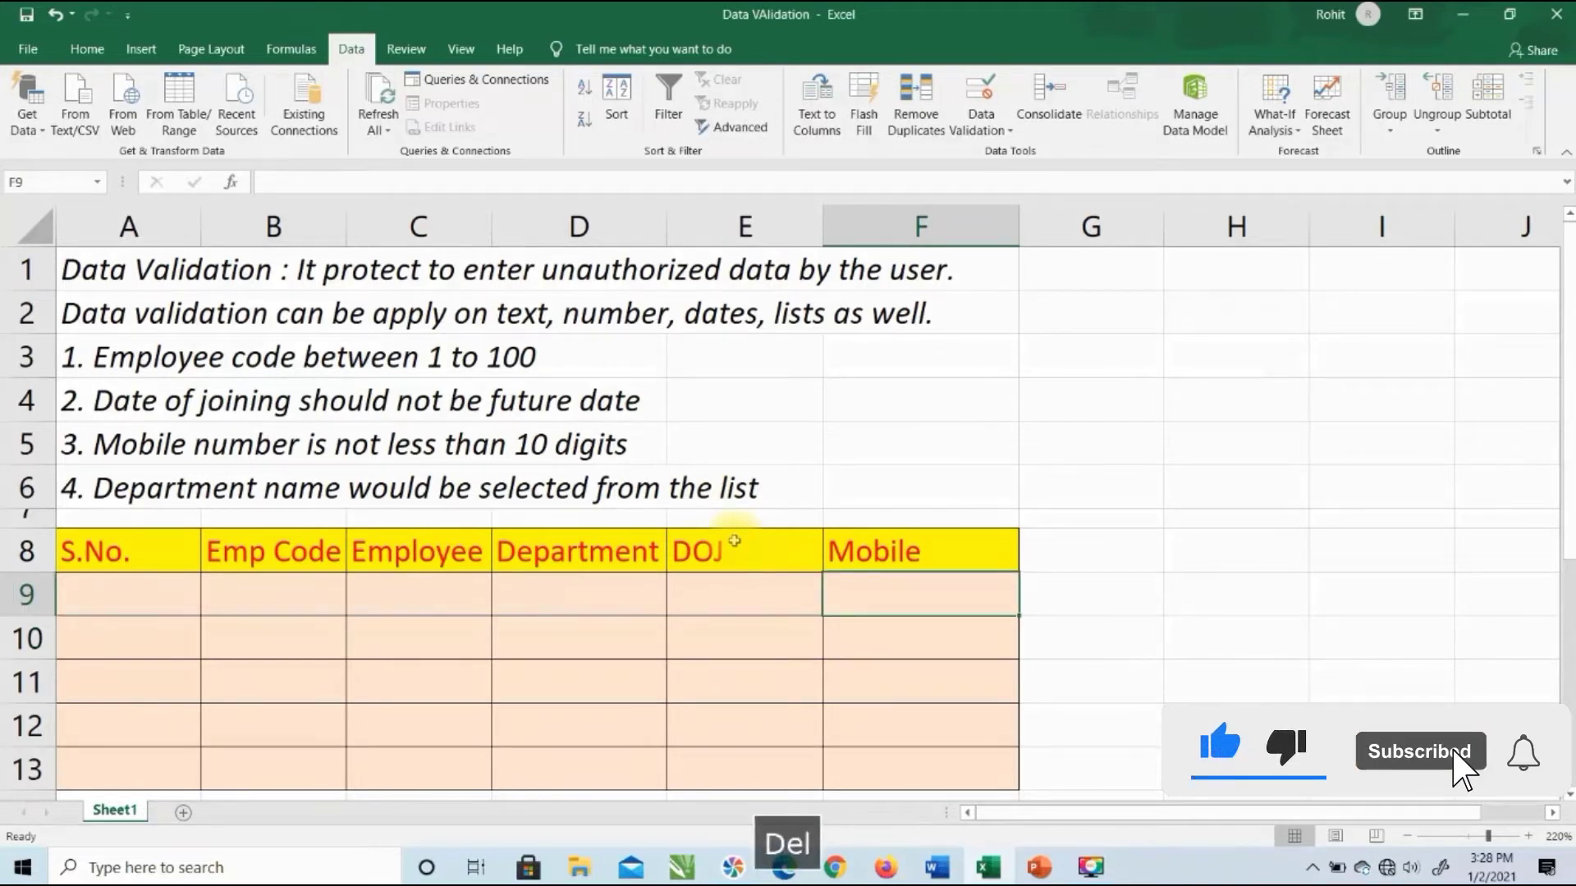
Step: Change the error alert style for Mobile cells F9:F13 to Information
drag(865, 591, 871, 778)
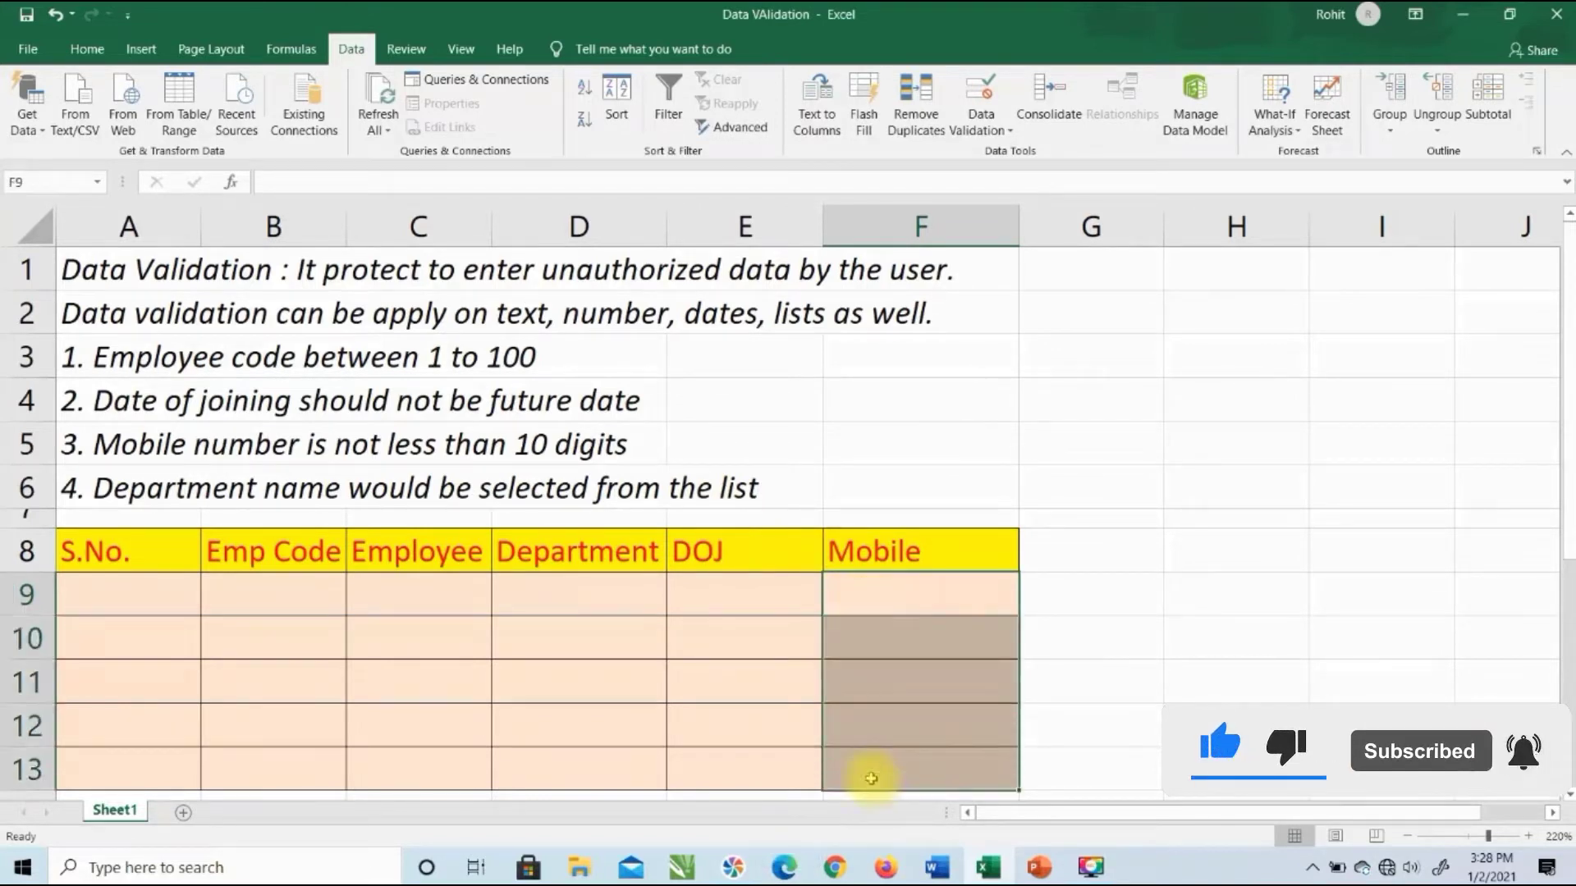
click(990, 112)
click(1039, 153)
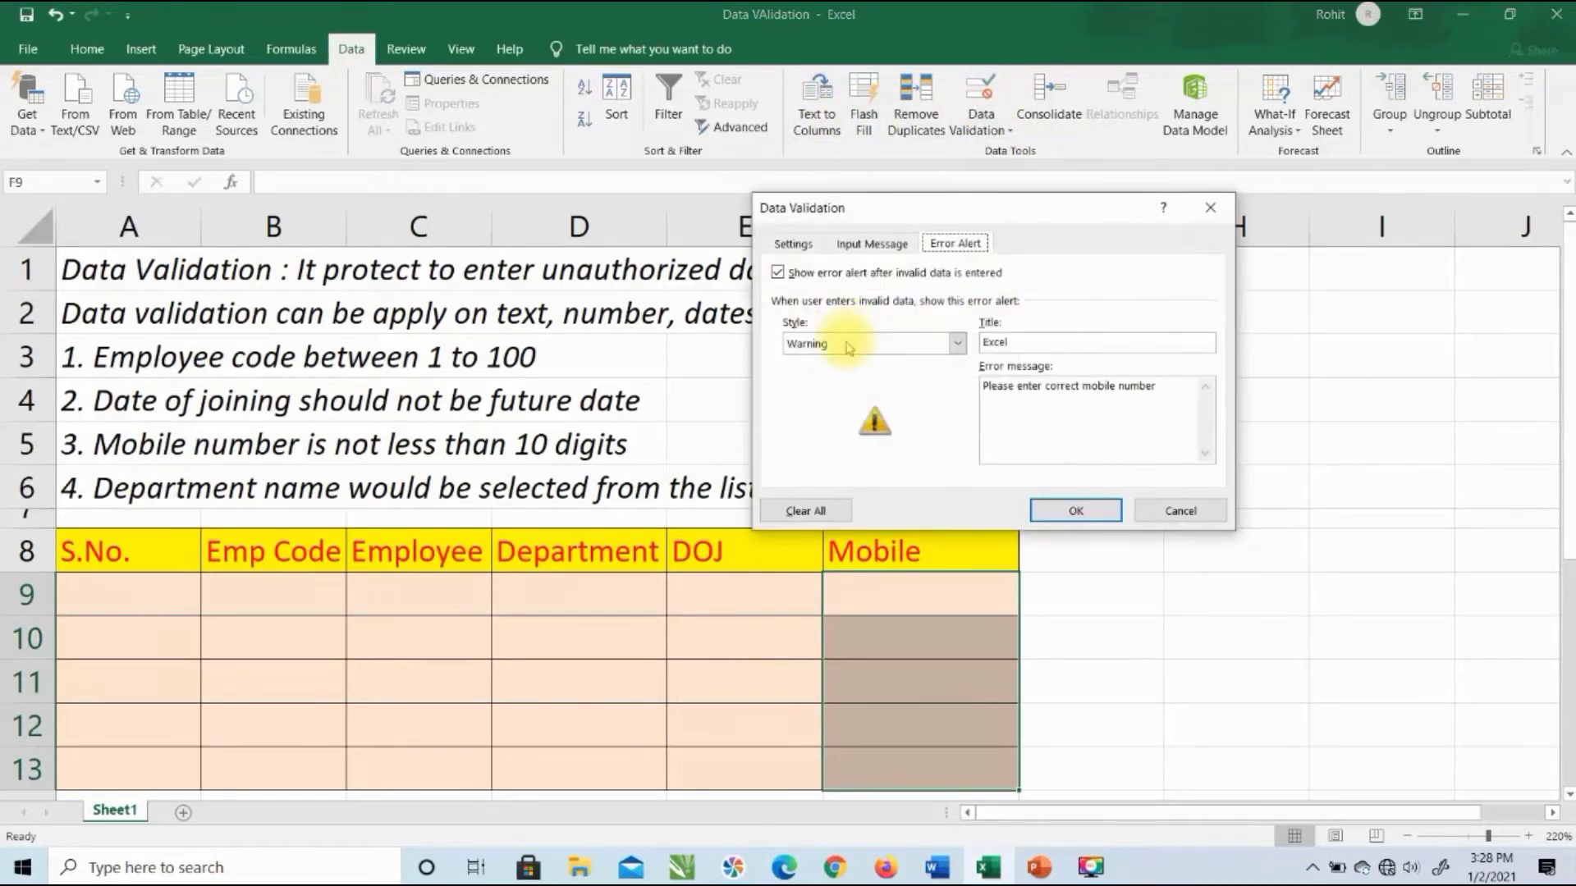
click(850, 344)
click(857, 392)
click(1081, 509)
click(877, 602)
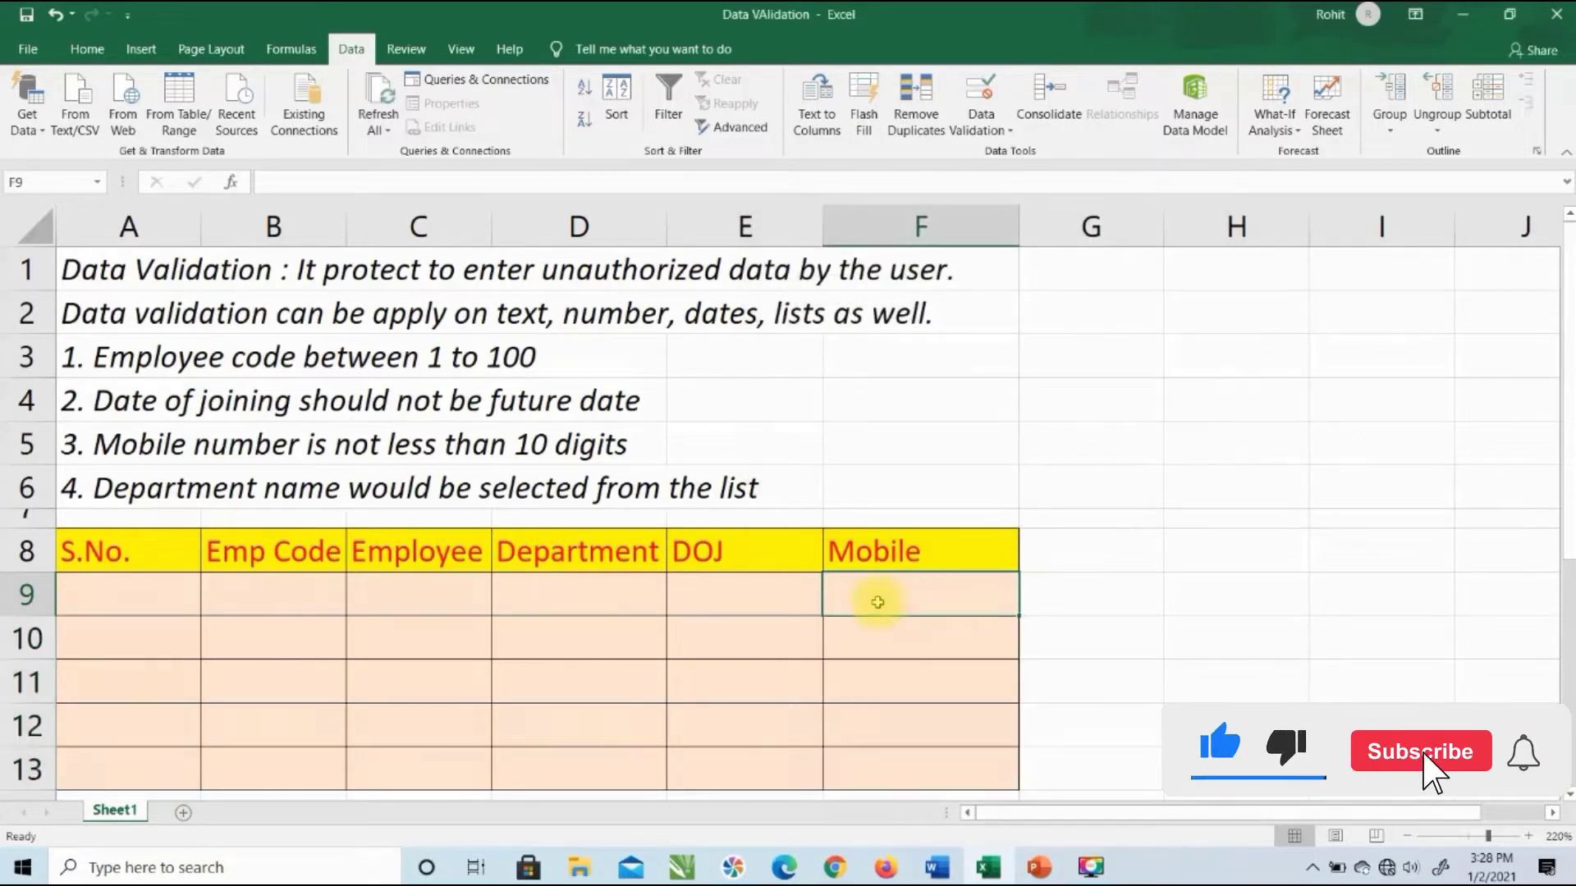
text(11111111111)
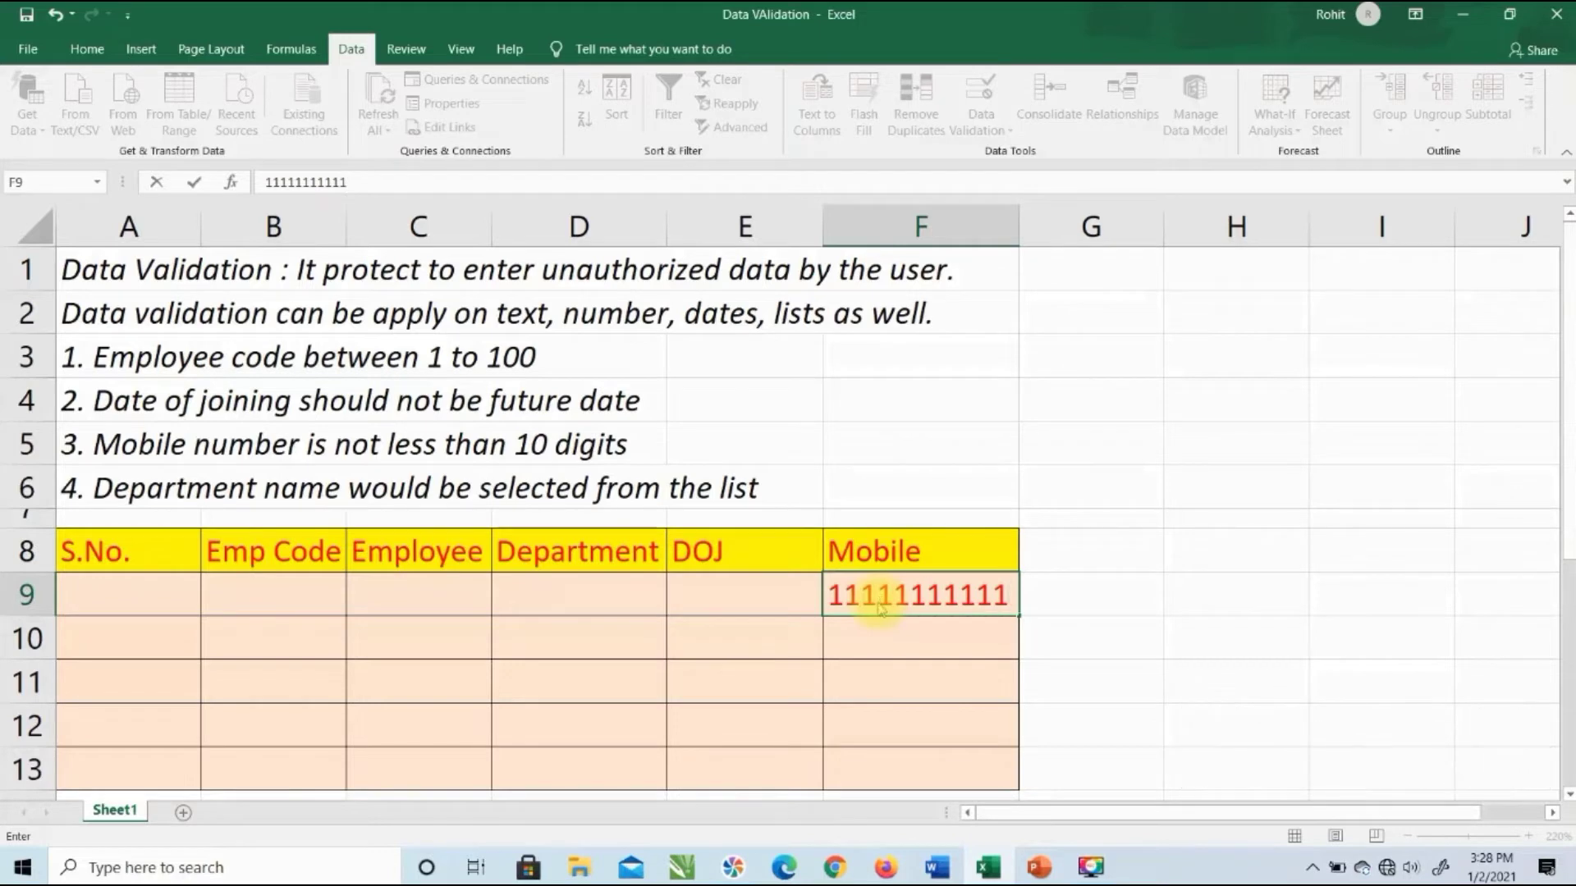
key(Return)
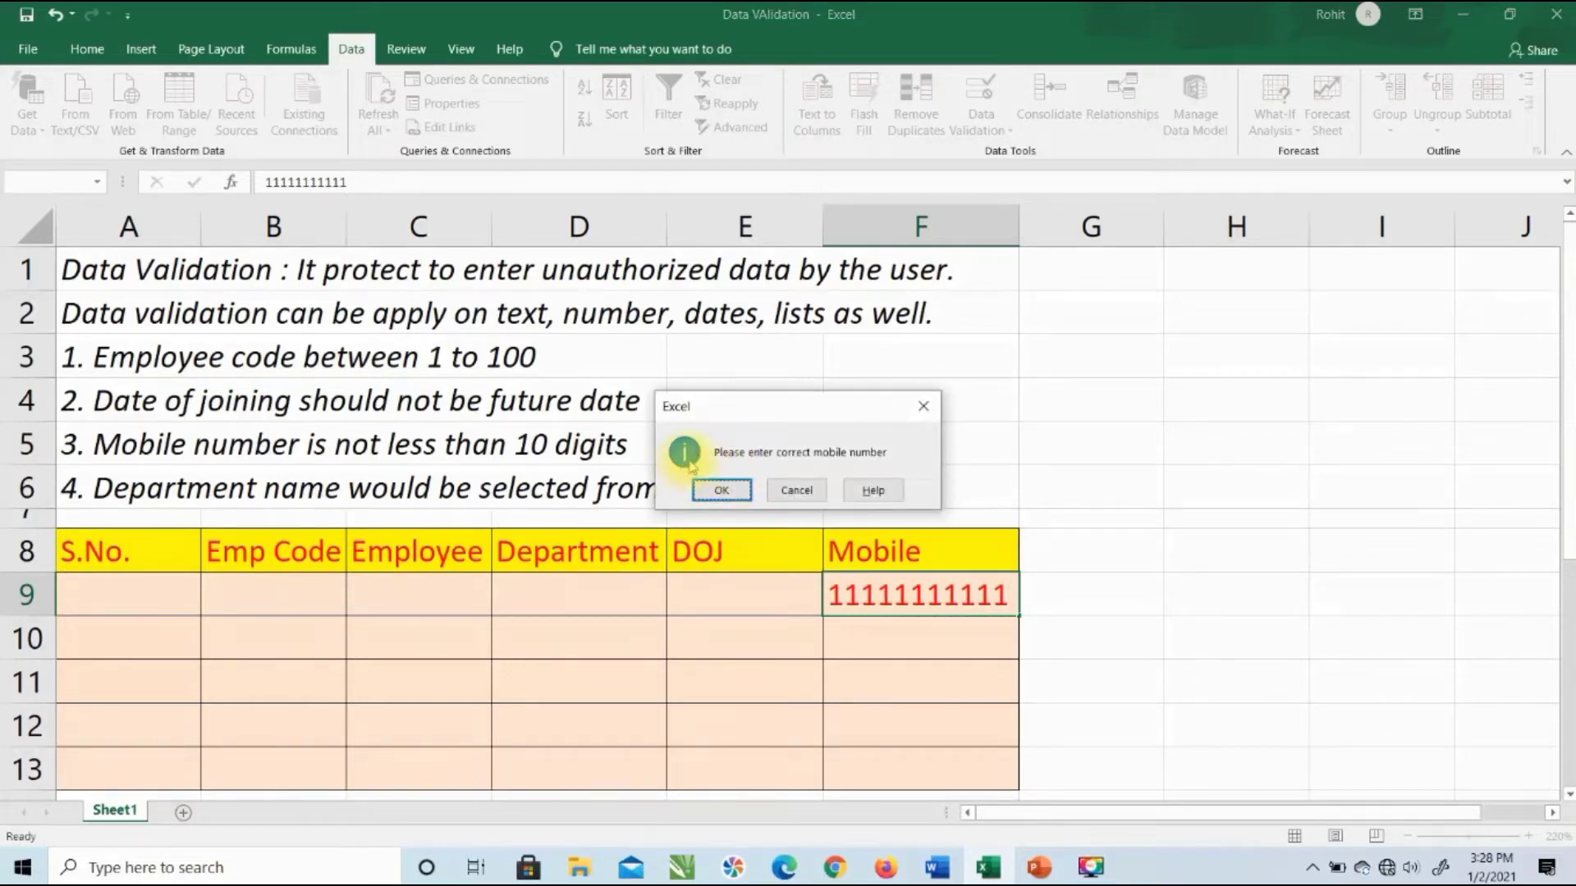
click(721, 490)
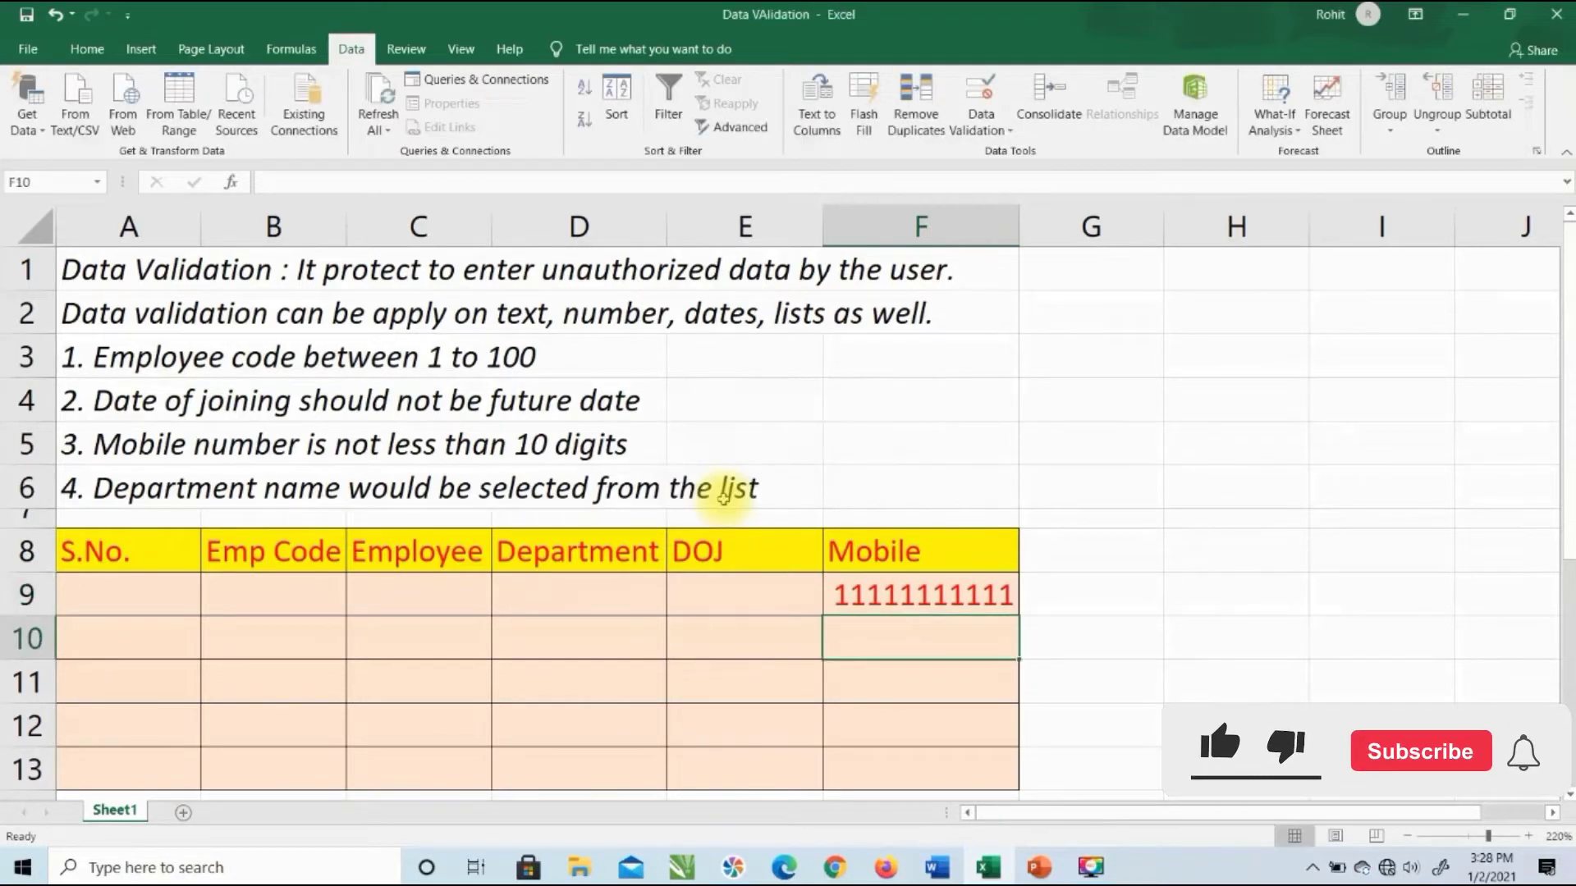
key(Up)
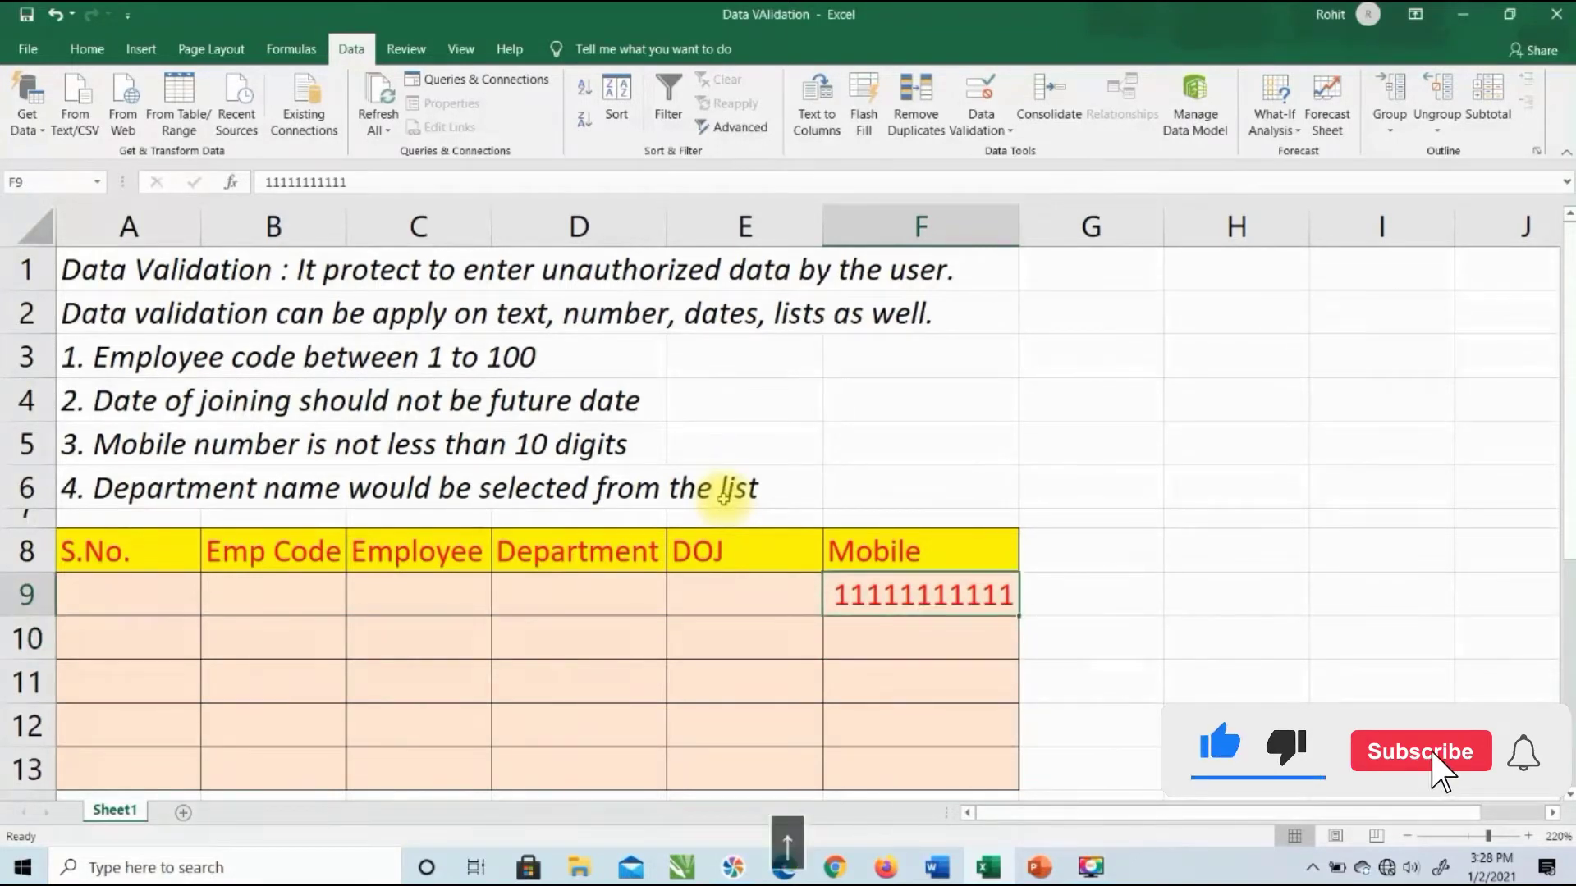
key(Delete)
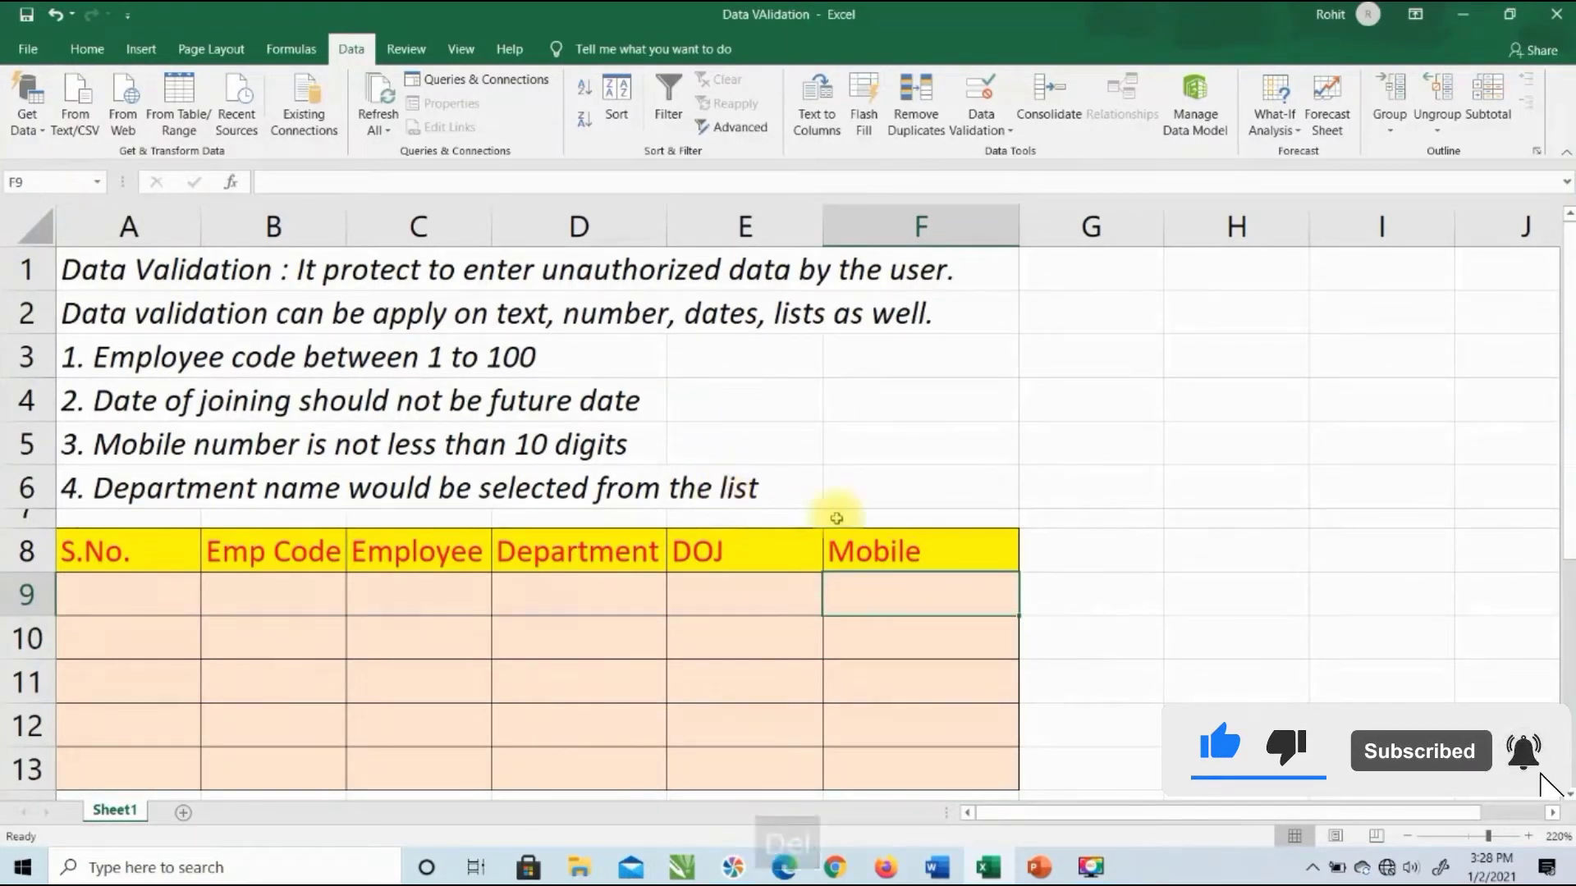
Step: Set the error alert style for F9:F13 back to Stop
drag(900, 591, 899, 771)
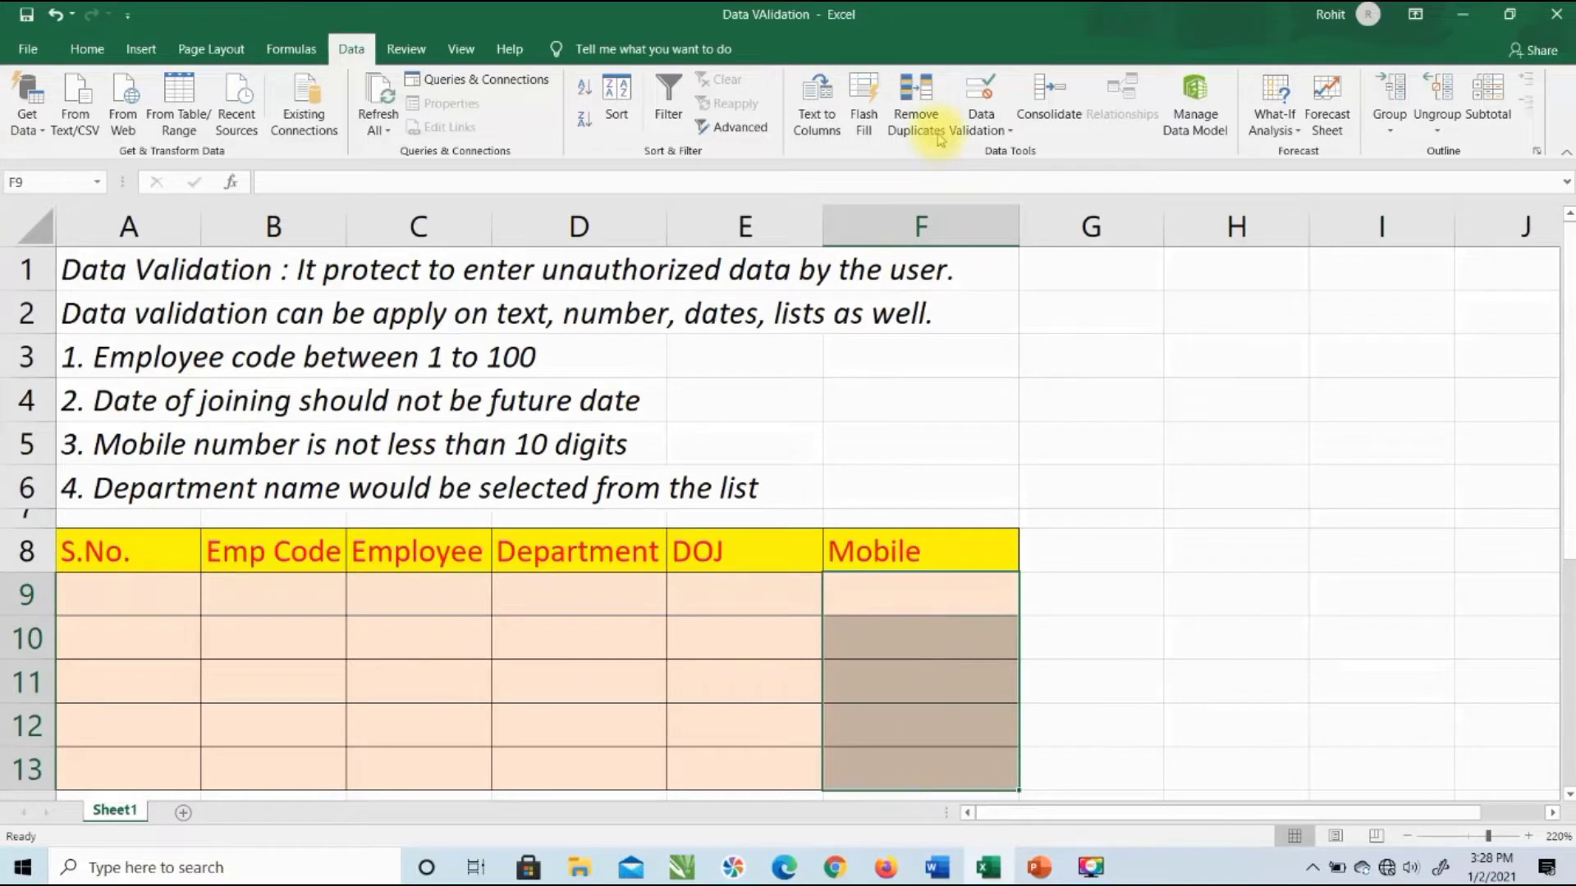
click(981, 89)
click(958, 345)
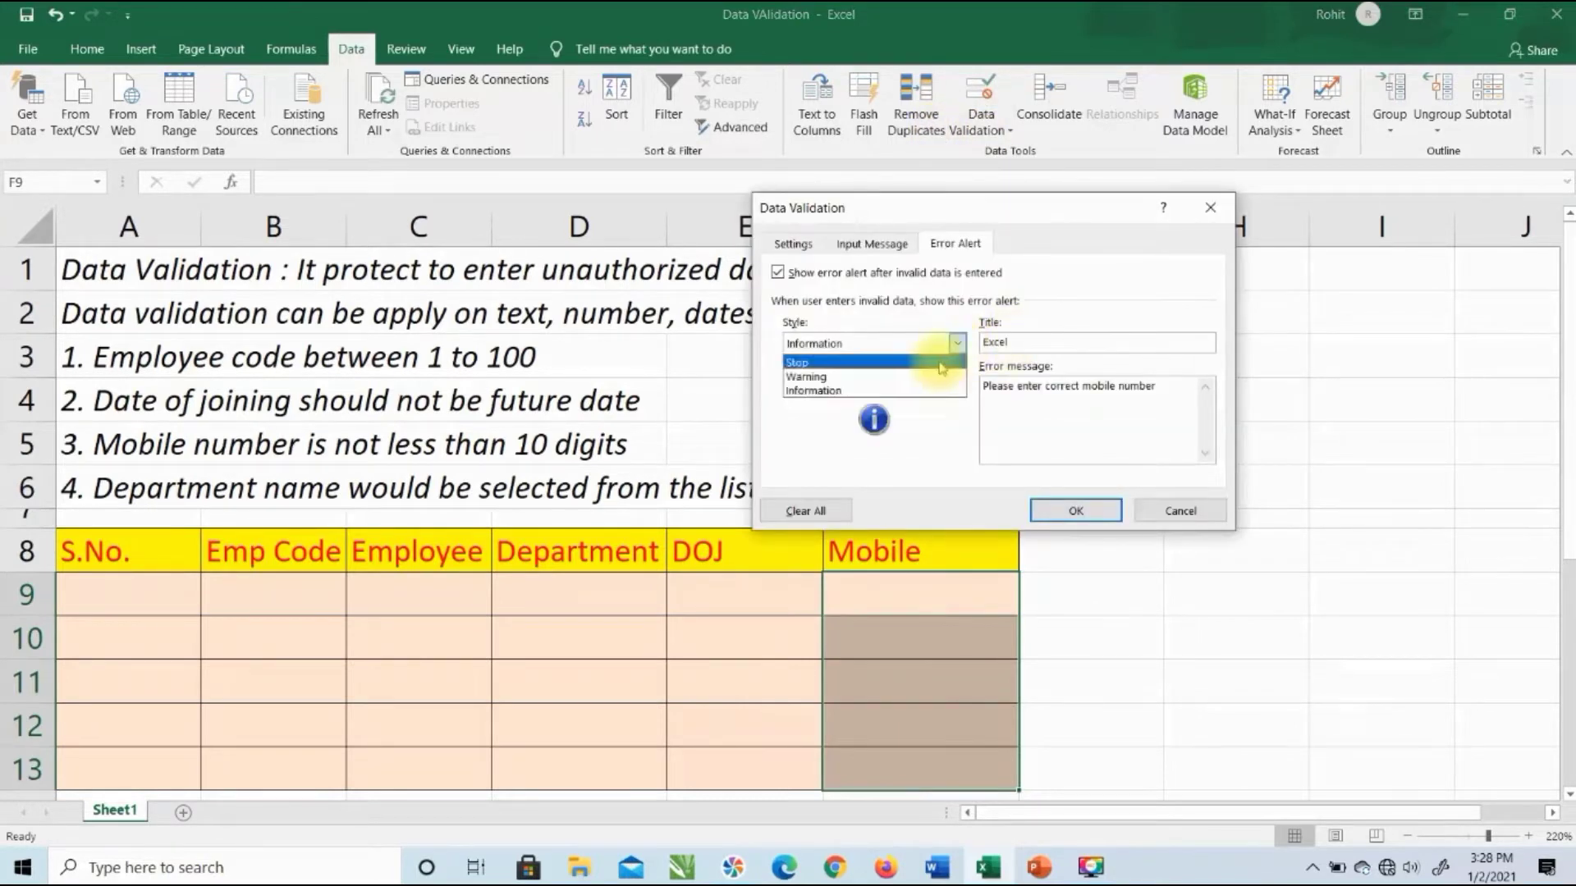
click(923, 361)
click(1055, 517)
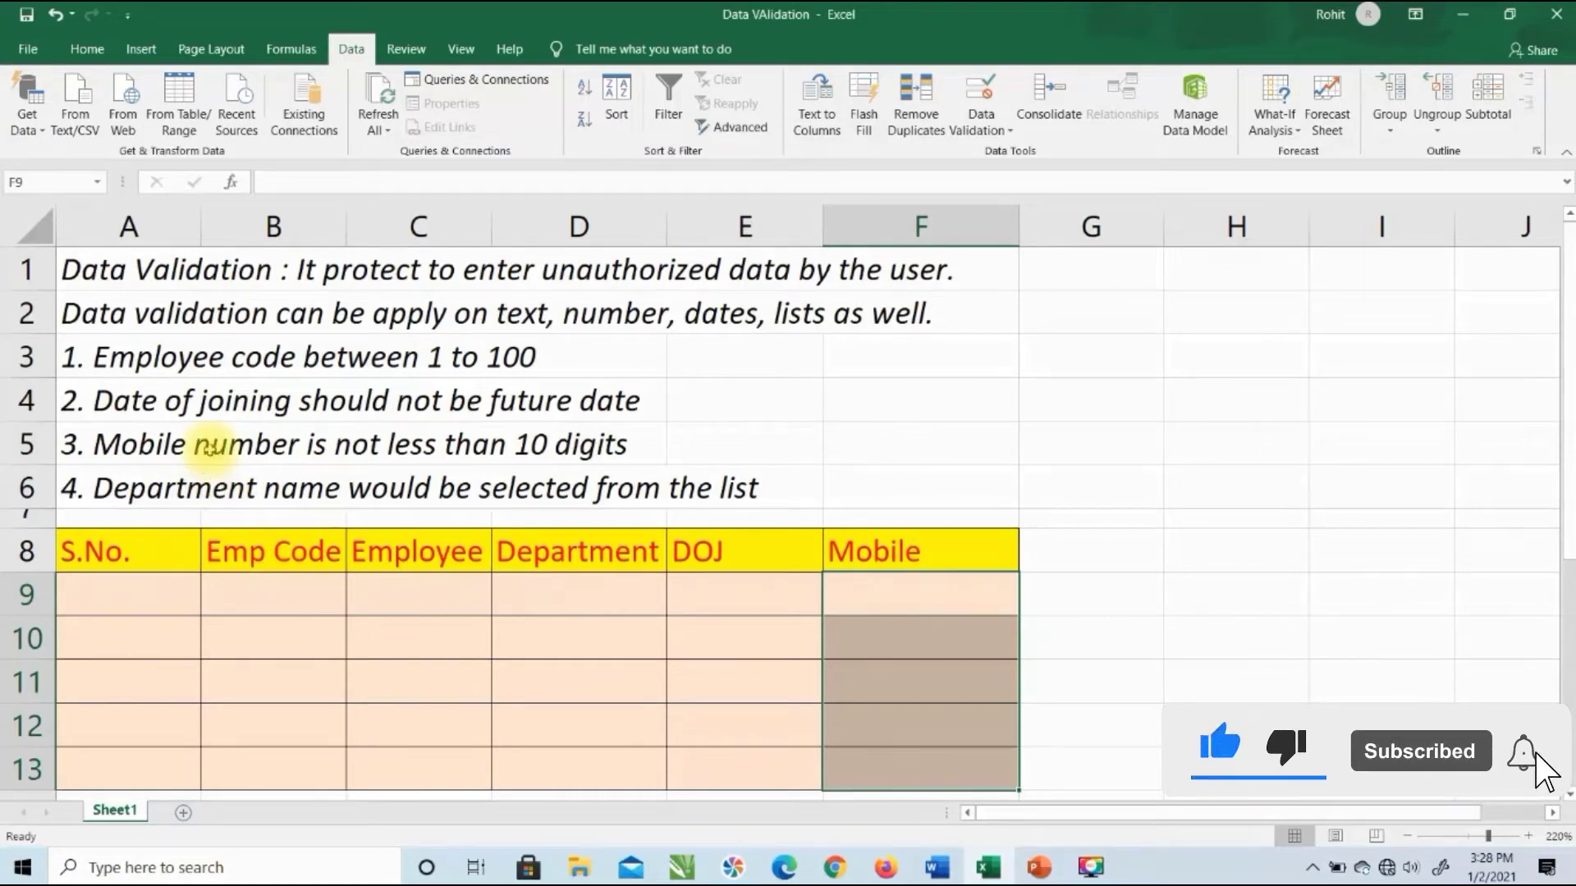
Step: Give DOJ cells E9:E13 a Date rule: less than or equal to end date =now()
drag(718, 600, 708, 760)
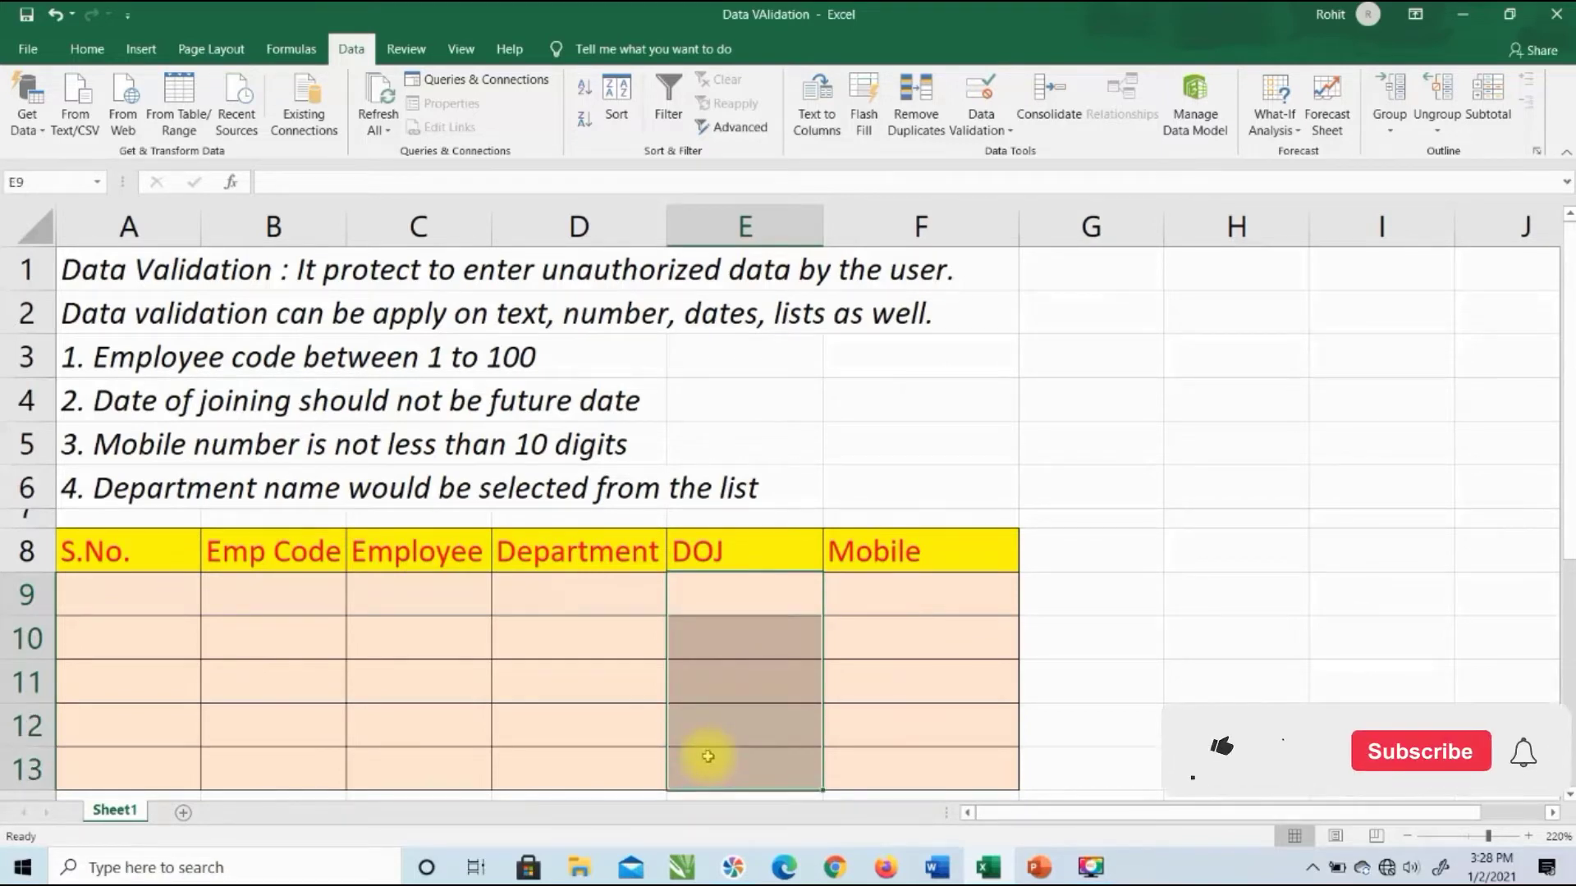
click(982, 92)
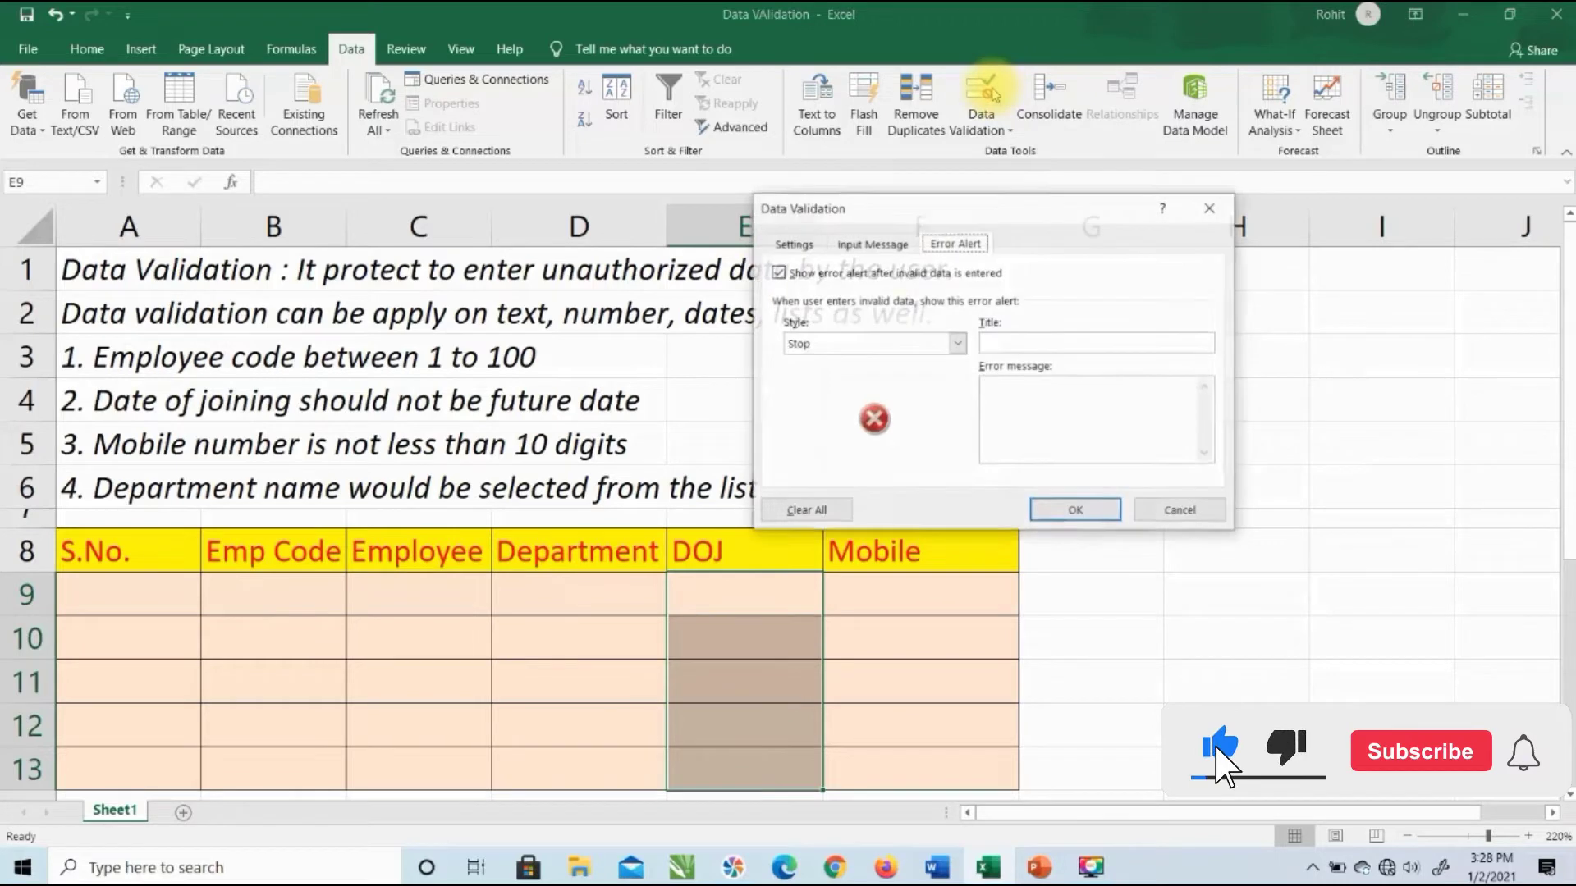
click(806, 250)
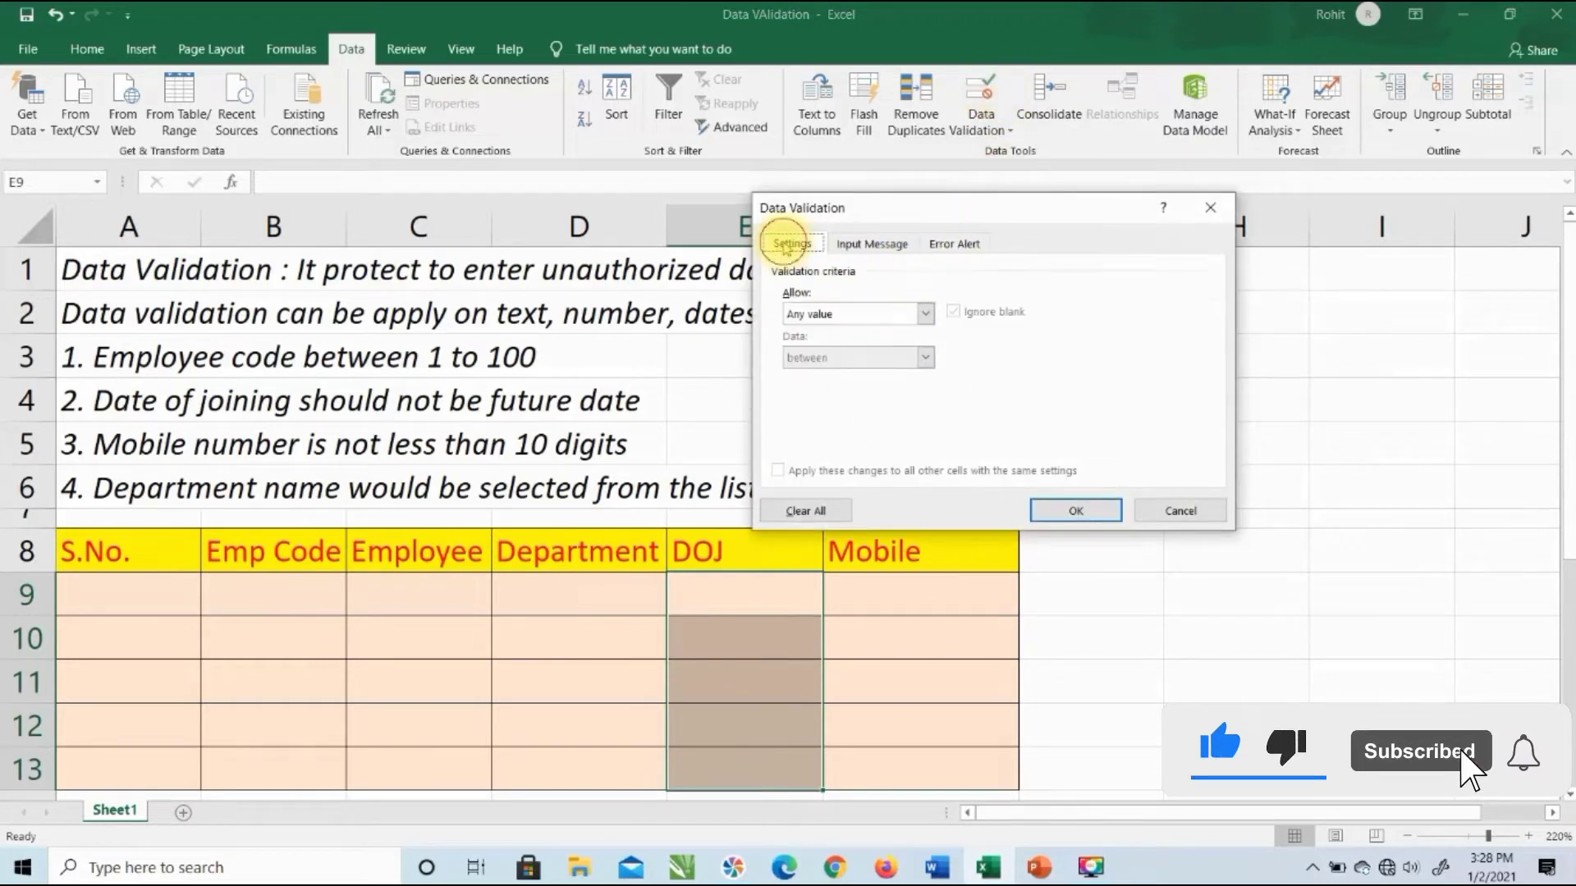
click(815, 314)
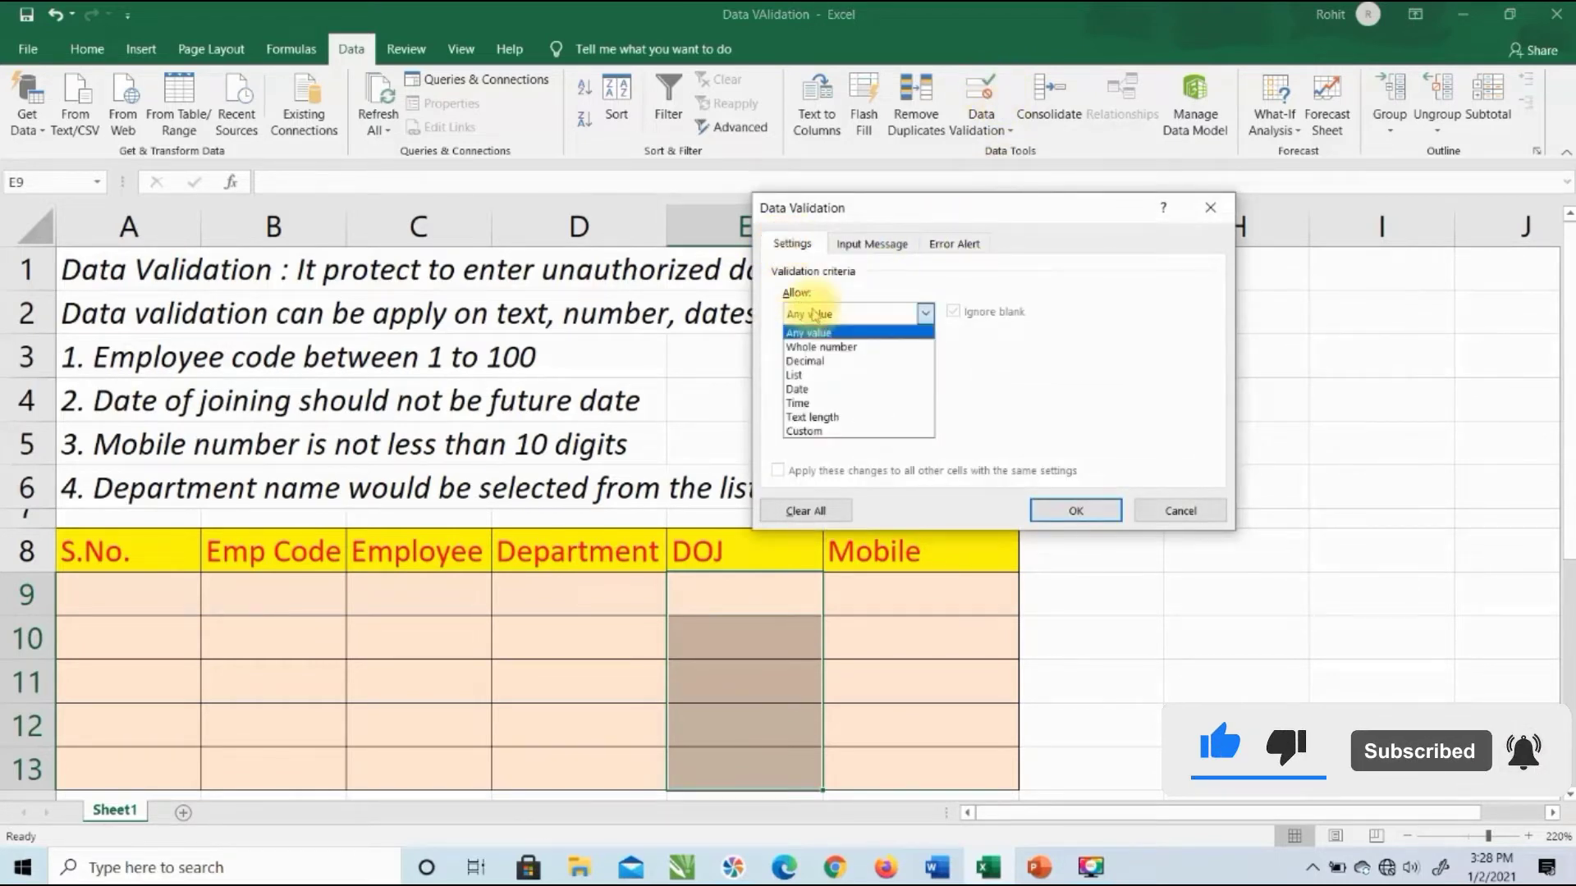
click(822, 391)
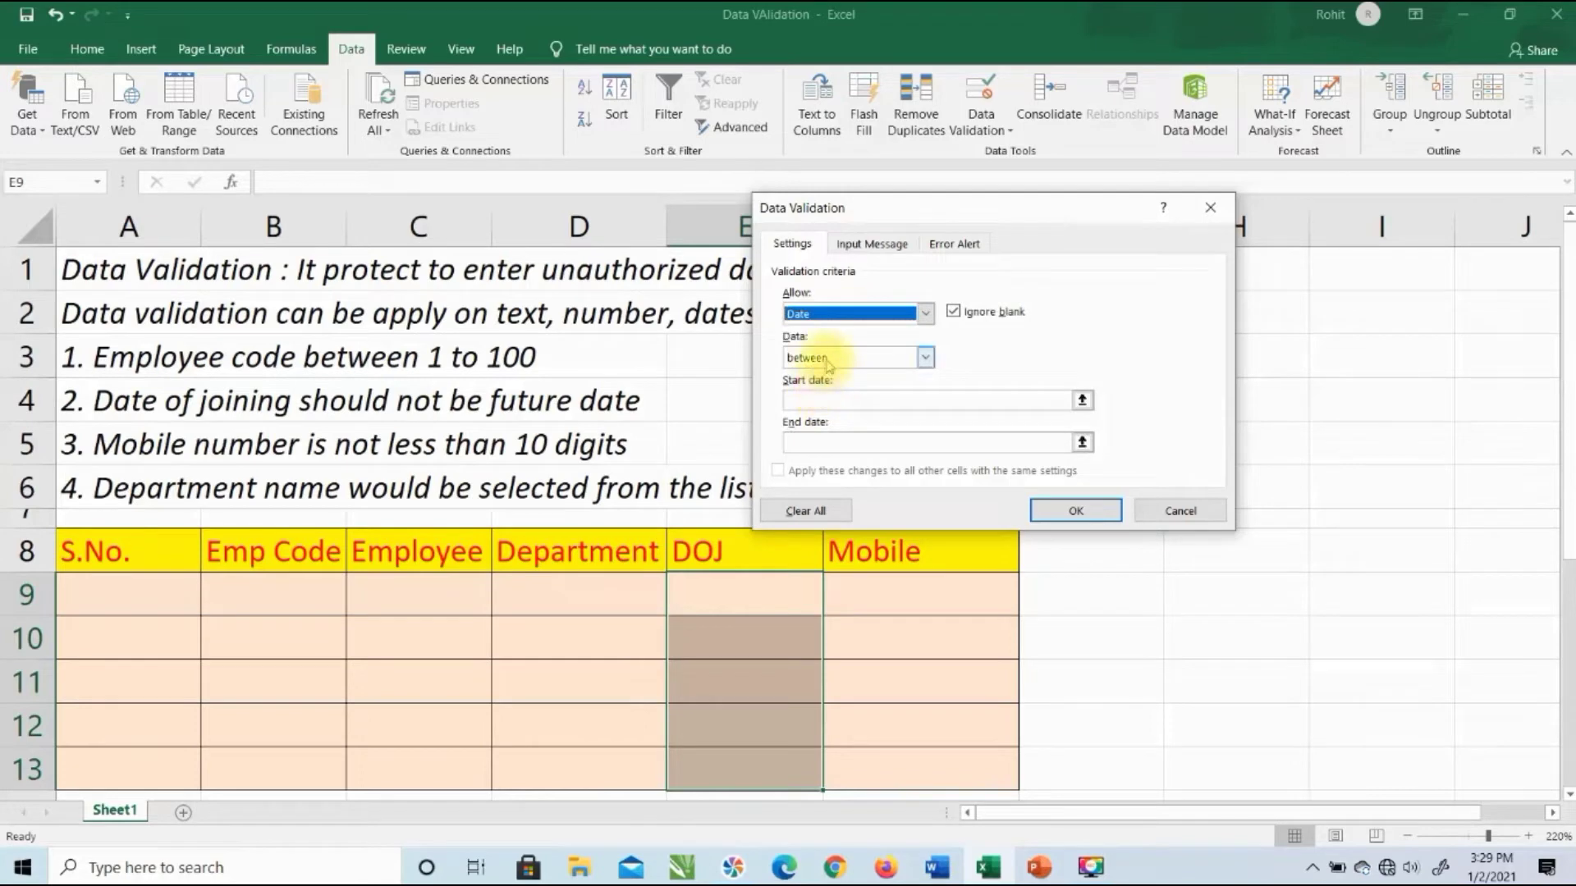
click(832, 360)
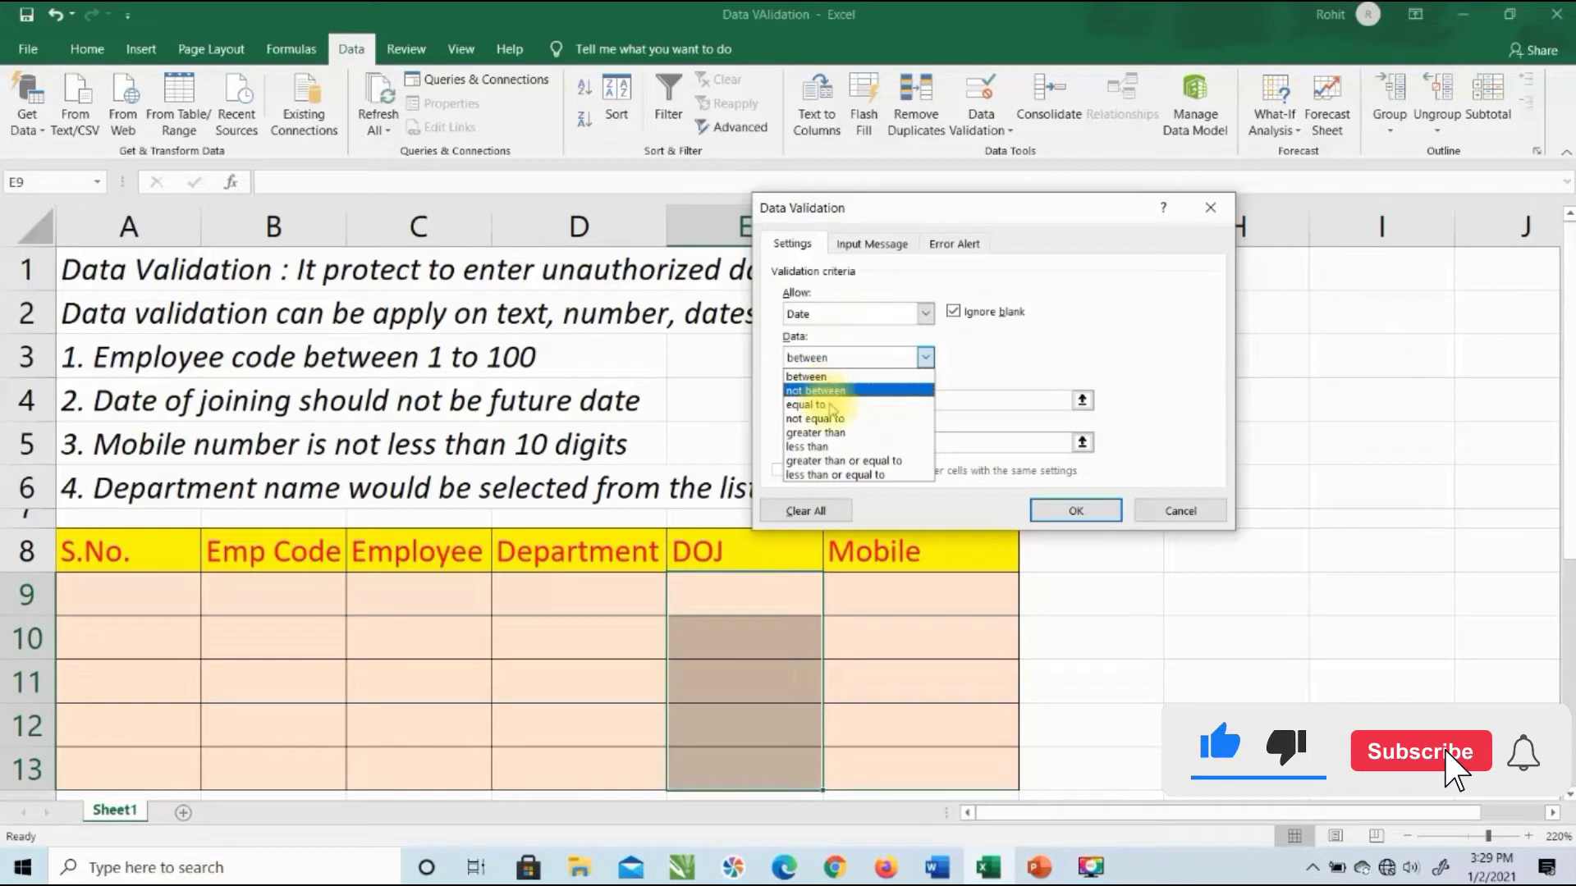
click(841, 475)
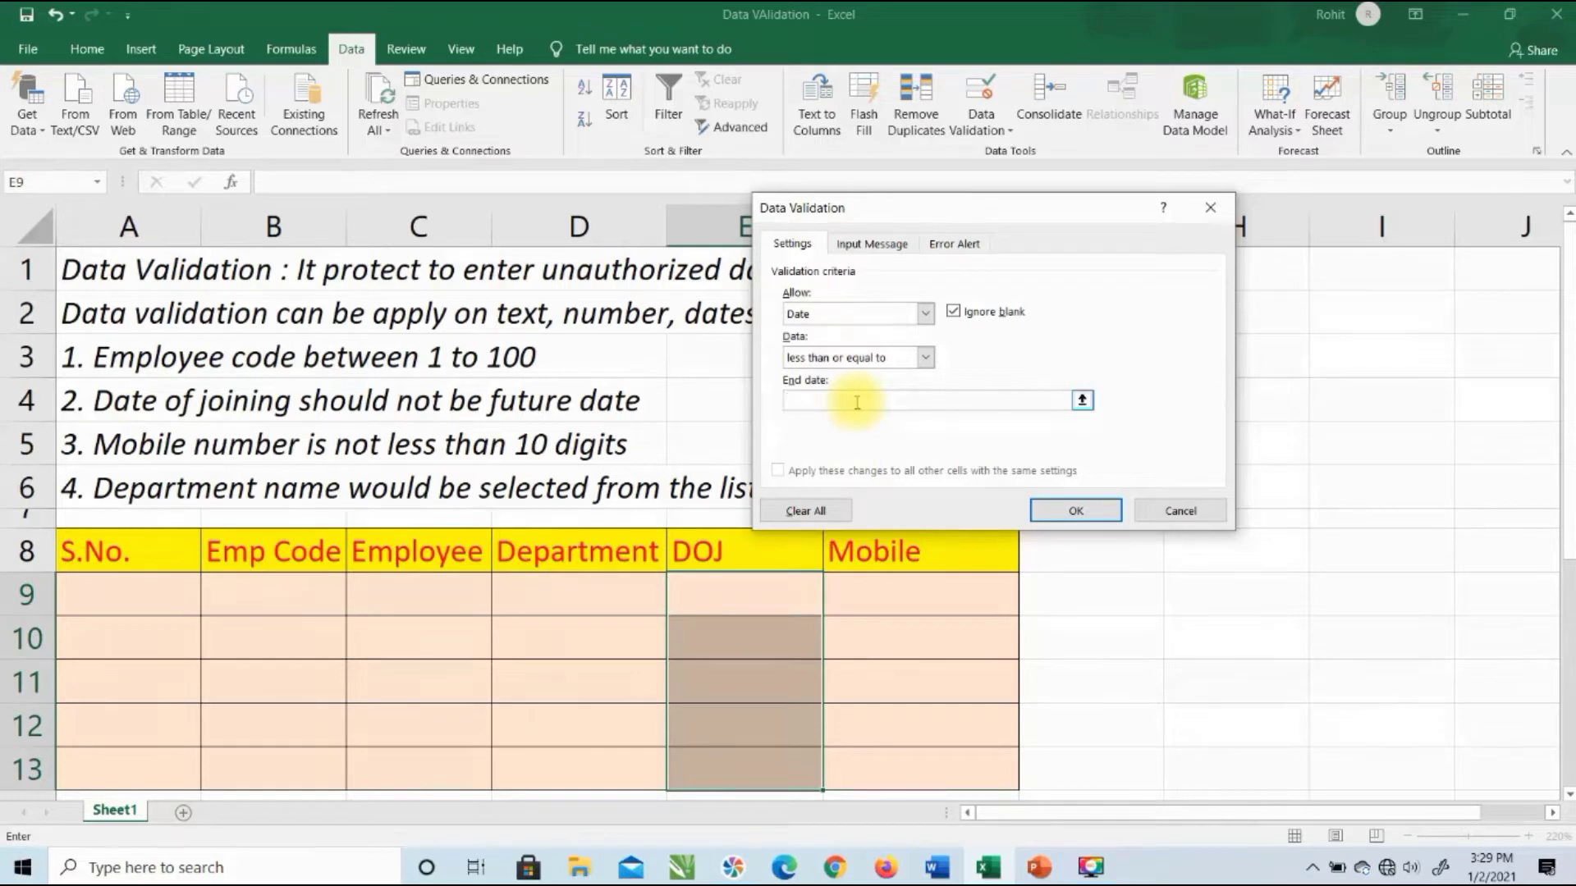
text(=now)
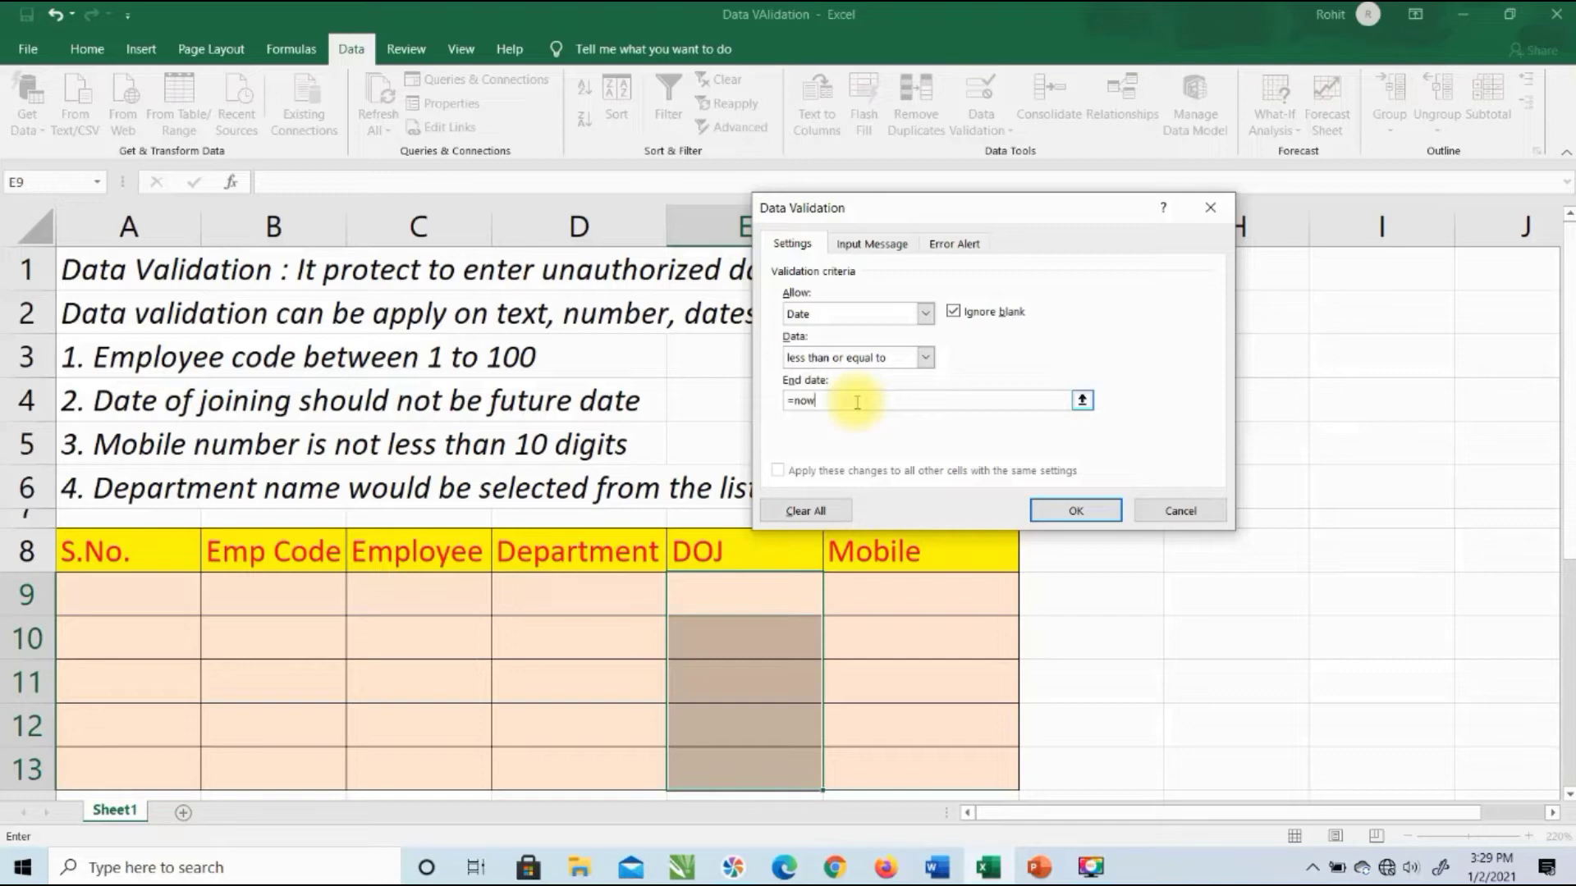
text(())
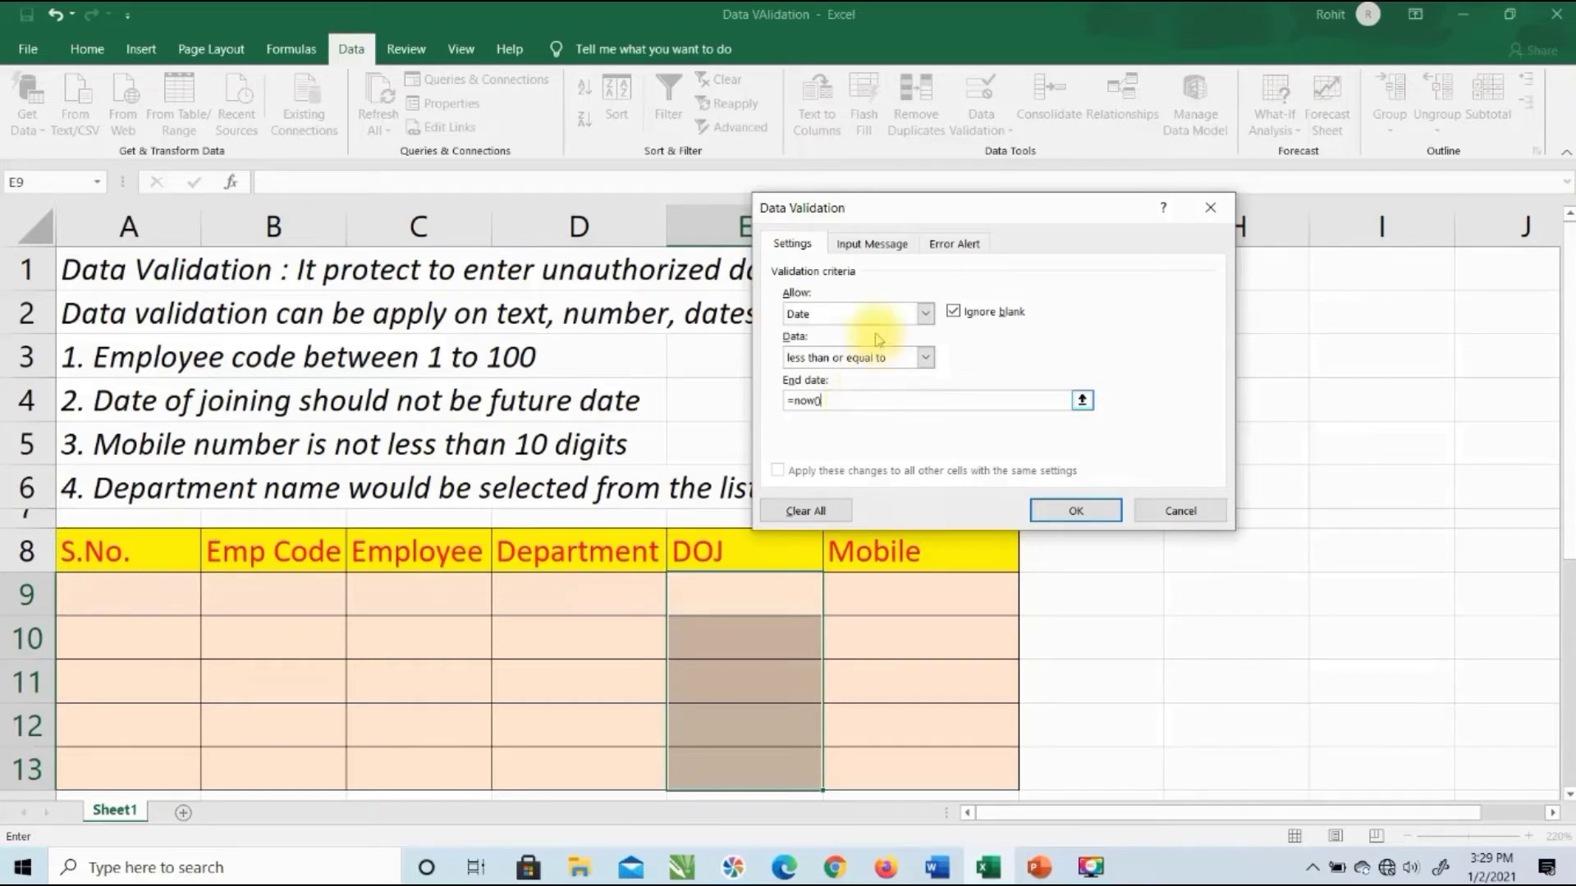
click(954, 244)
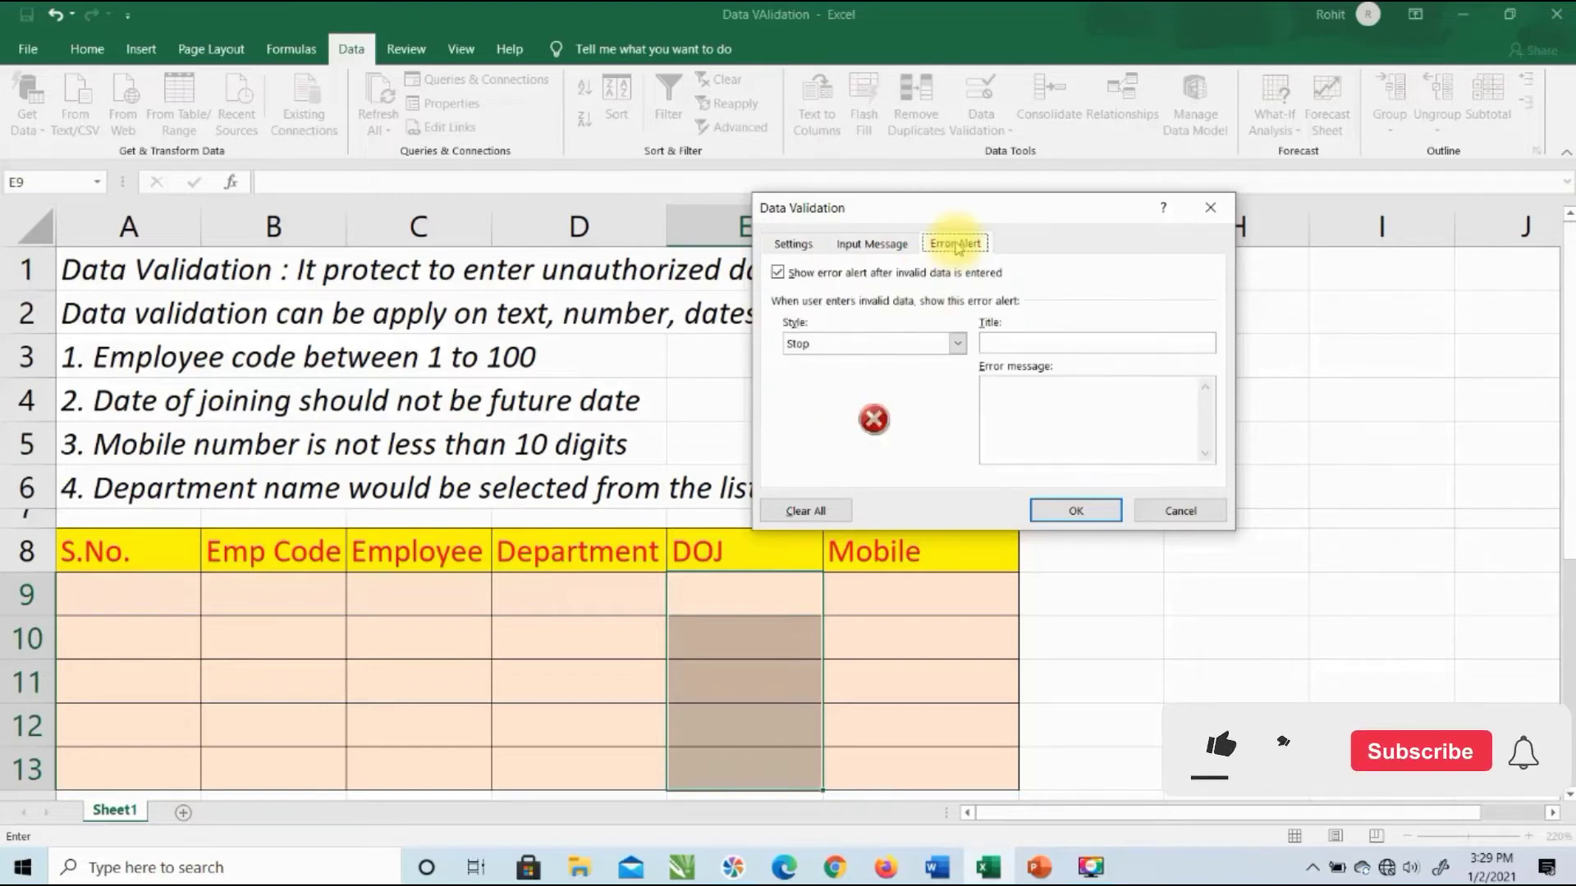
Step: Title the DOJ error alert 'Excel' with message 'Future date's are not allowed', then apply
click(1007, 345)
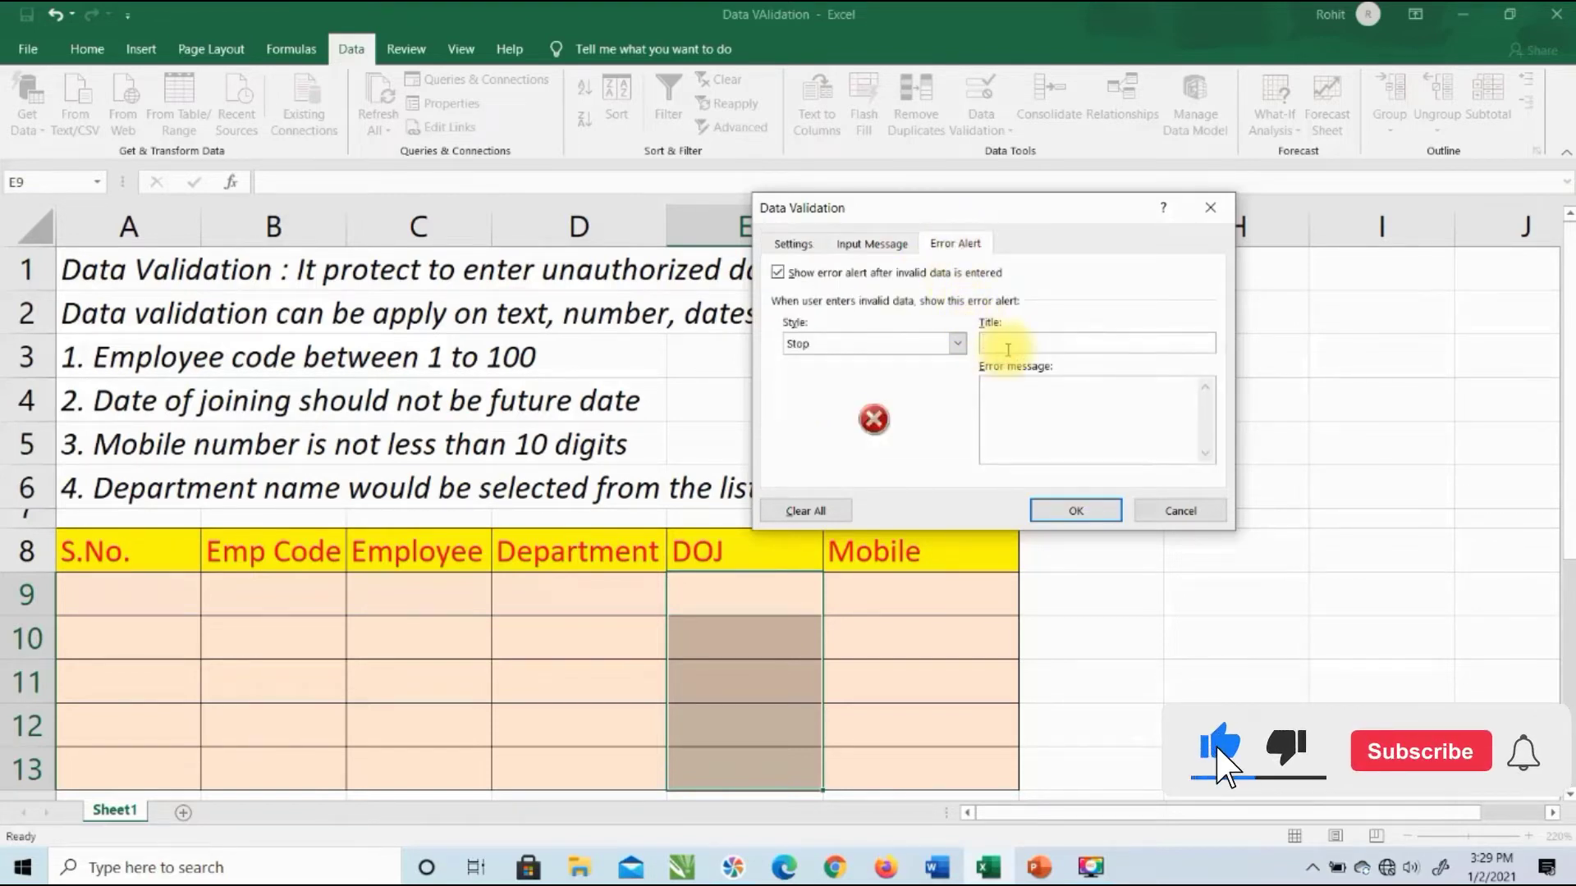
text(Excel)
key(Tab)
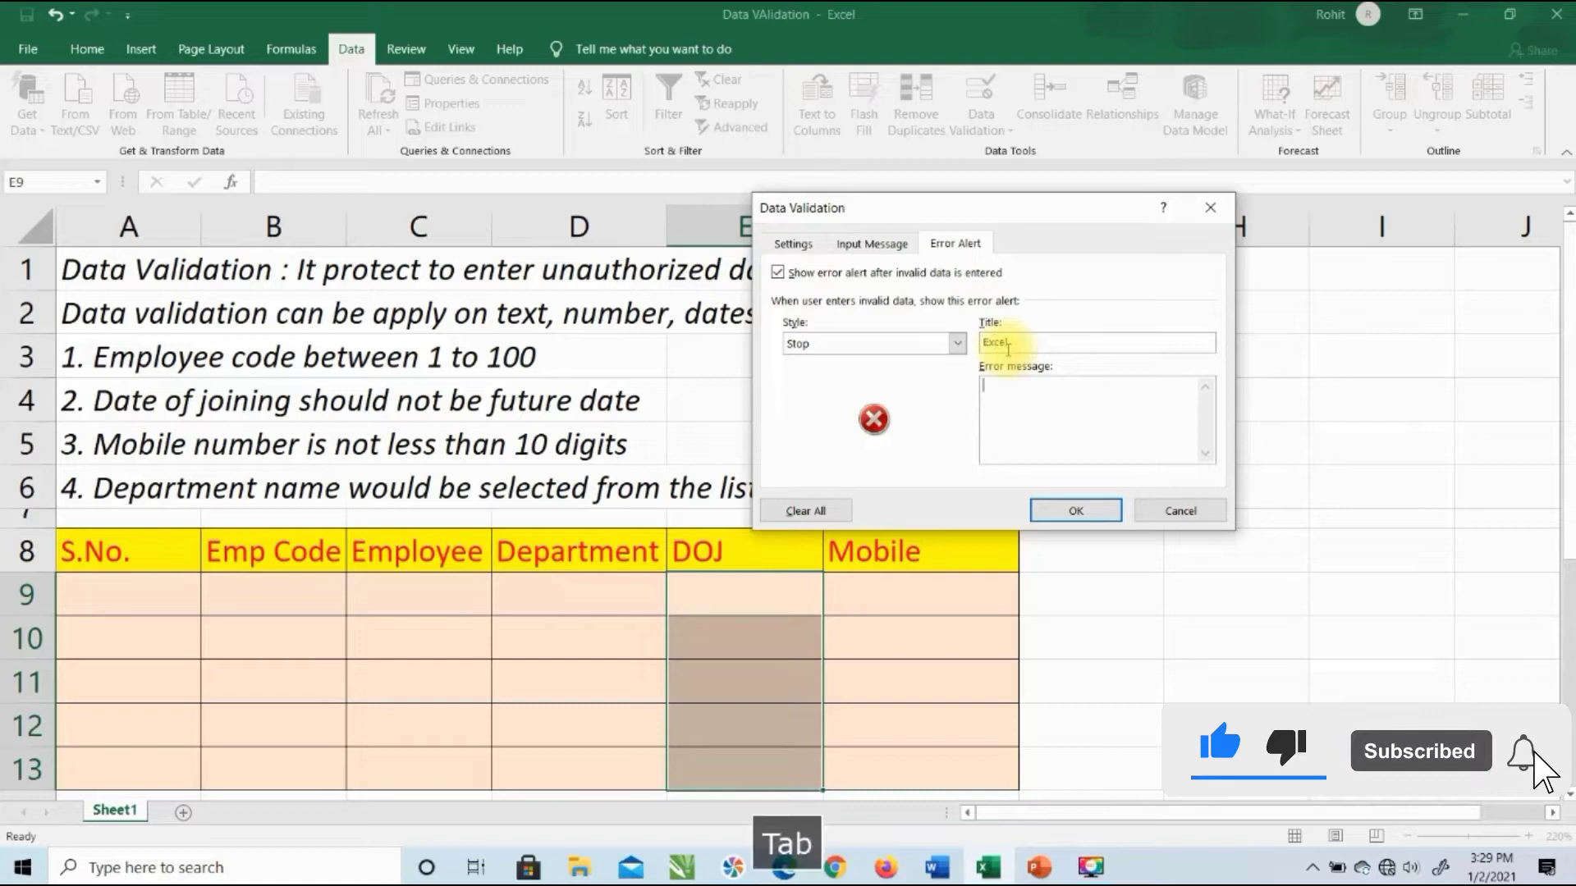
text(Pleas)
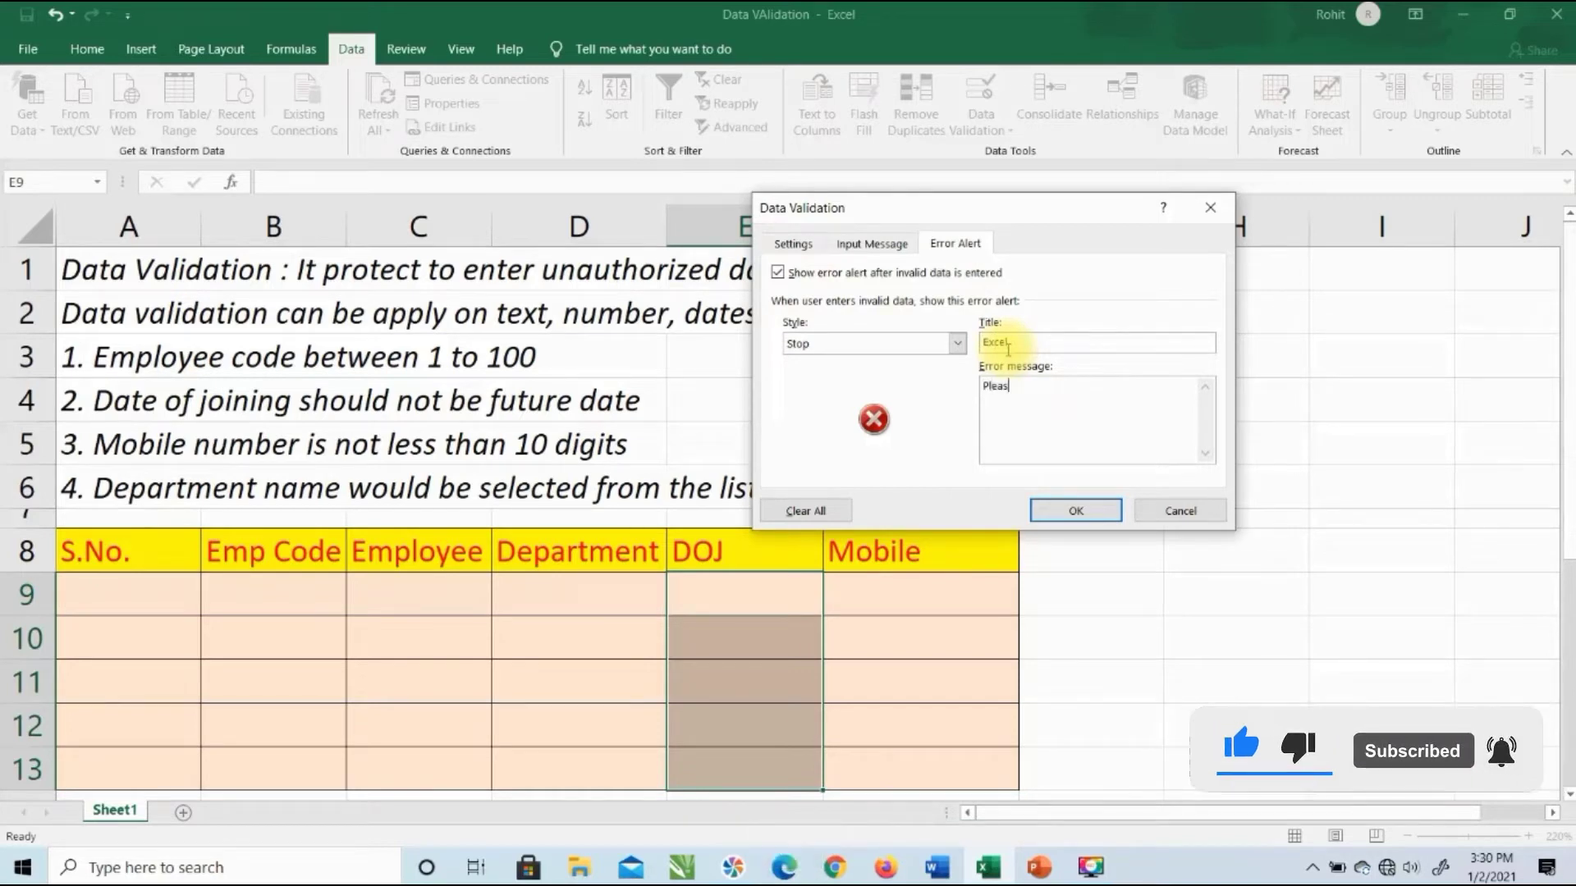
text(se )
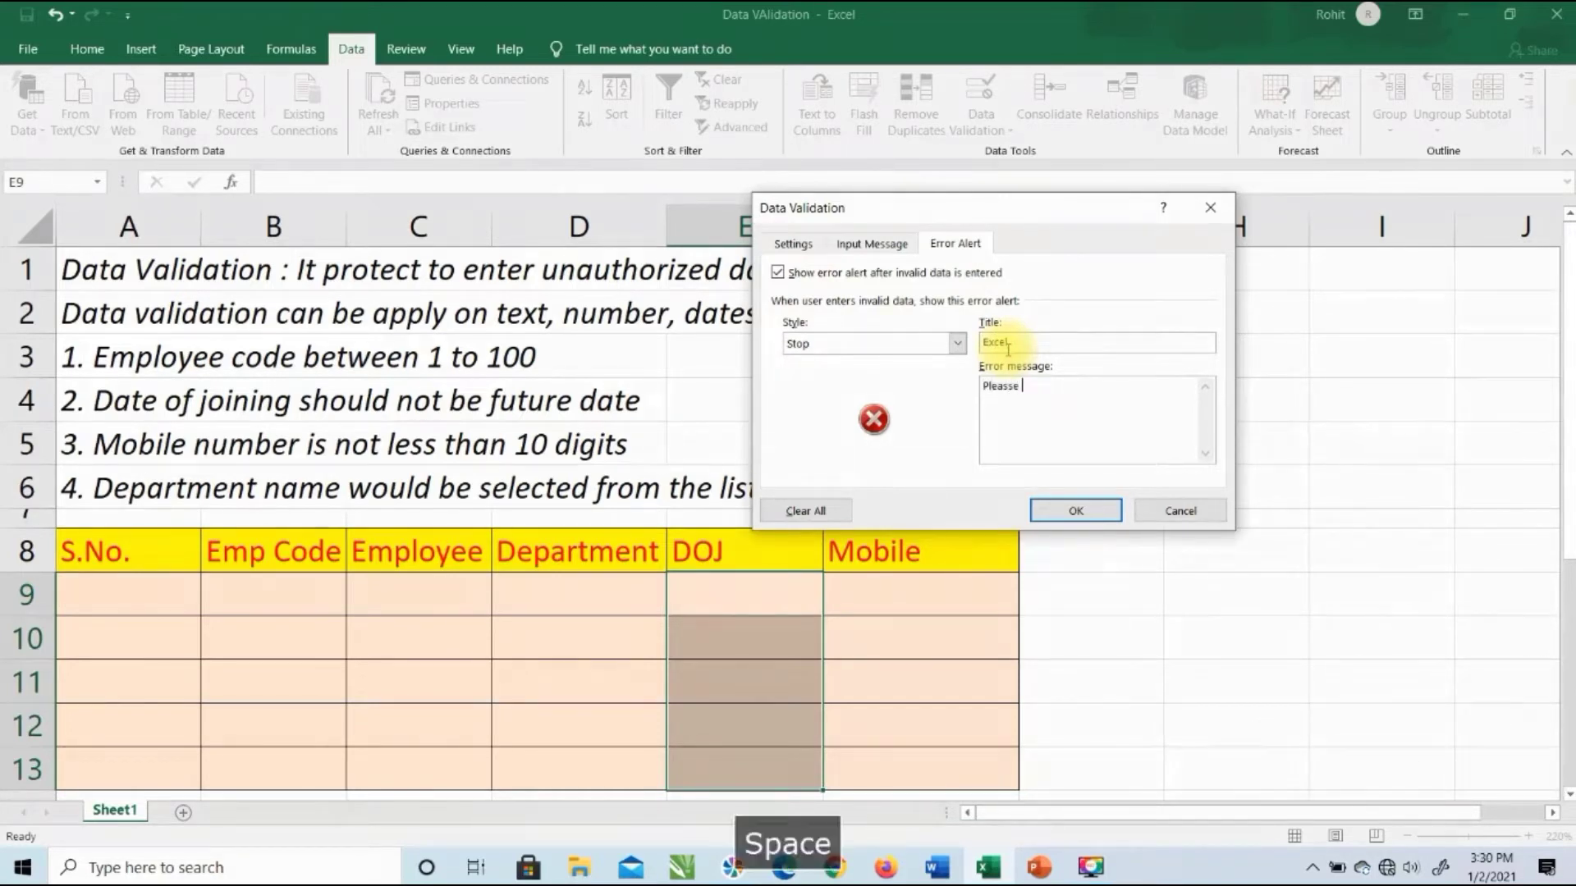
text(ente)
key(BackSpace)
key(BackSpace)
key(BackSpace)
key(BackSpace)
key(BackSpace)
key(BackSpace)
key(BackSpace)
key(BackSpace)
key(BackSpace)
key(BackSpace)
key(BackSpace)
key(BackSpace)
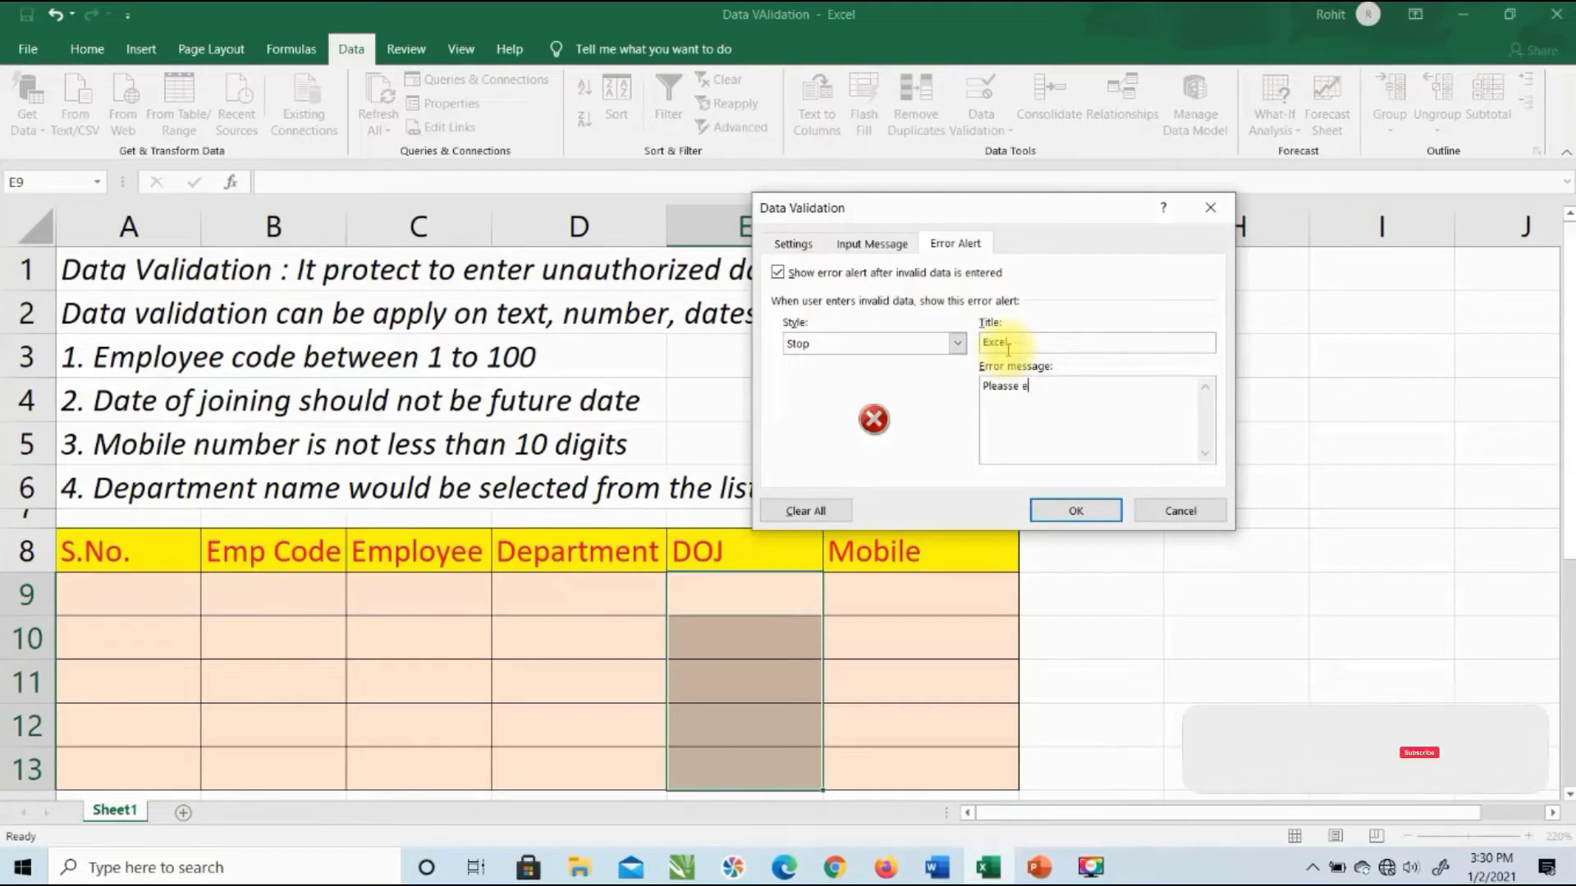
text(Future)
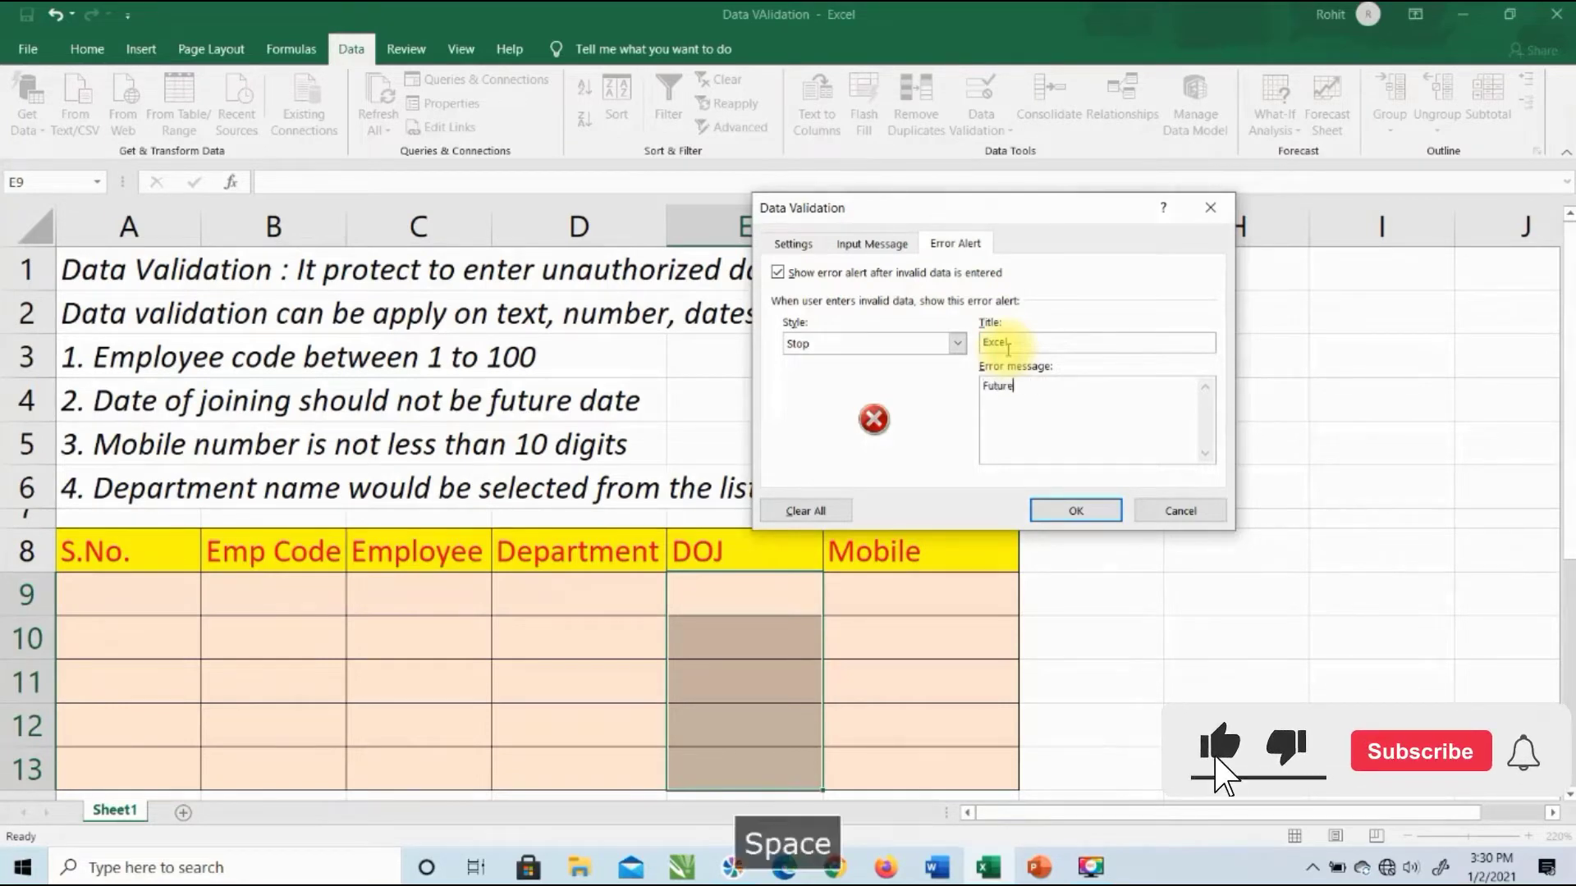
text( date's are not allowed)
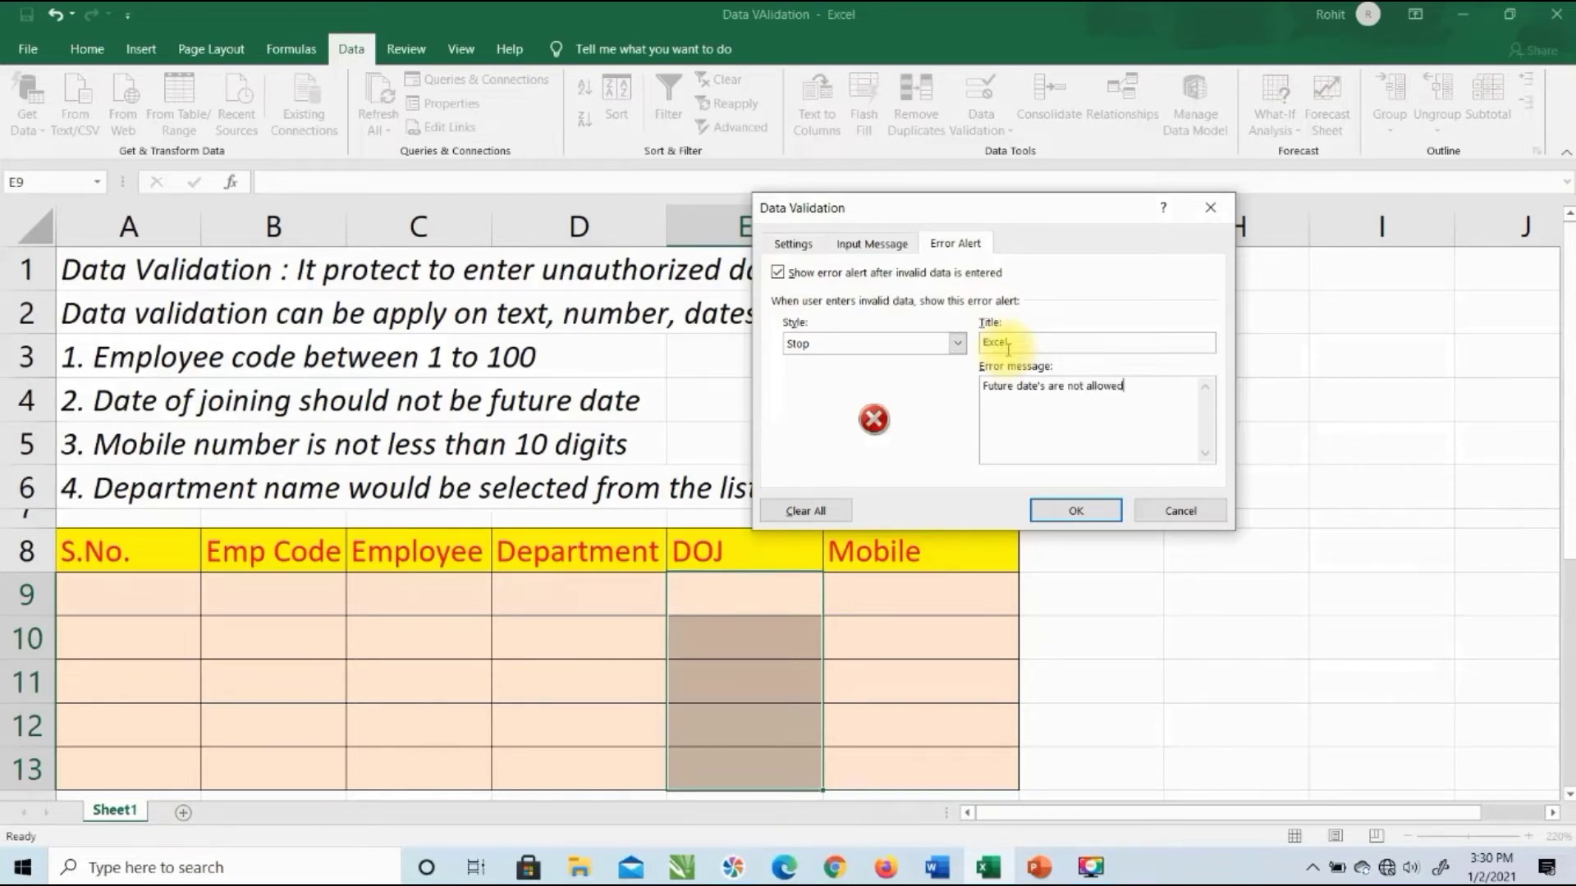
click(1069, 510)
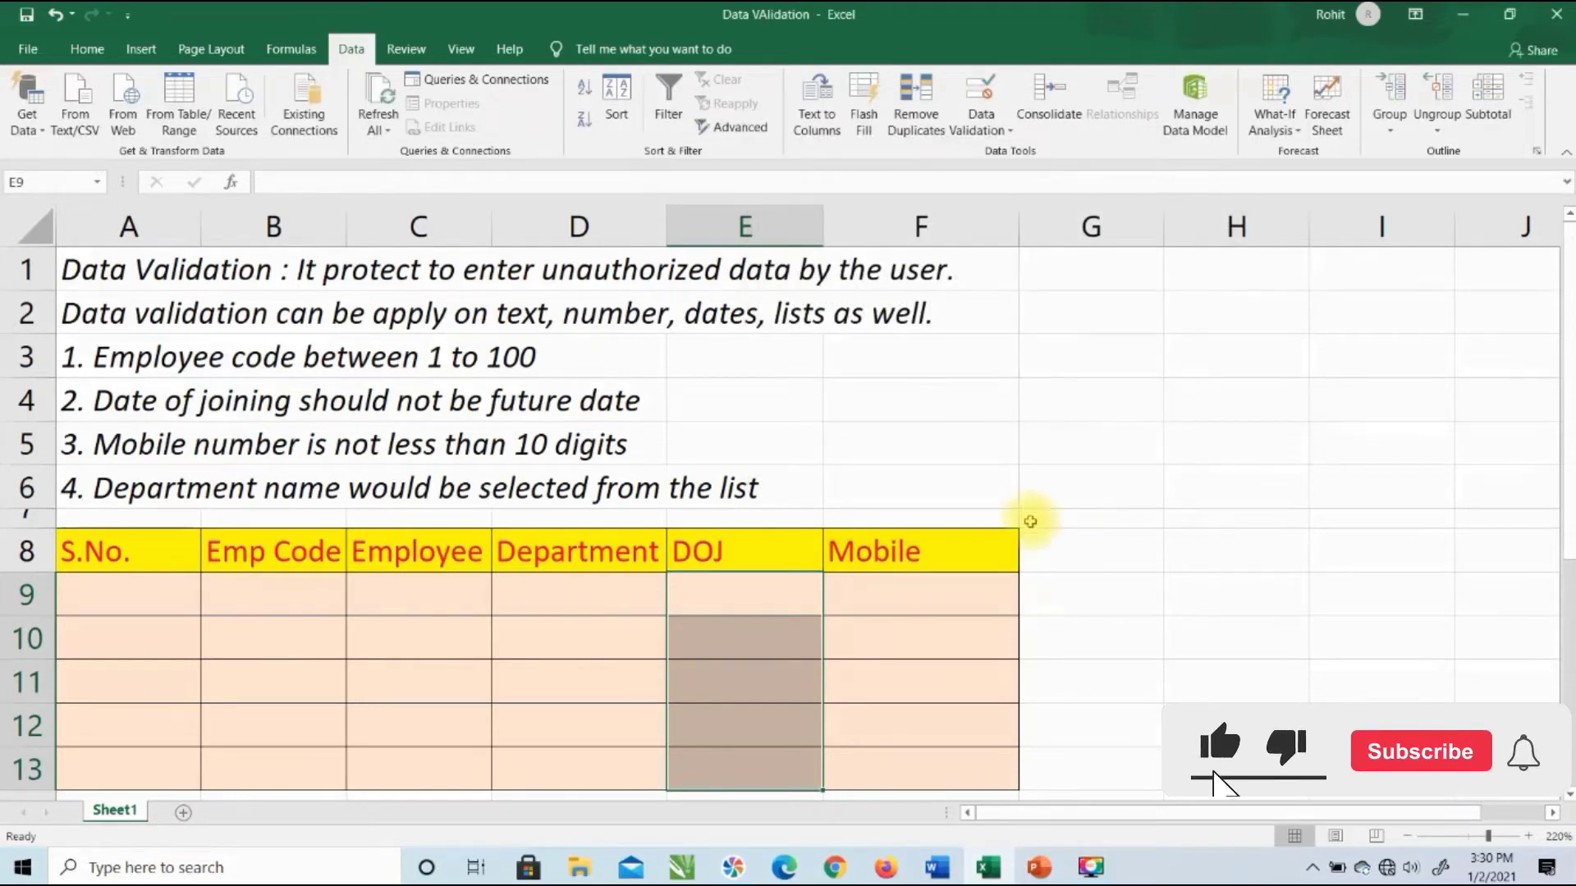
Step: Enter DOJ dates 1/2/2020 in E9 and 1/3/2020 in E10
click(763, 587)
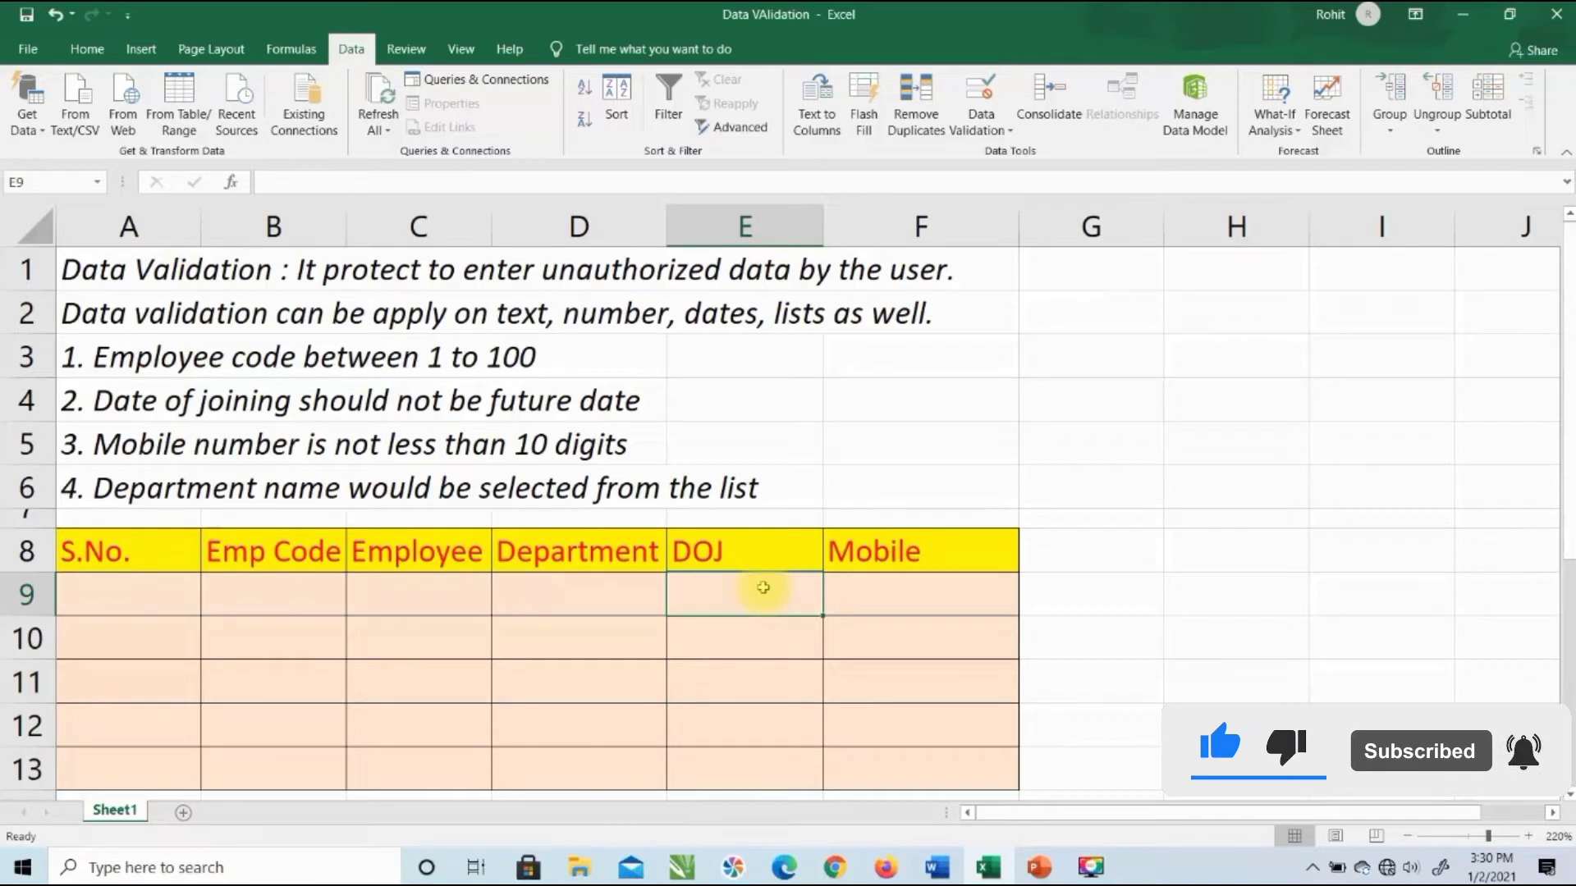
text(01)
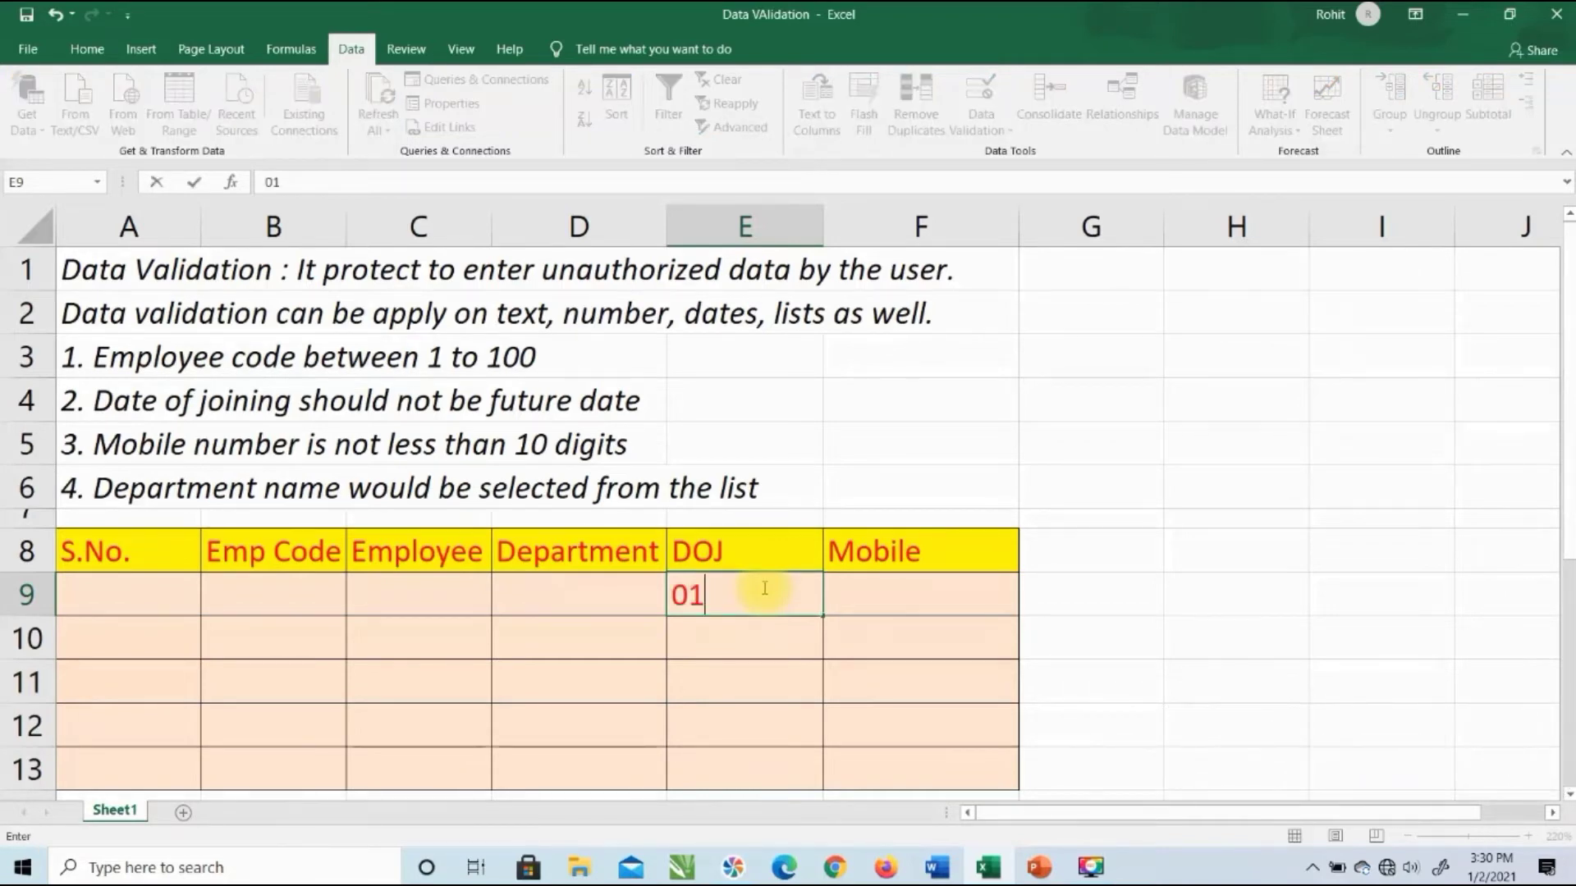
text(/02/2020)
key(Return)
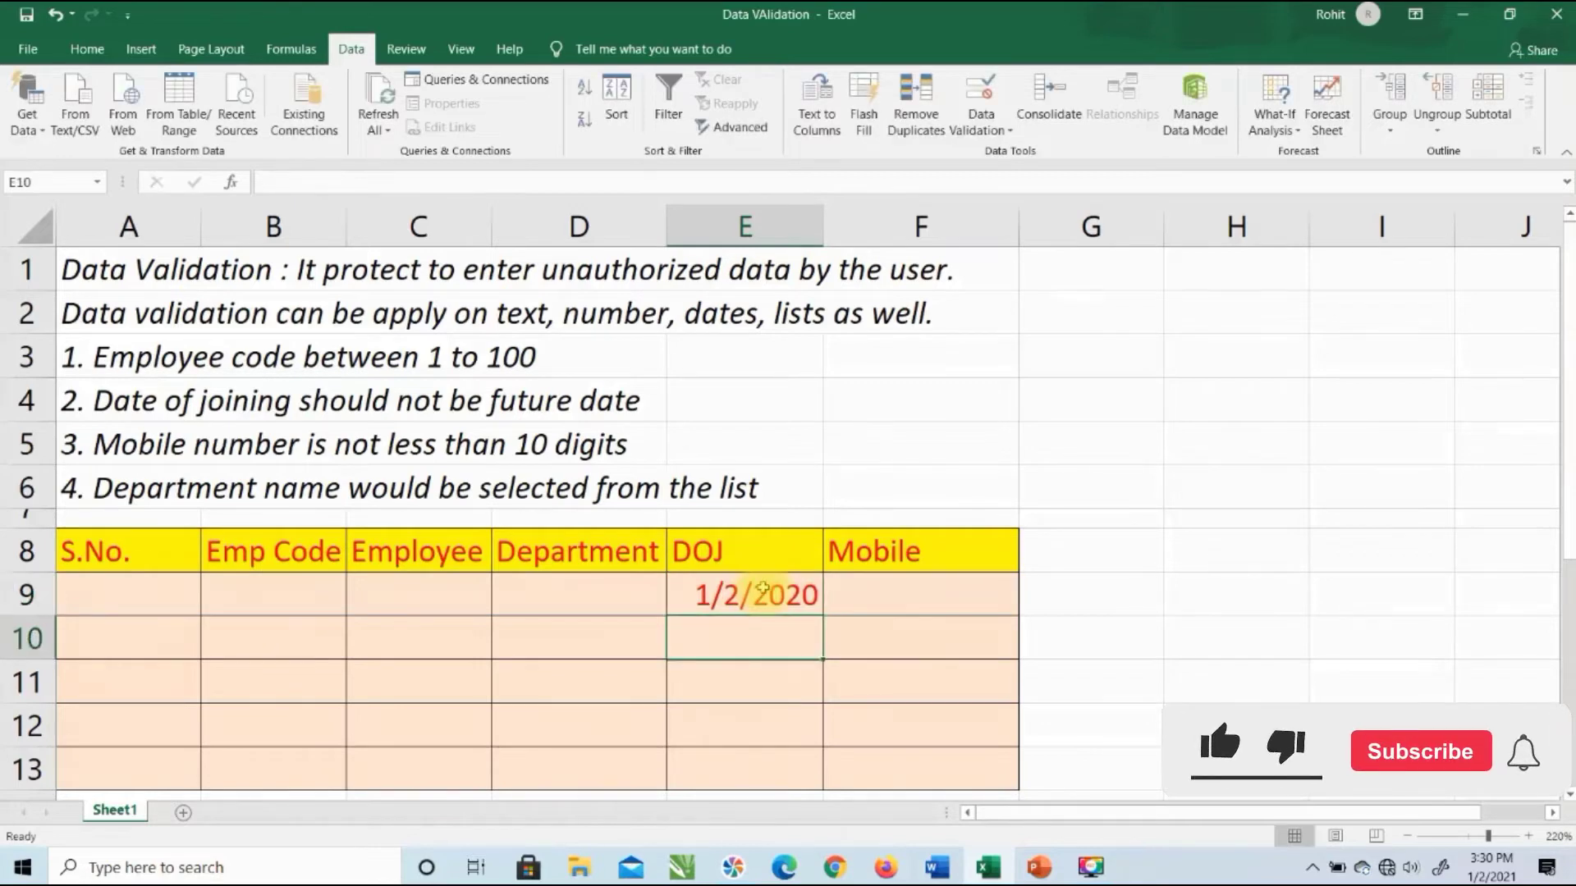
text(1/)
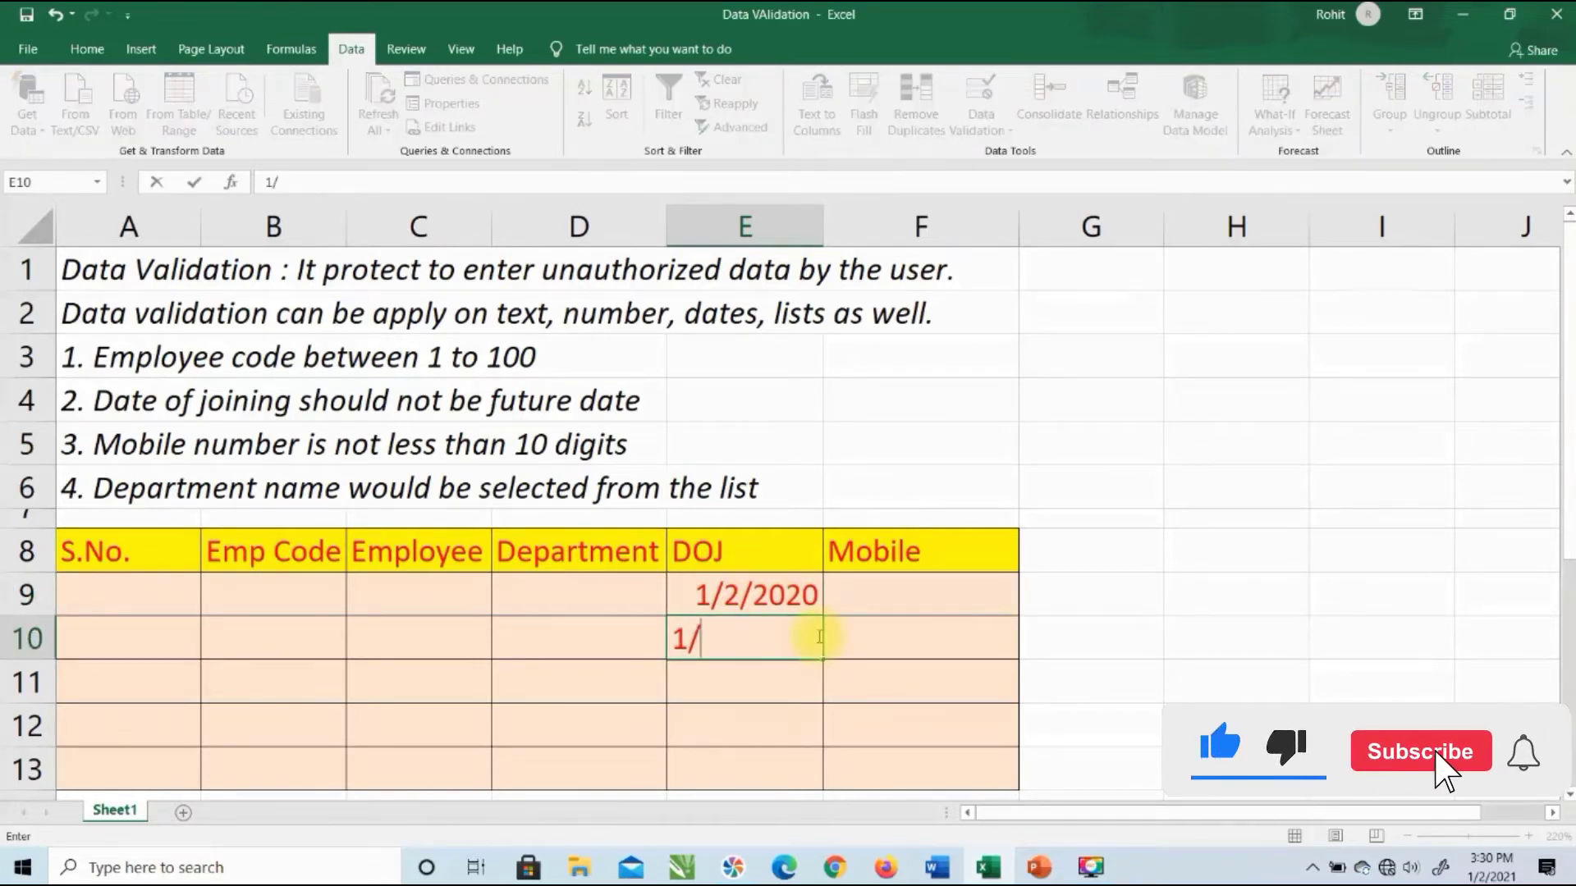
text(03/2020)
key(Return)
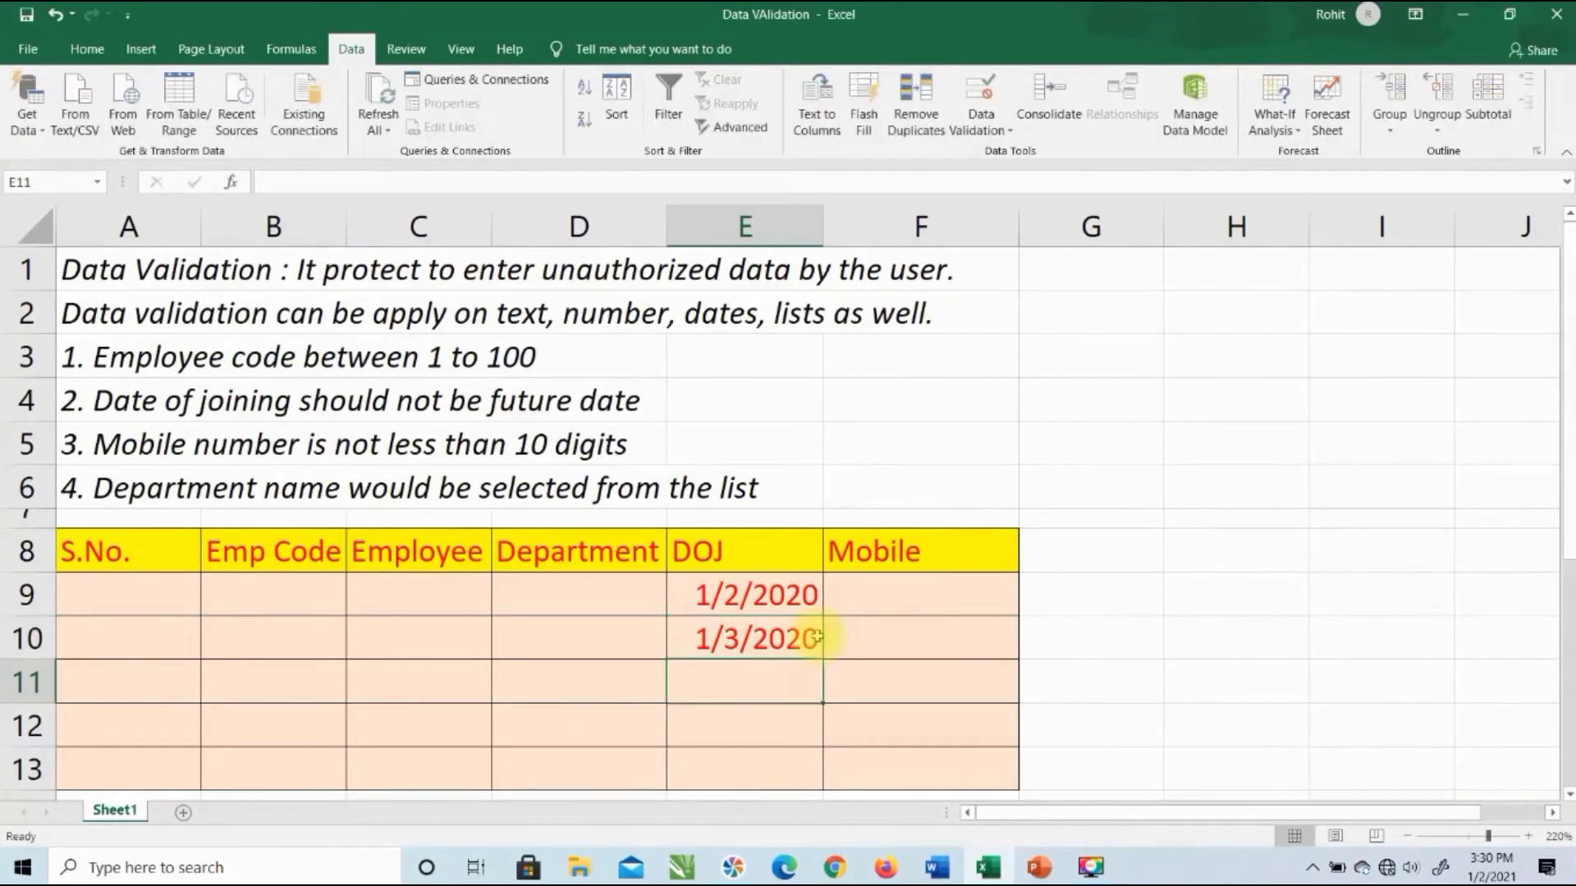
Step: Check that future date 1/3/2021 is rejected in E11, then enter 1/2/2021 there instead
text(1)
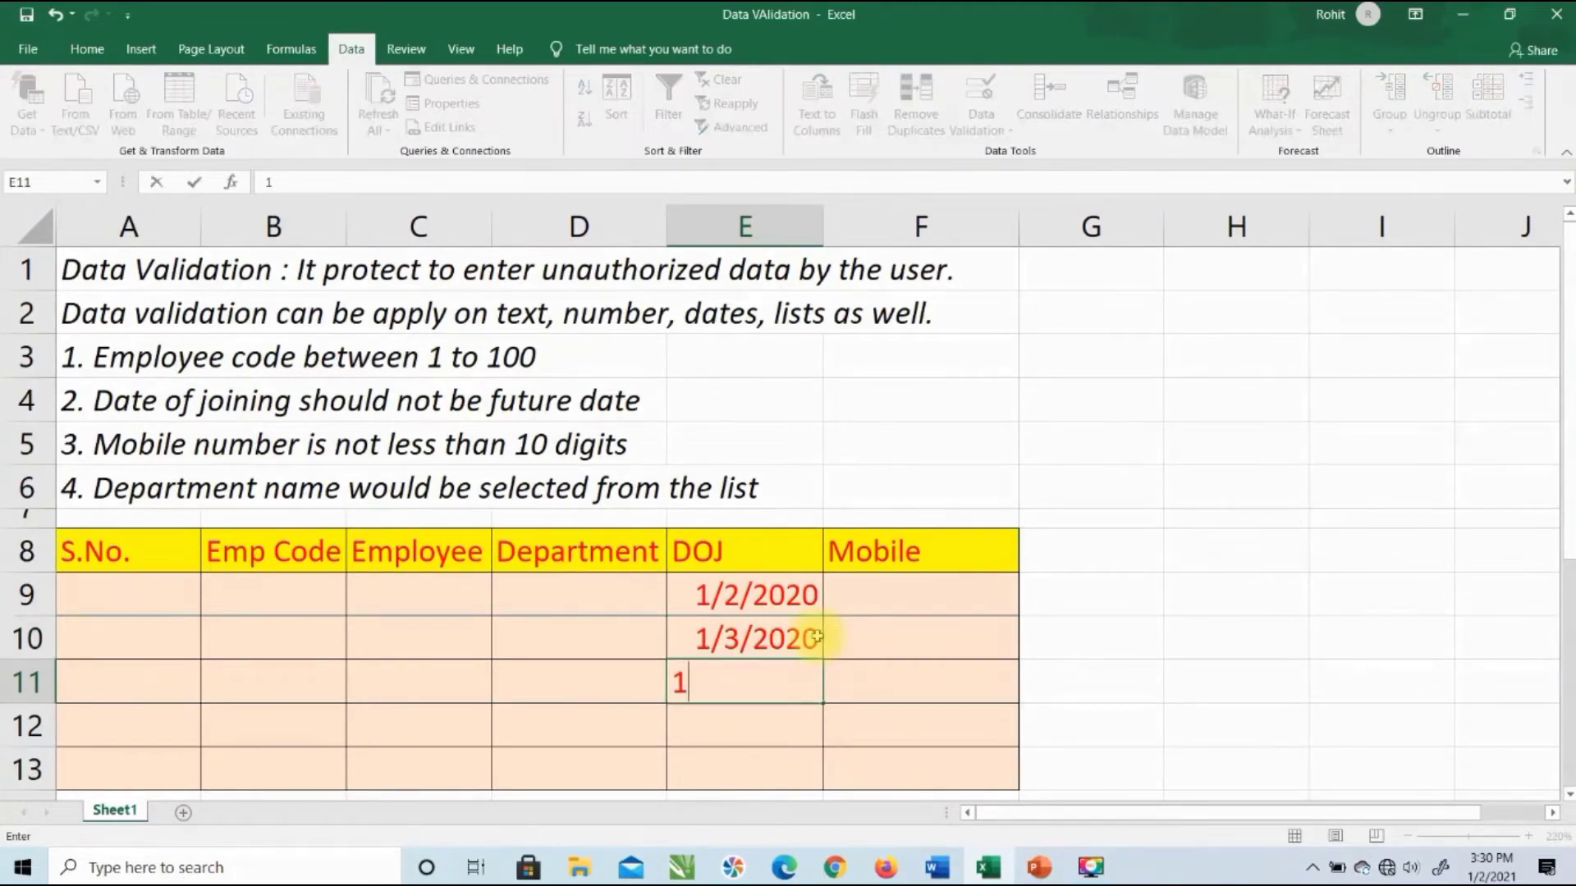
text(/3/2021)
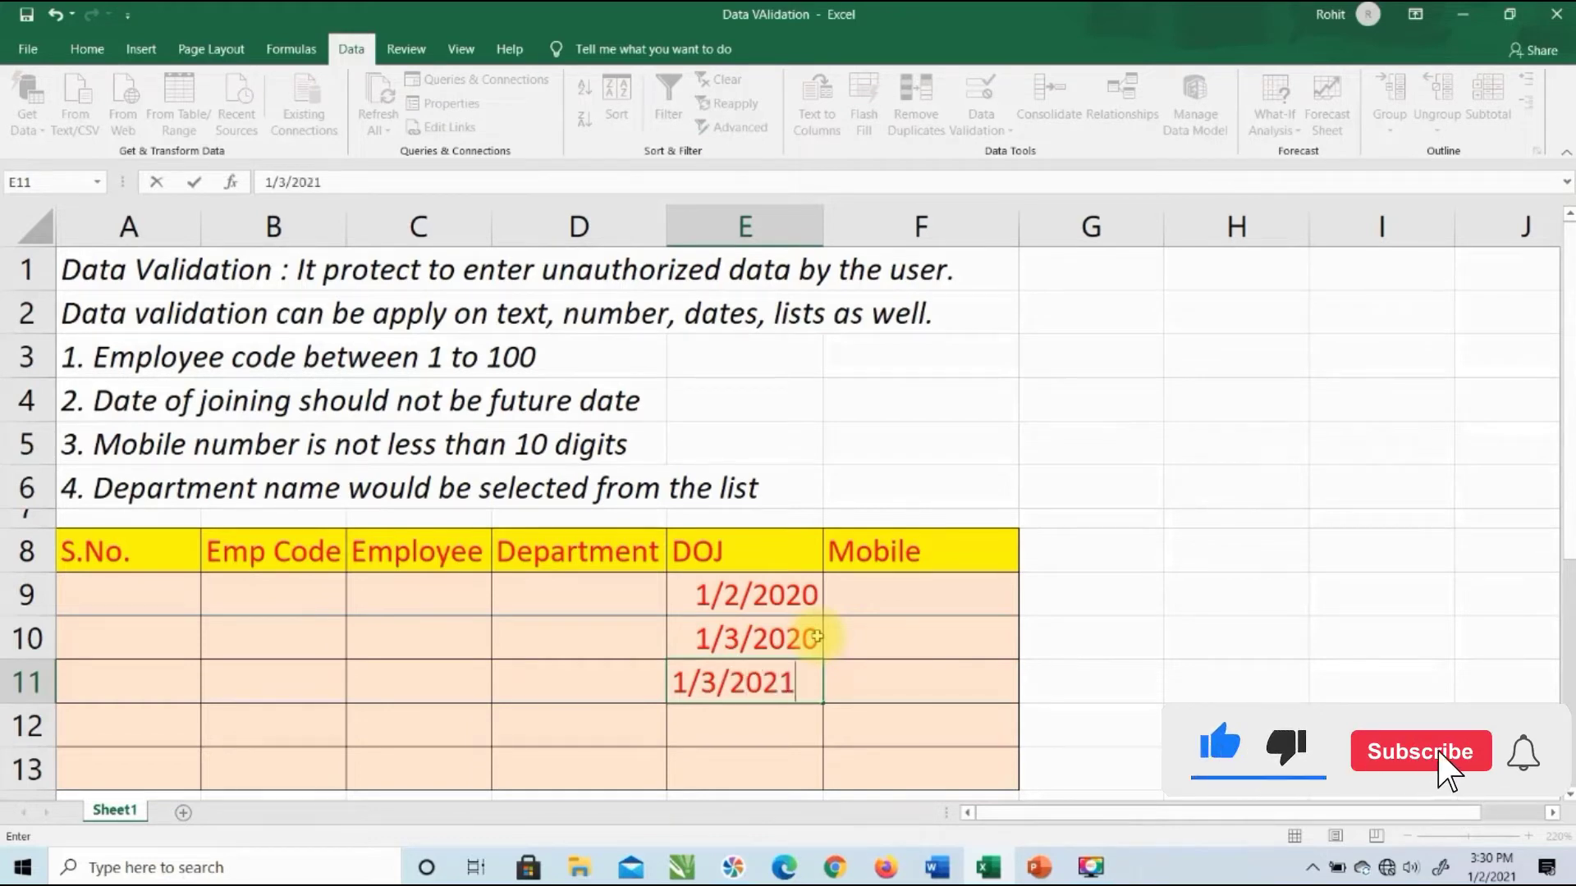
key(Return)
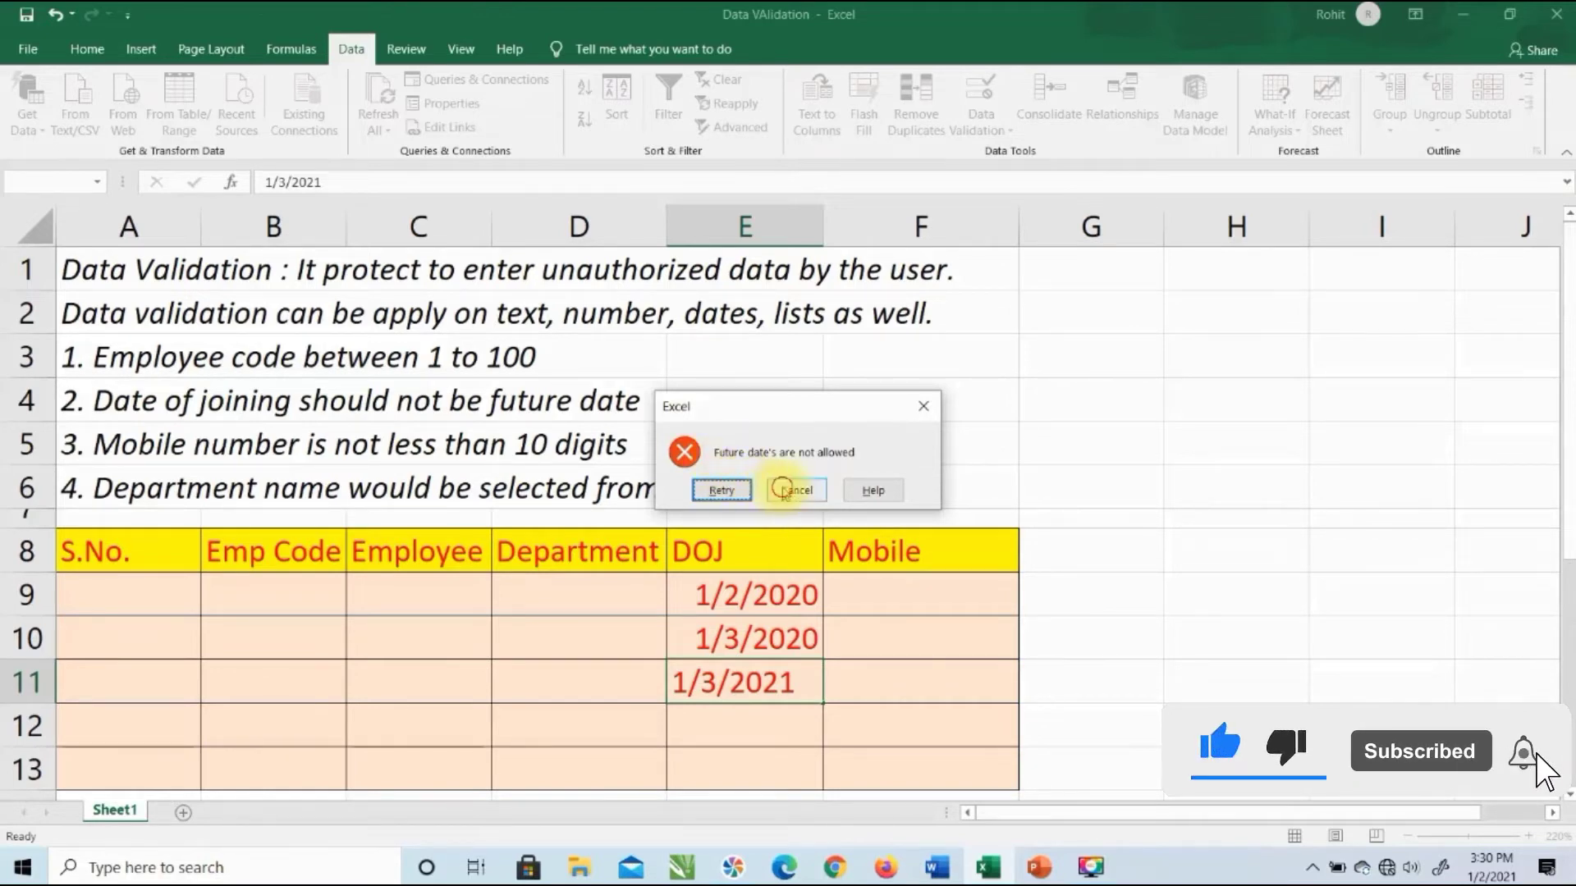
click(794, 495)
text(1/02/202)
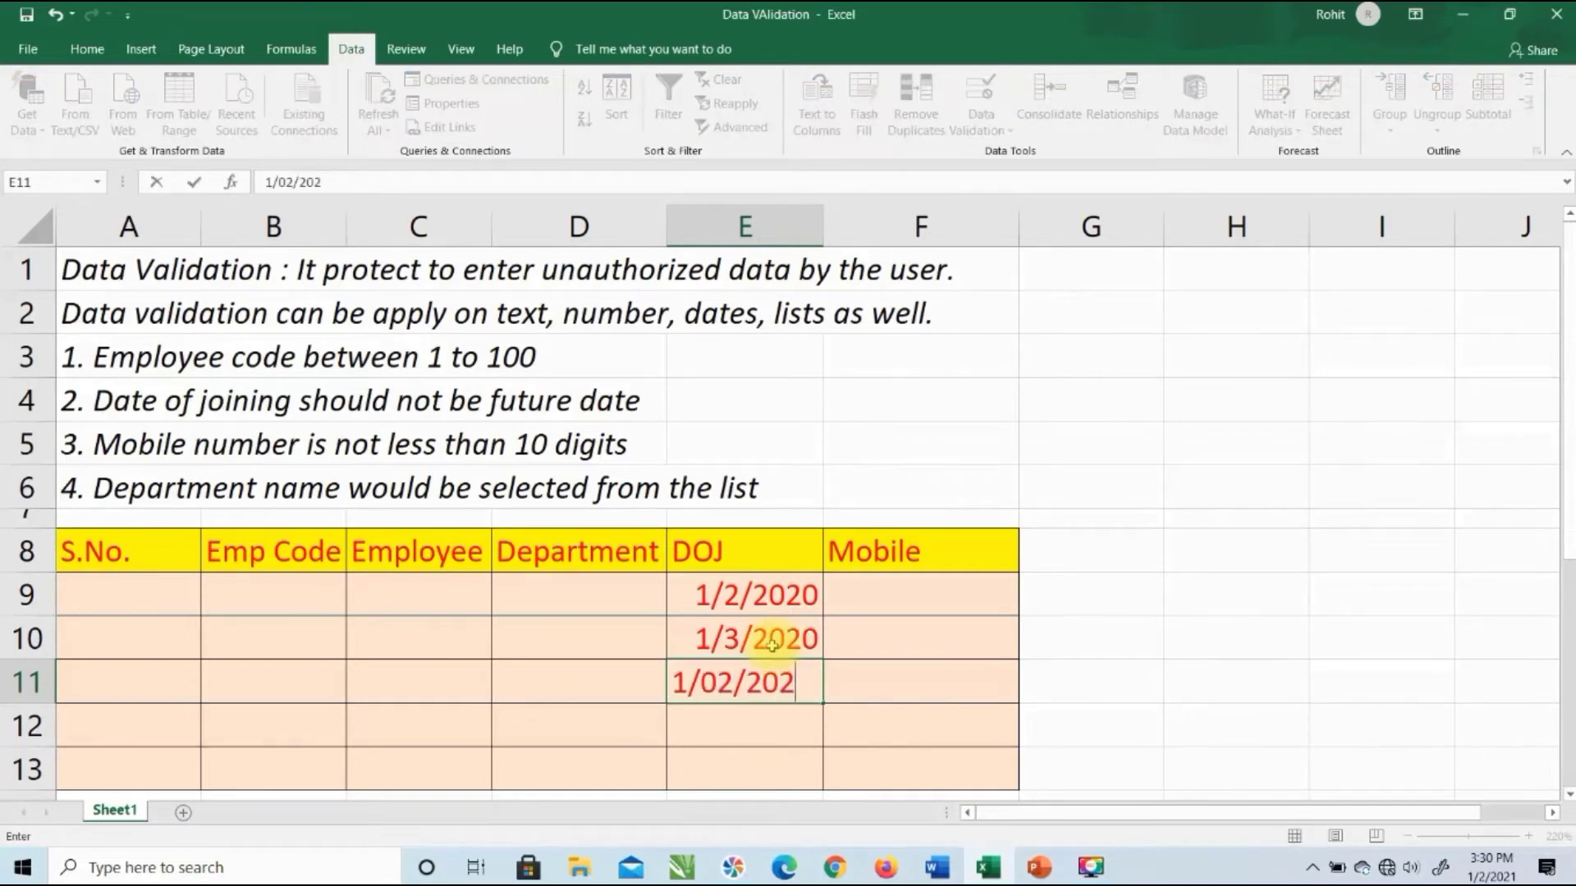
text(1)
key(Return)
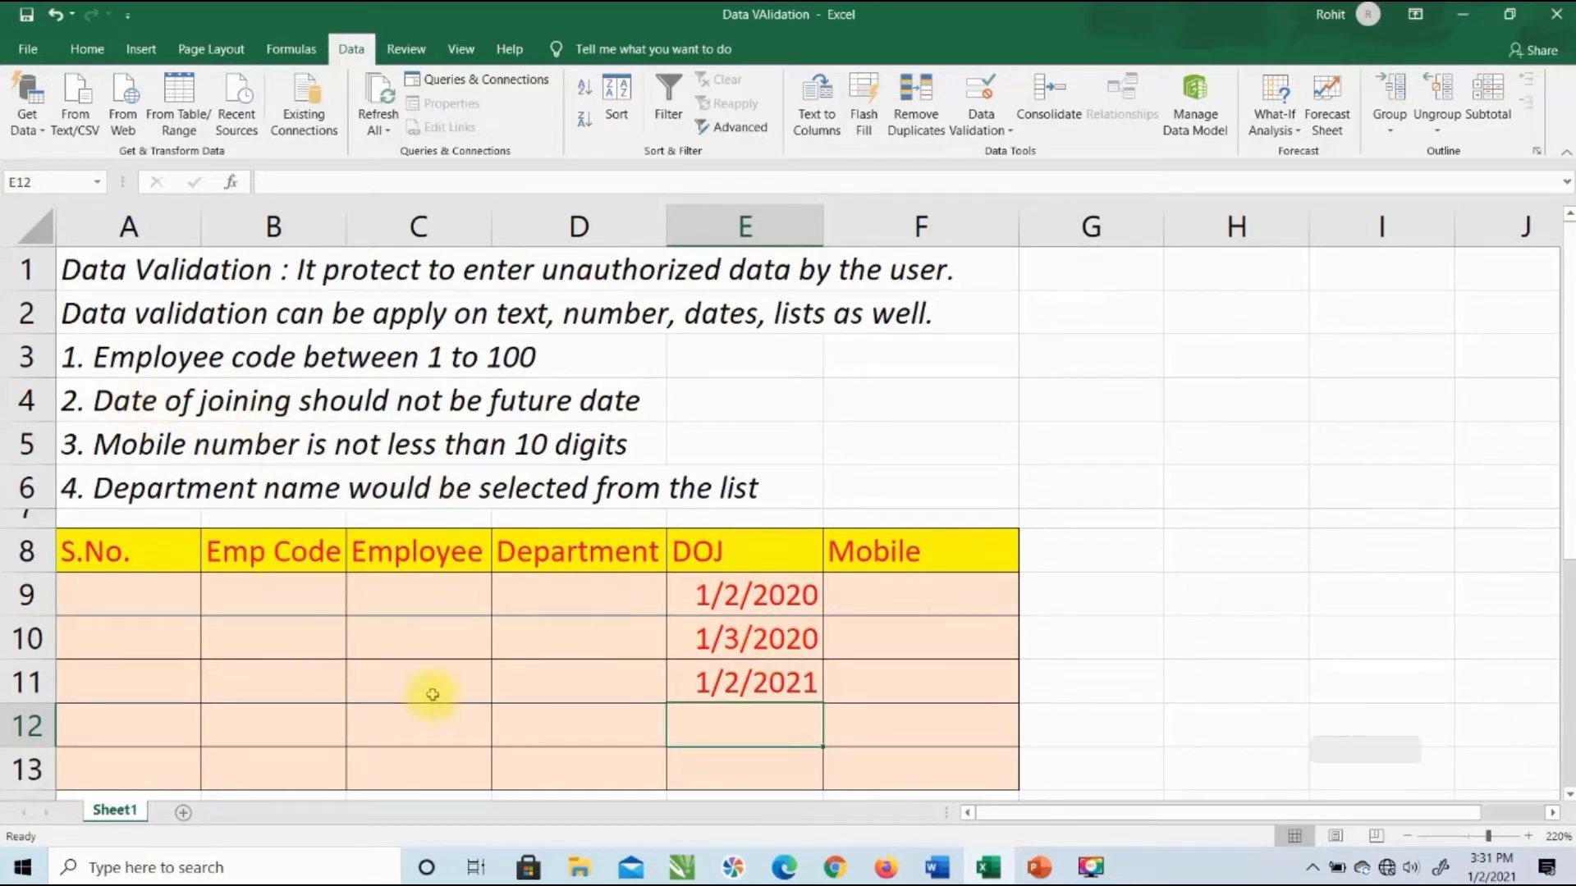
Step: Give B9:B13 a Data Validation rule allowing whole numbers between 1 and 100
drag(321, 595, 310, 759)
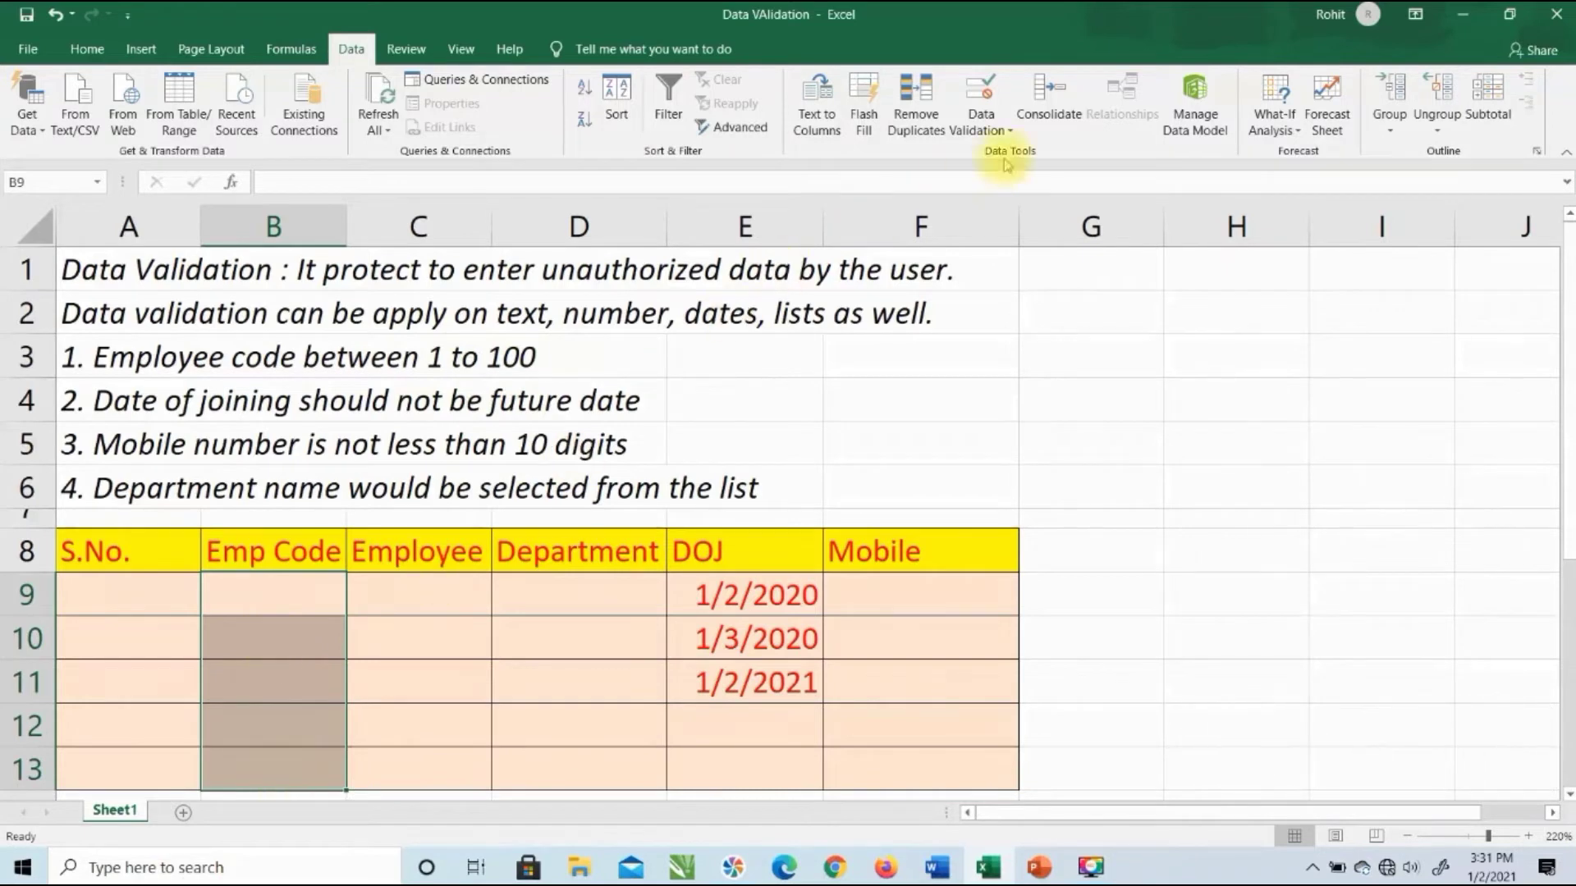
click(983, 90)
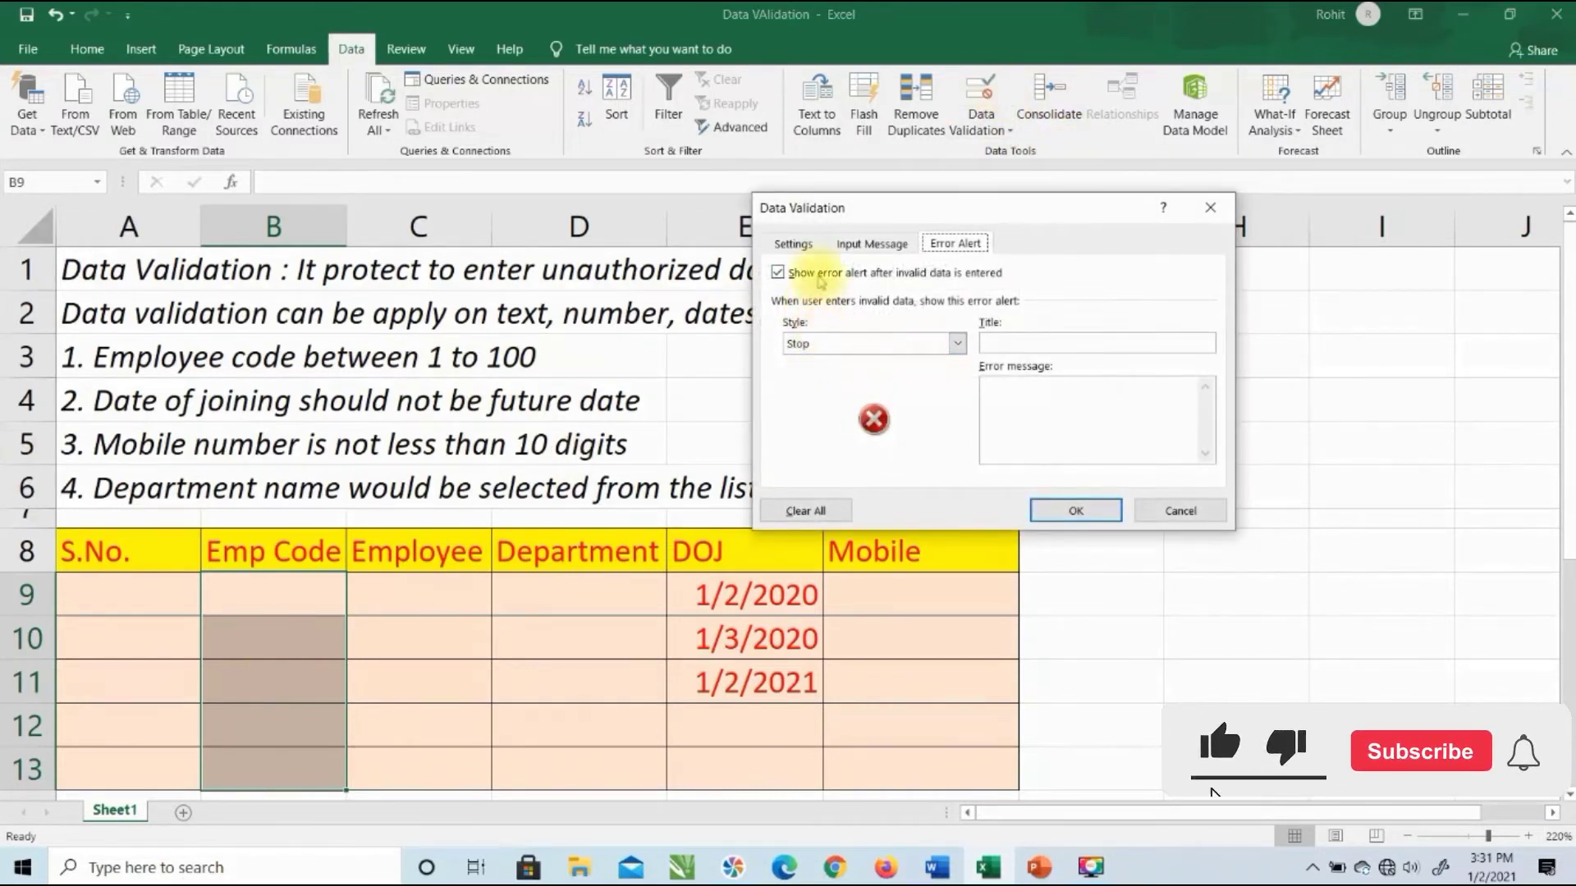
click(795, 243)
click(845, 314)
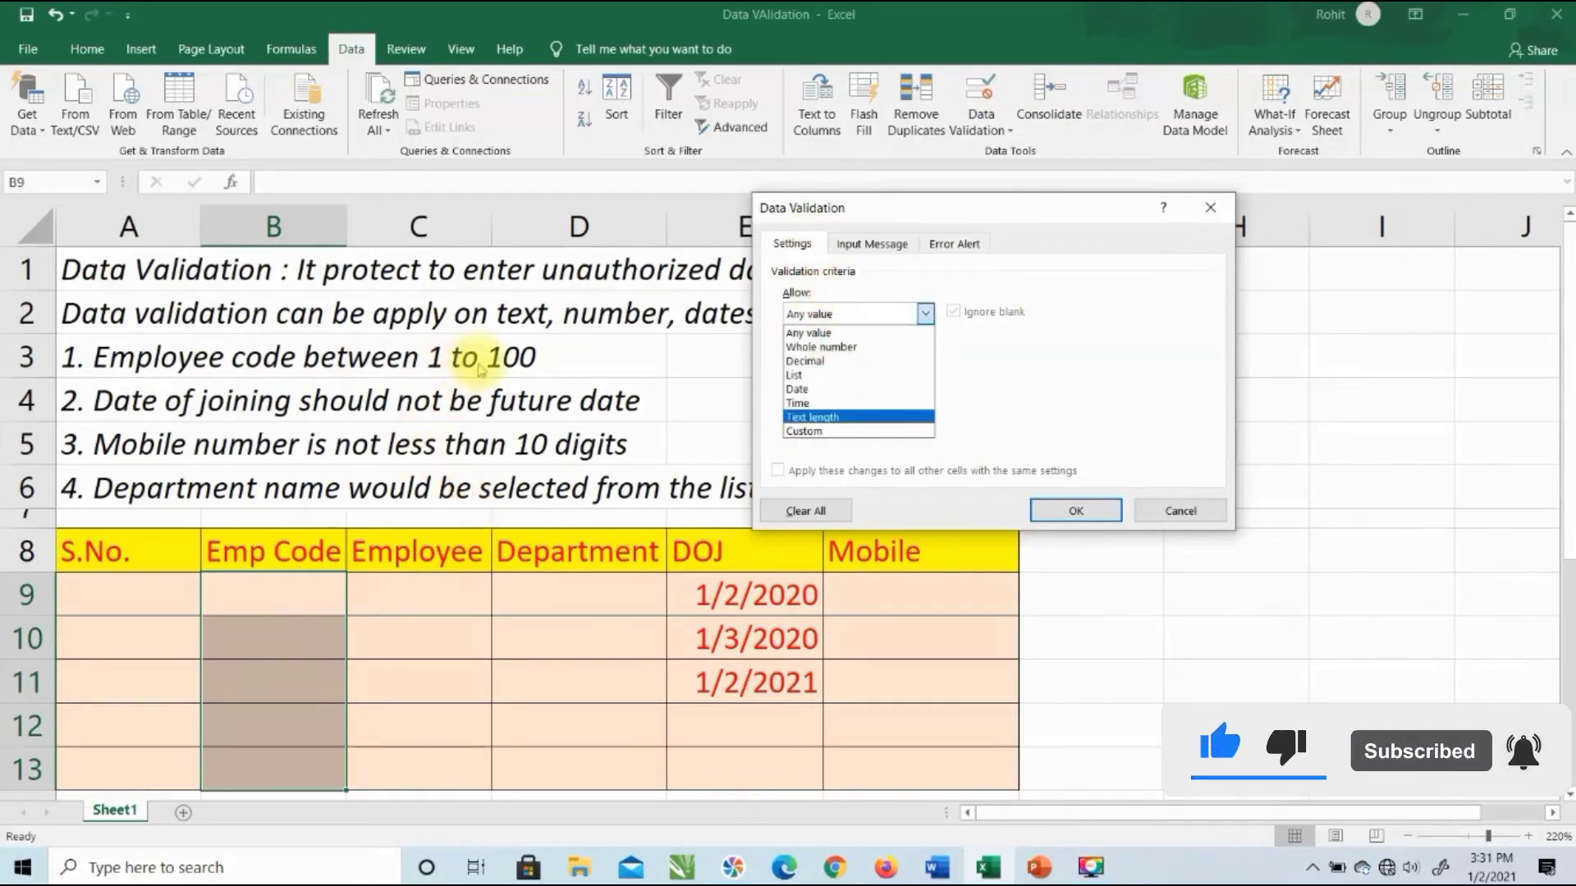
click(837, 335)
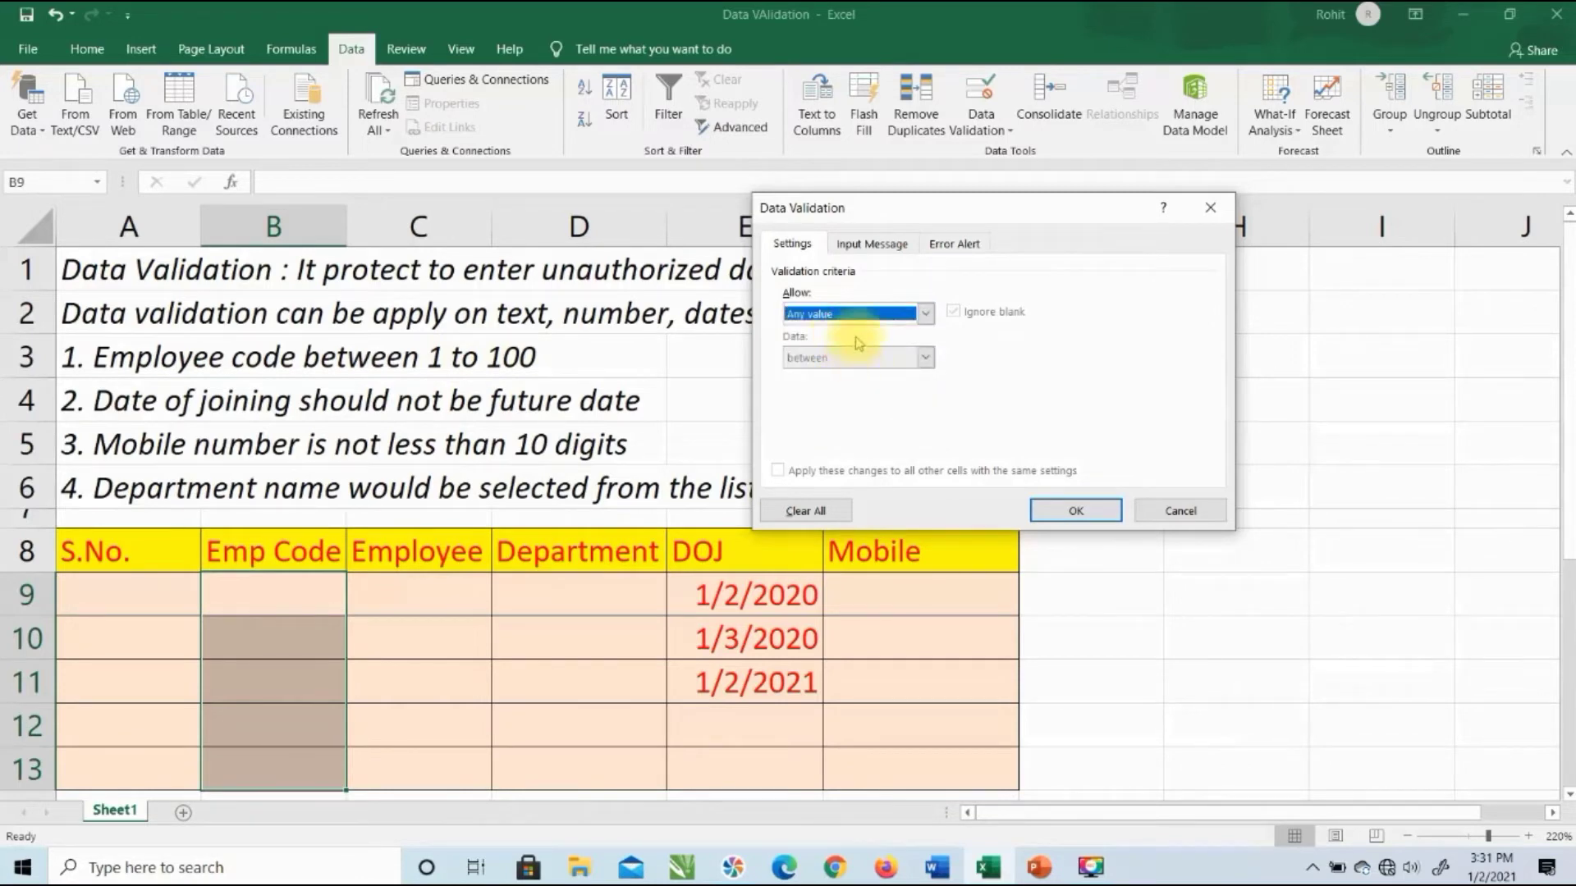
click(925, 313)
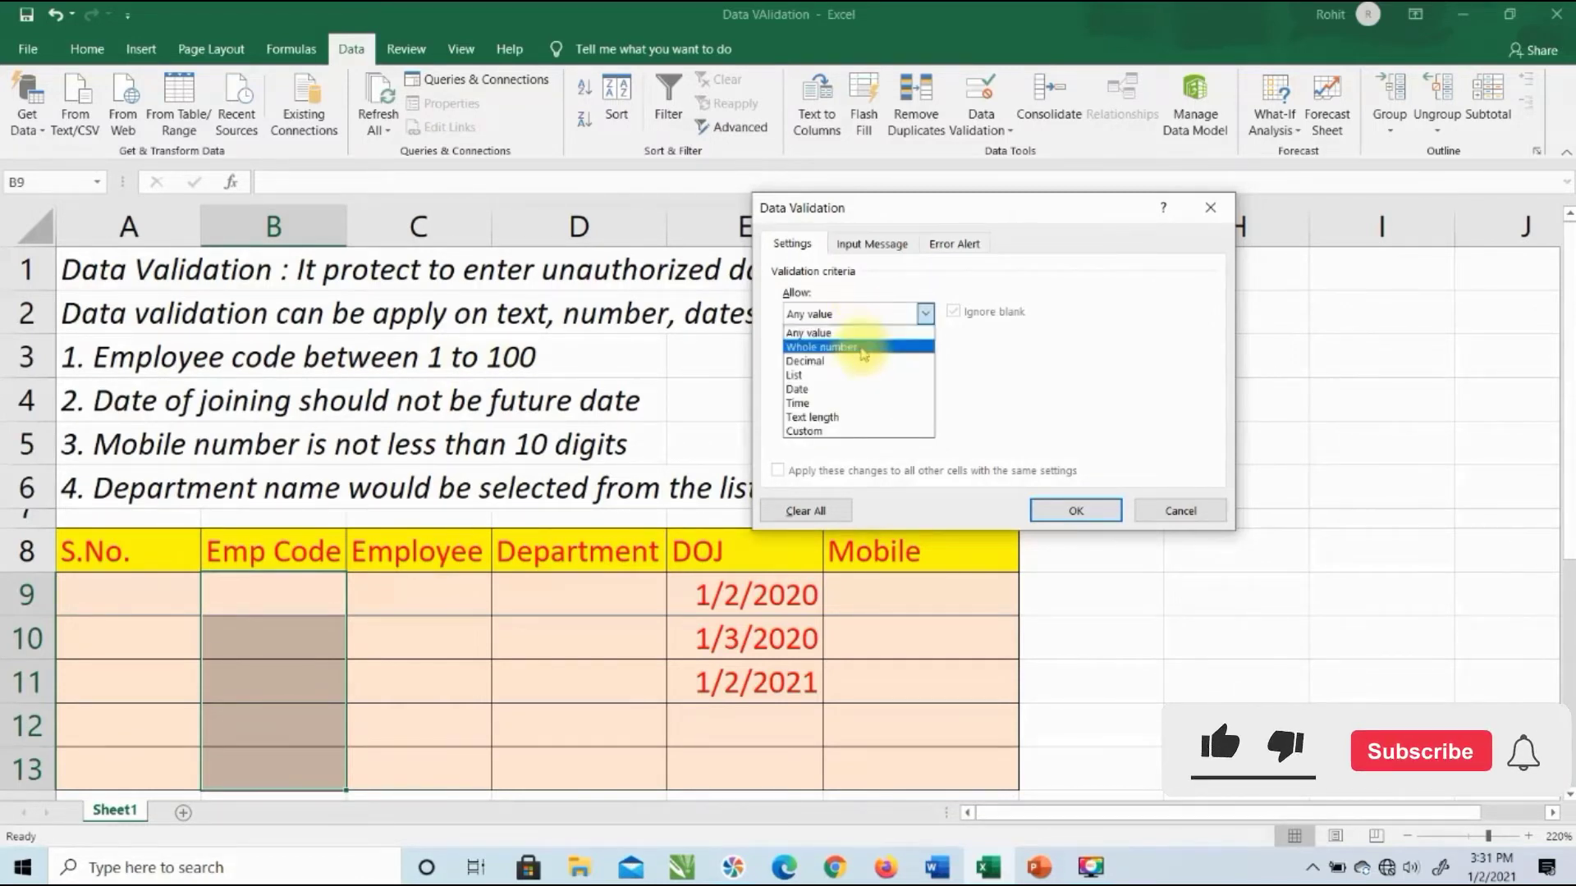
click(862, 348)
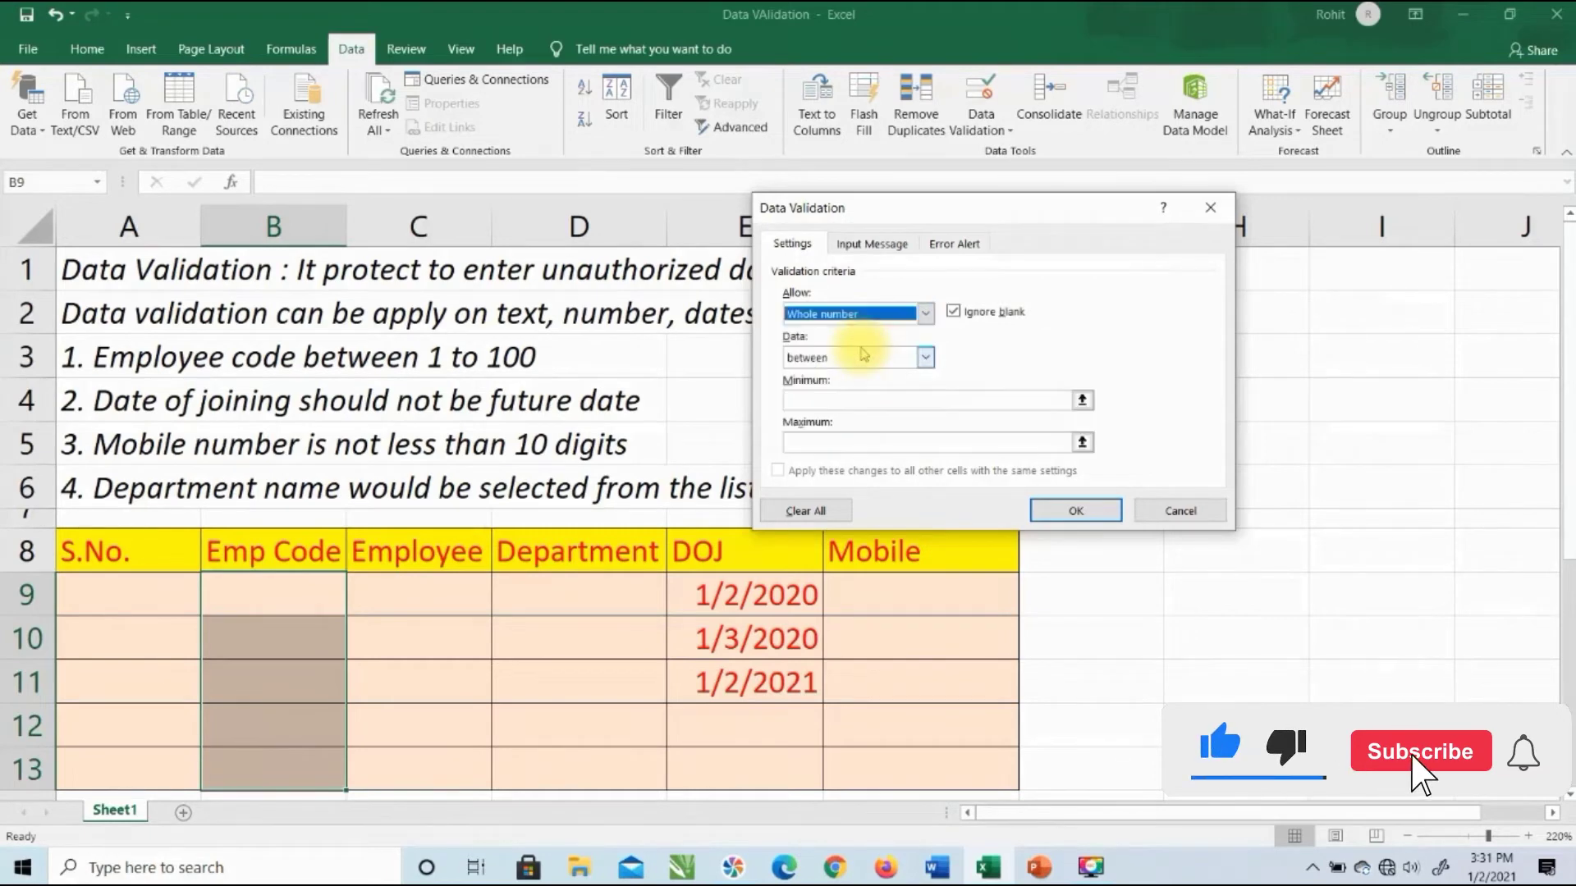
click(870, 402)
text(1)
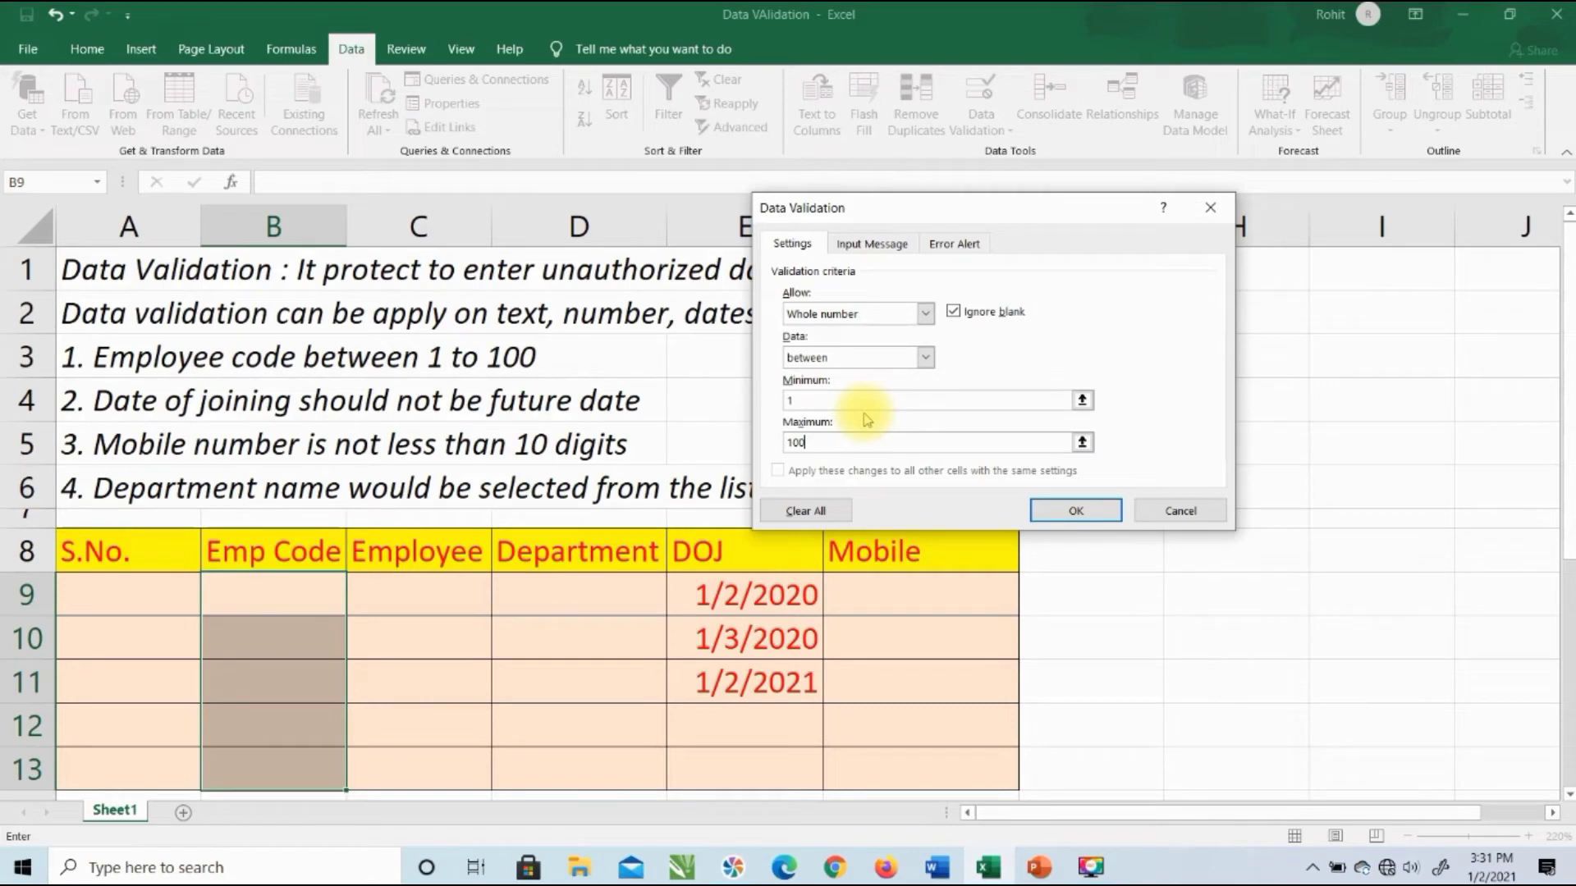
click(954, 244)
Step: Set the error alert title to 'Excel' with message 'Please enter code between 1 to 100' and apply
click(1061, 341)
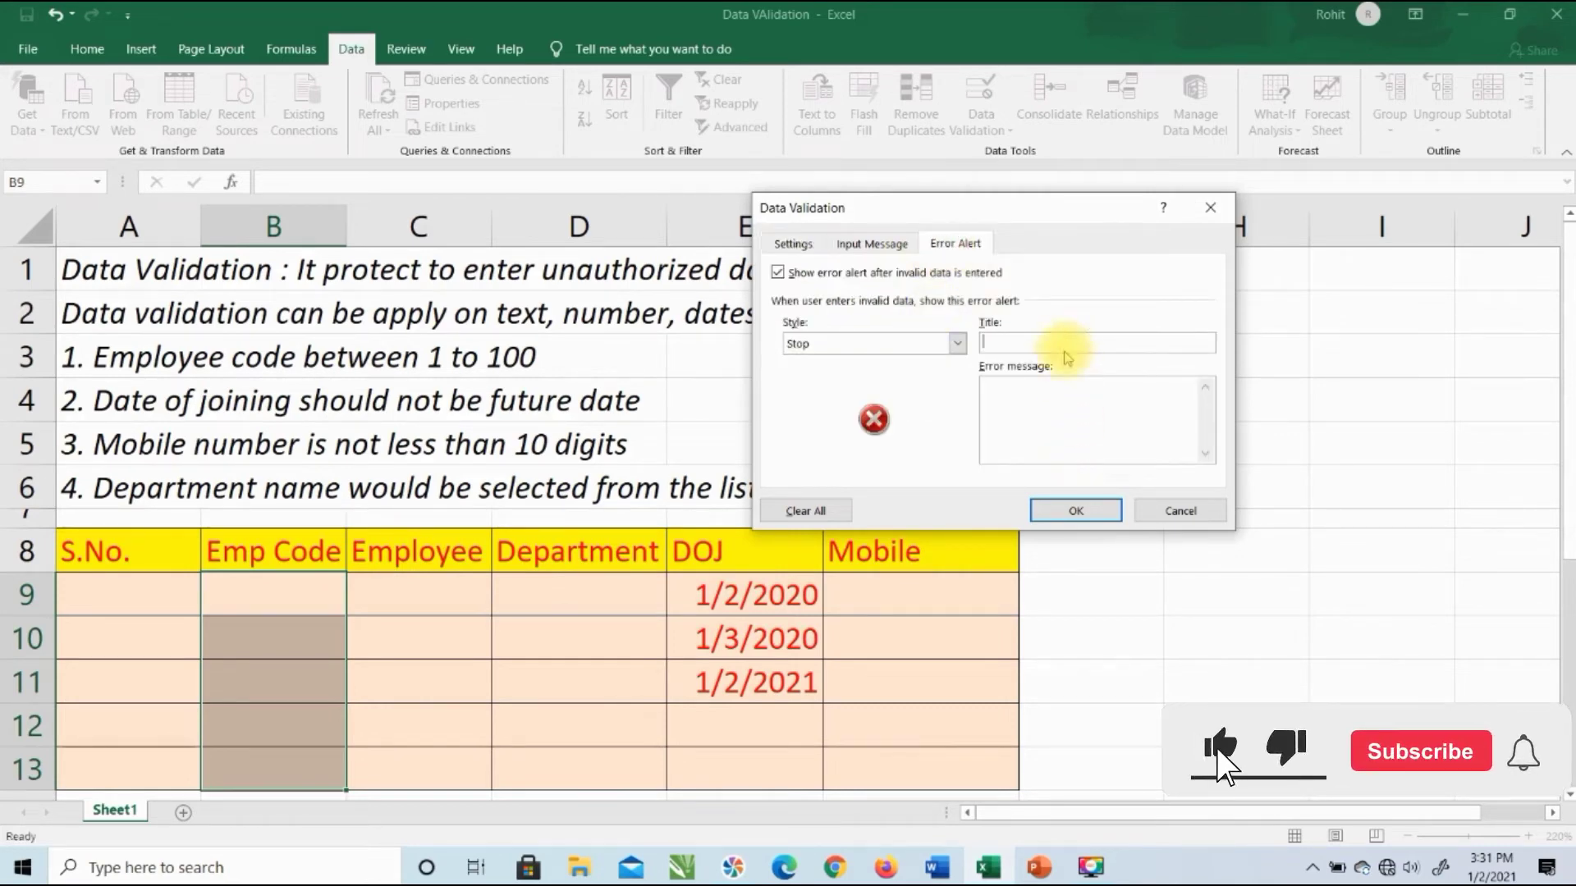
text(Excel)
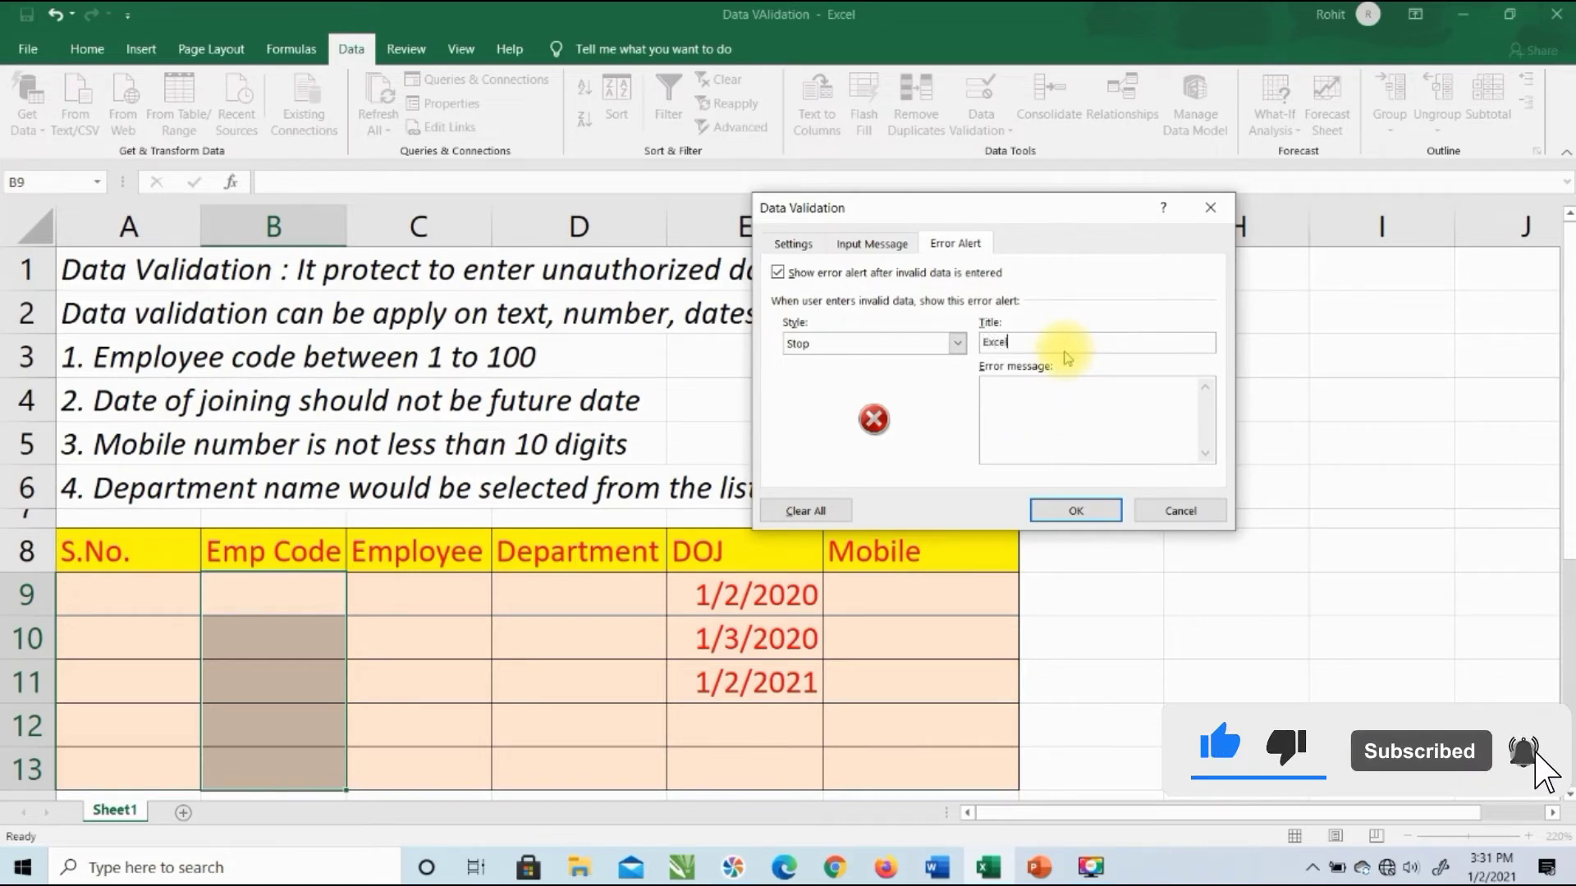
key(Tab)
text(Plea)
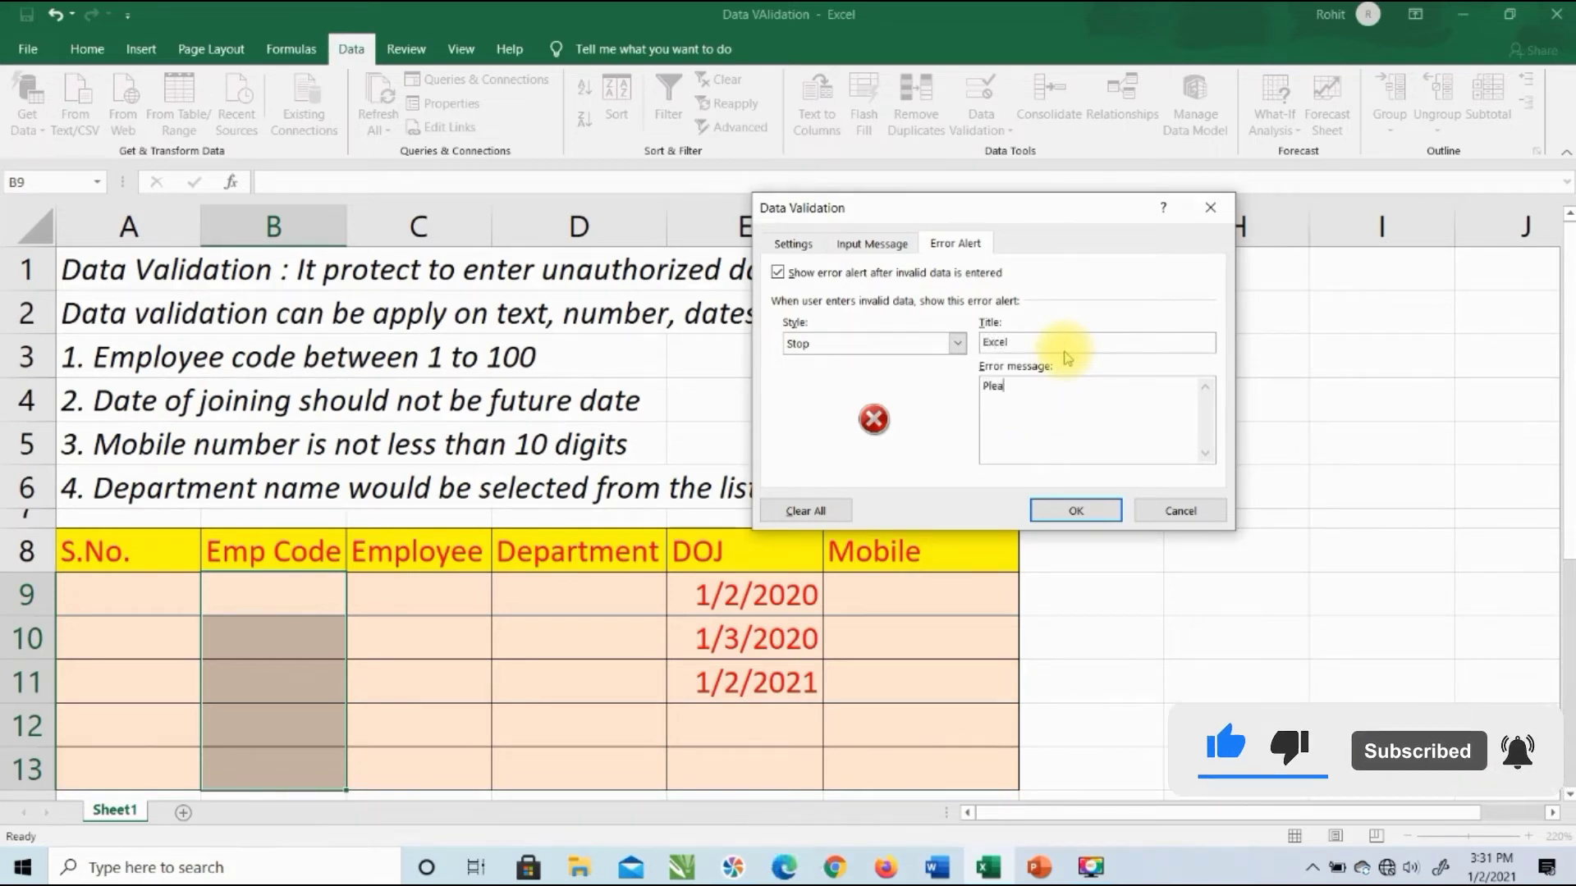
text(se enter)
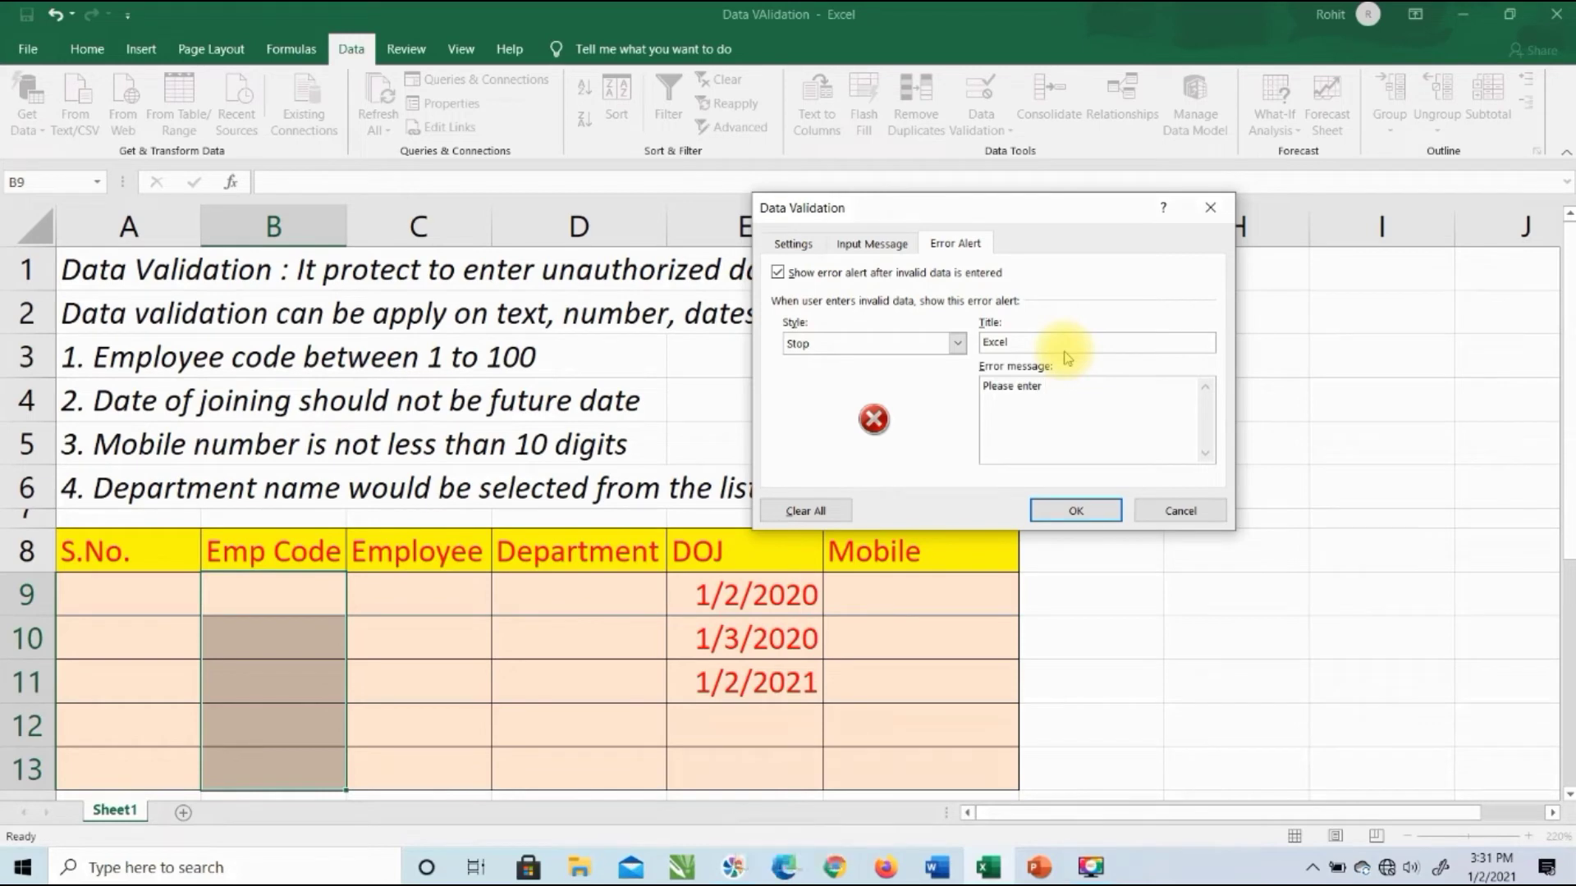
text( code nbetwe)
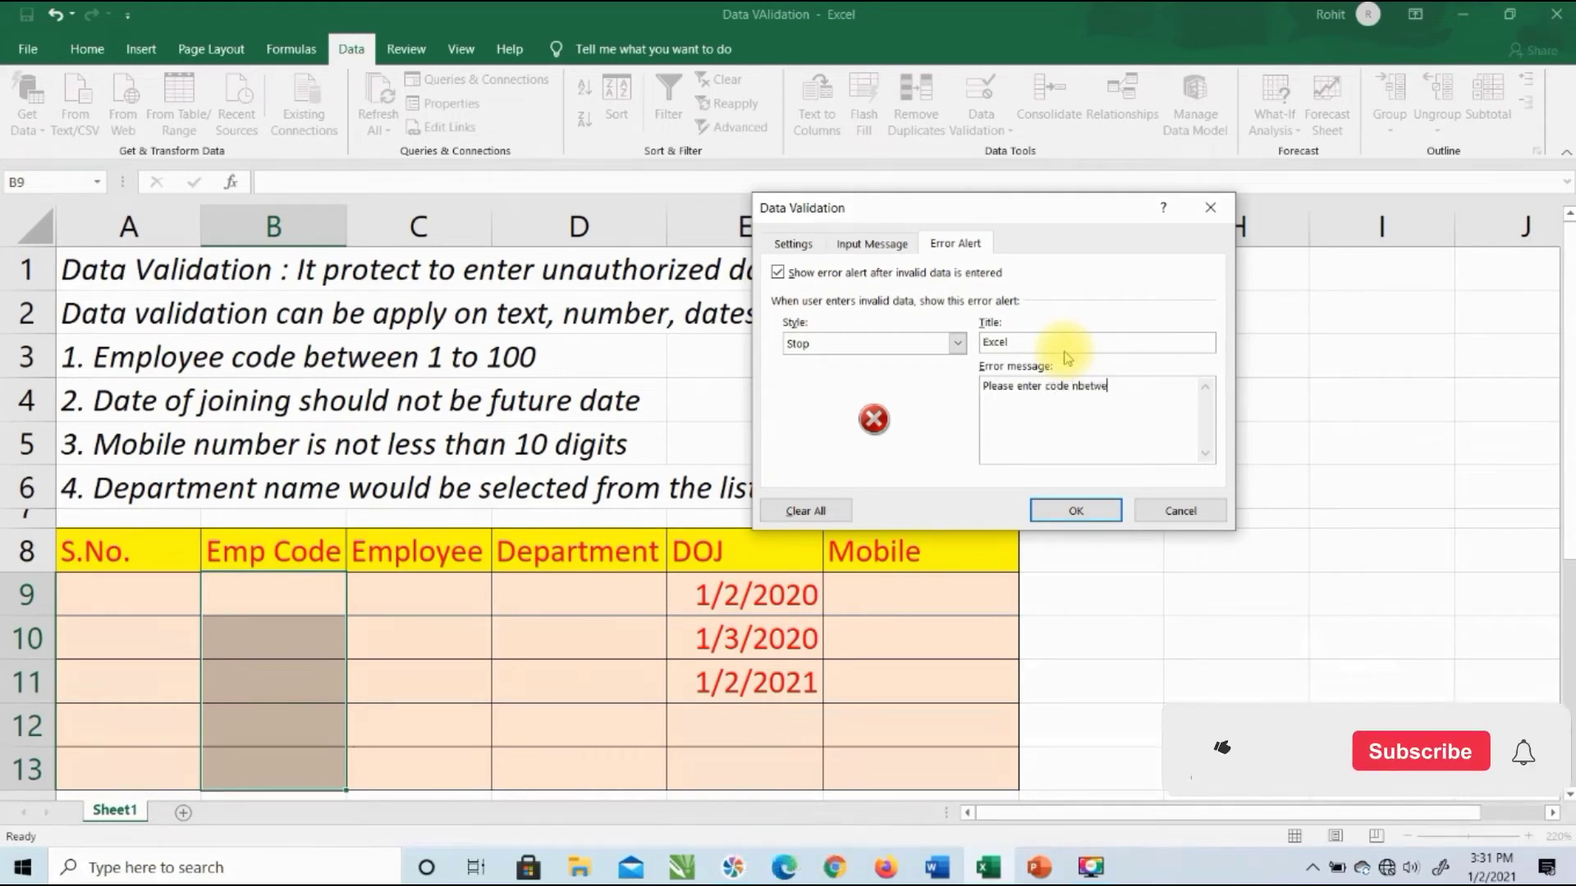
key(BackSpace)
key(BackSpace)
key(BackSpace)
key(BackSpace)
key(BackSpace)
key(BackSpace)
text(between 1 to 100)
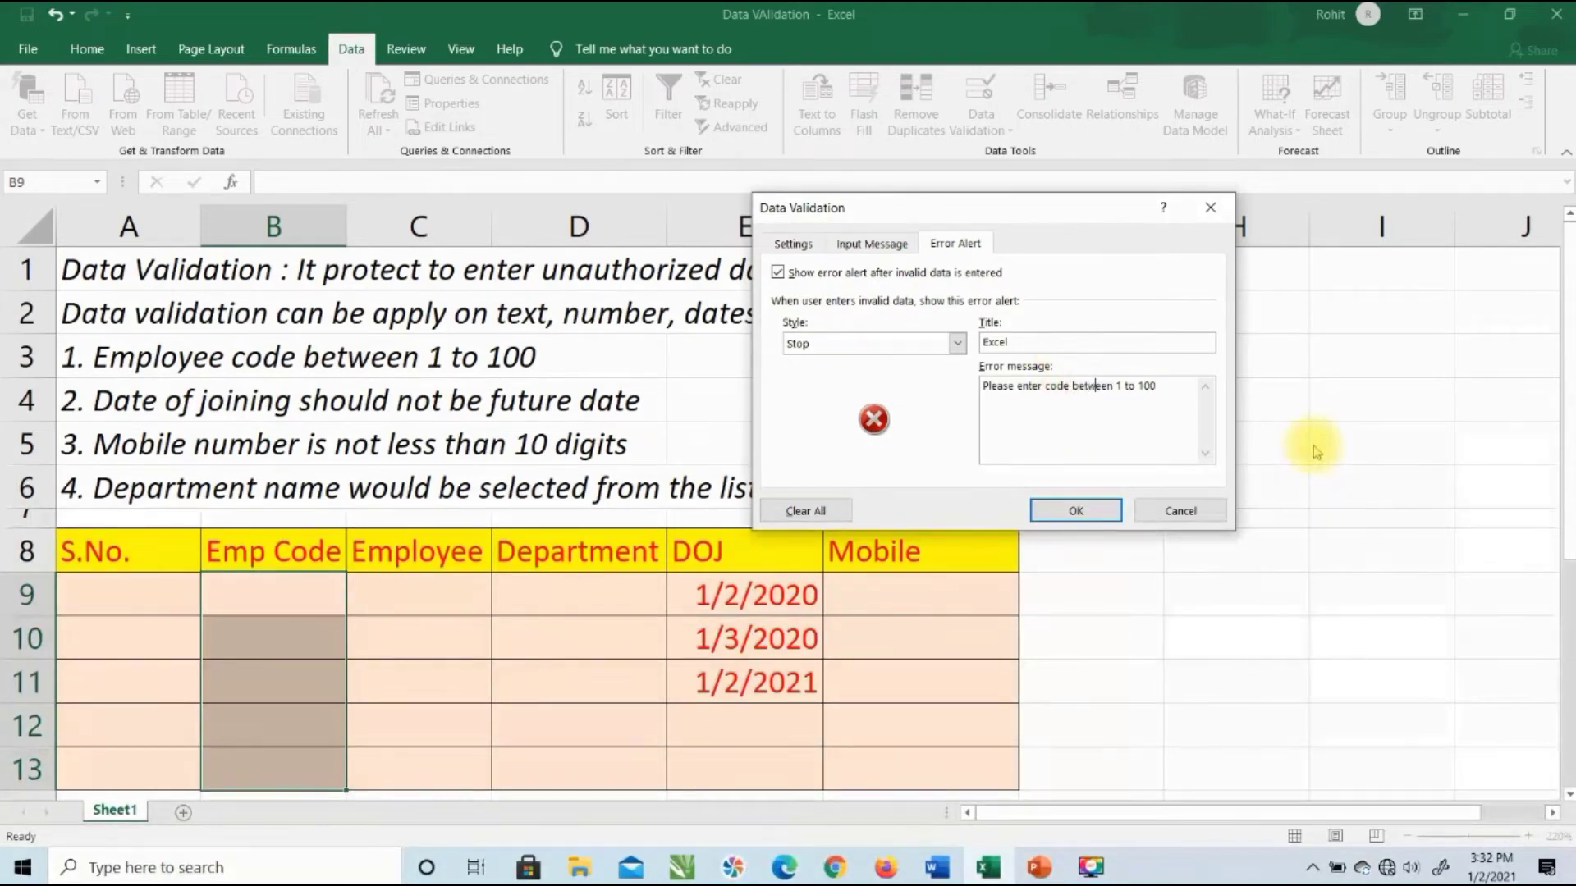
click(1076, 510)
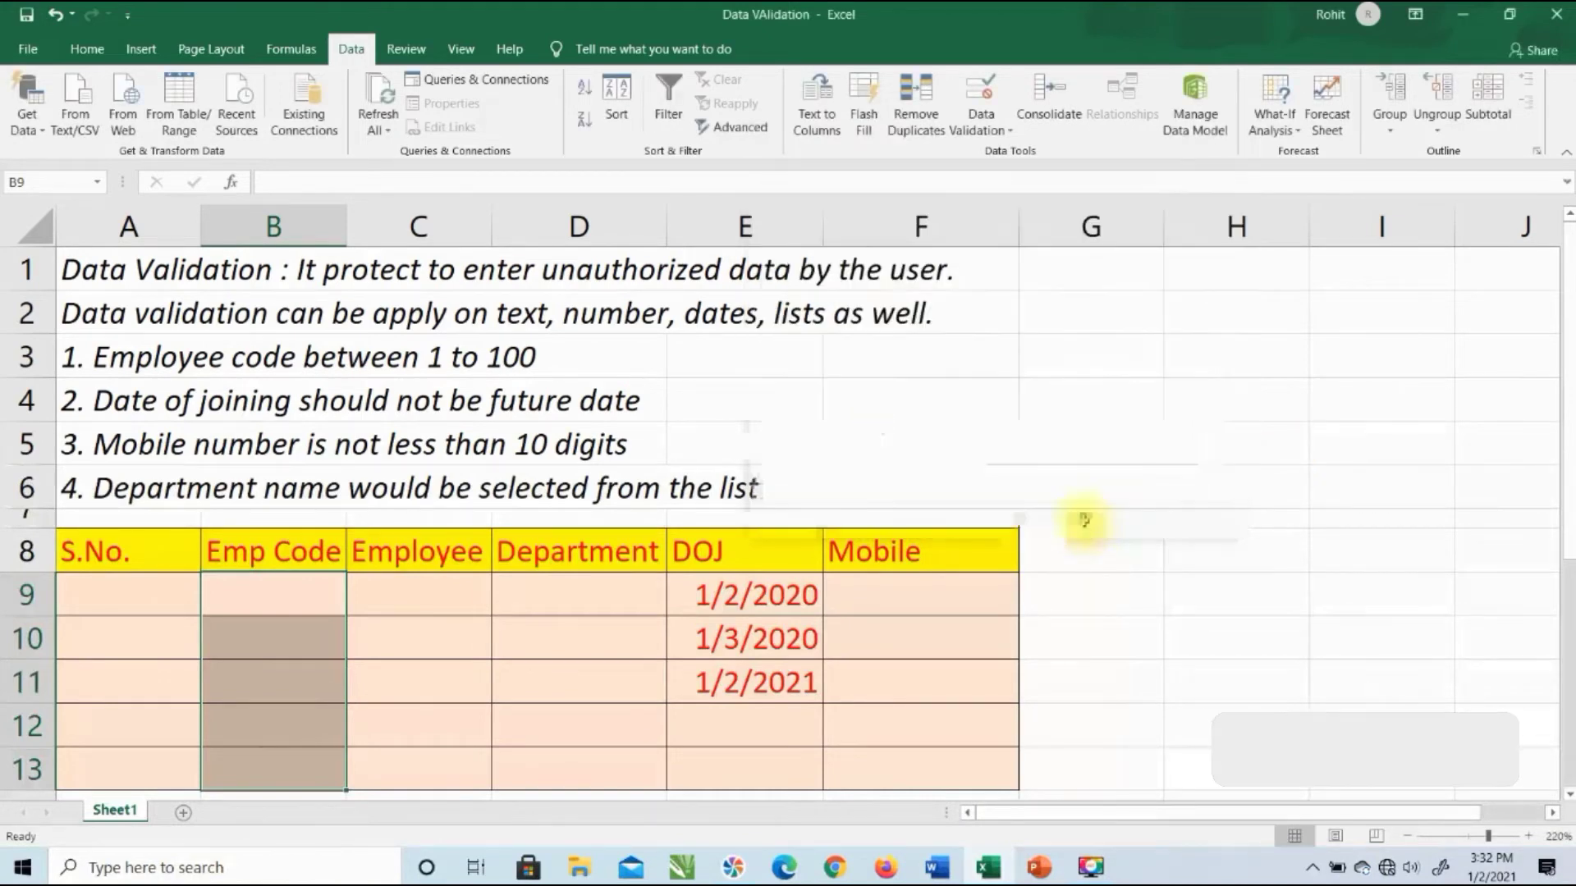
Step: Enter Emp Codes 1, 99 and 100 in B9:B11, and confirm 101 in B12 is rejected
click(302, 606)
text(1)
key(Return)
text(99)
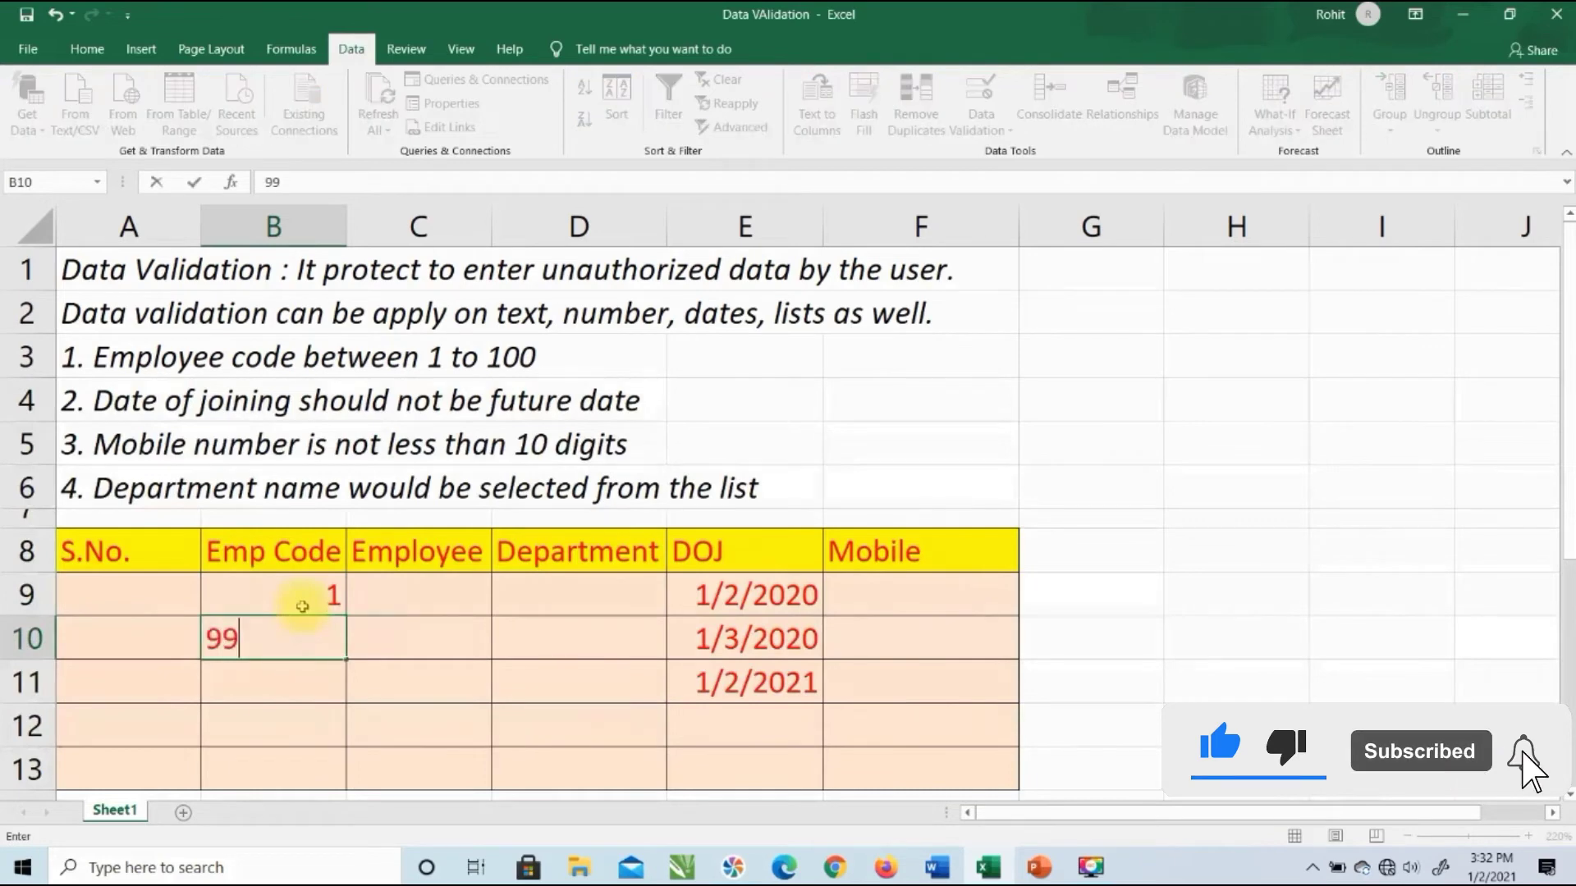
key(Return)
text(100)
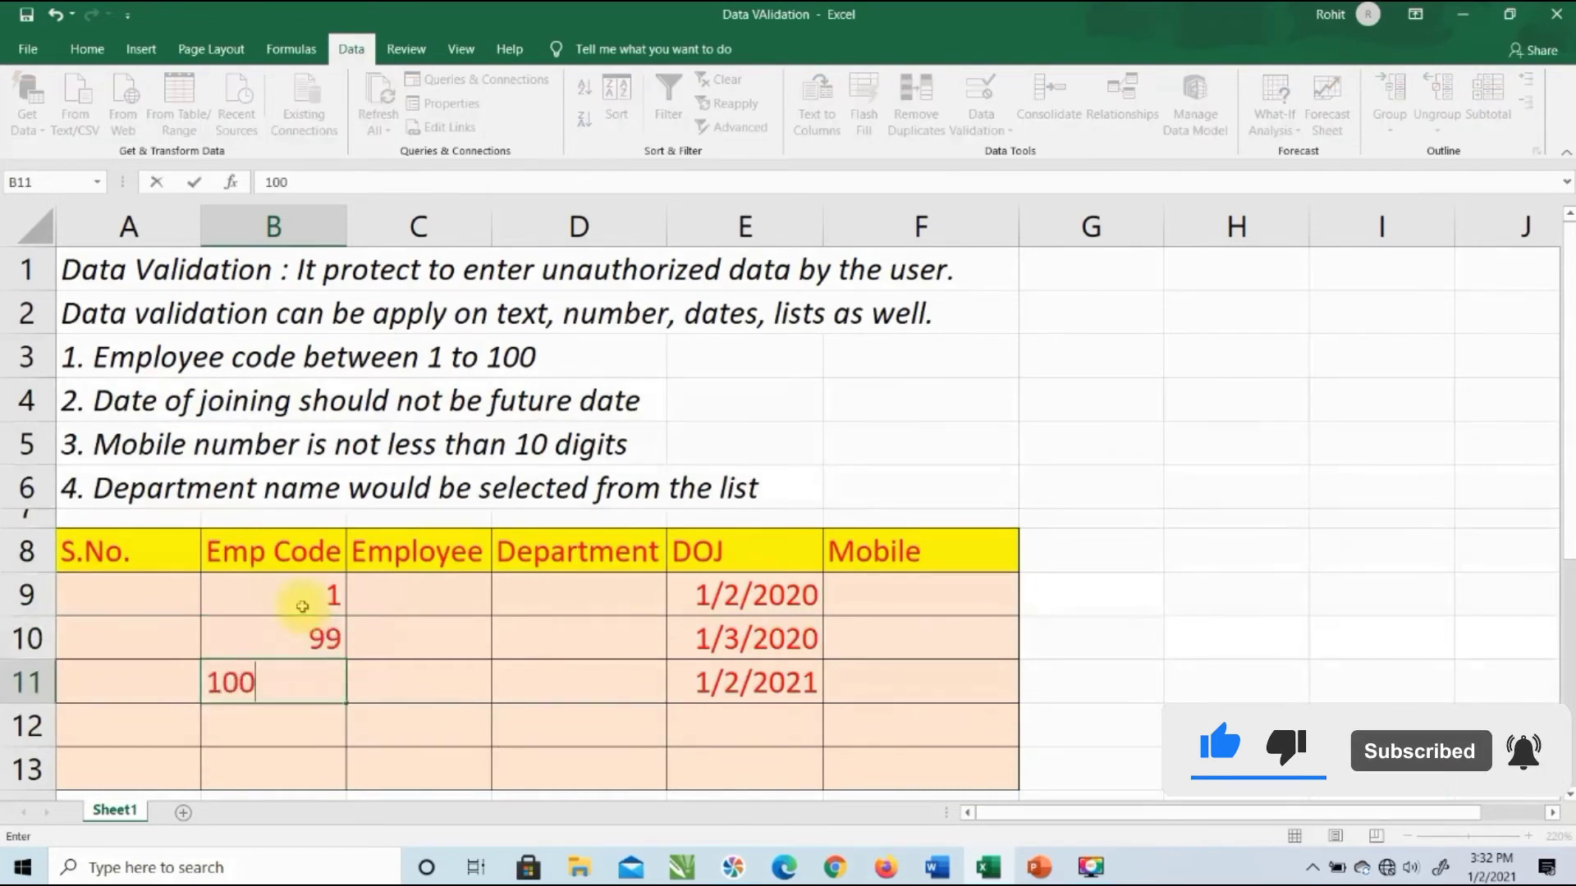
key(Return)
text(101)
key(Return)
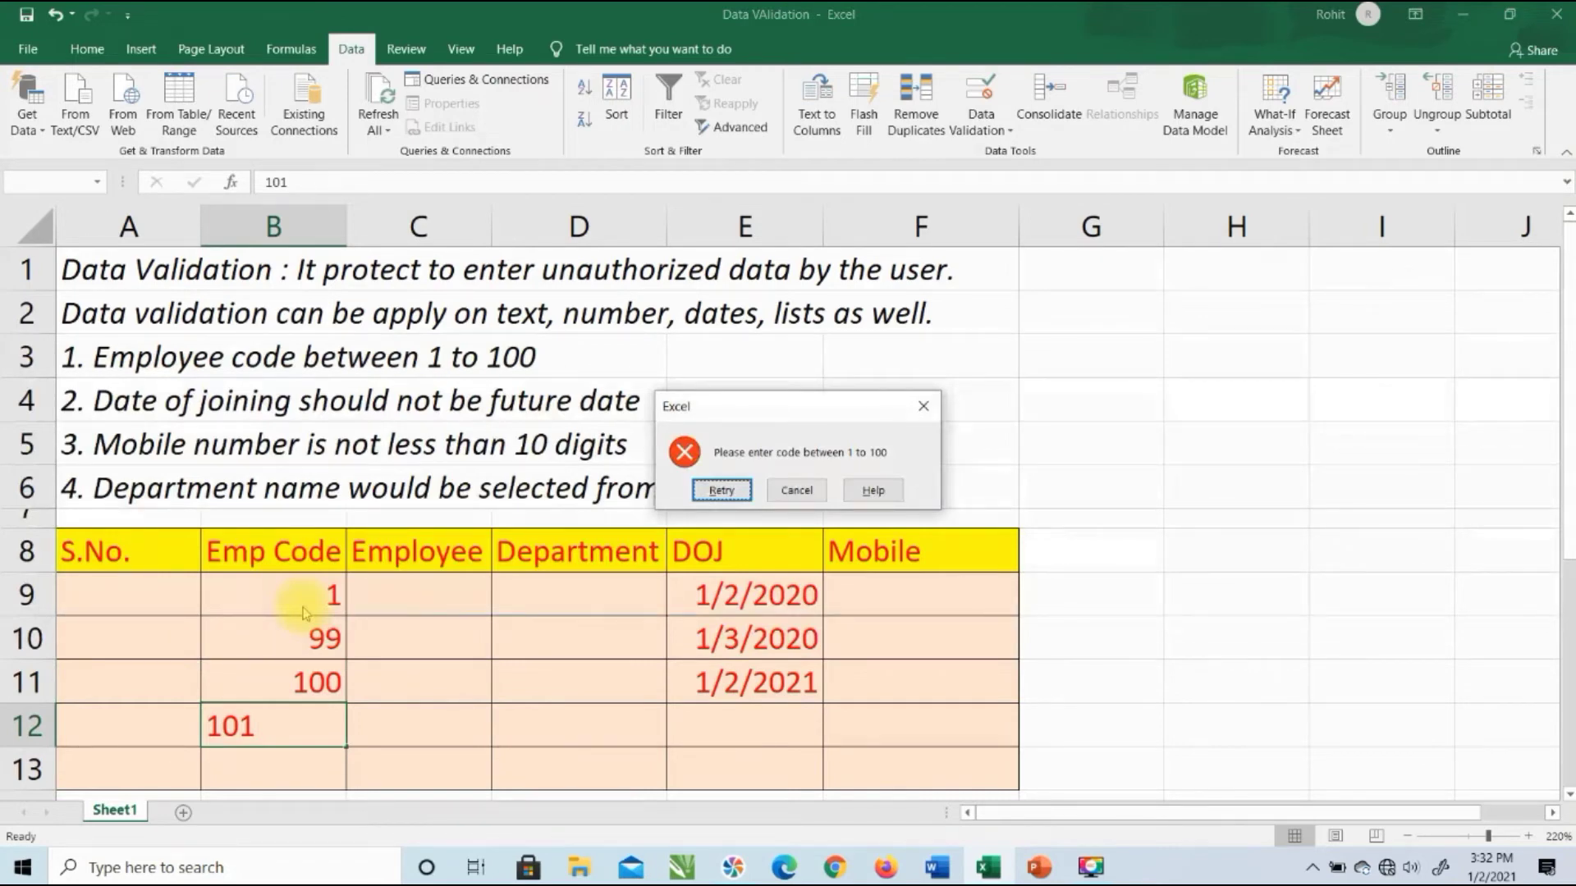
key(Escape)
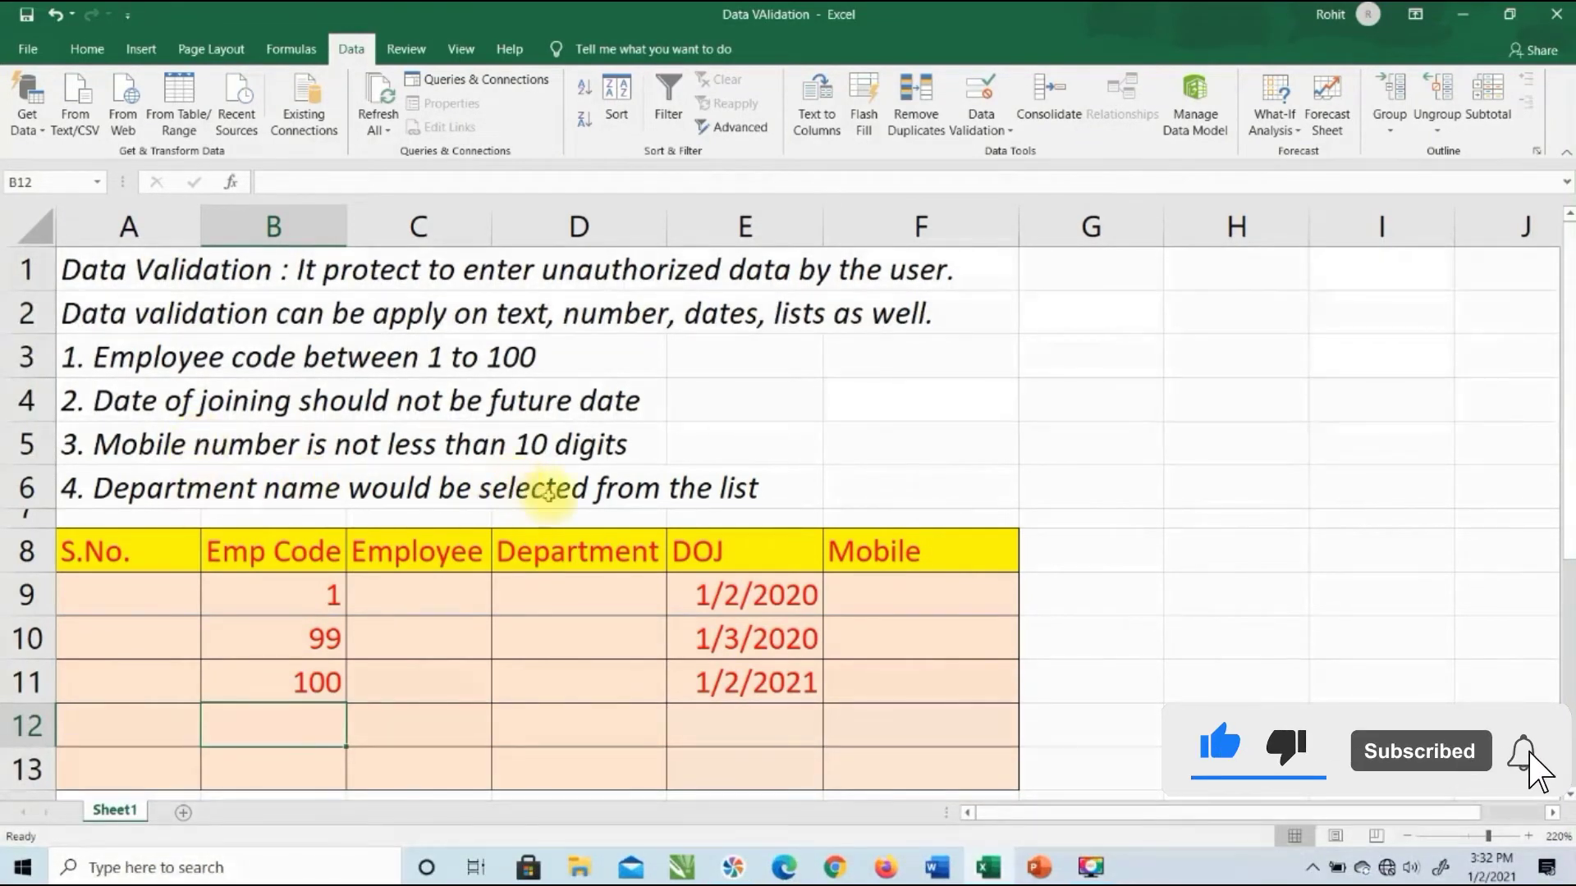
Step: Select D9, then insert a new blank worksheet, Sheet2
click(557, 593)
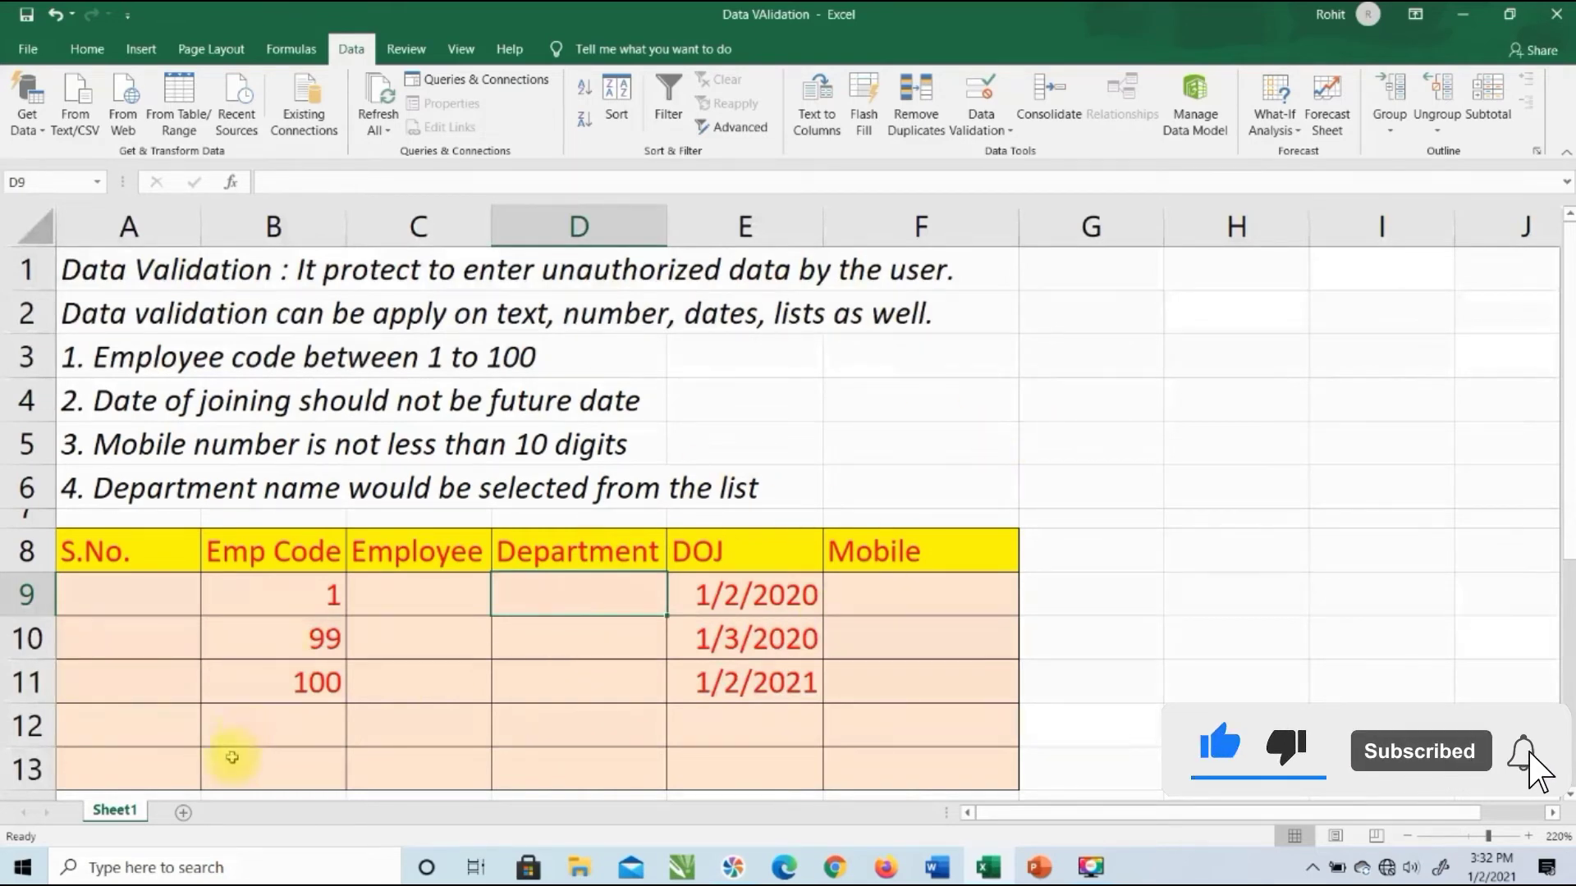
click(182, 815)
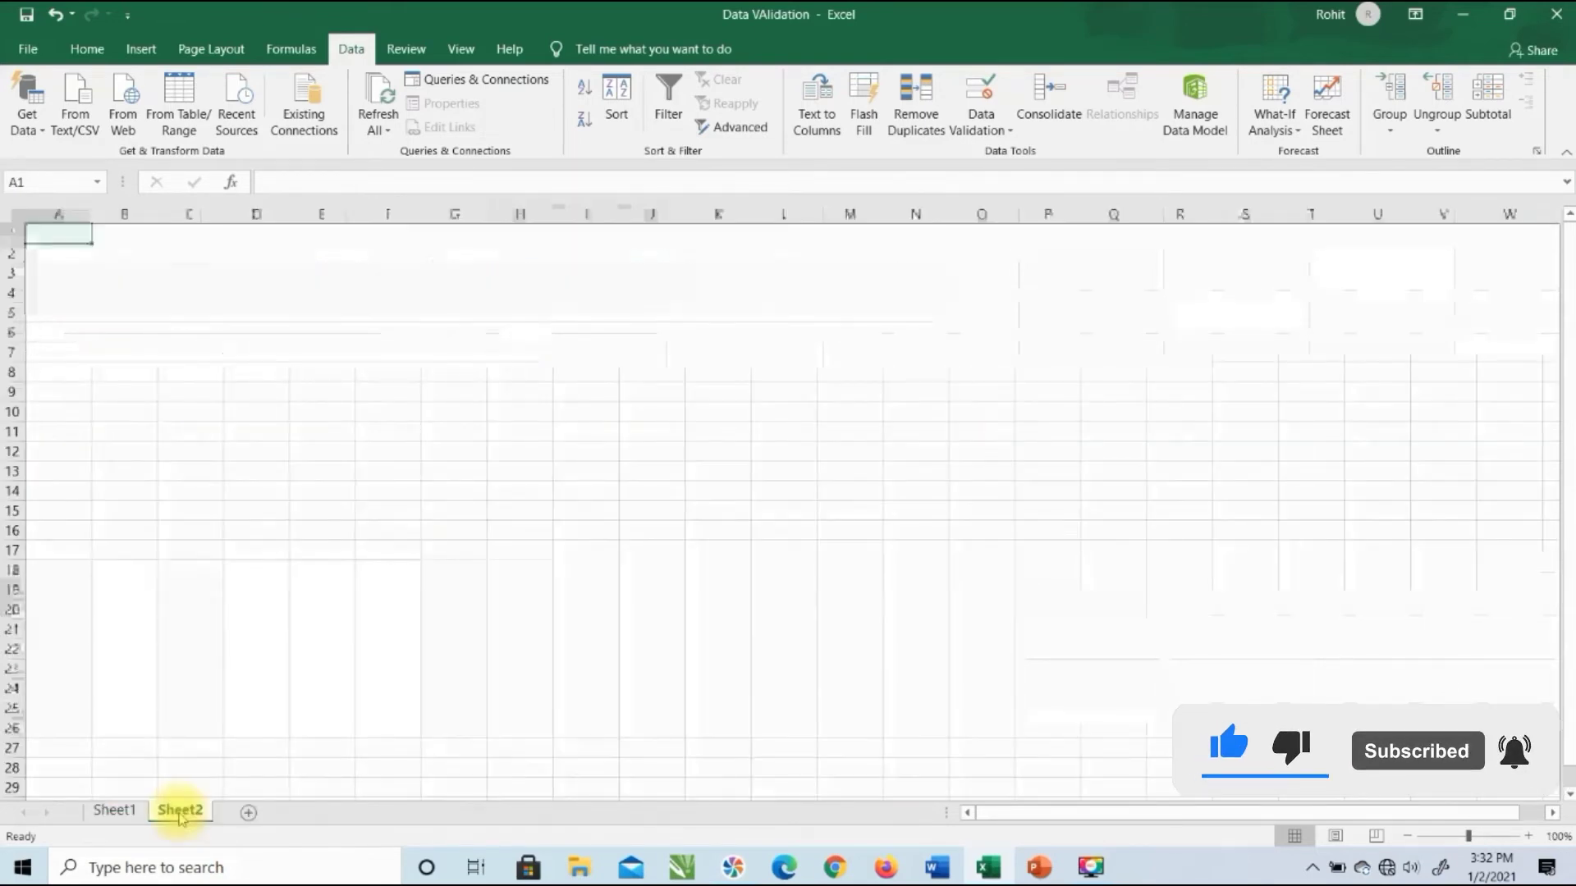
Step: Enter Sales in A1 and HR in A2 on Sheet2
click(119, 810)
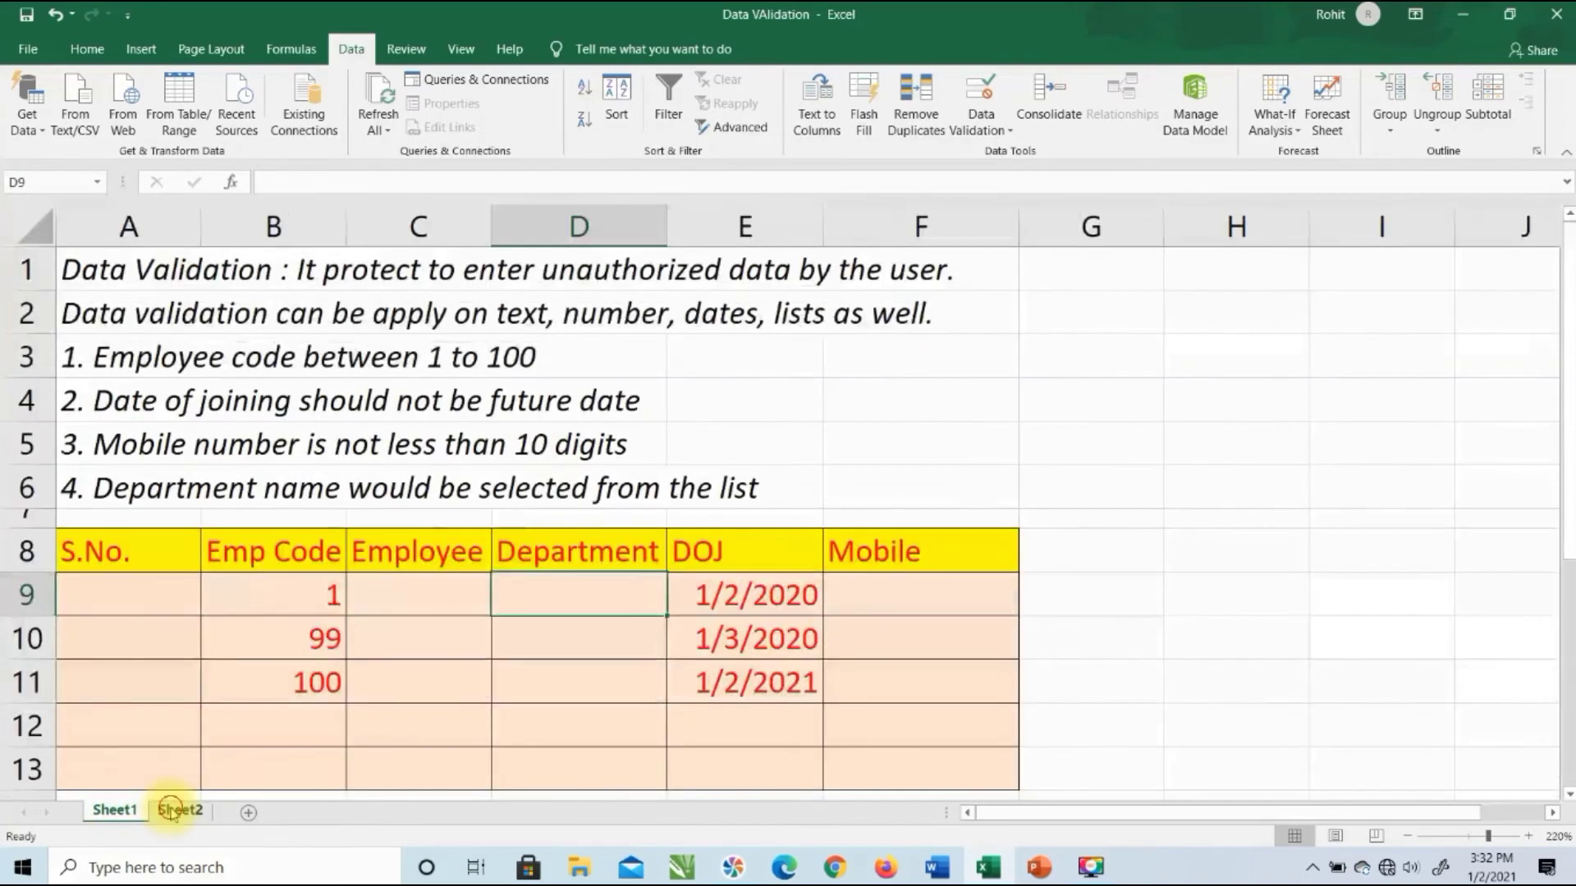
click(178, 811)
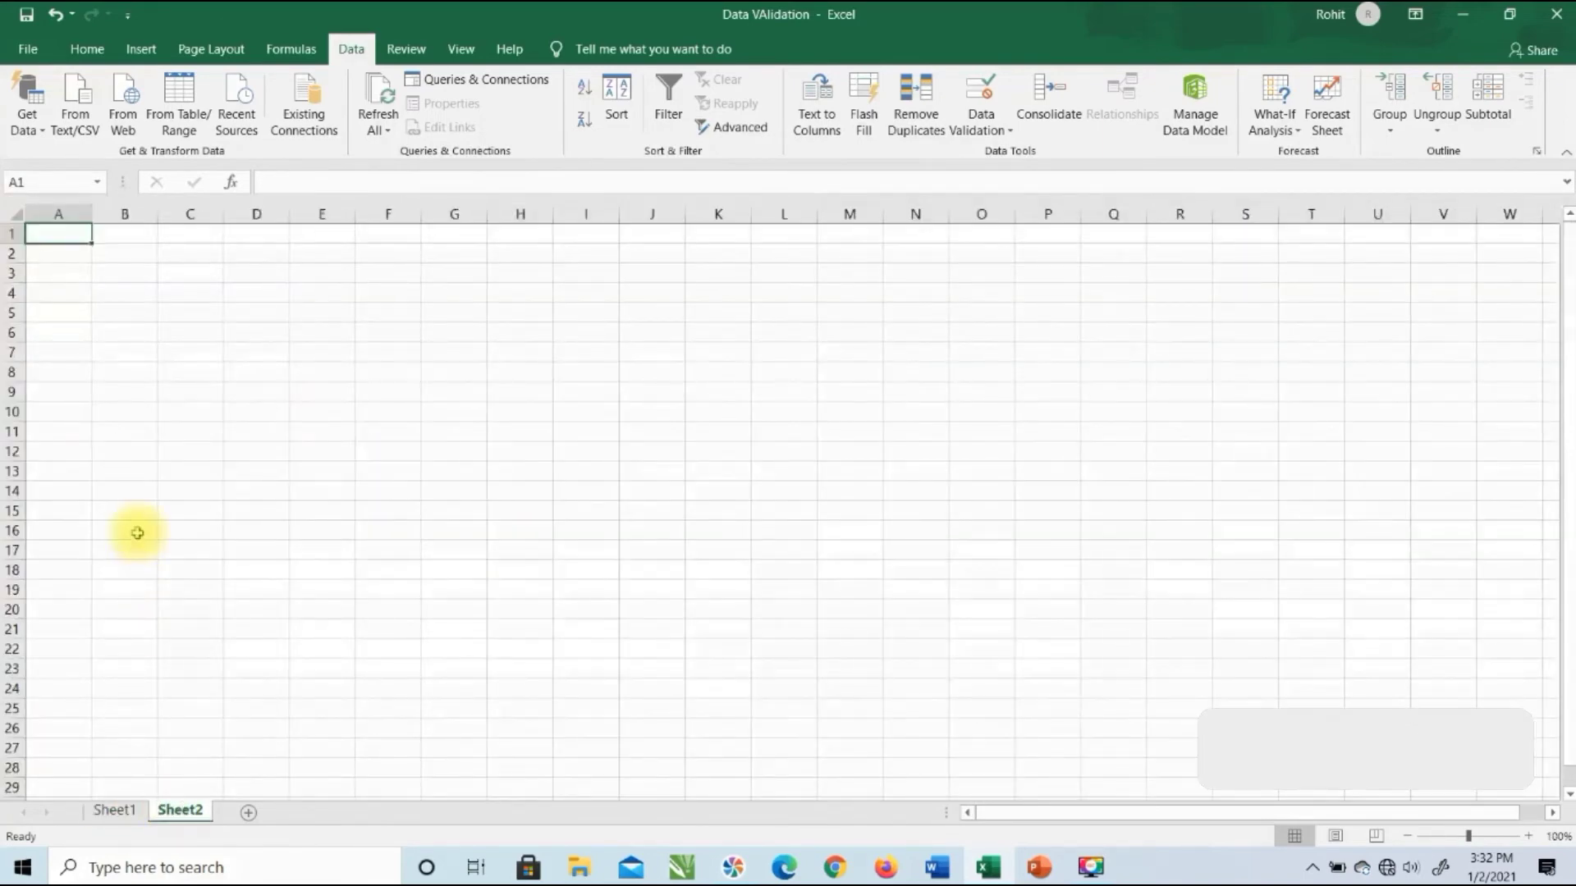
text(Sales)
key(Return)
text(HR)
key(Up)
key(Down)
key(Down)
Step: Enter Marketing (correcting a typo), Purchase and Accounts in A3:A5
text(Makketing)
key(Return)
key(Up)
text(MArketing)
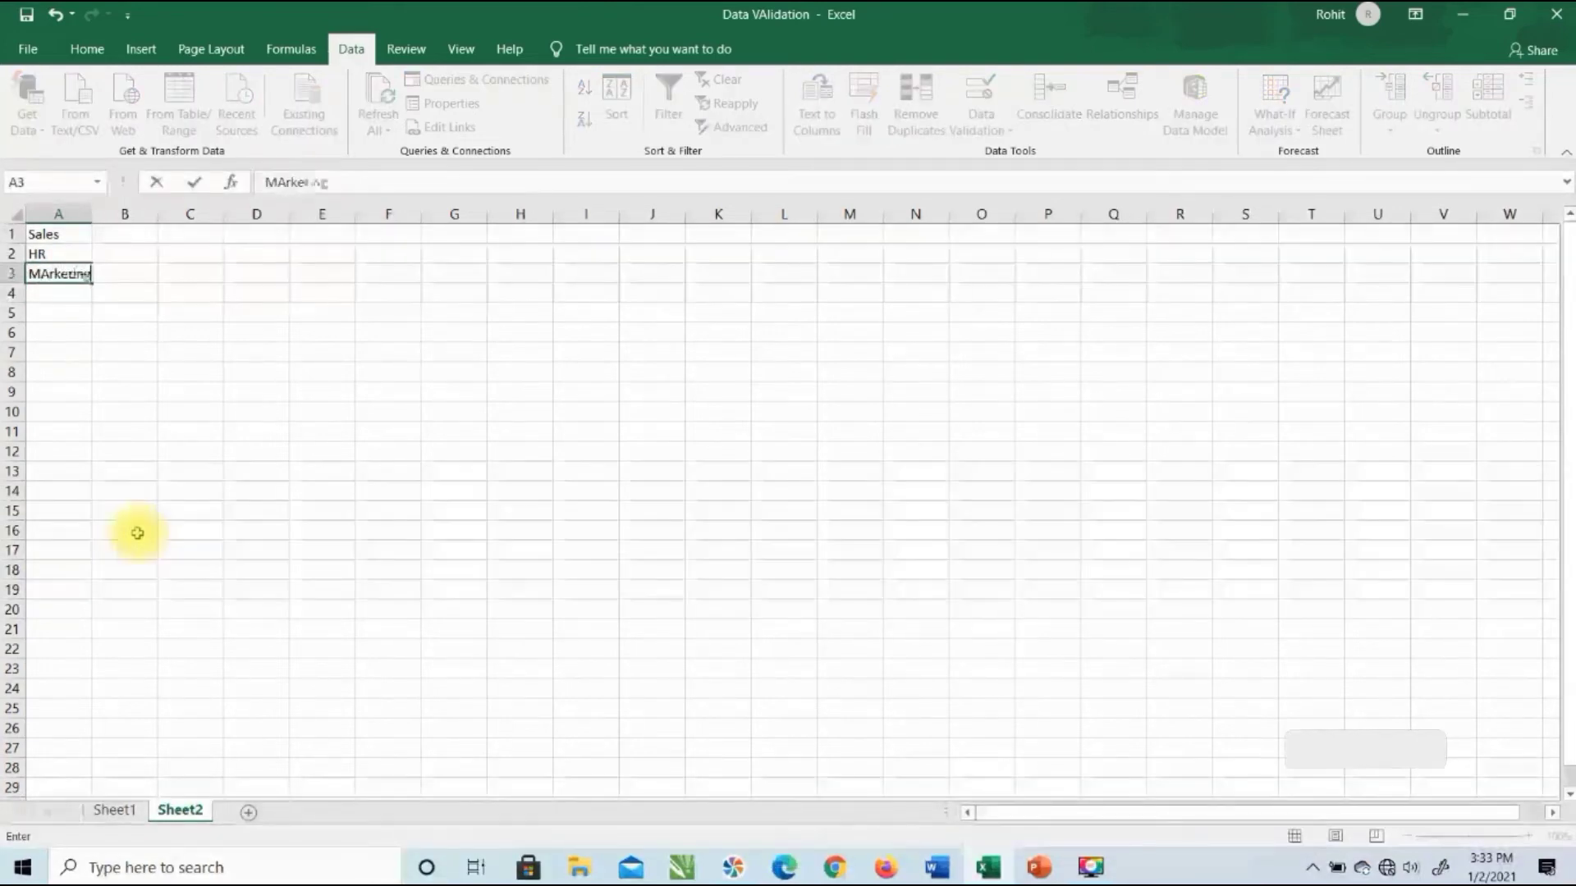
key(Return)
text(Purchas)
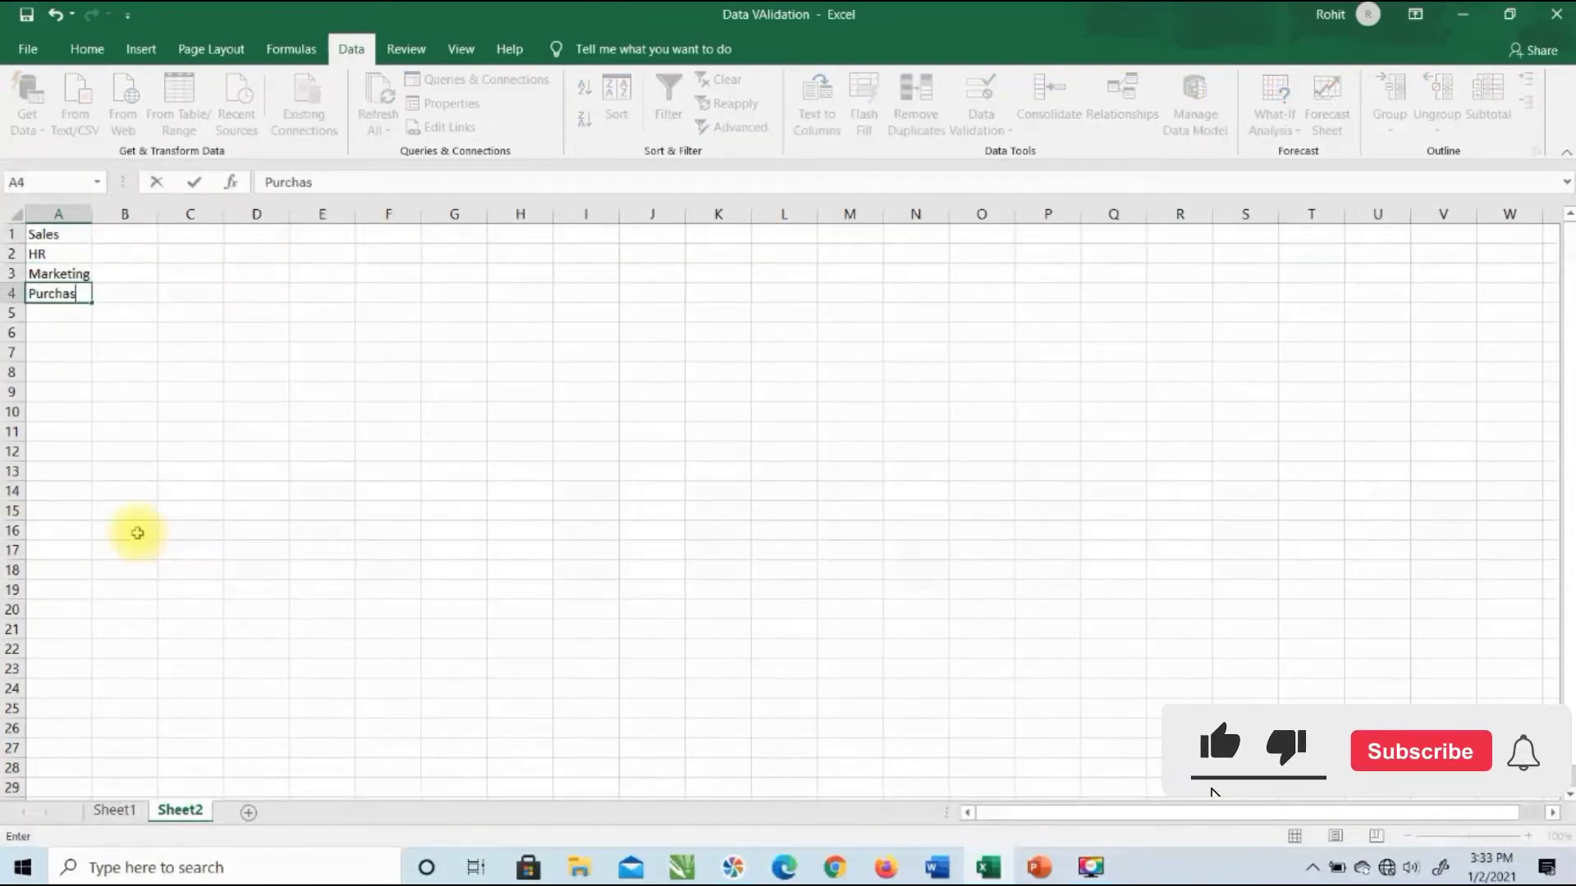
text(e)
key(Return)
text(Accounts)
key(Return)
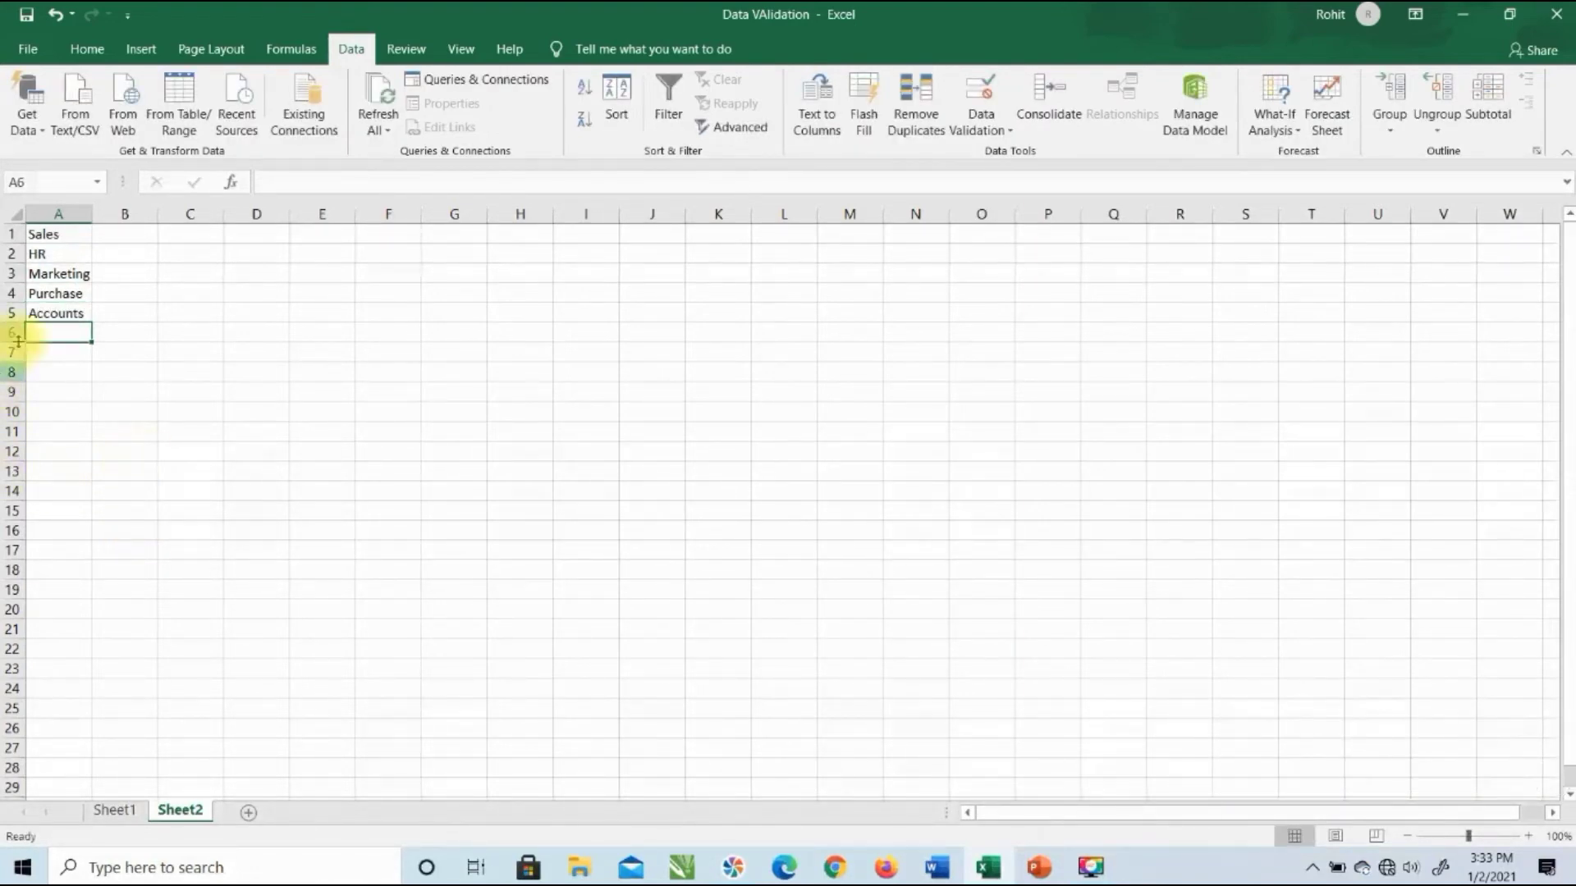
click(65, 233)
click(42, 253)
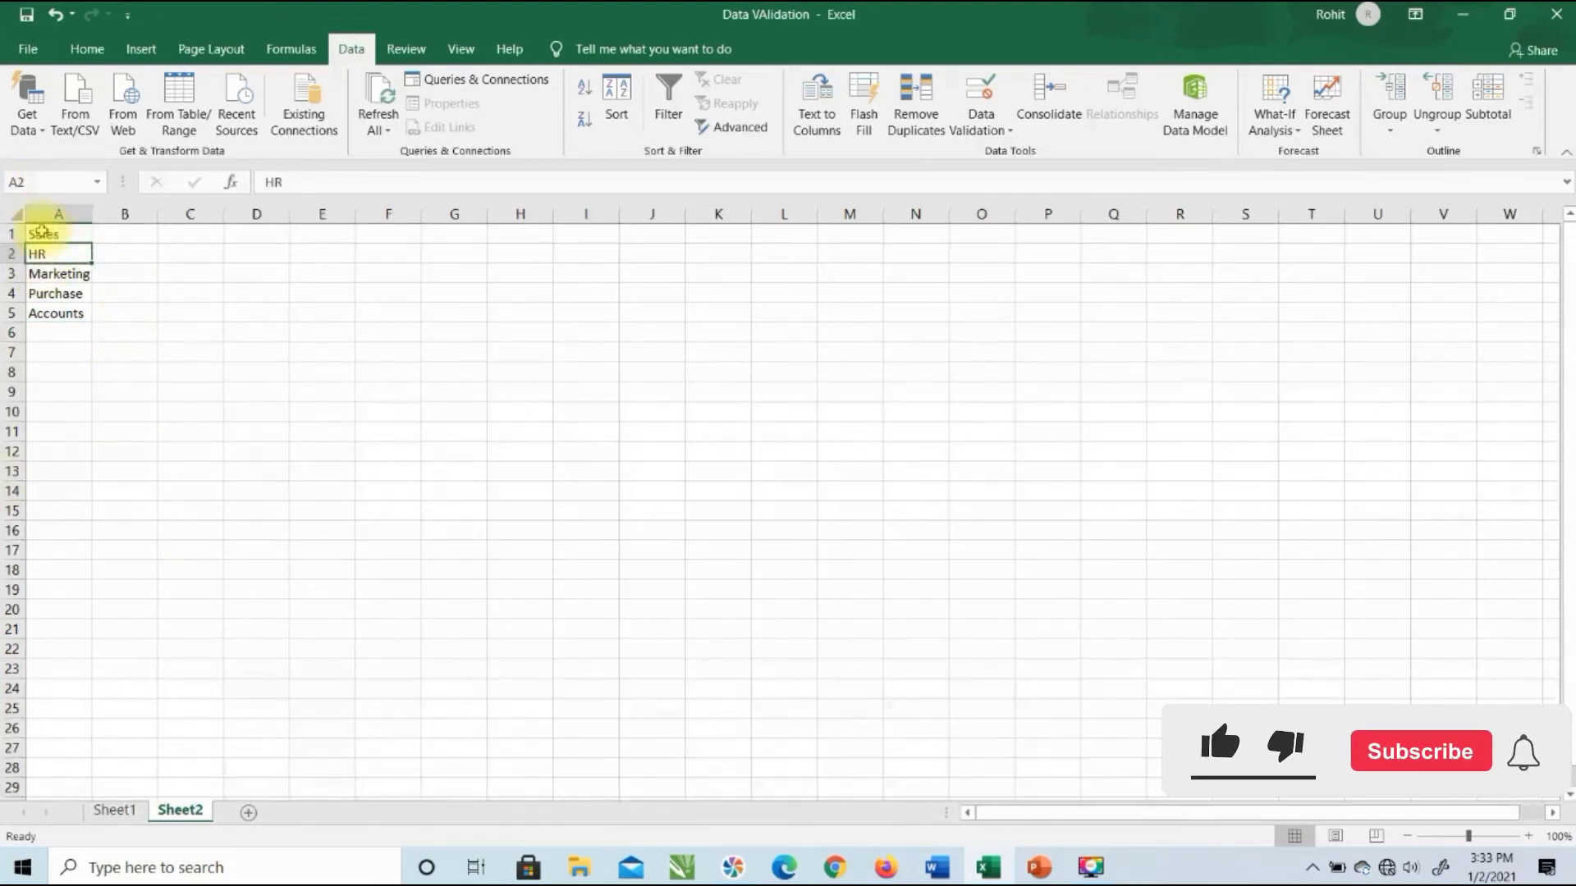
Step: Name Sheet2's range A1:A5 'dept' in the Name Box, then return to Sheet1
drag(45, 232, 45, 310)
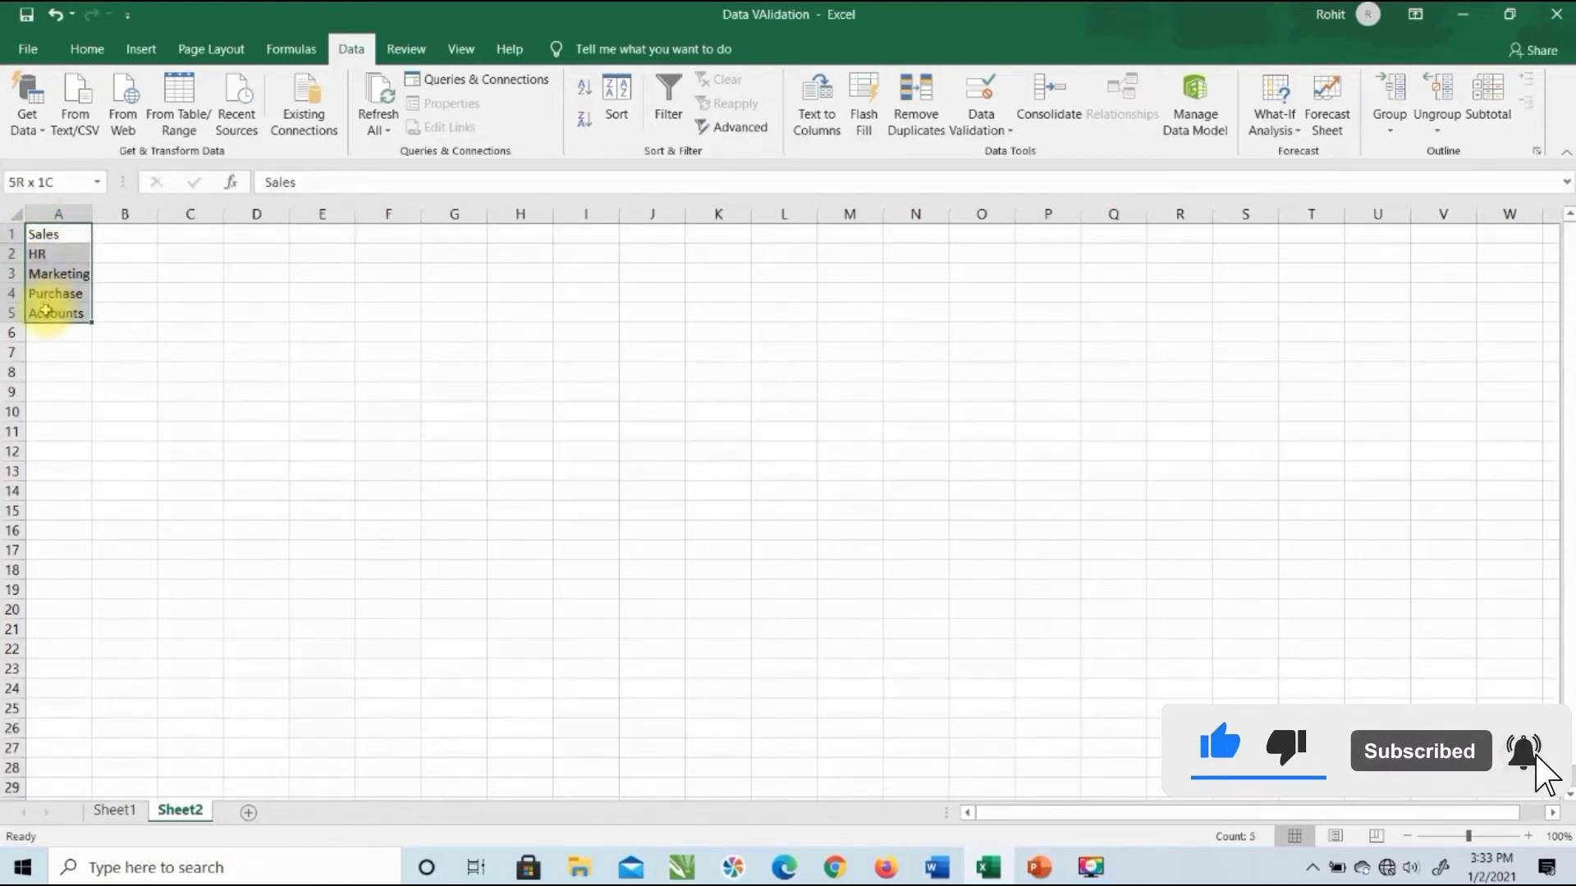
mouse_move(46, 310)
mouse_down()
mouse_move(55, 358)
mouse_move(56, 312)
mouse_up()
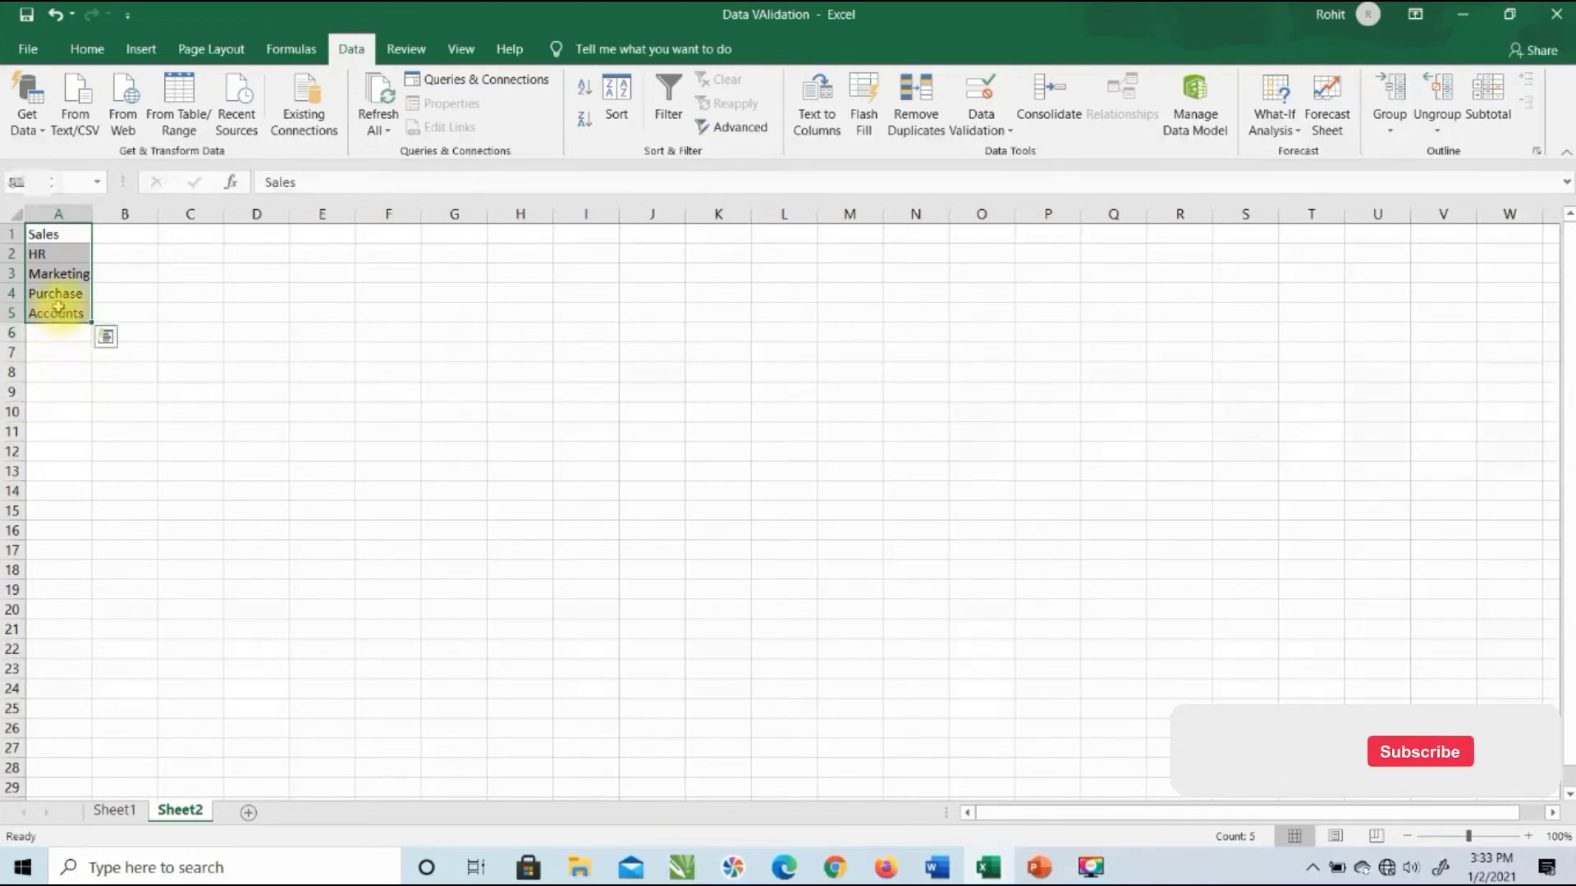
click(66, 181)
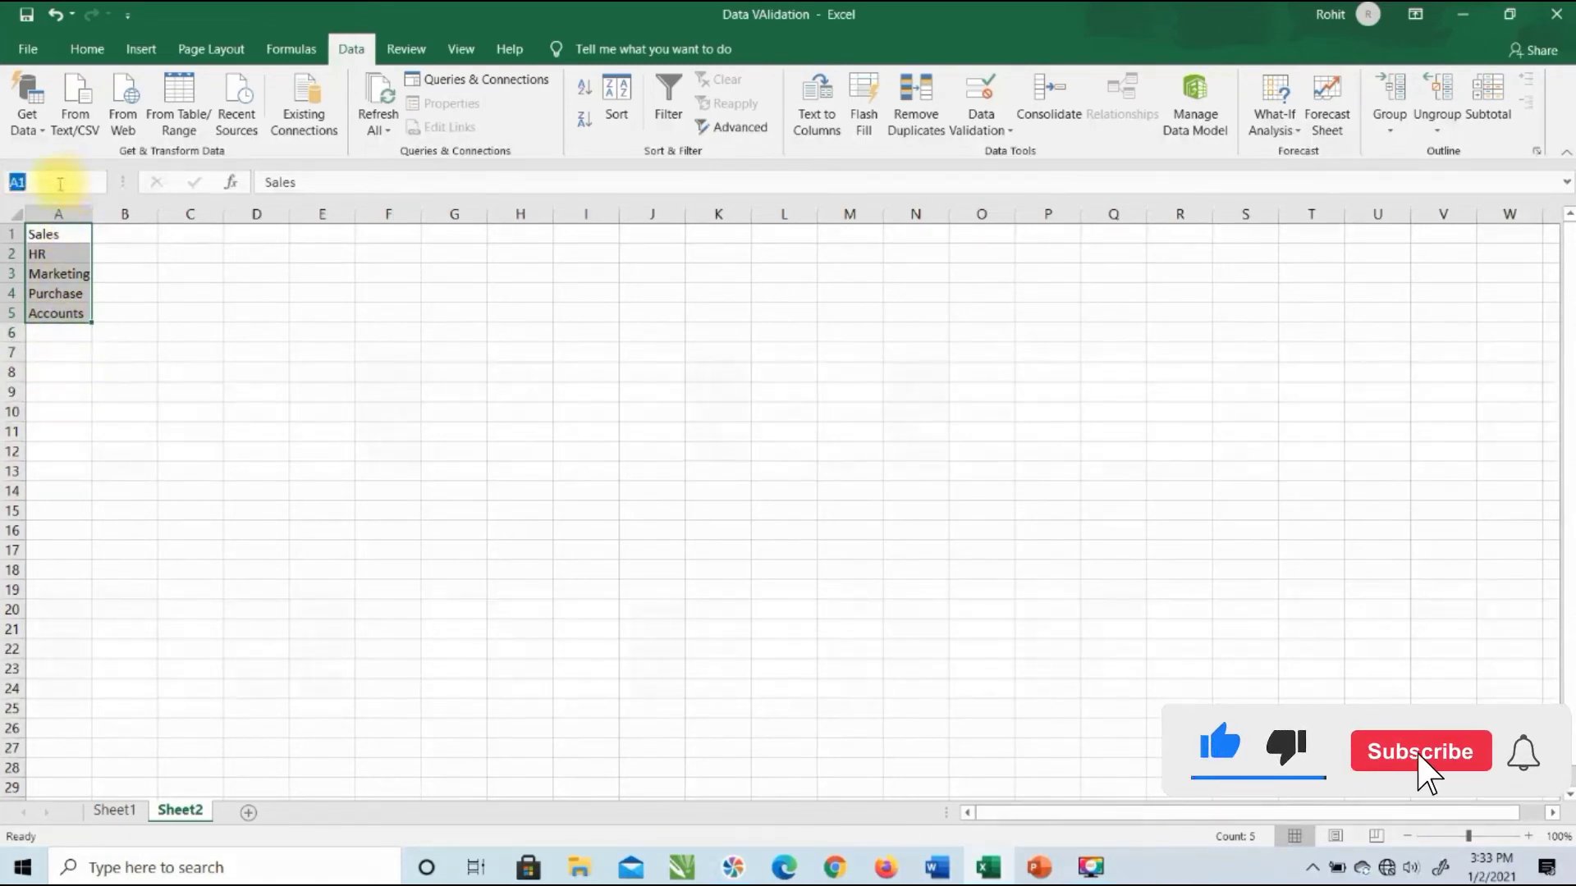
text(dept)
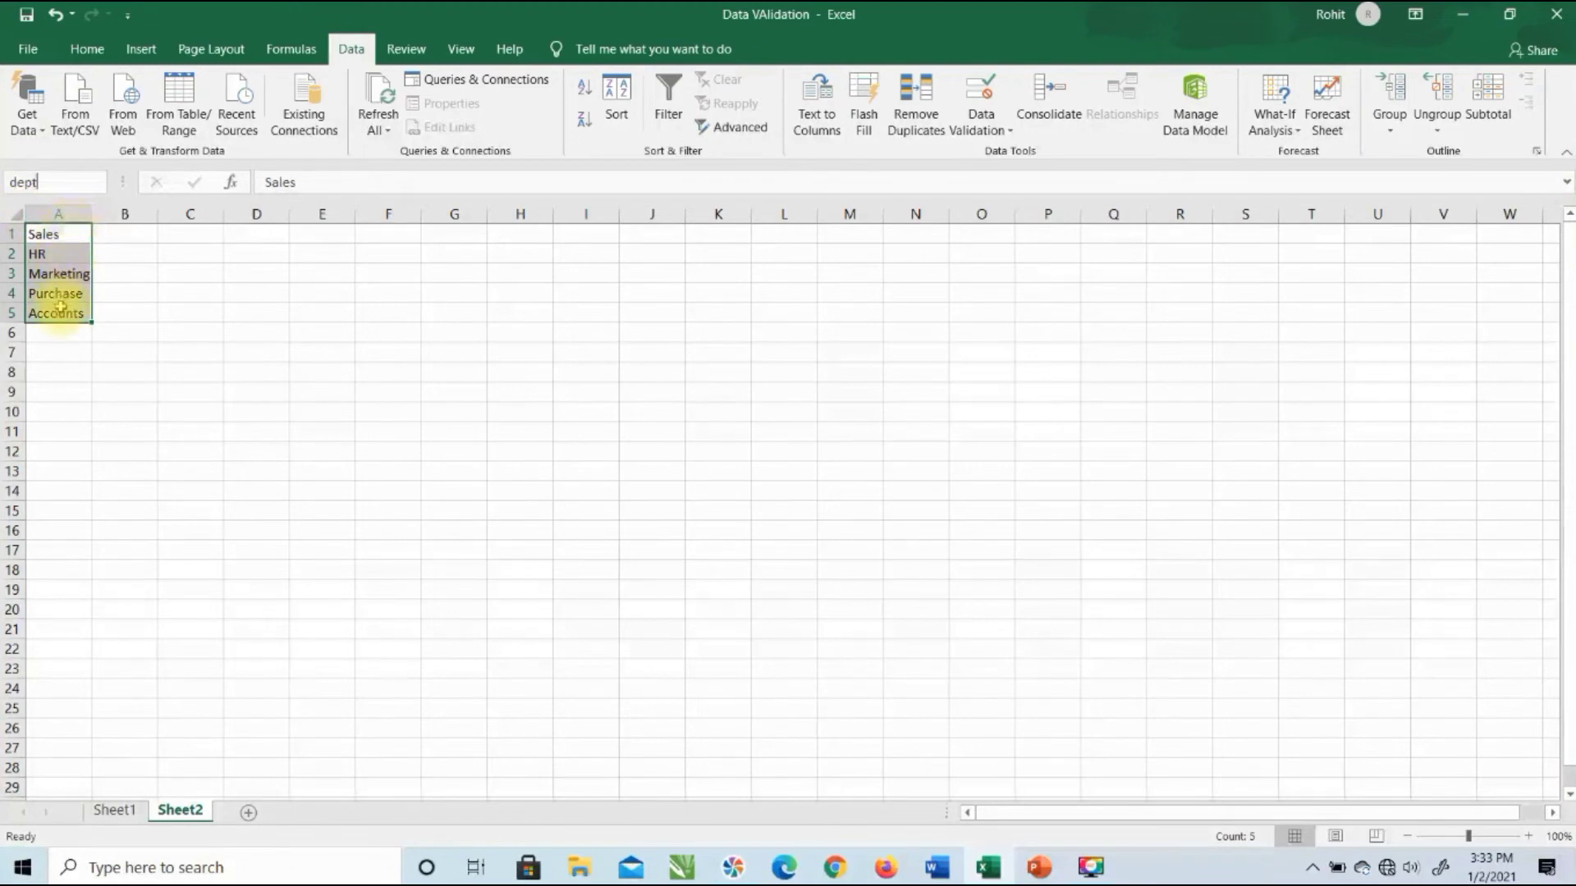
key(Return)
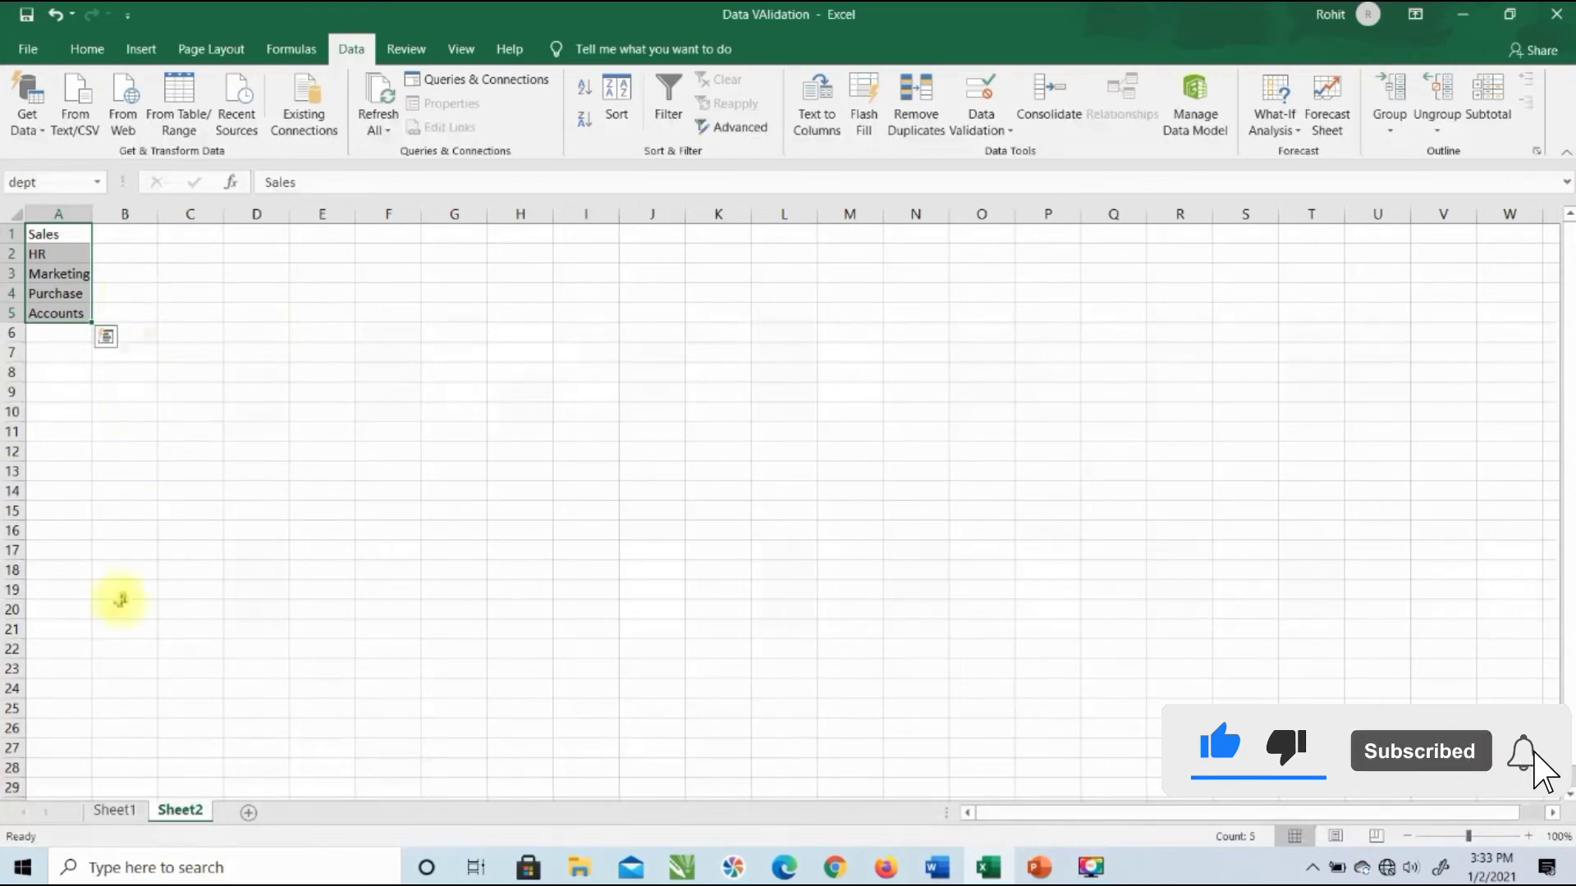
click(116, 820)
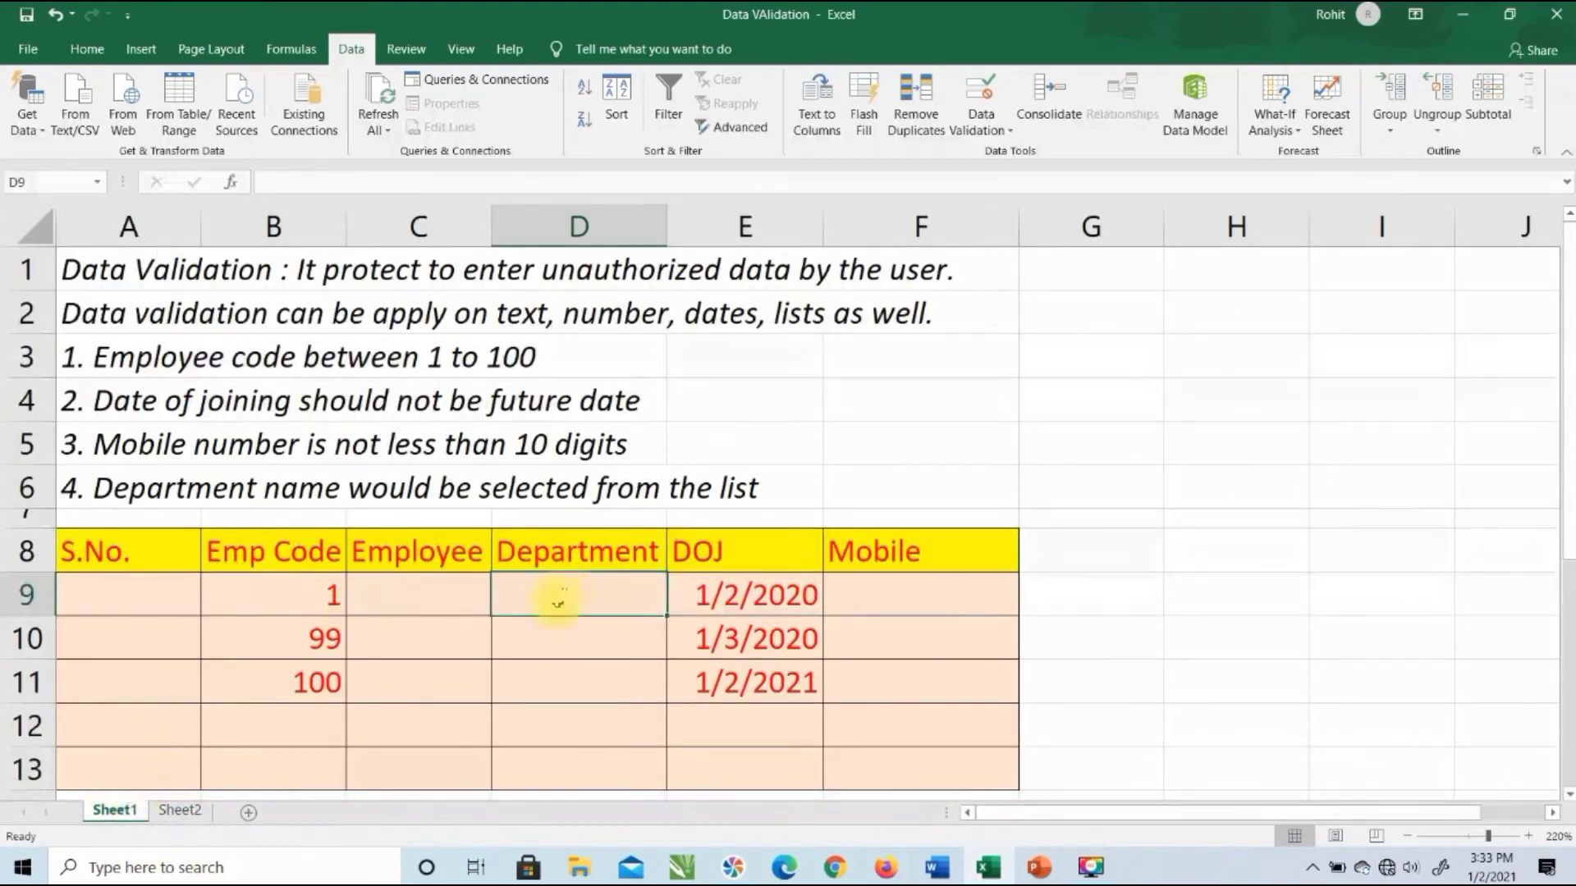
Step: Apply List validation with source =dept to Department cells D9:D13
drag(559, 595, 558, 767)
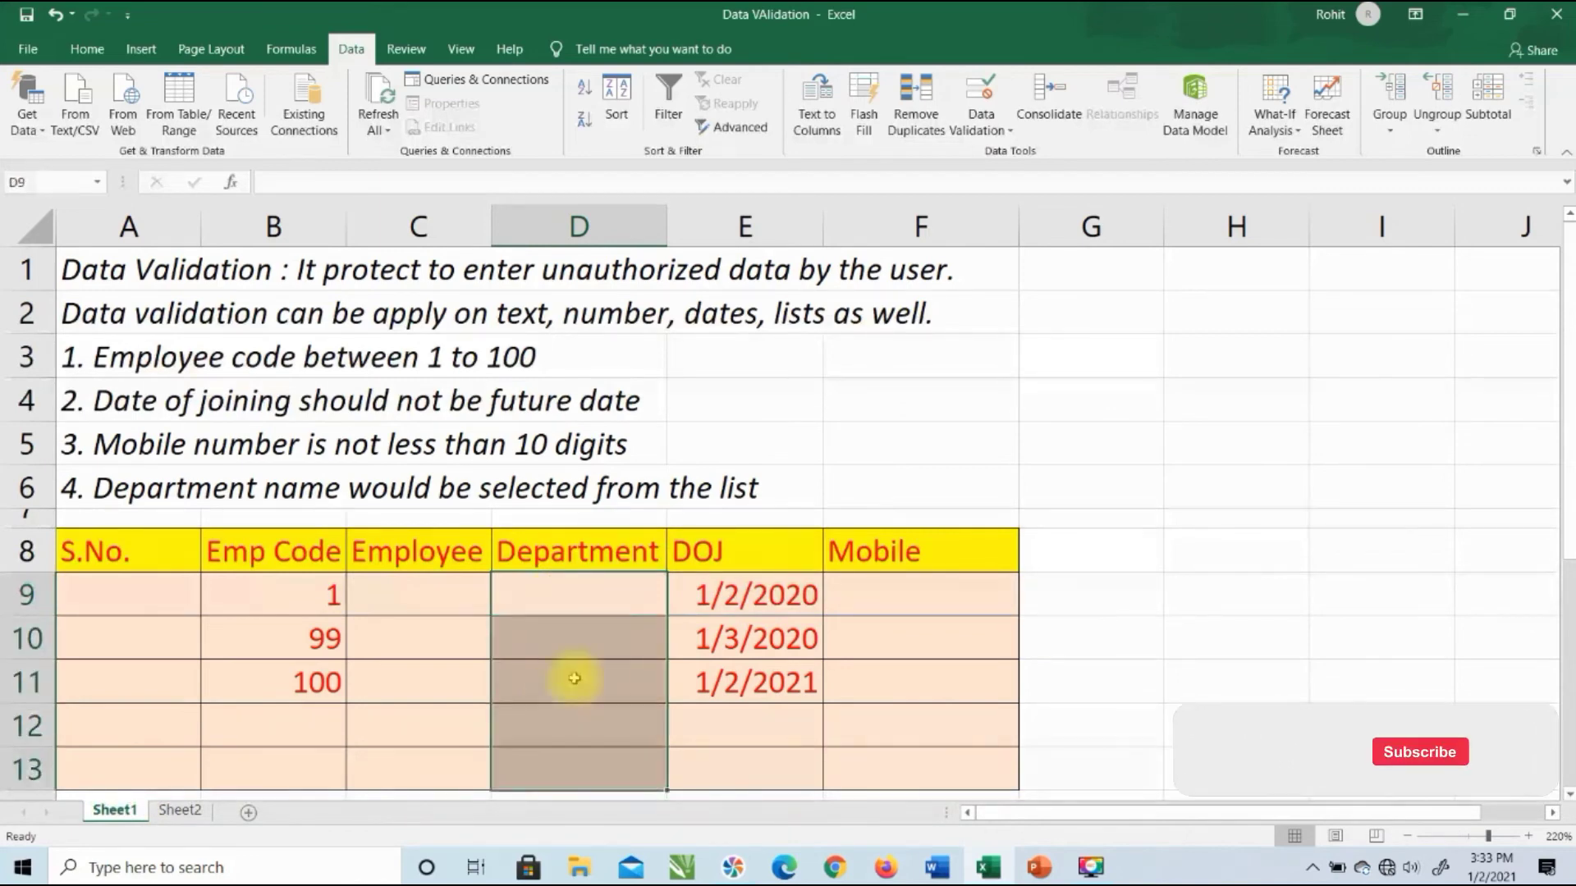
click(1002, 100)
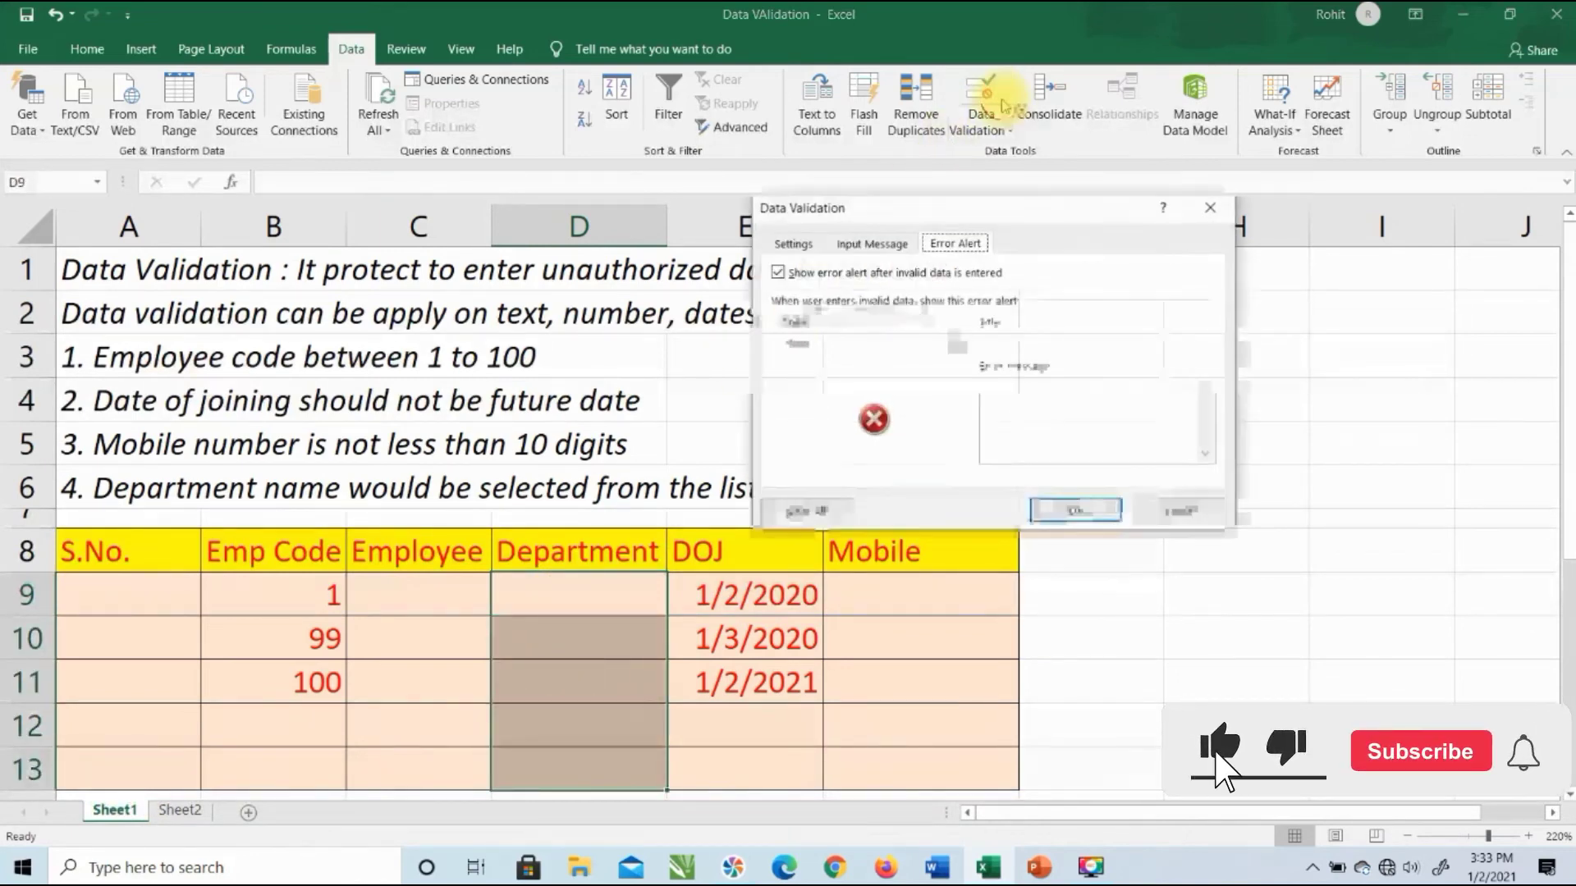
click(792, 244)
click(813, 315)
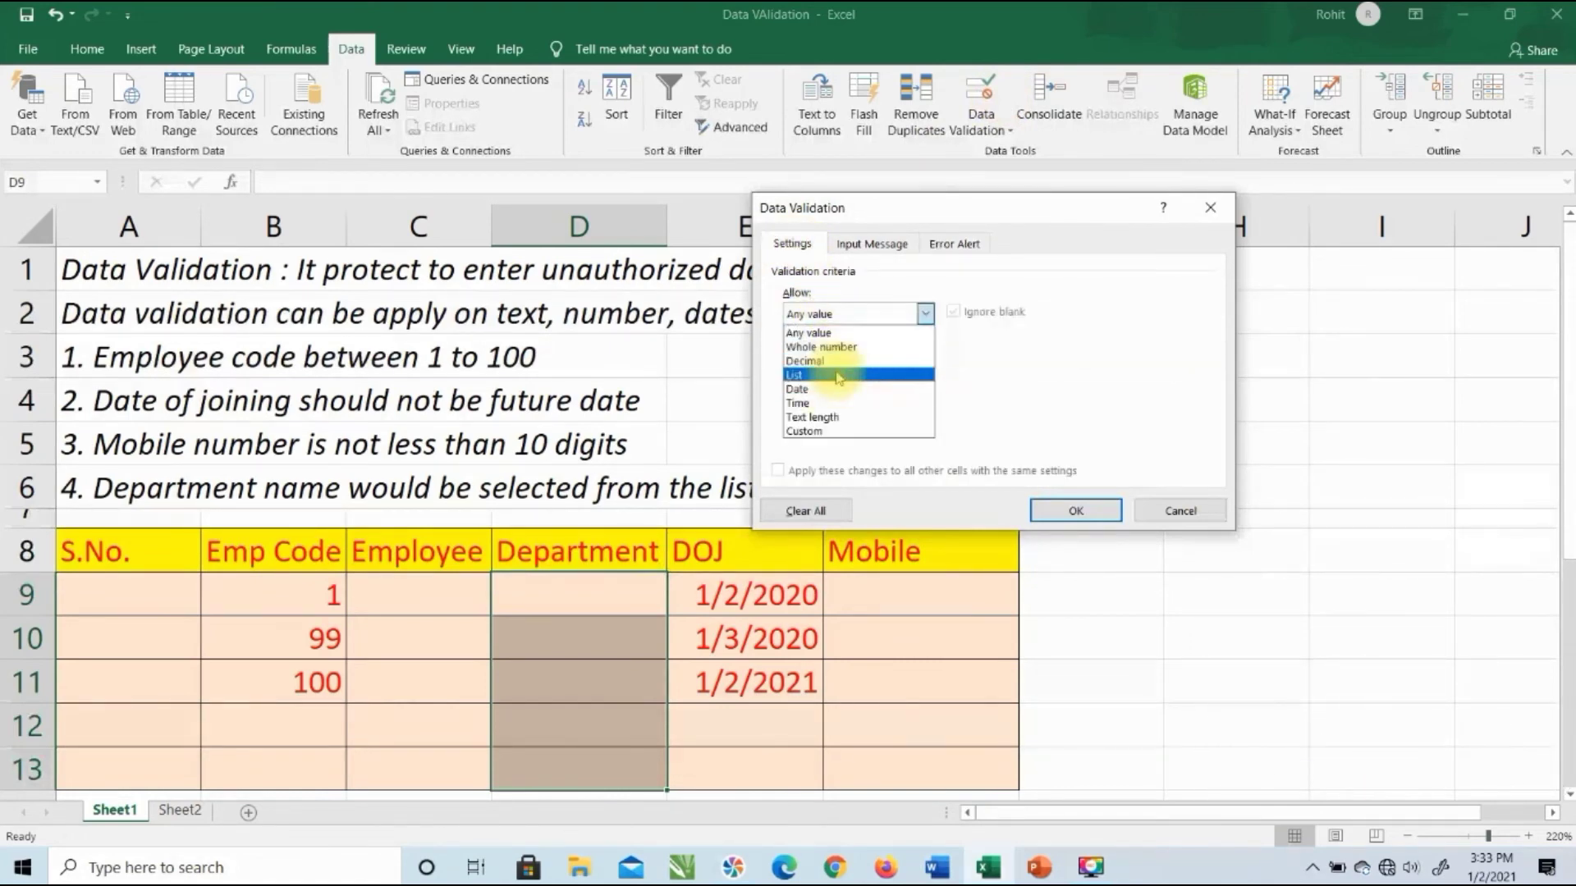
click(838, 375)
click(837, 402)
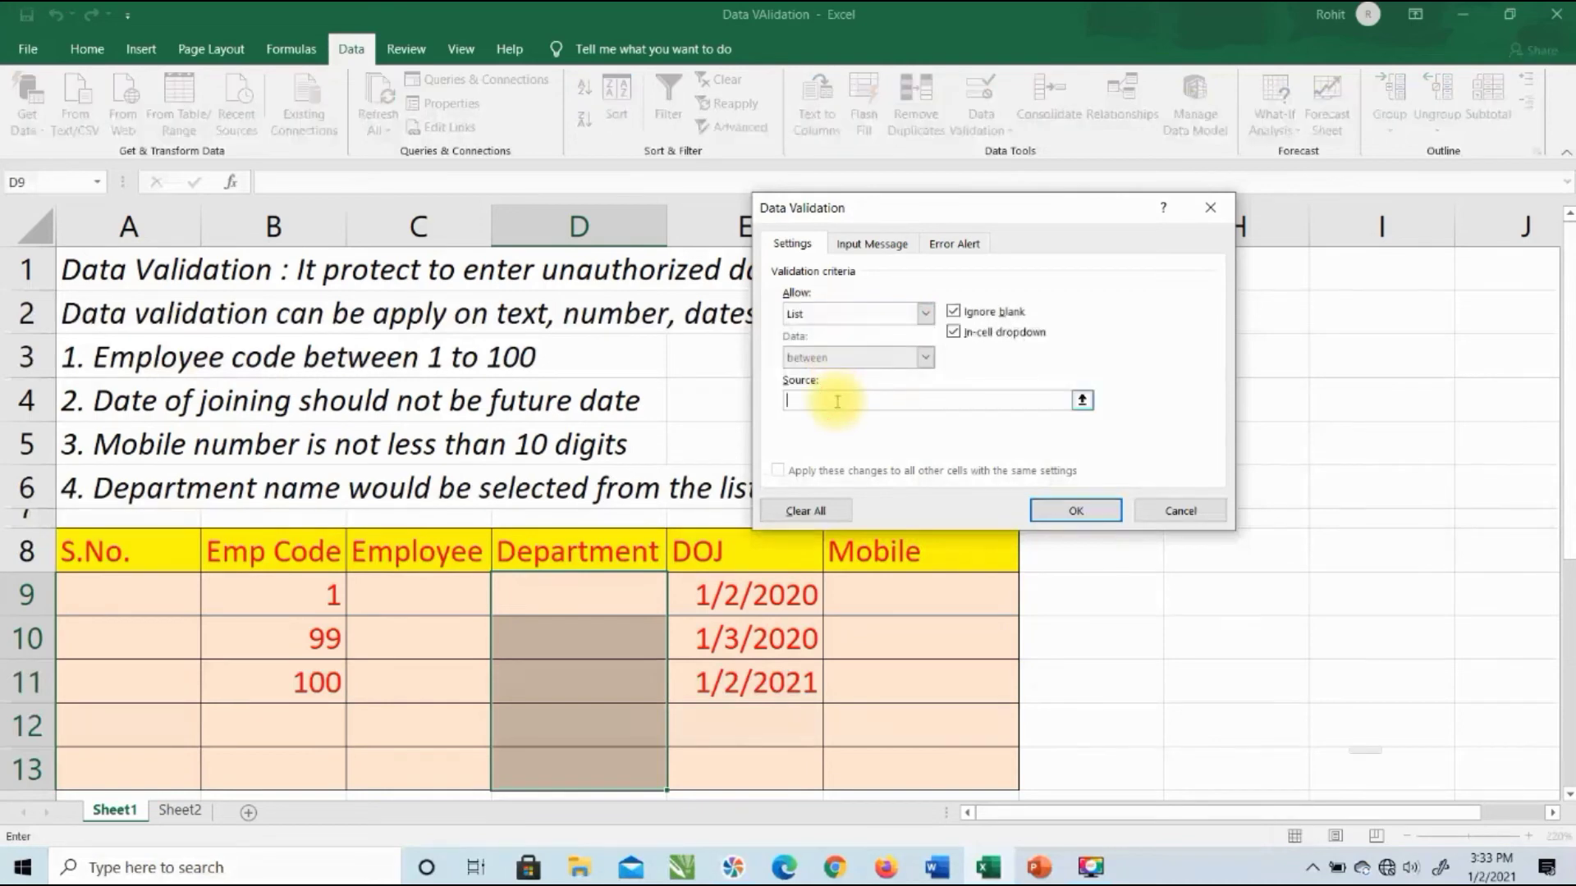
text(=)
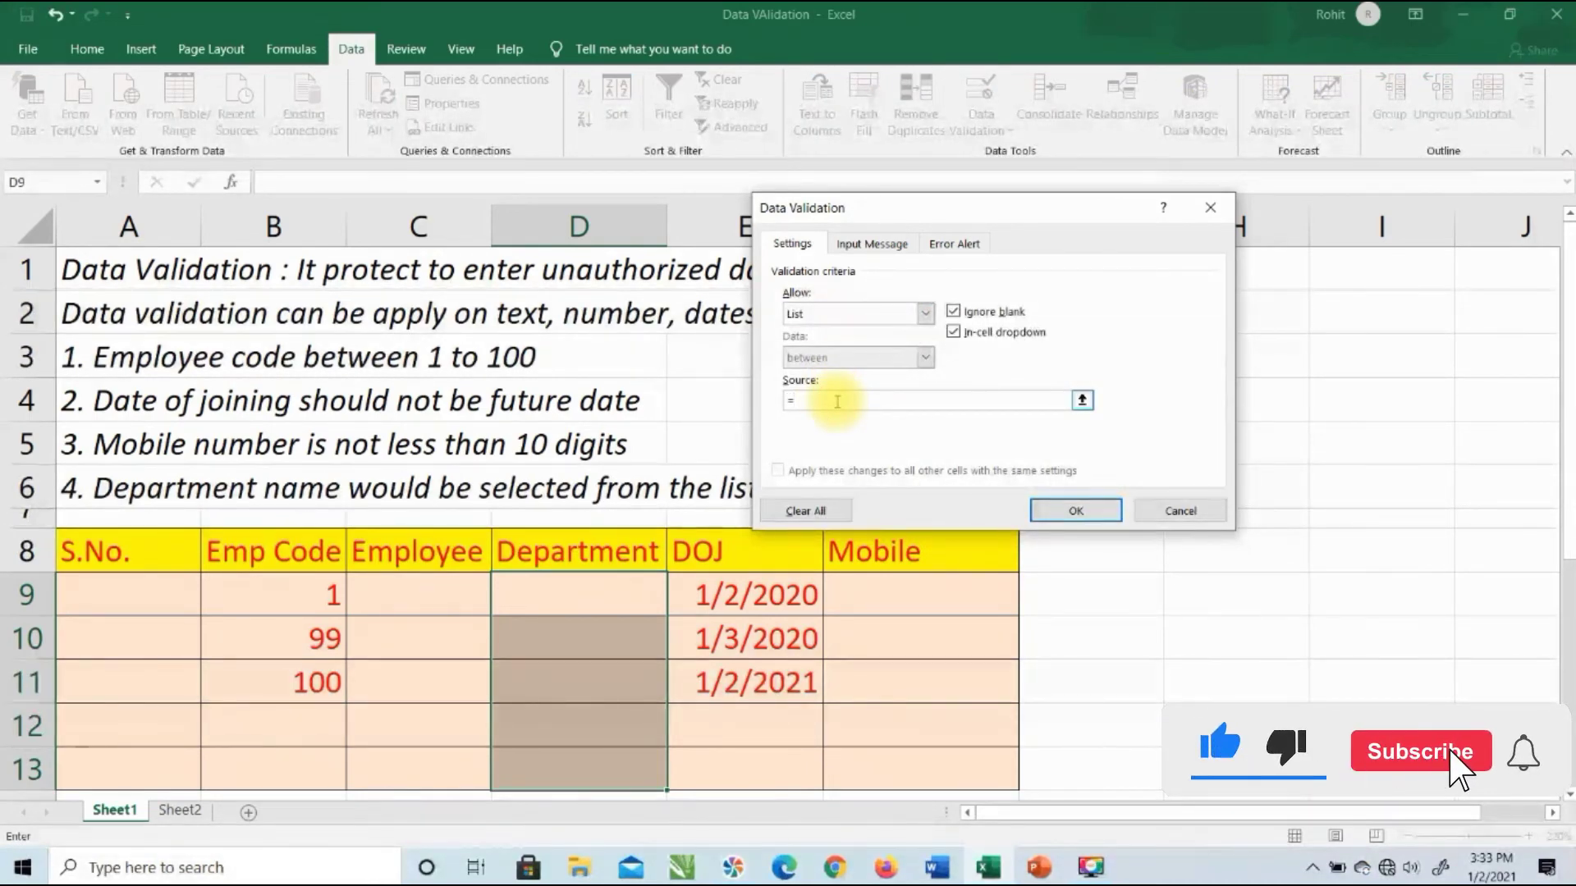
text(dept)
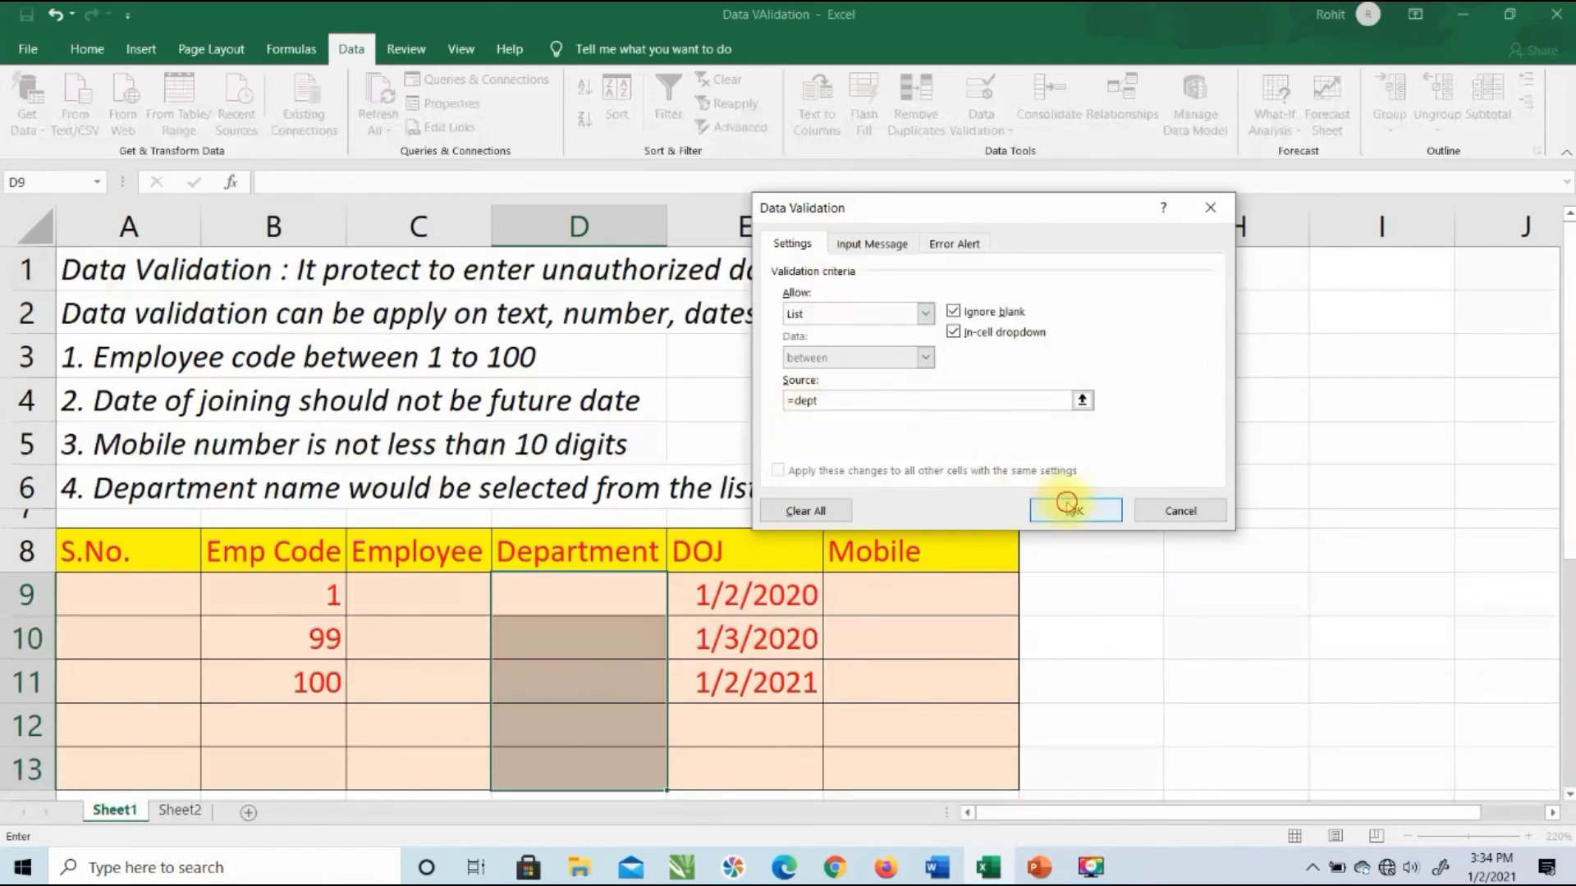
click(1066, 506)
click(648, 605)
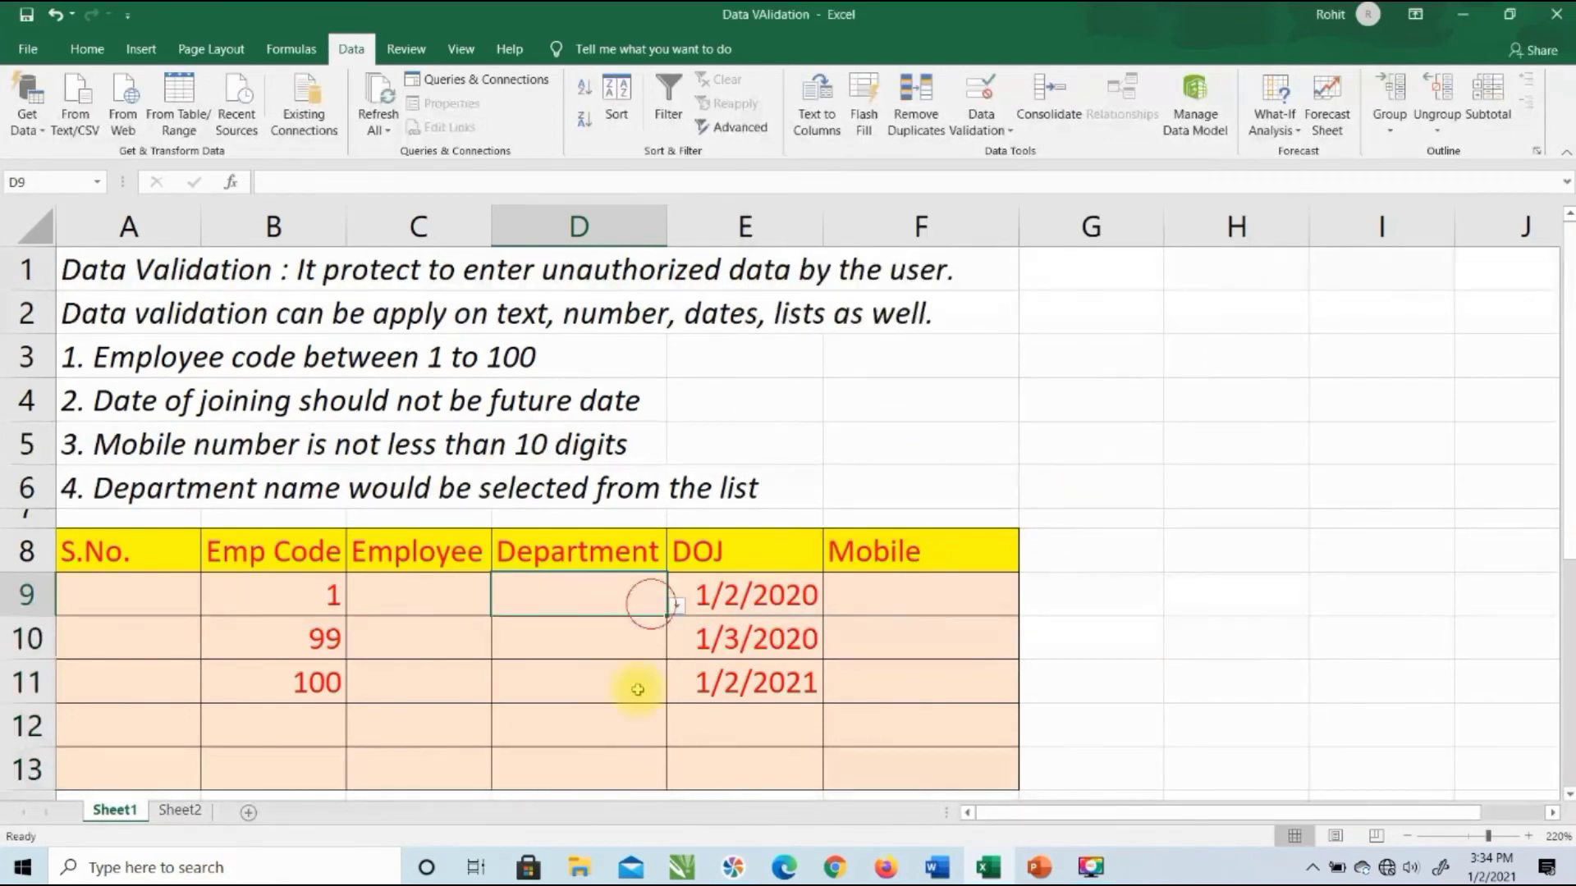
Step: Pick Marketing for D9, Accounts for D11 and Marketing for D13 from the dropdowns
click(677, 605)
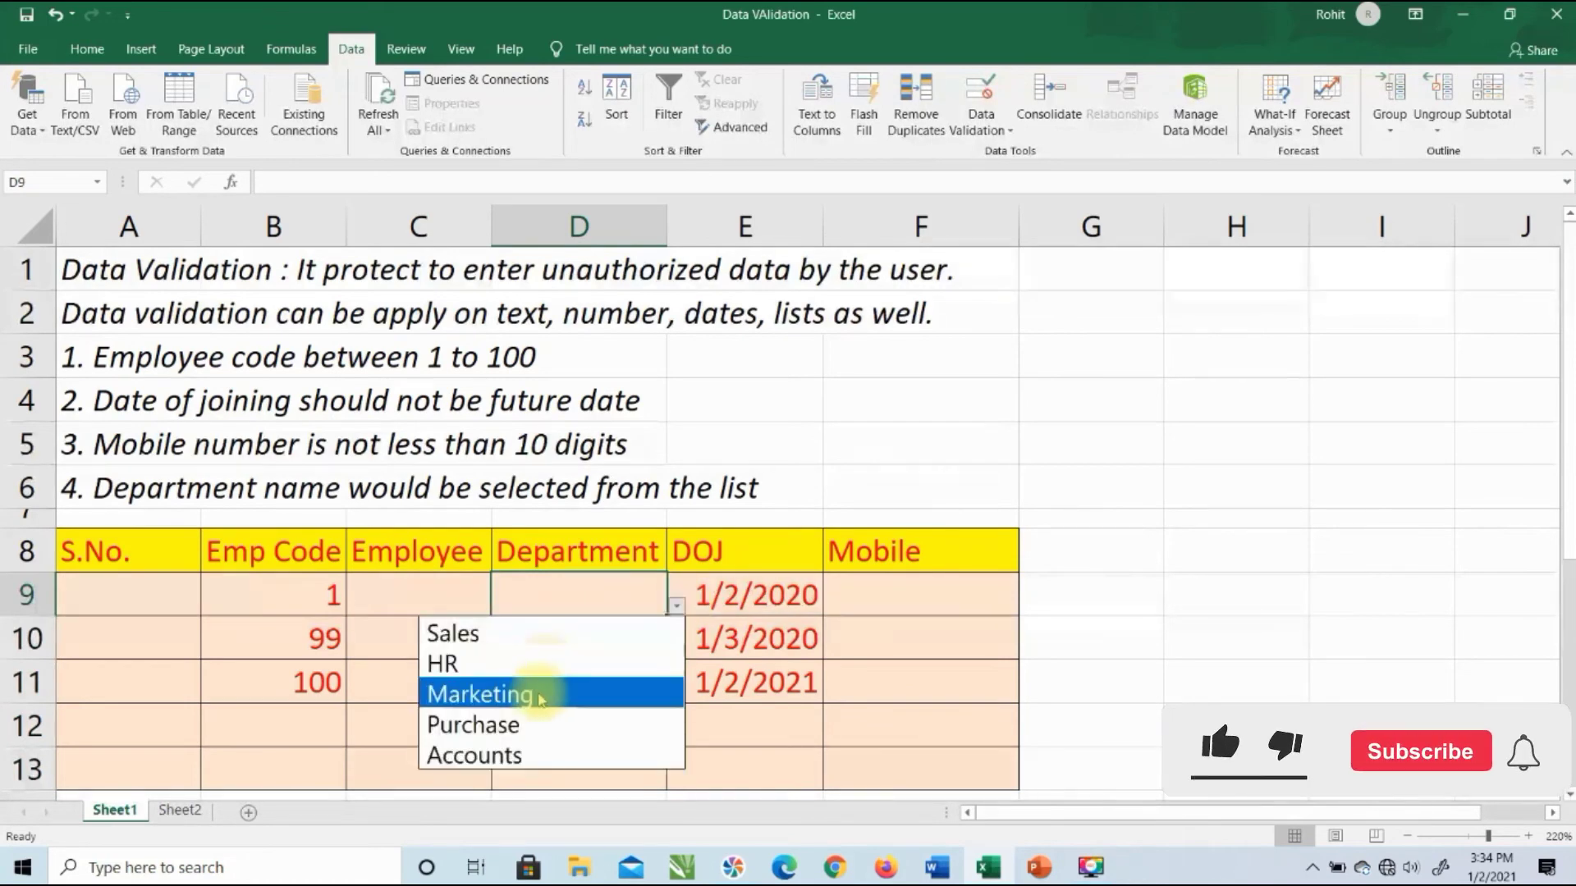
click(539, 696)
click(648, 682)
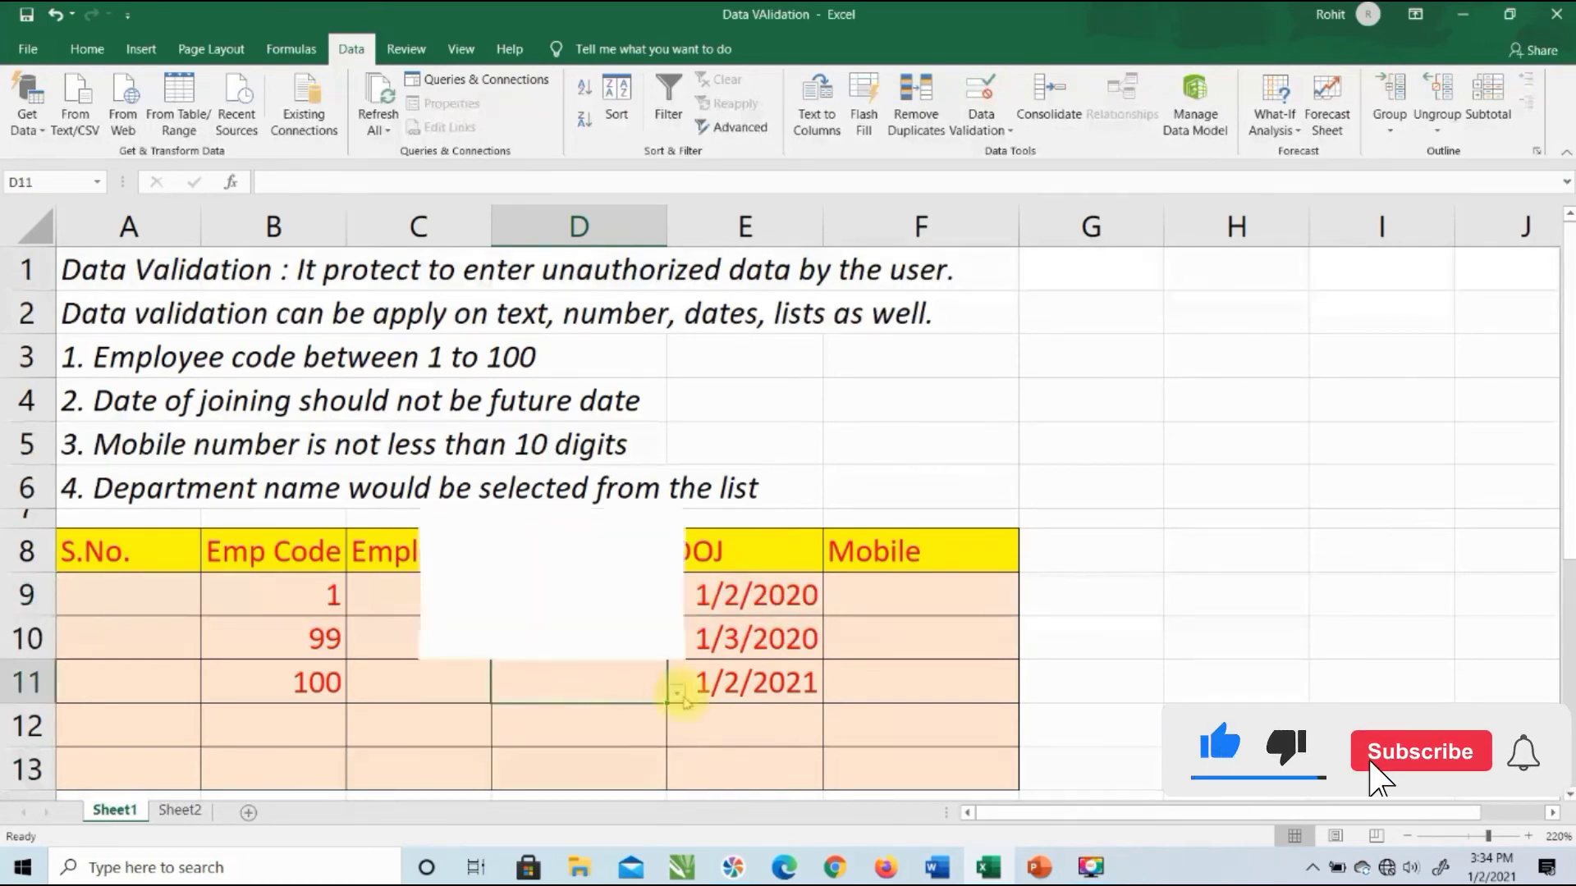
click(624, 642)
scroll(547, 581, down, 2)
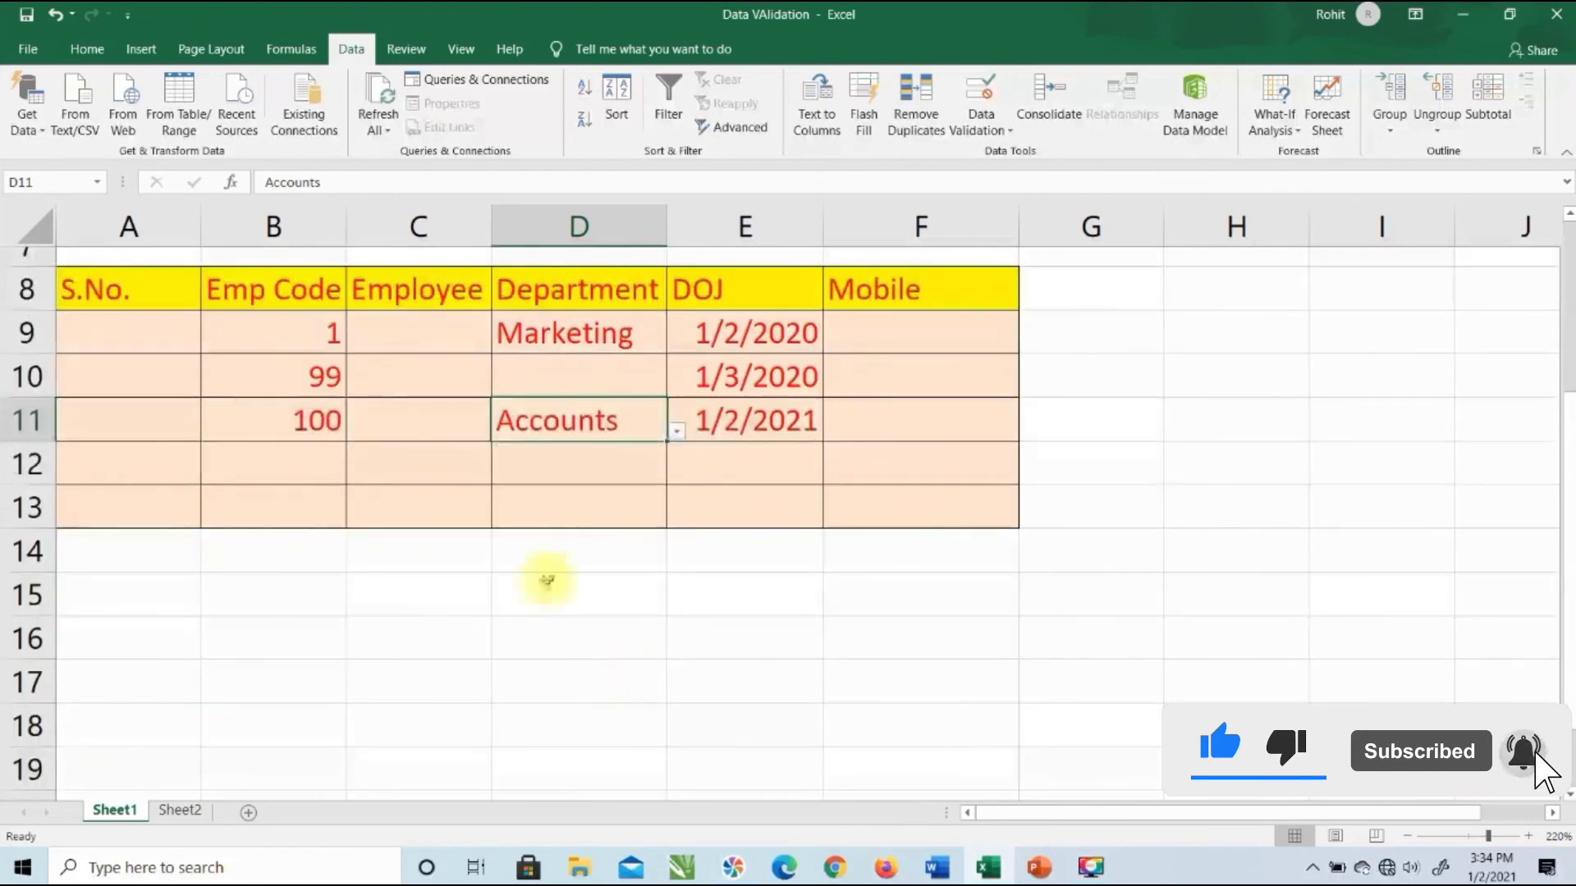
click(598, 505)
click(677, 519)
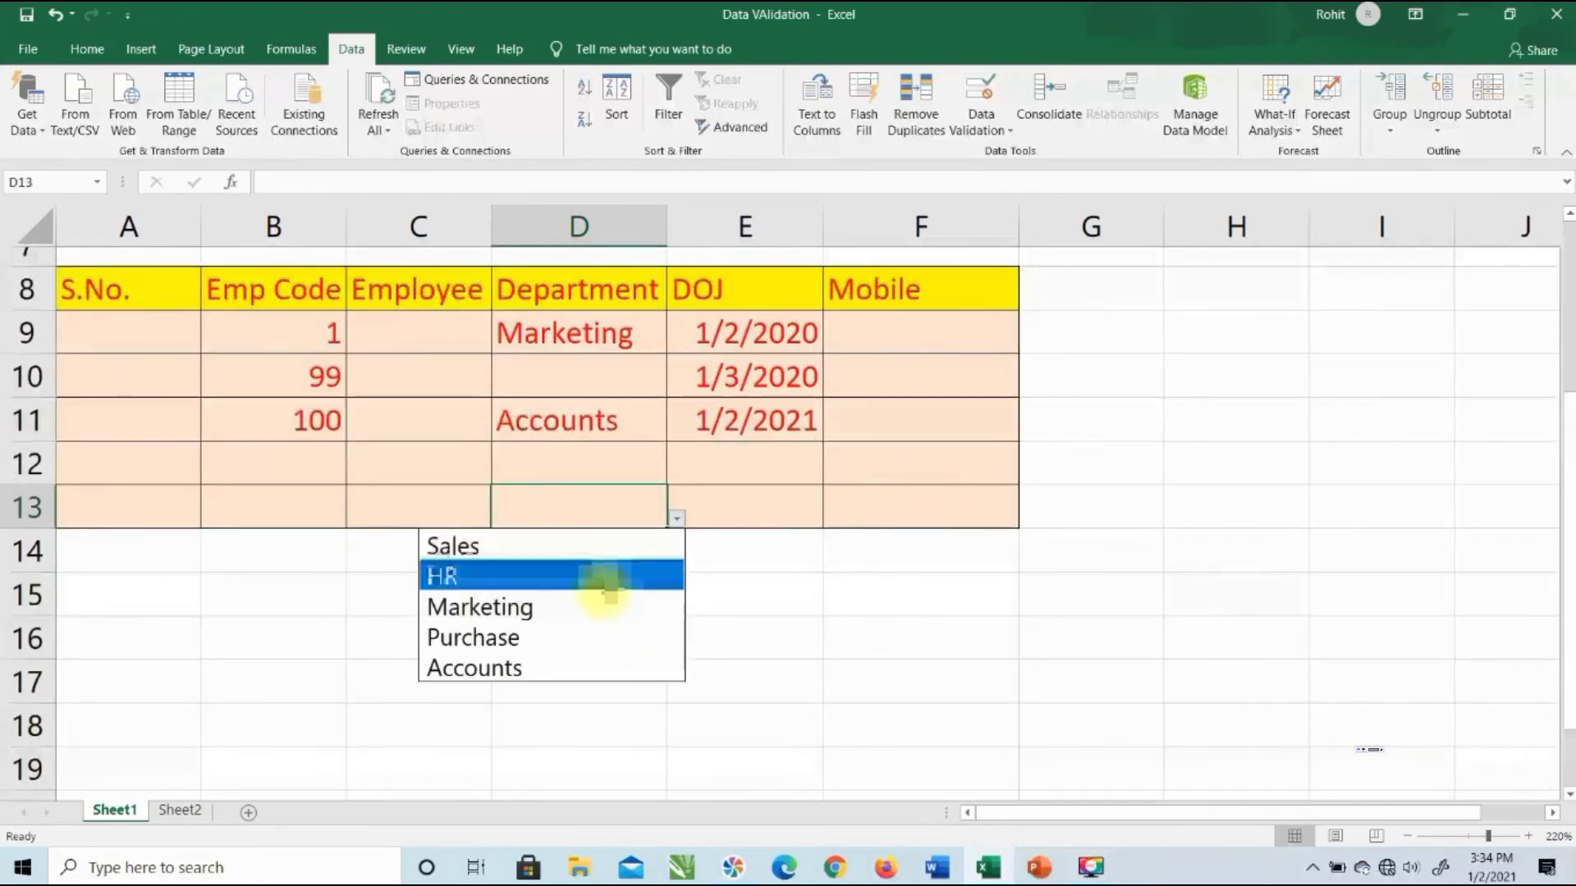
click(574, 607)
click(616, 551)
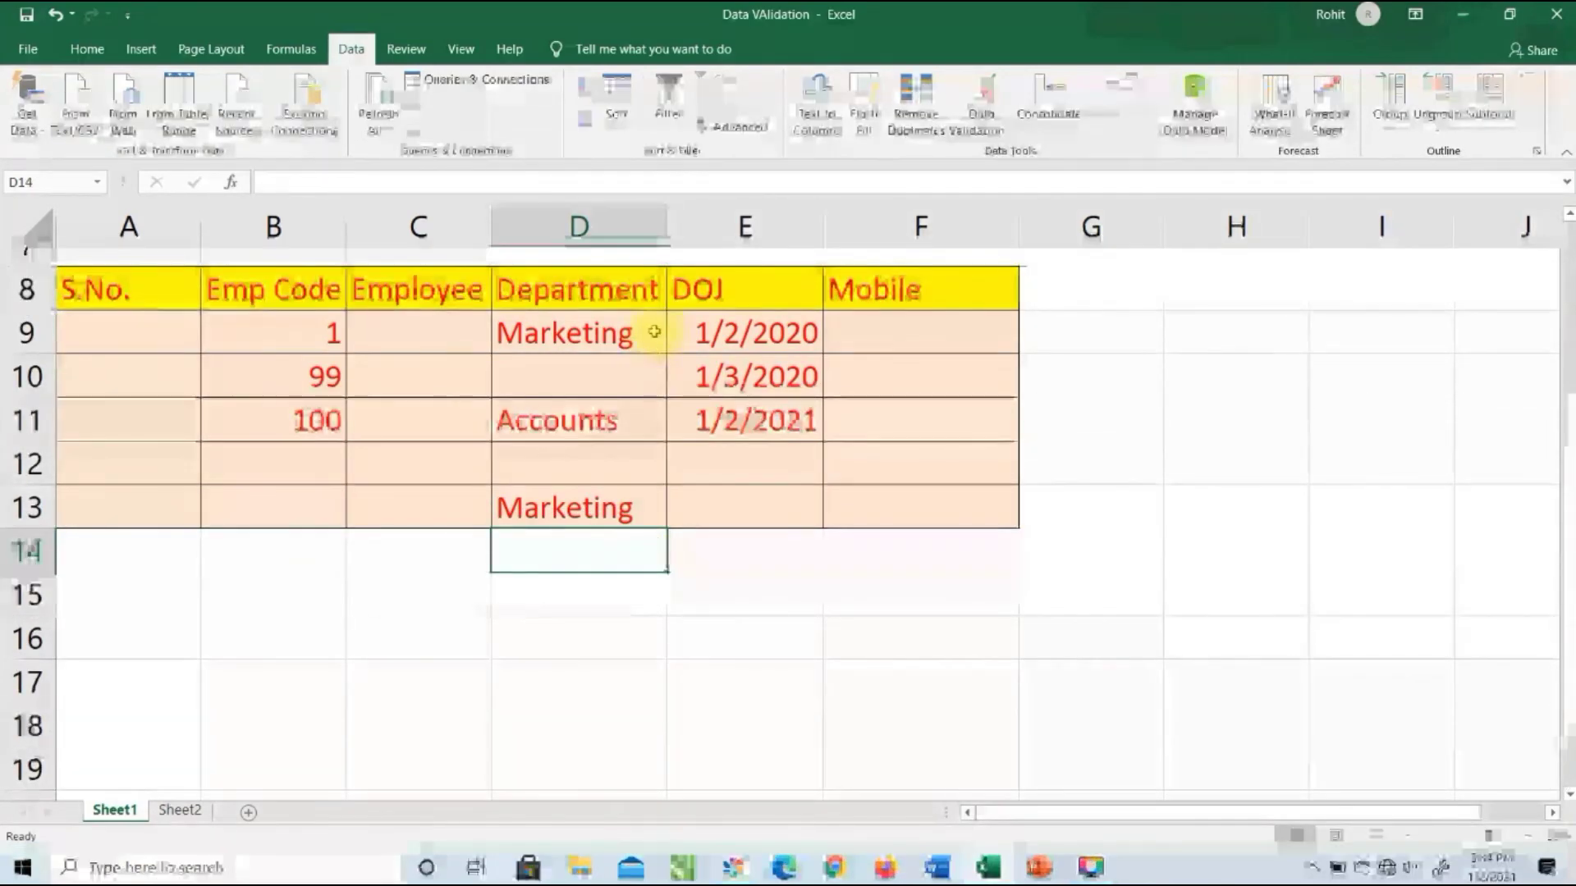
drag(650, 333, 632, 498)
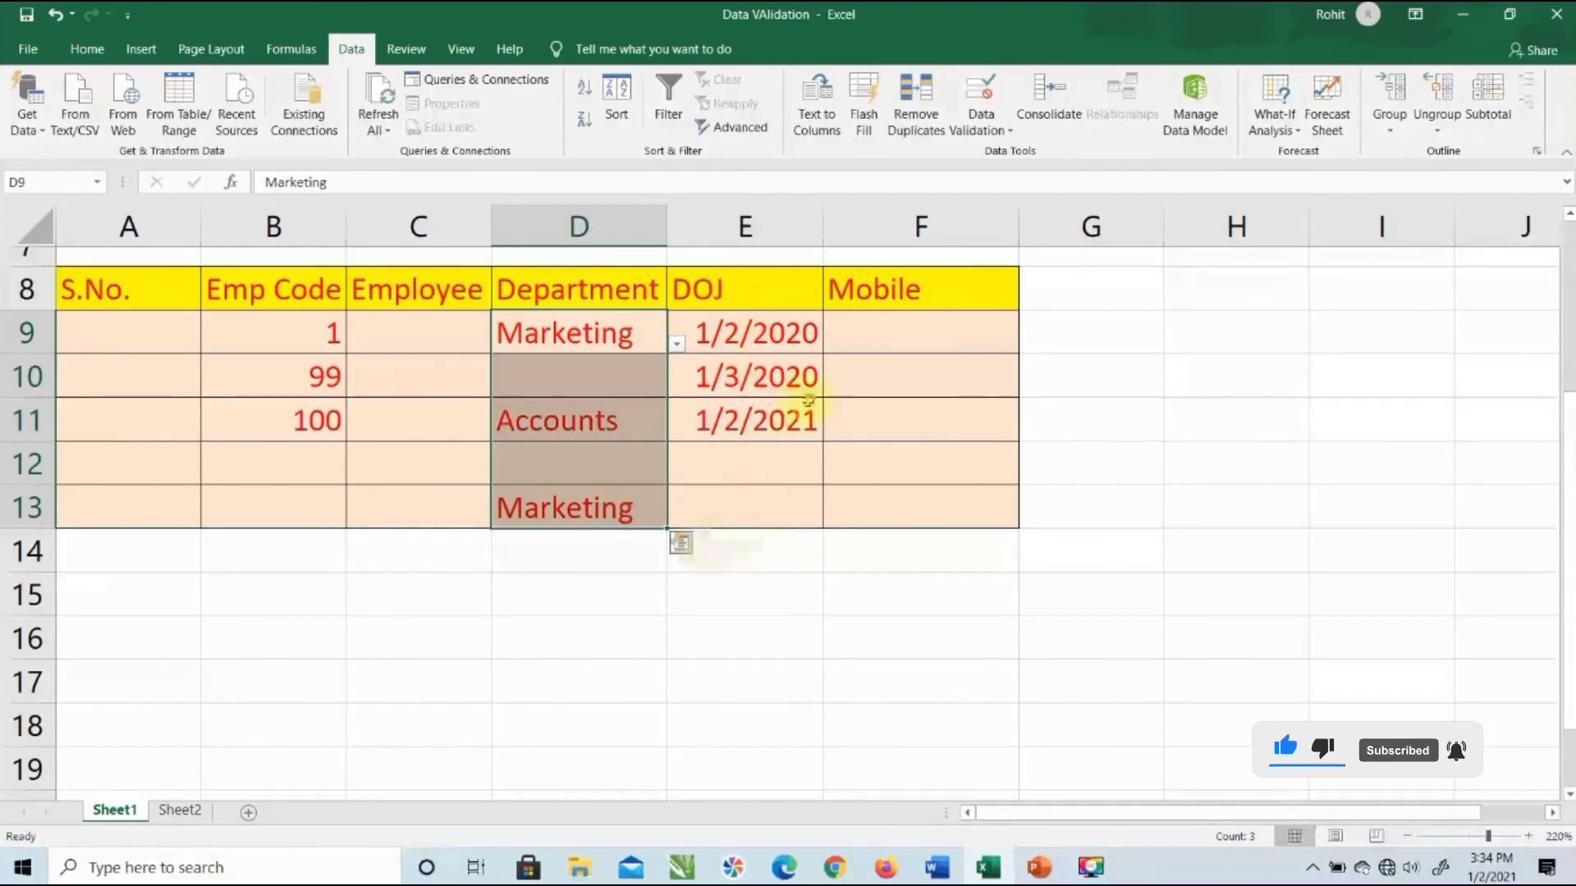
click(895, 332)
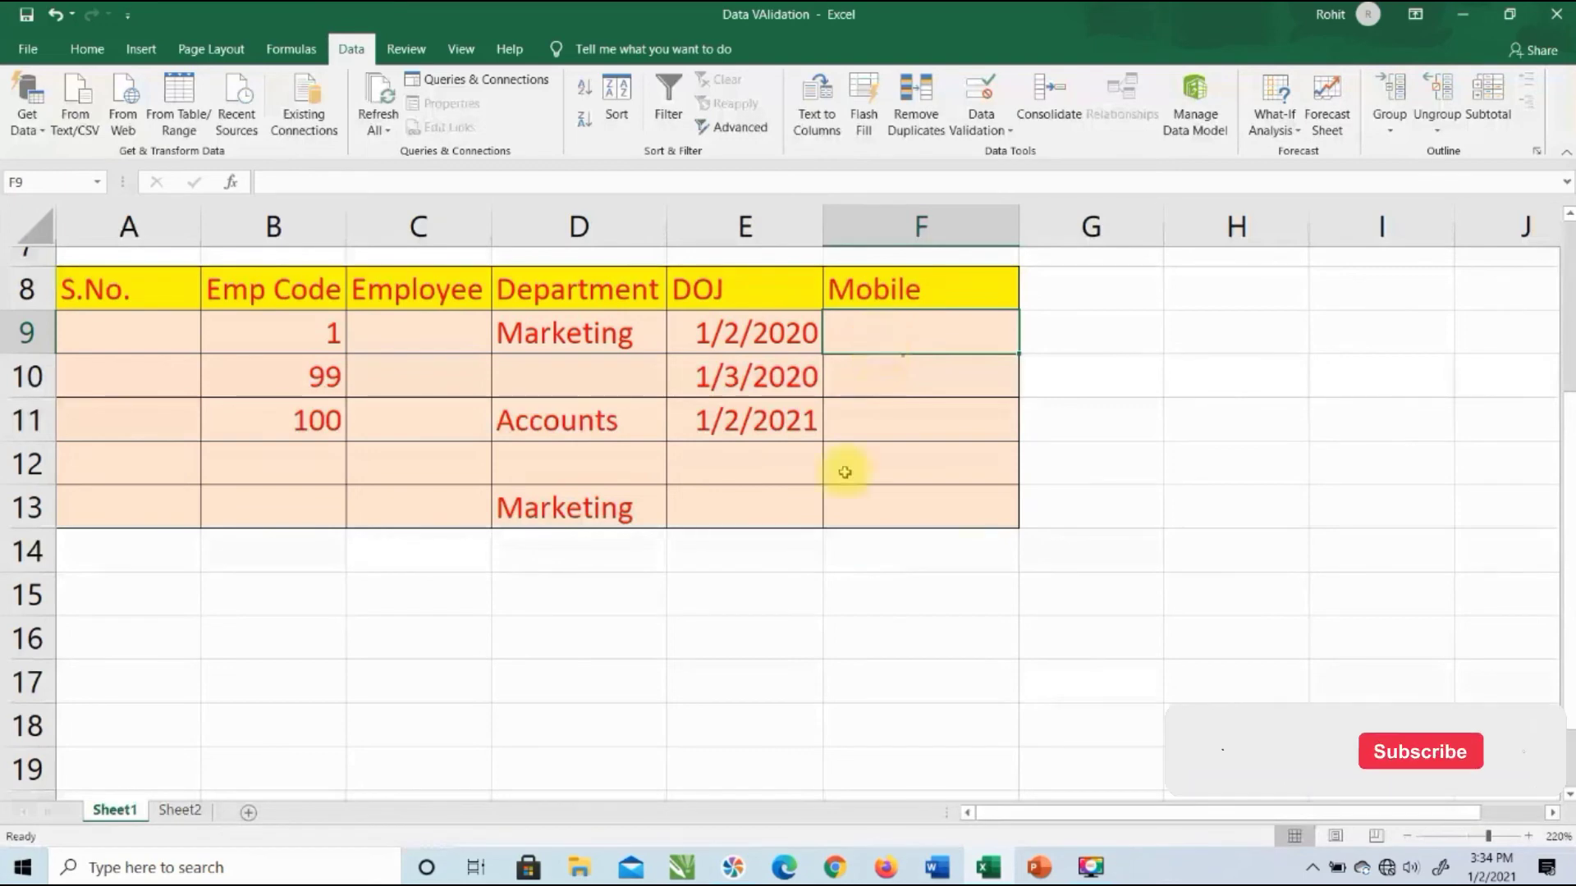
Step: Add an input message to F9:F13 titled 'Excel': 'Please enter 10 digit valid number.'
drag(909, 328, 908, 500)
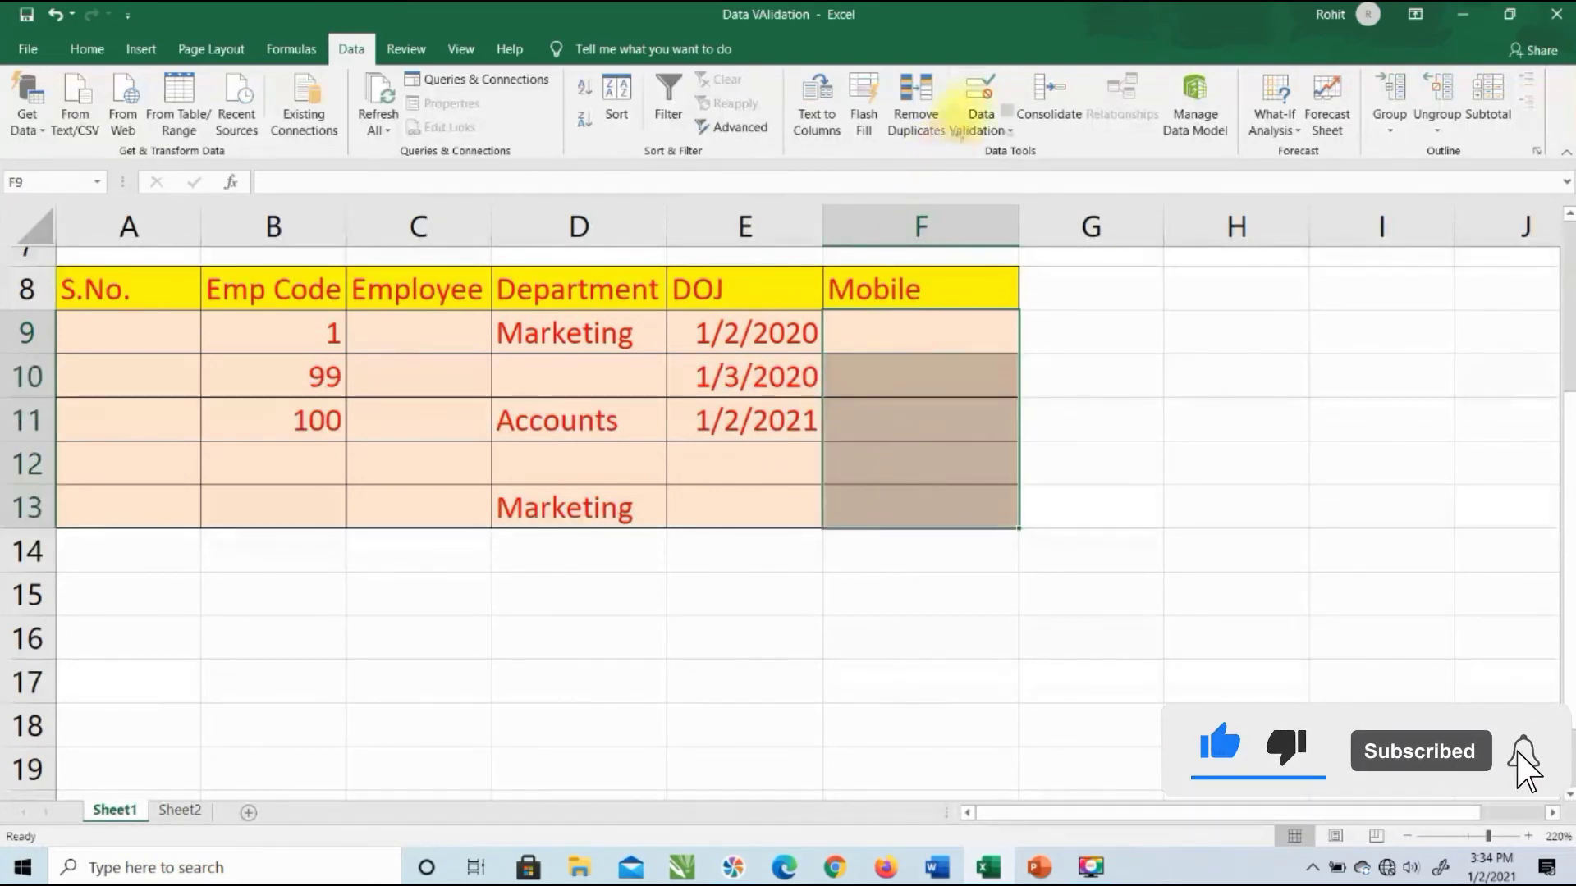
click(982, 124)
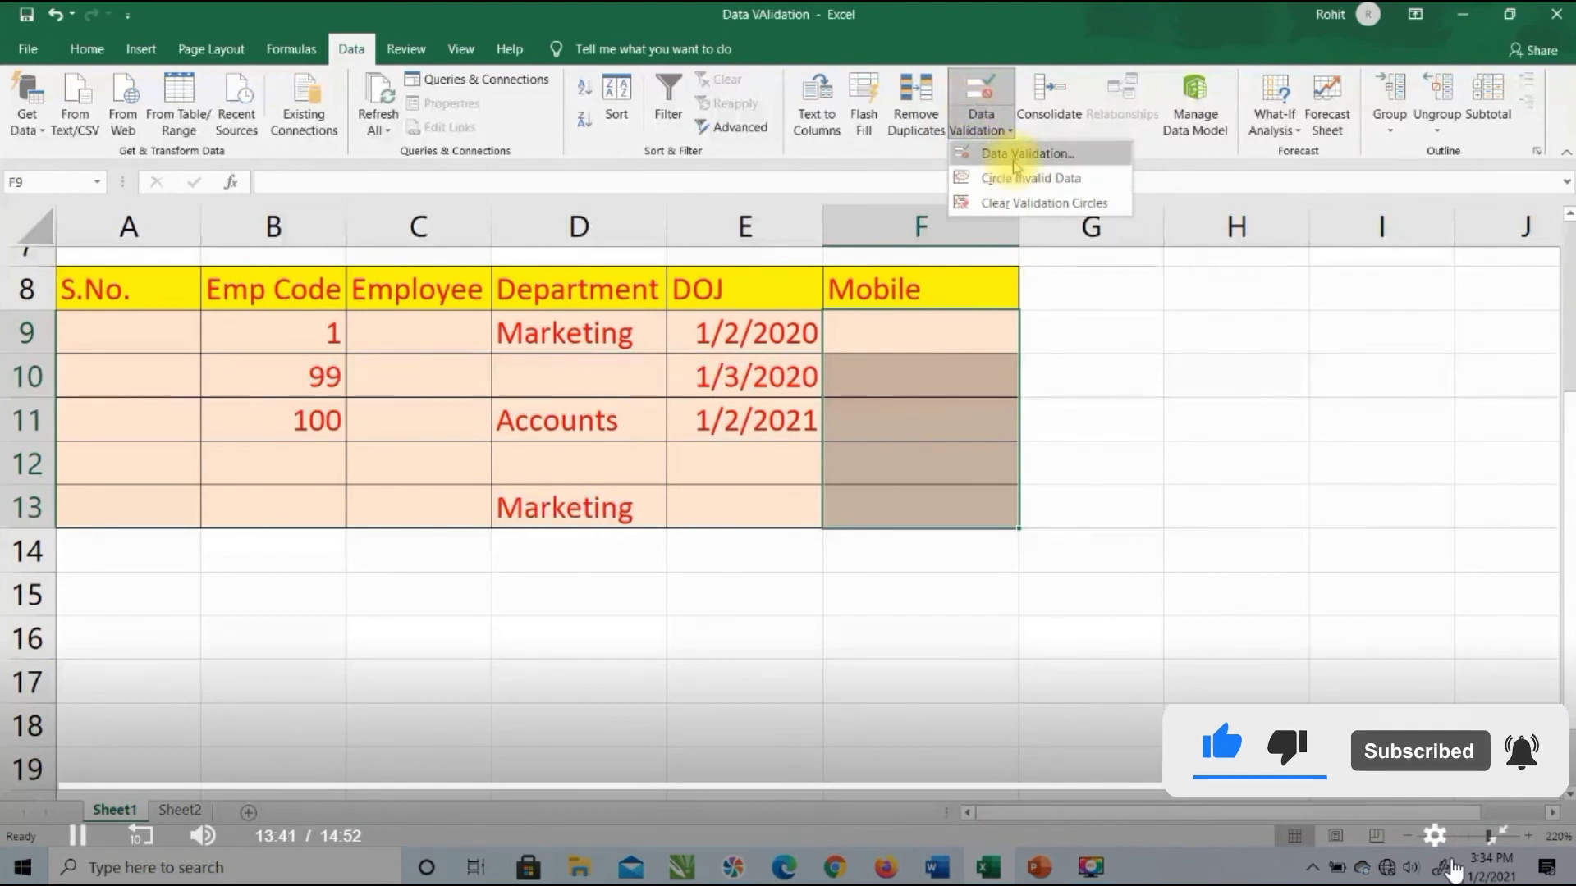
click(1017, 154)
click(862, 242)
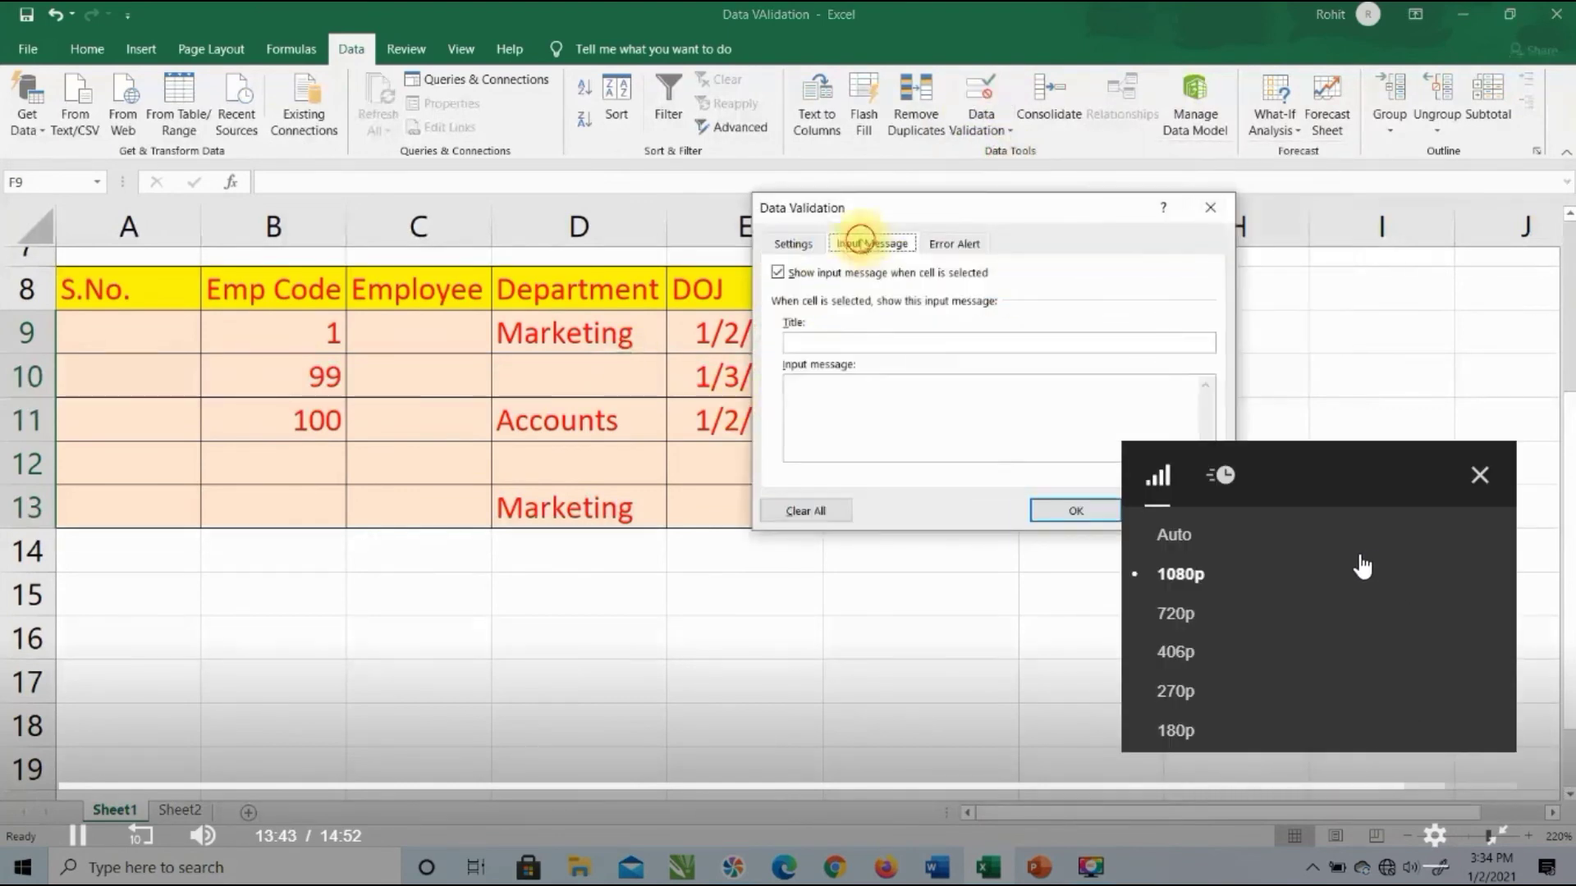
click(1478, 480)
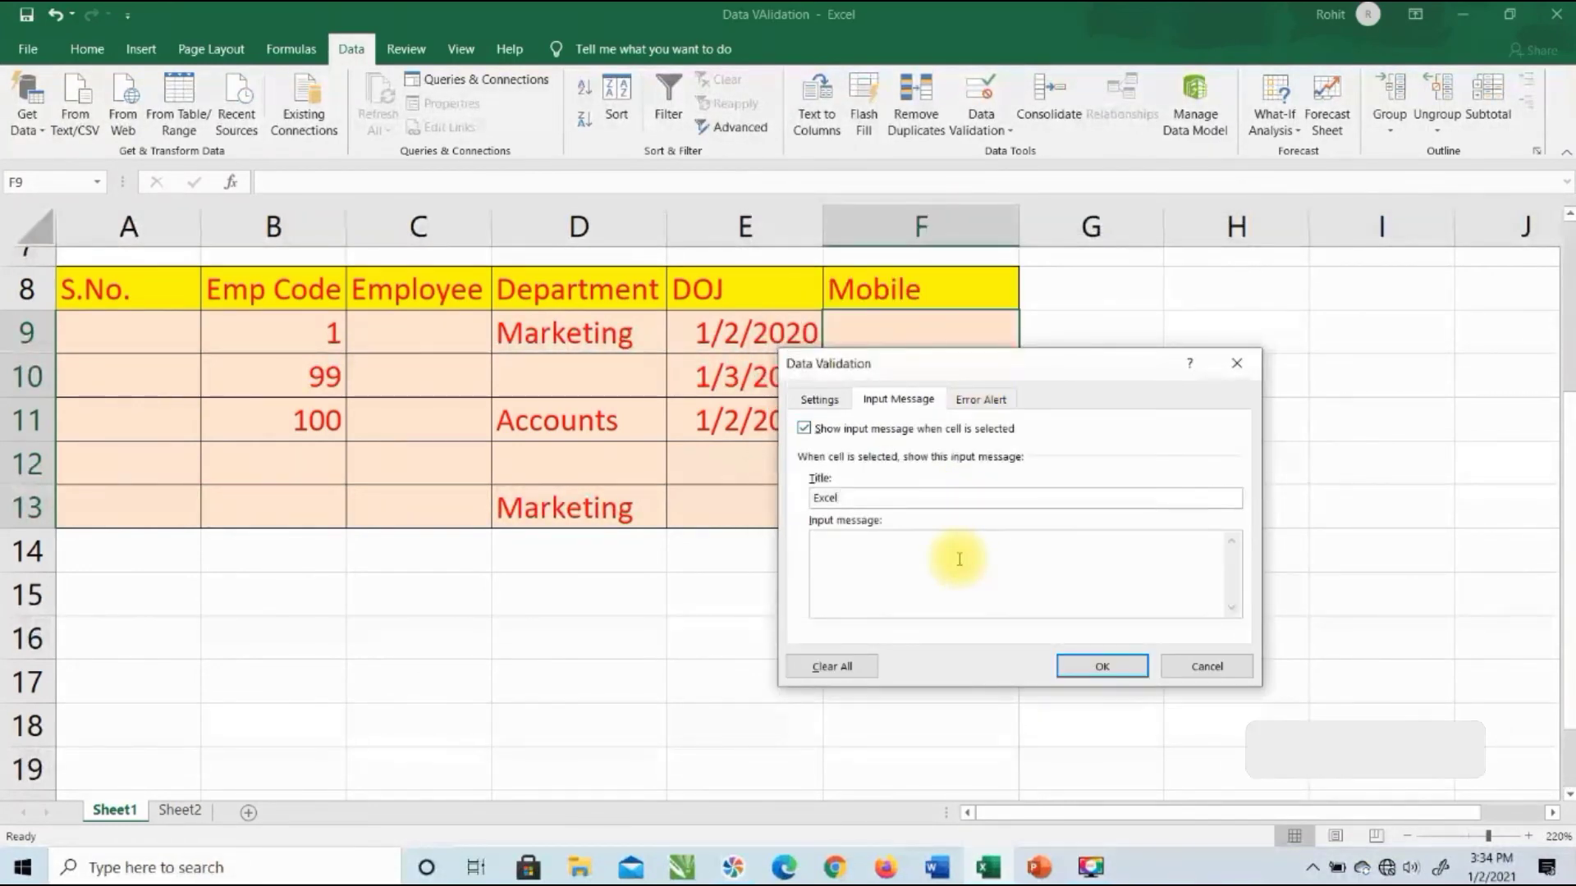
text(se enter 10)
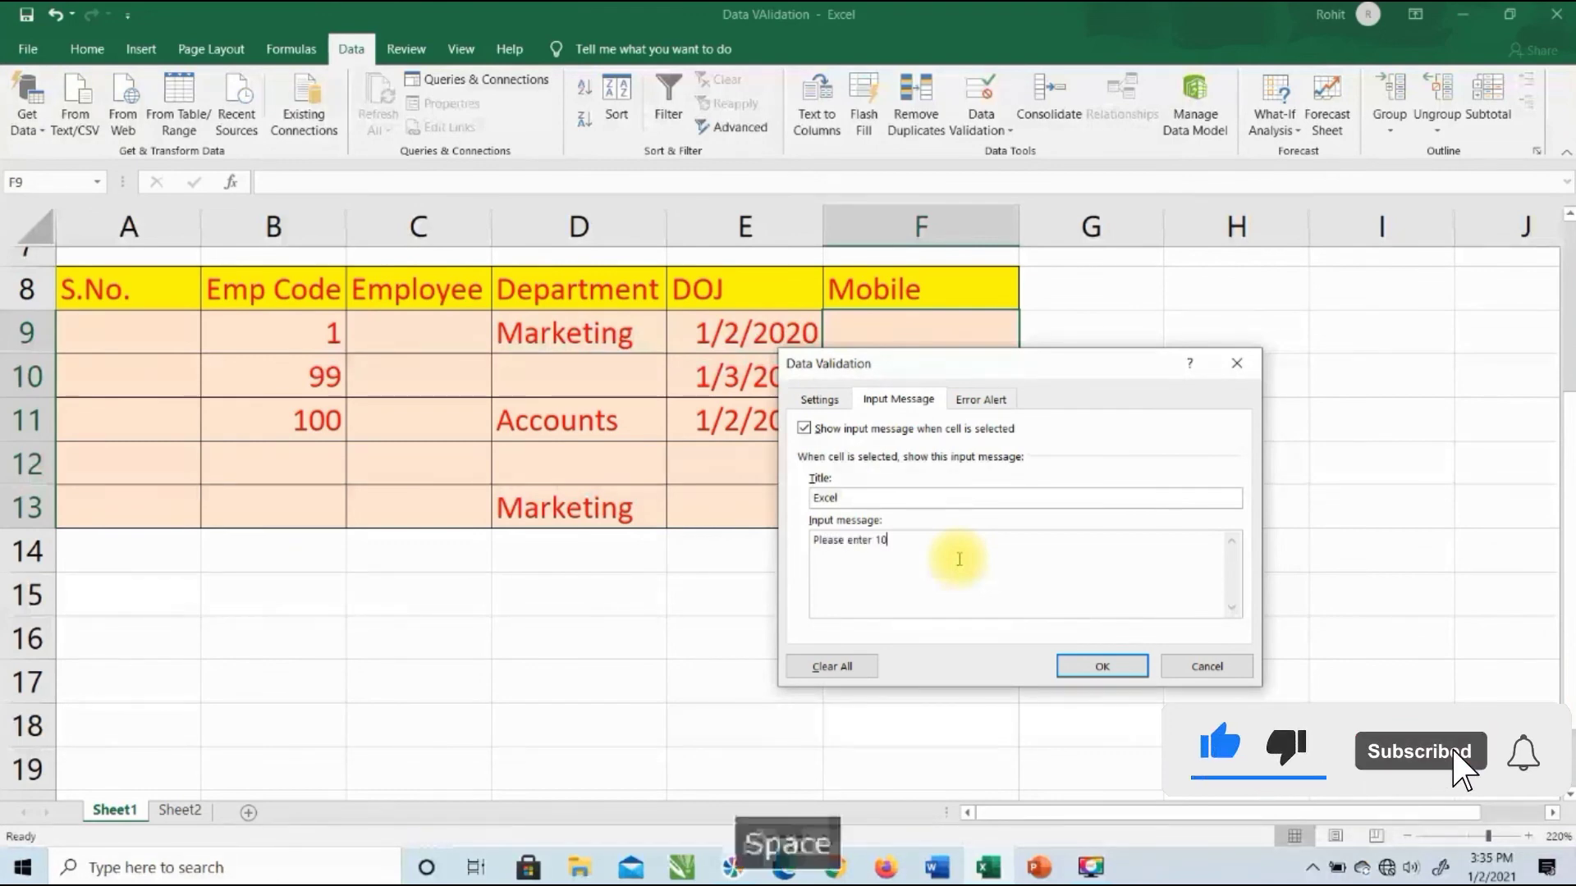
text( digit va;id)
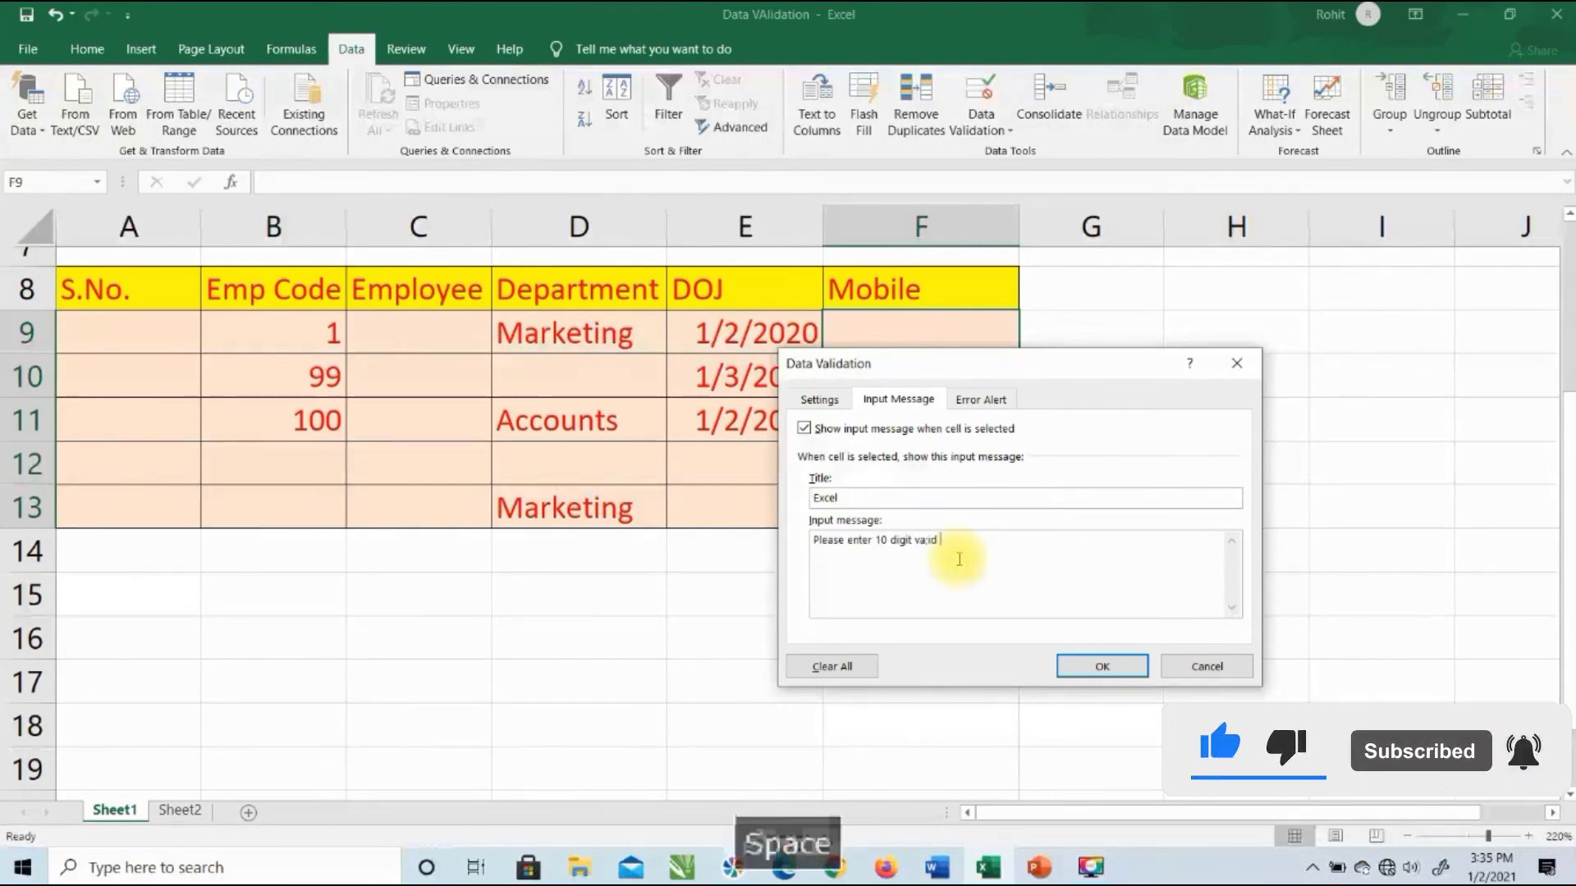
key(BackSpace)
key(BackSpace)
key(BackSpace)
key(BackSpace)
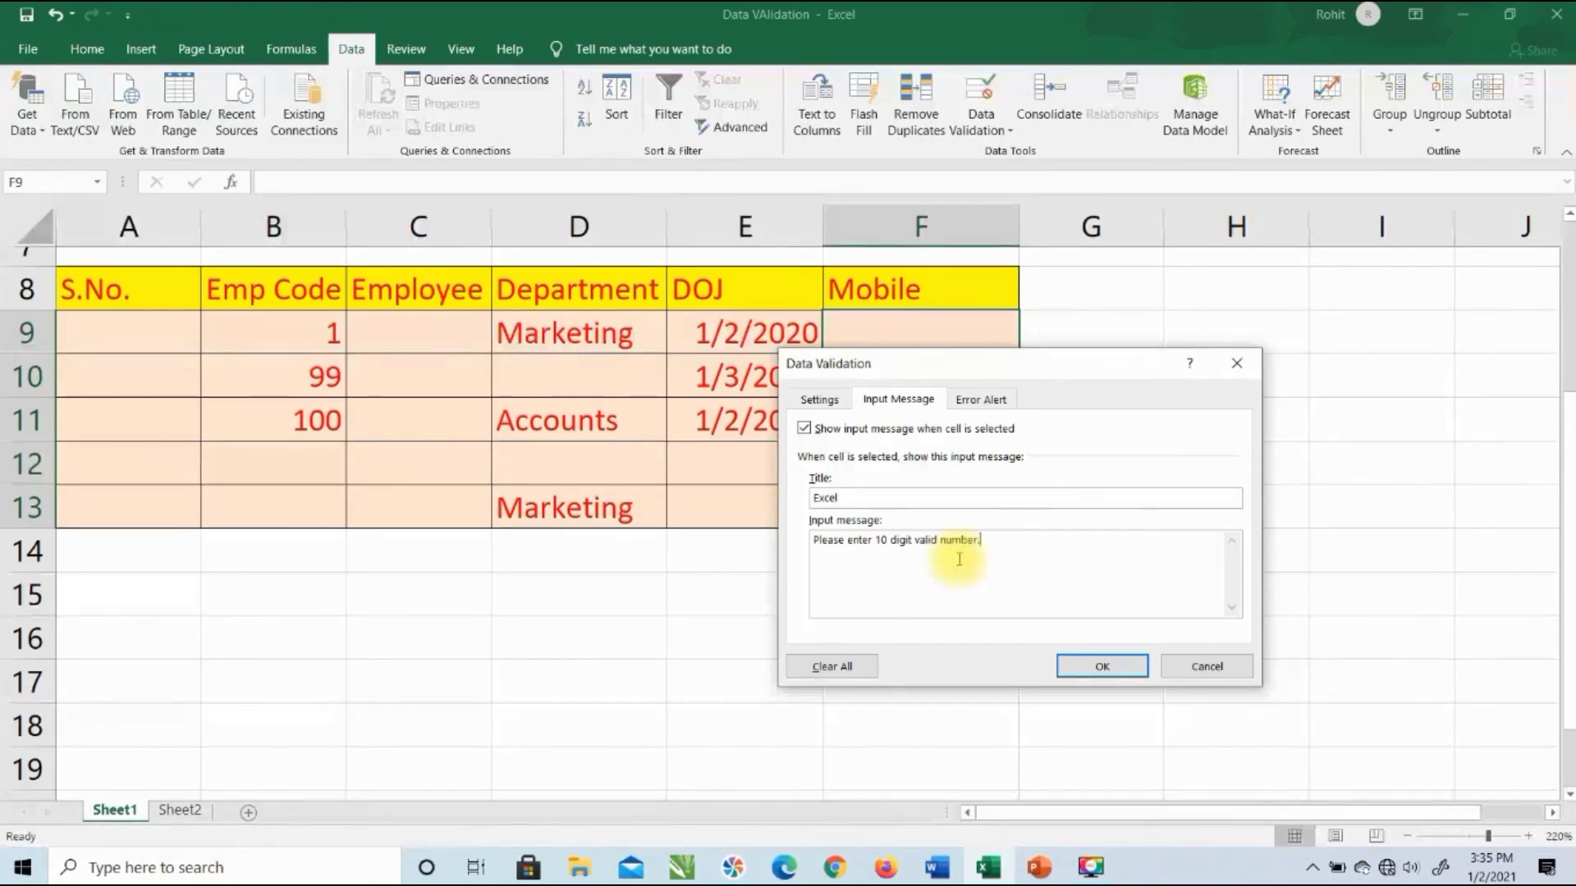
click(1102, 666)
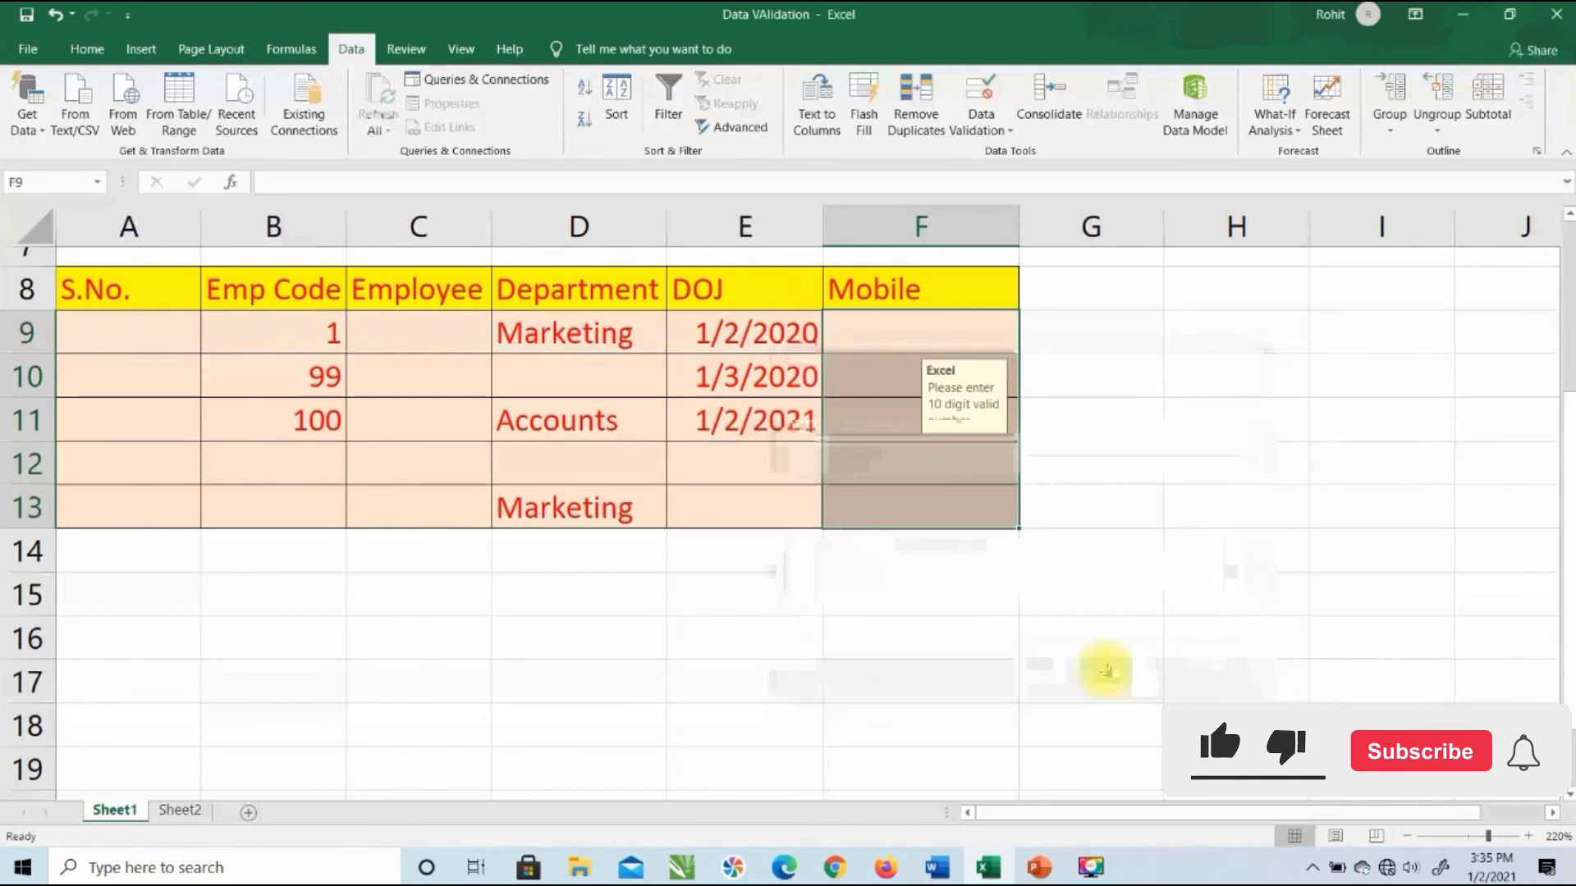
click(1042, 624)
Step: Check the input message that pops up on each Mobile cell, F9 through F13
click(861, 344)
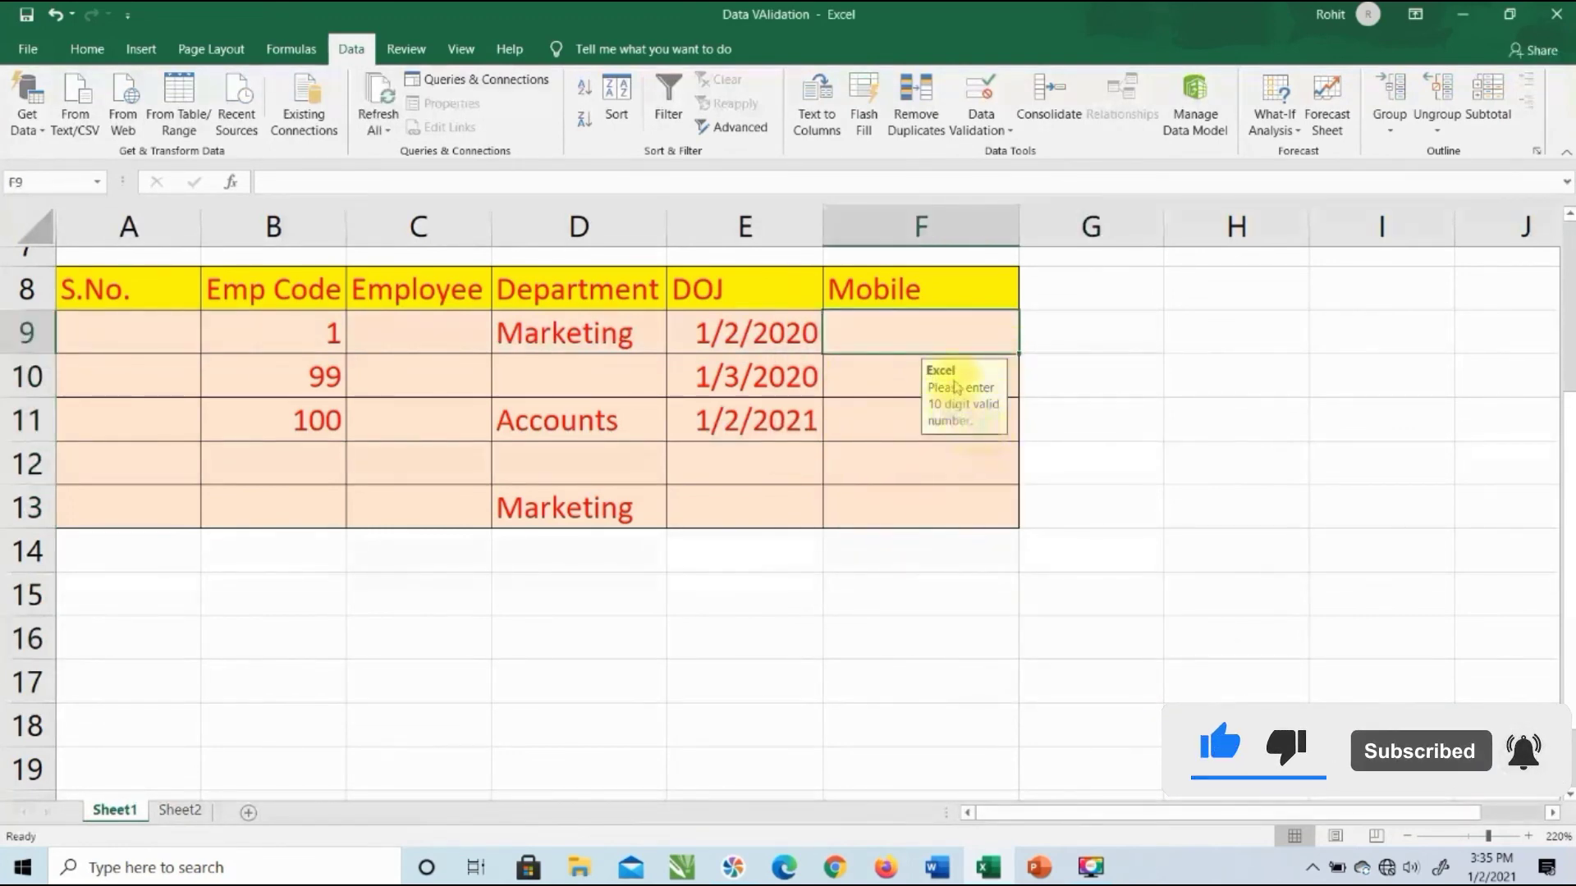
click(876, 389)
click(875, 421)
click(882, 461)
click(882, 503)
click(885, 453)
click(890, 414)
click(890, 384)
Step: Disable Show input message for F9:F13, confirming the 10-character rule and the Stop alert stay
drag(898, 339, 837, 504)
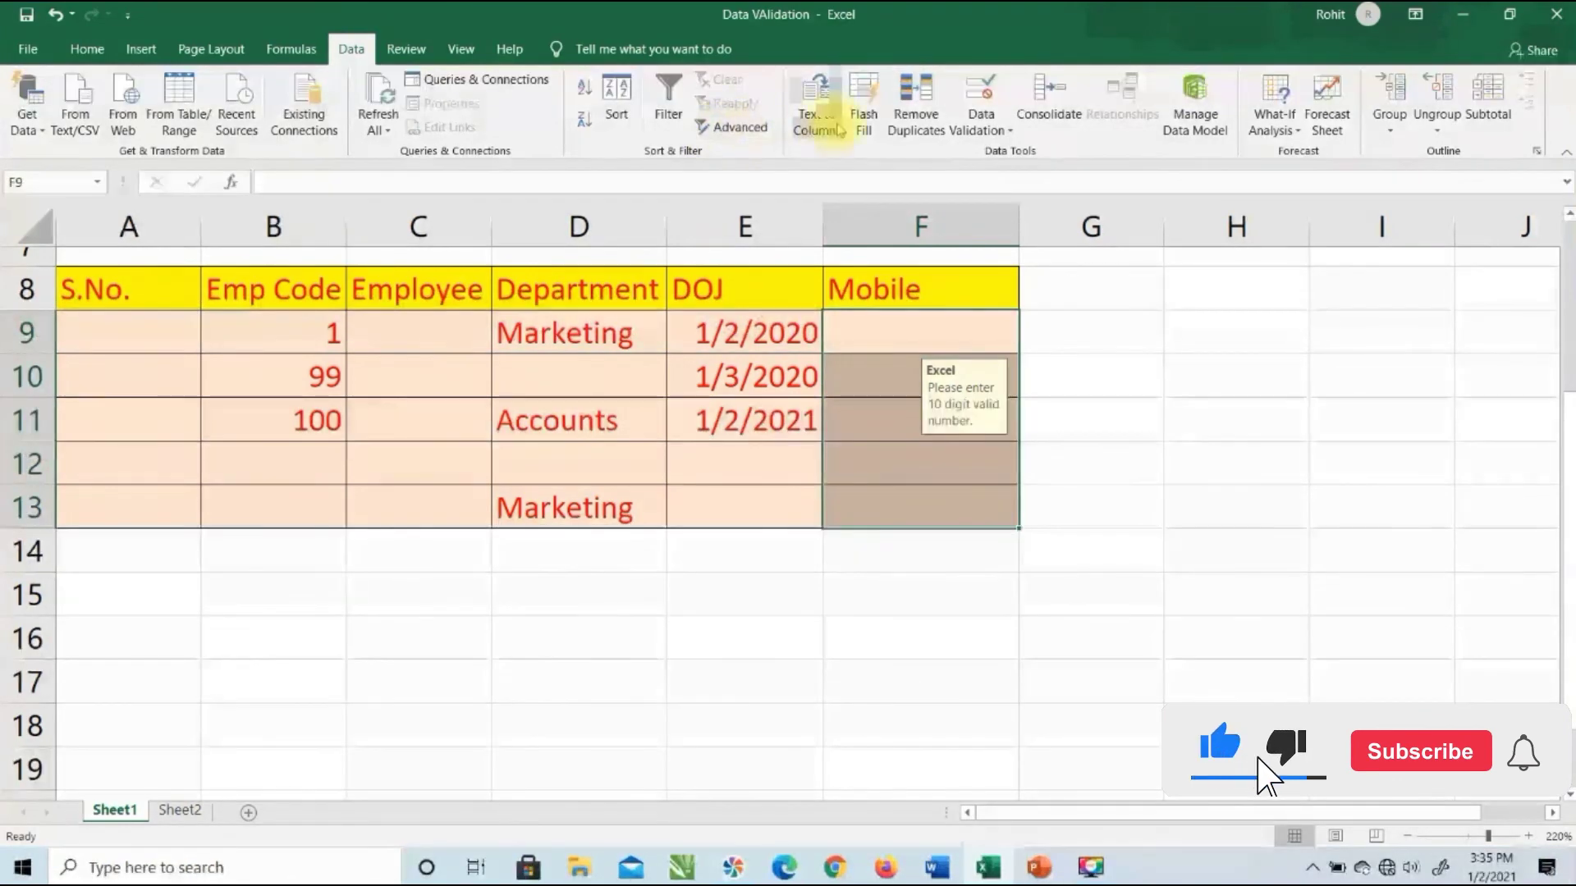
click(980, 86)
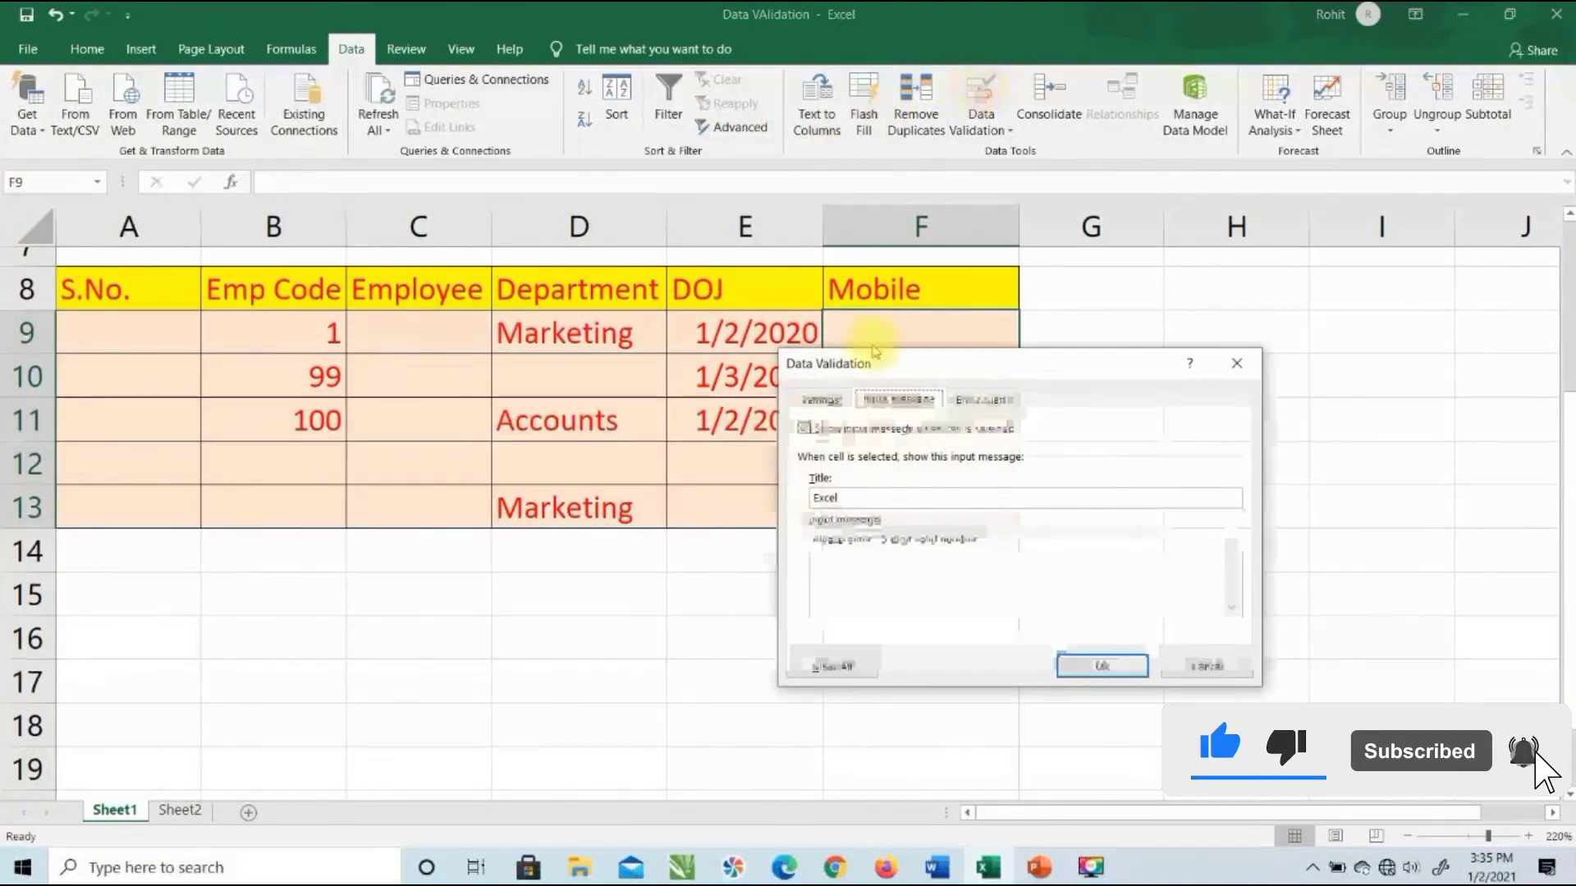
click(843, 432)
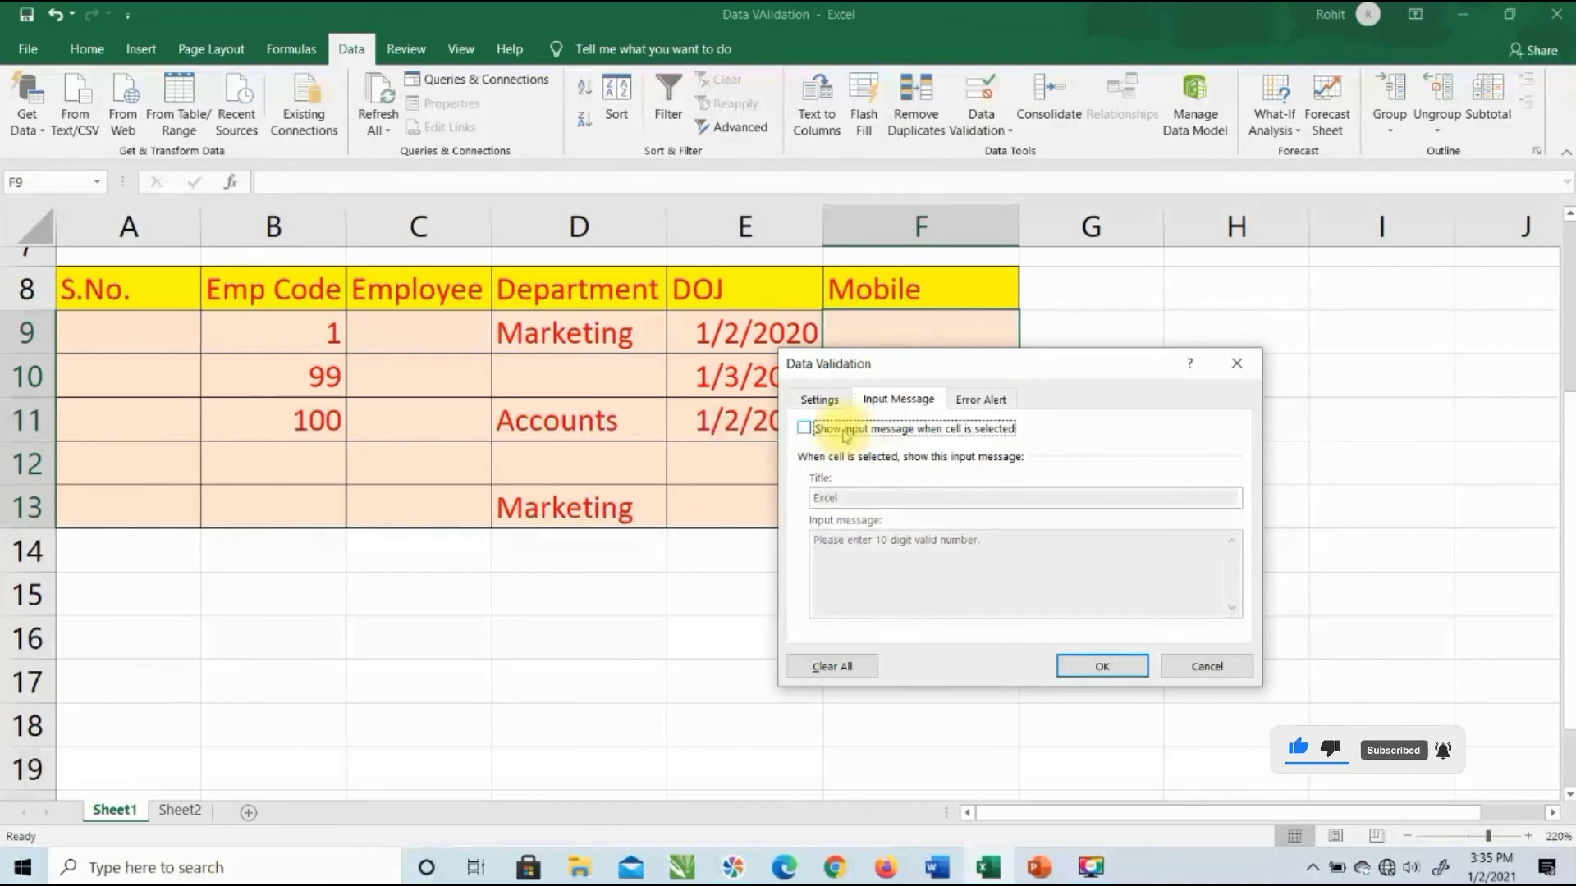
click(837, 402)
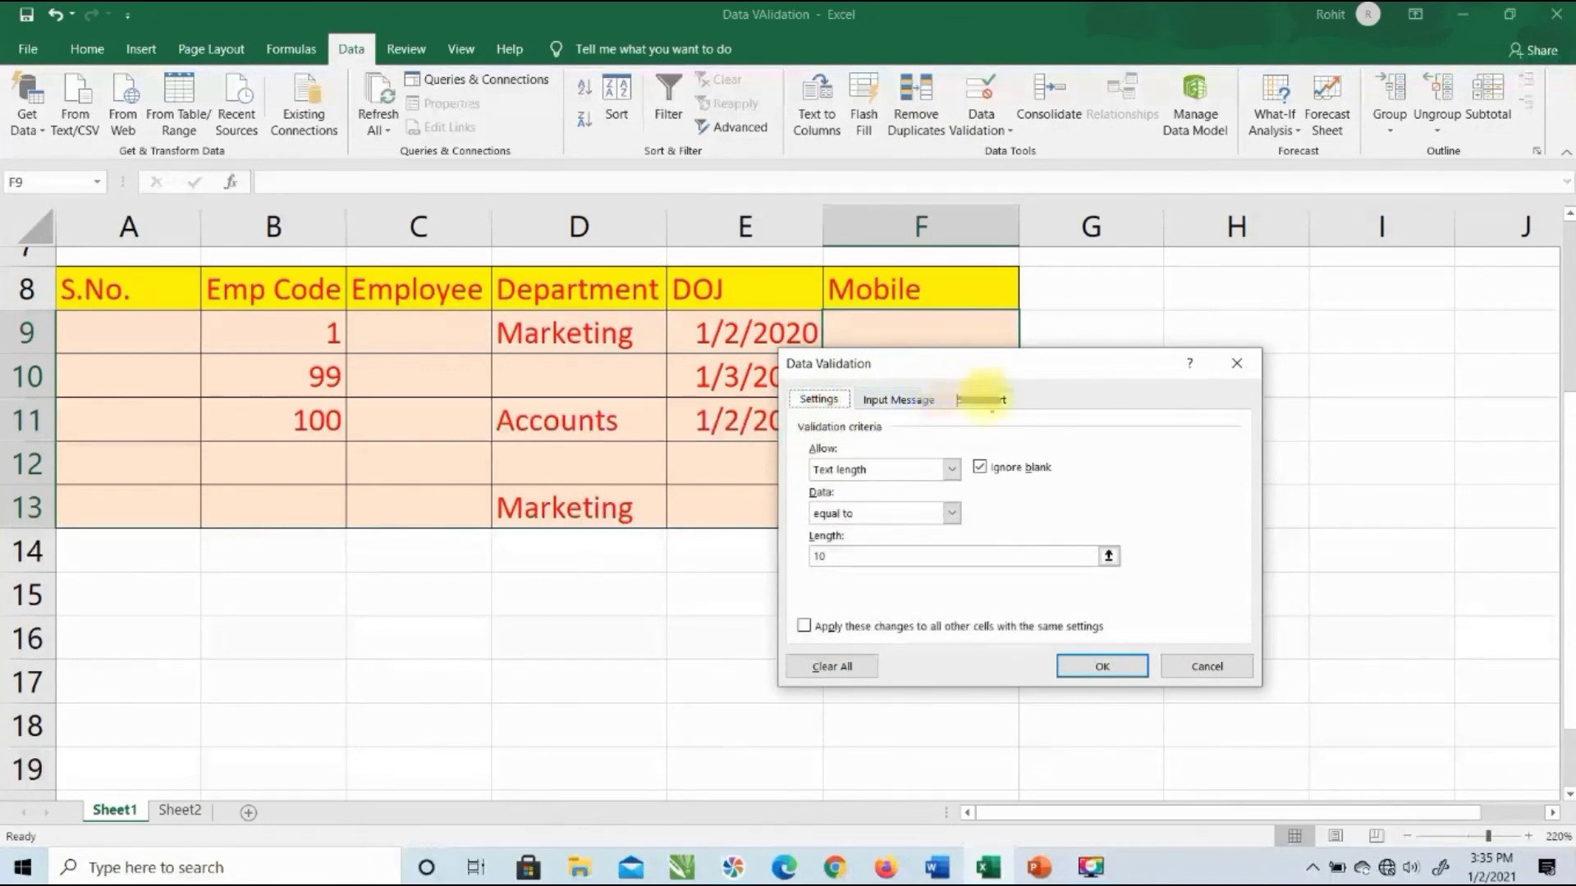
click(987, 402)
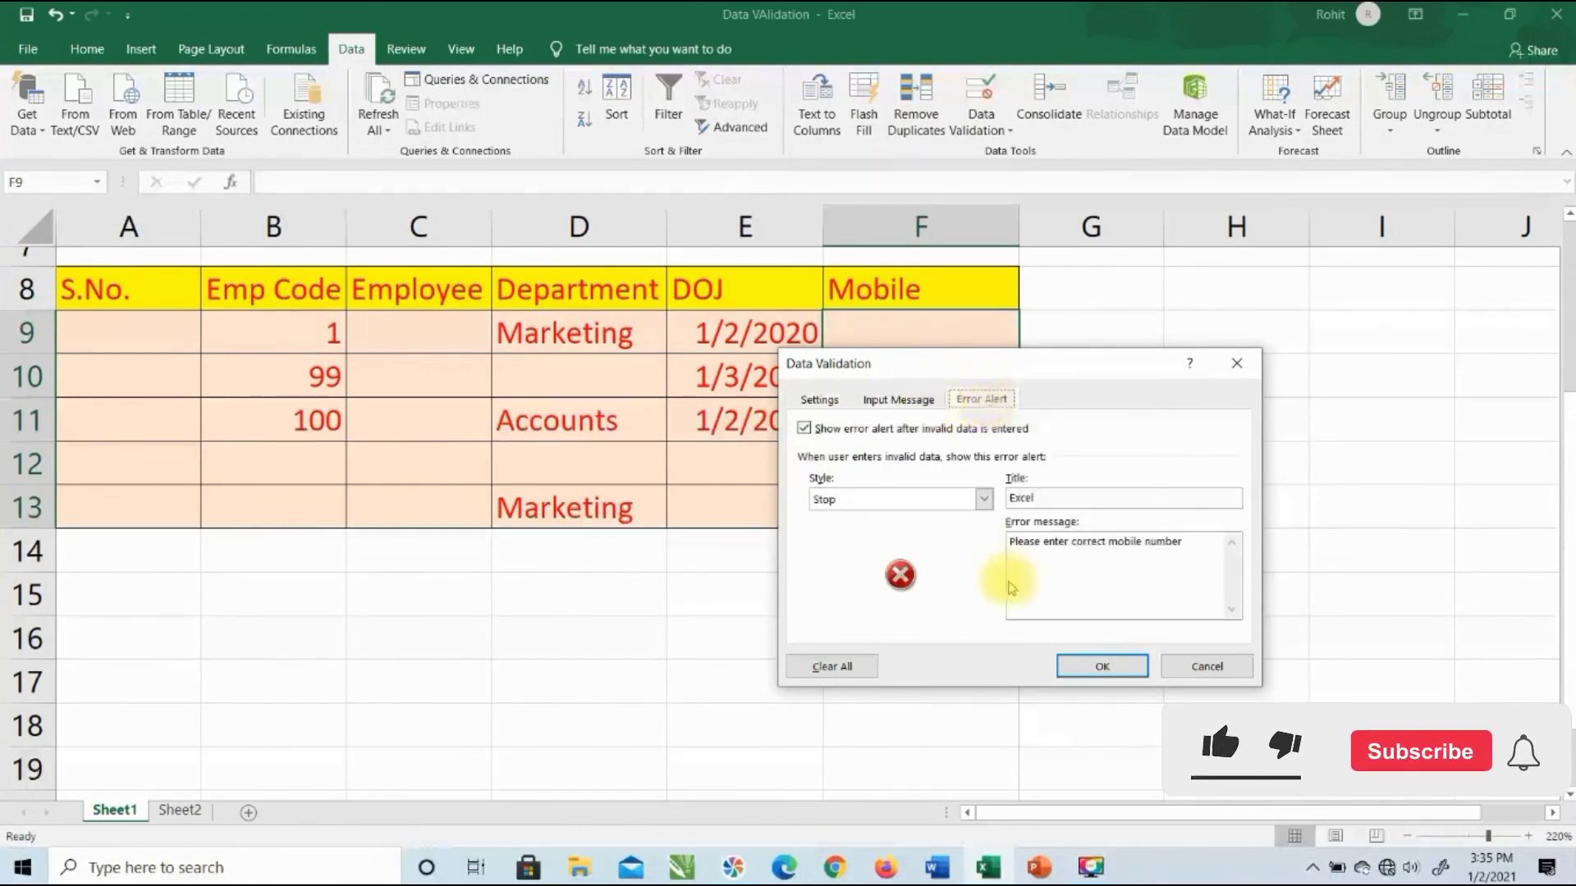
click(1075, 666)
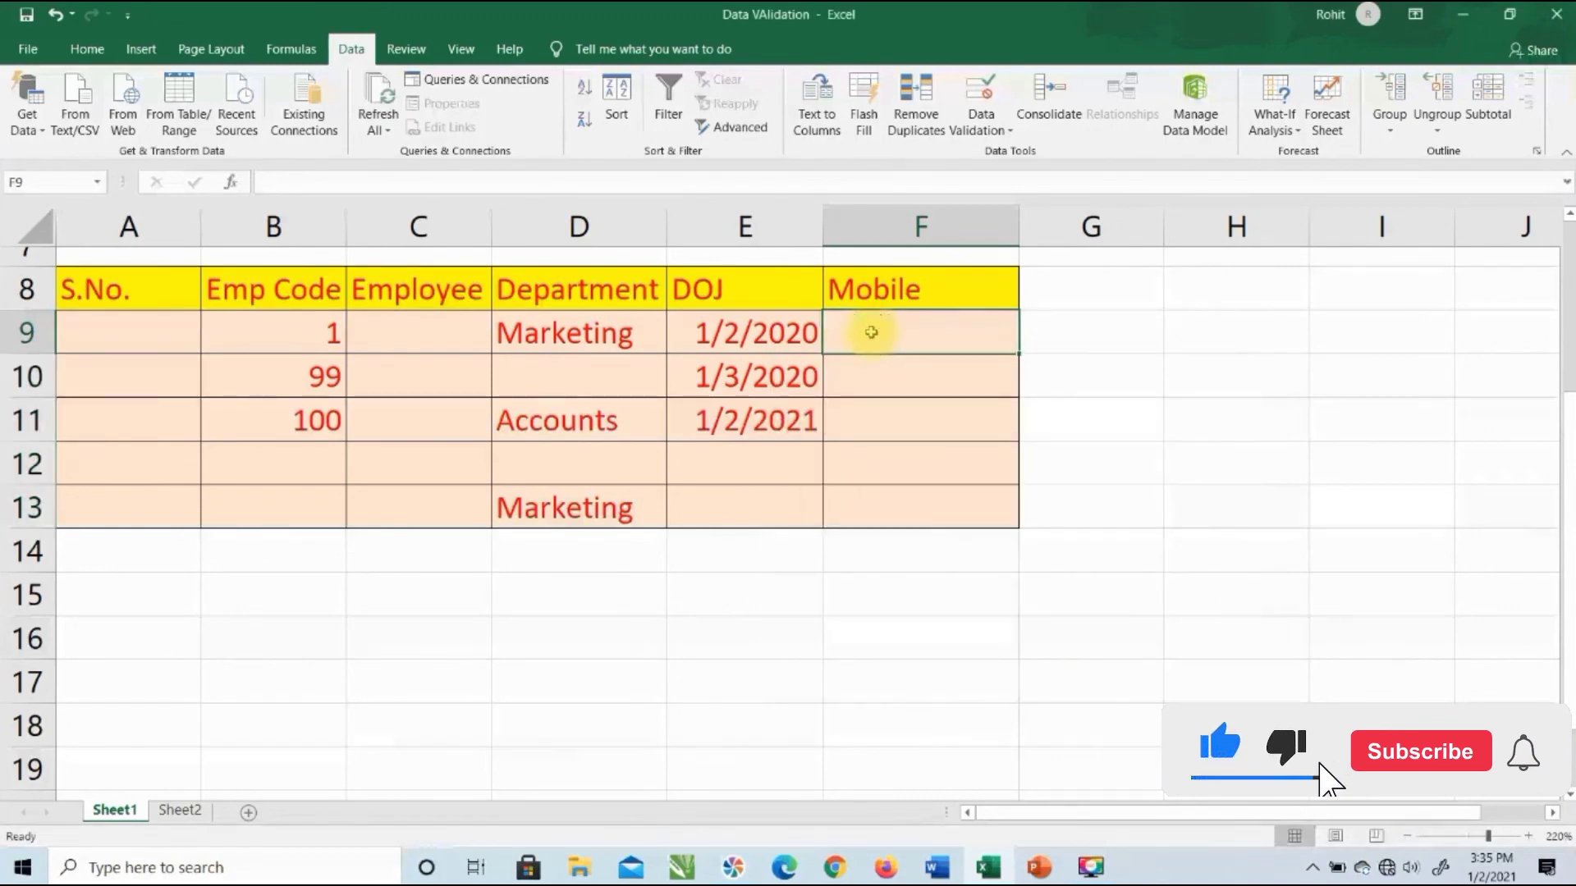
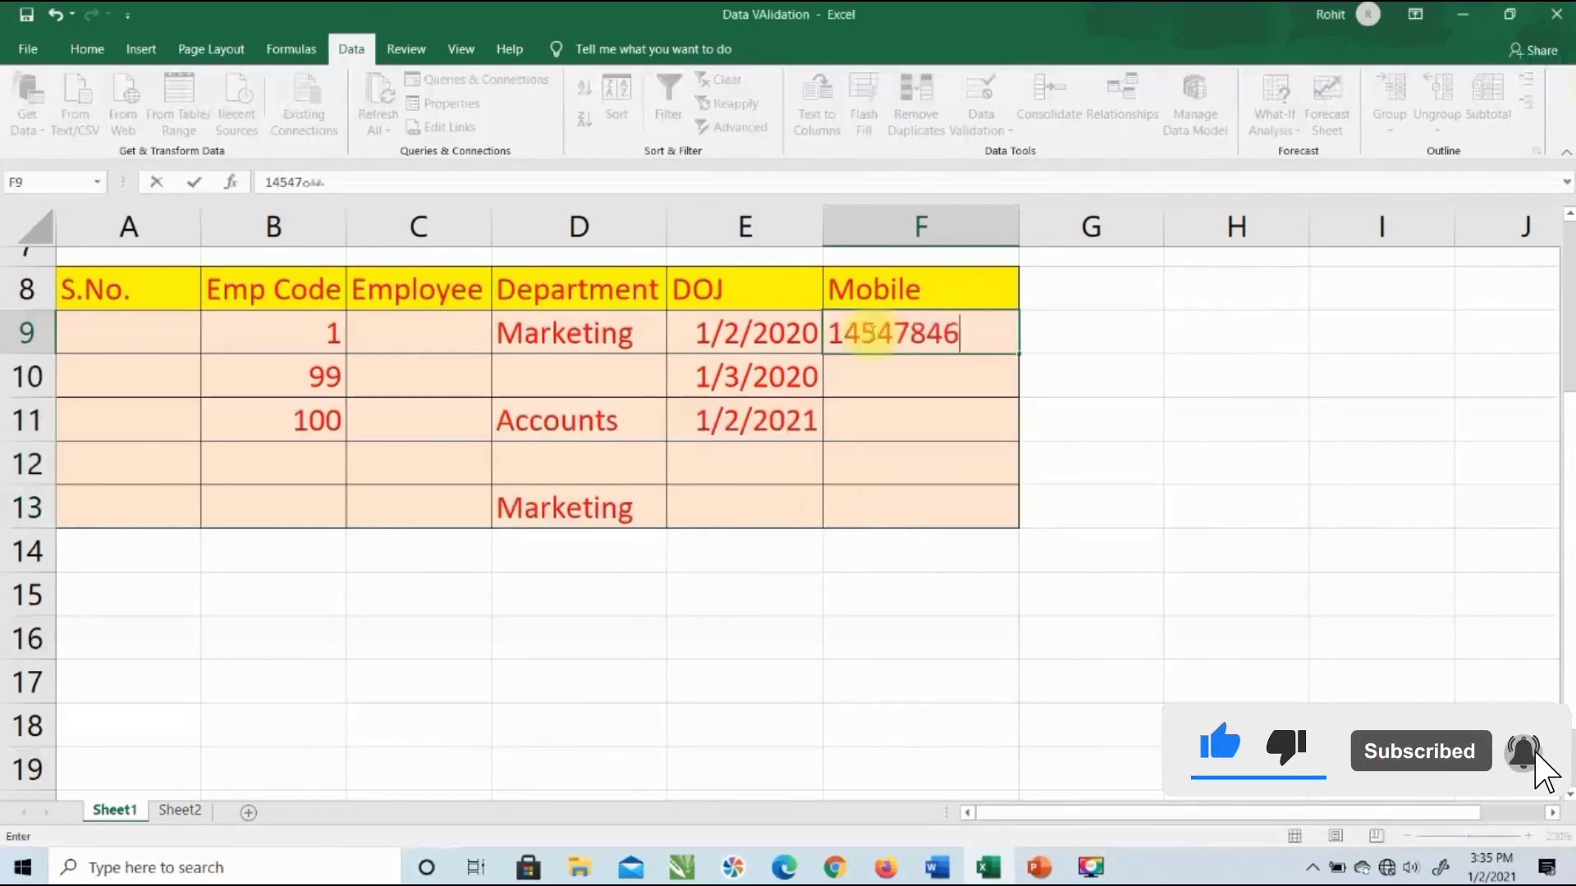
key(Return)
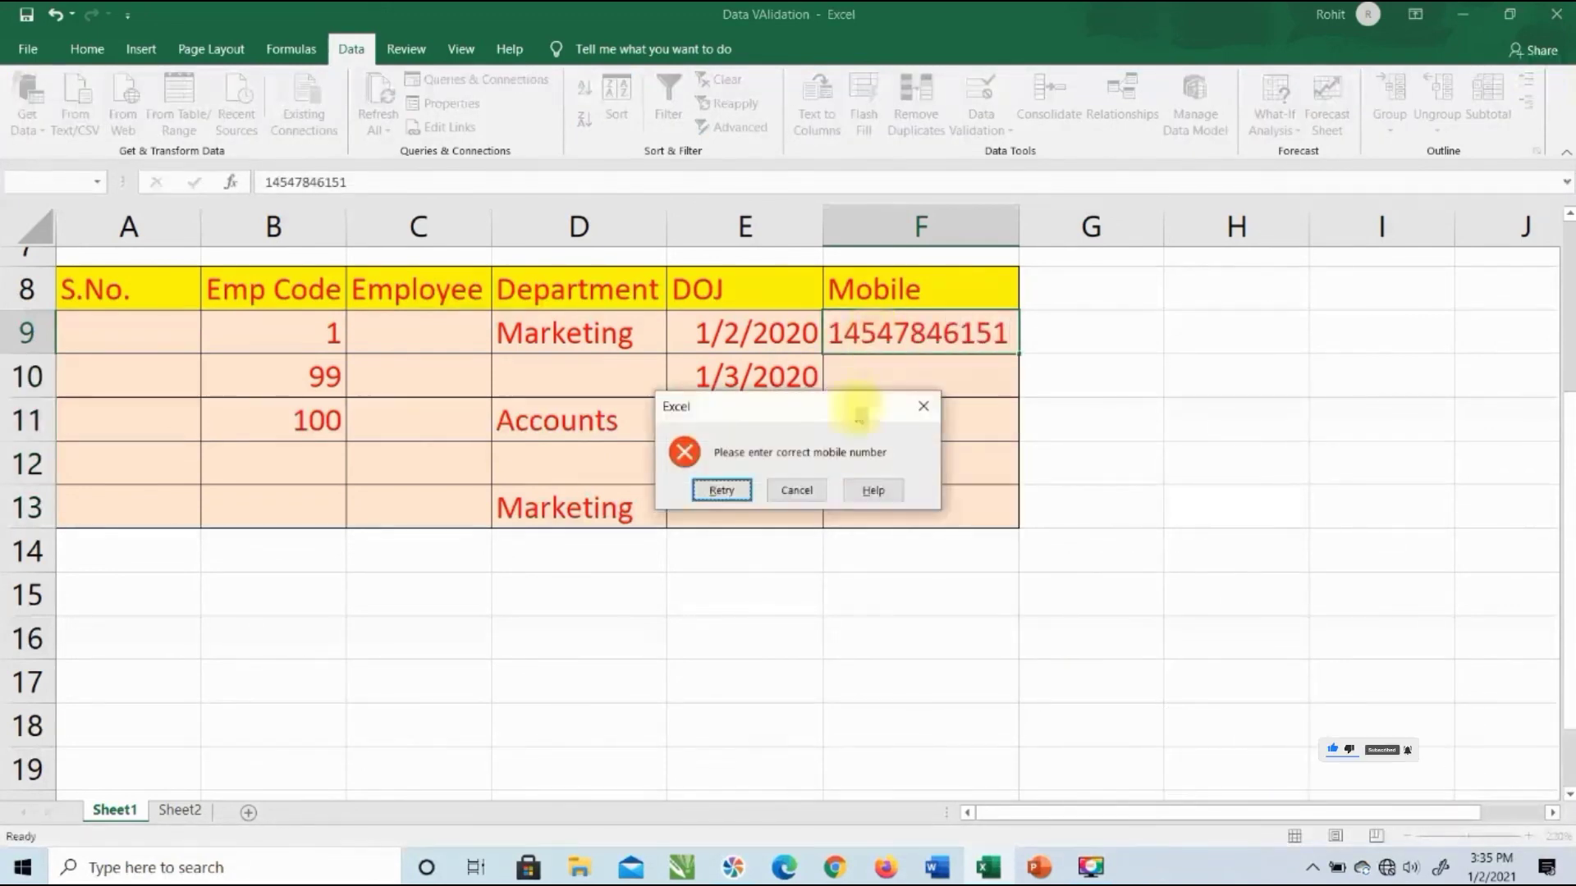
click(786, 490)
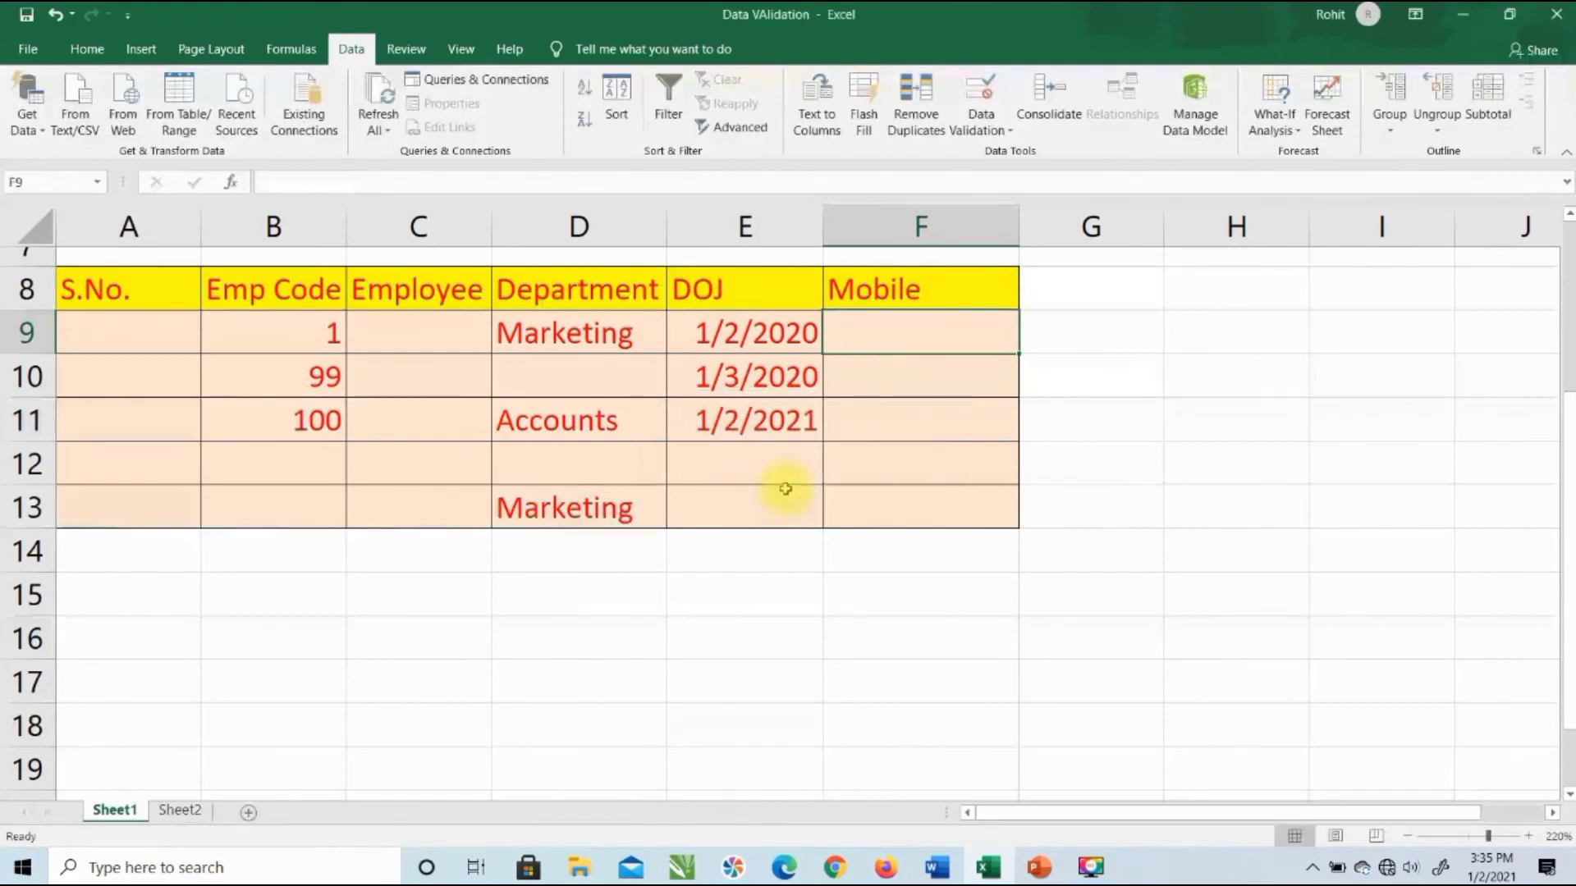